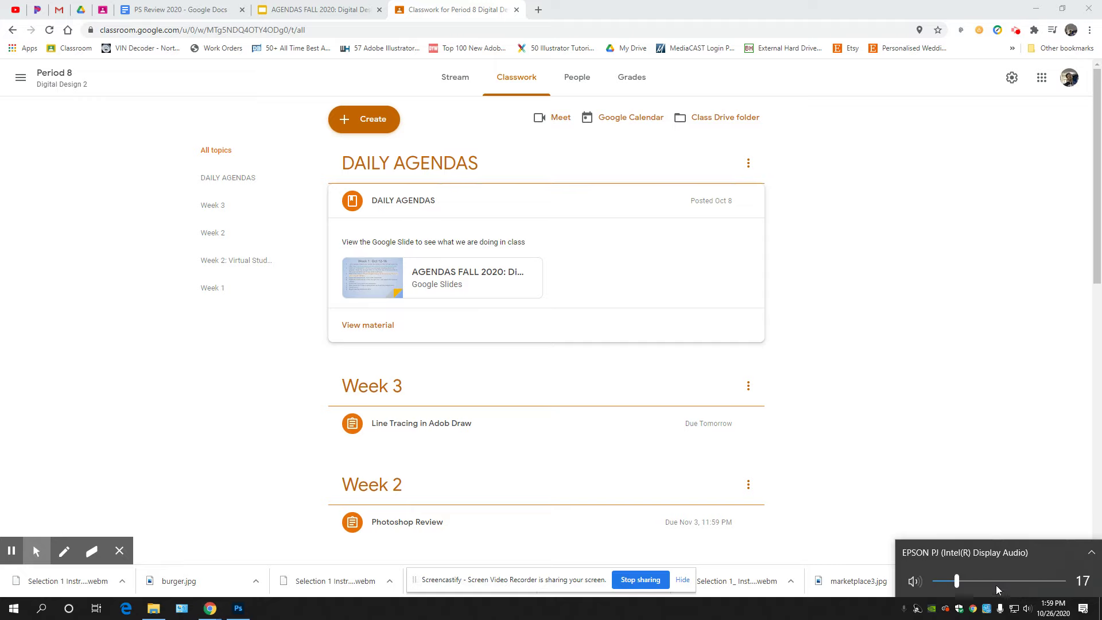
Step: Dismiss the volume flyout and expand the Photoshop Review assignment on the Classwork page
click(962, 450)
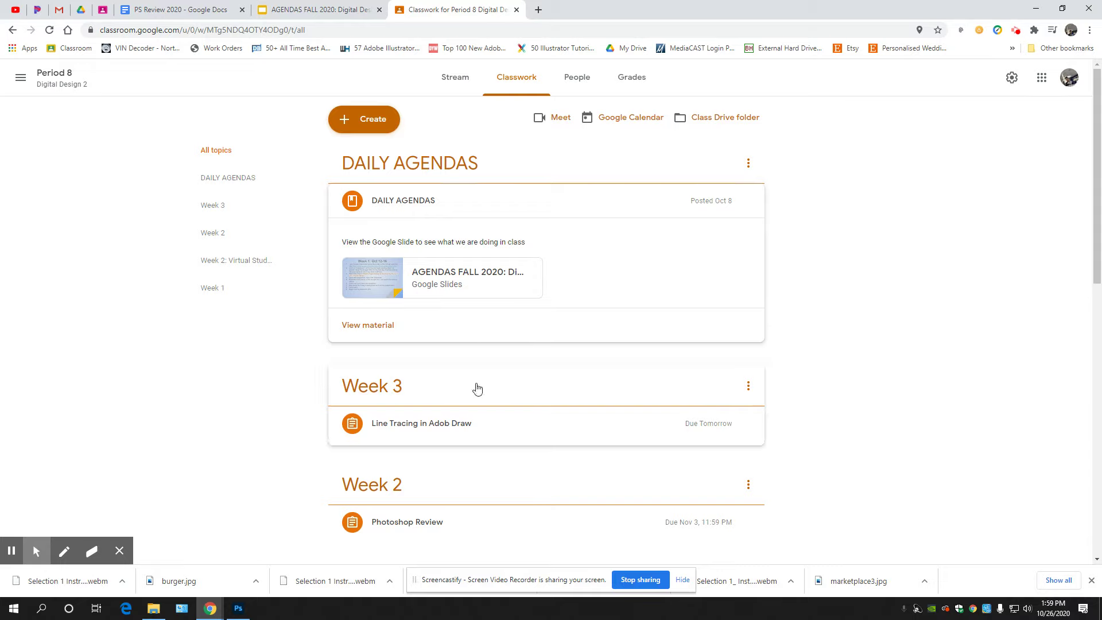
scroll(457, 438, down, 2)
click(392, 293)
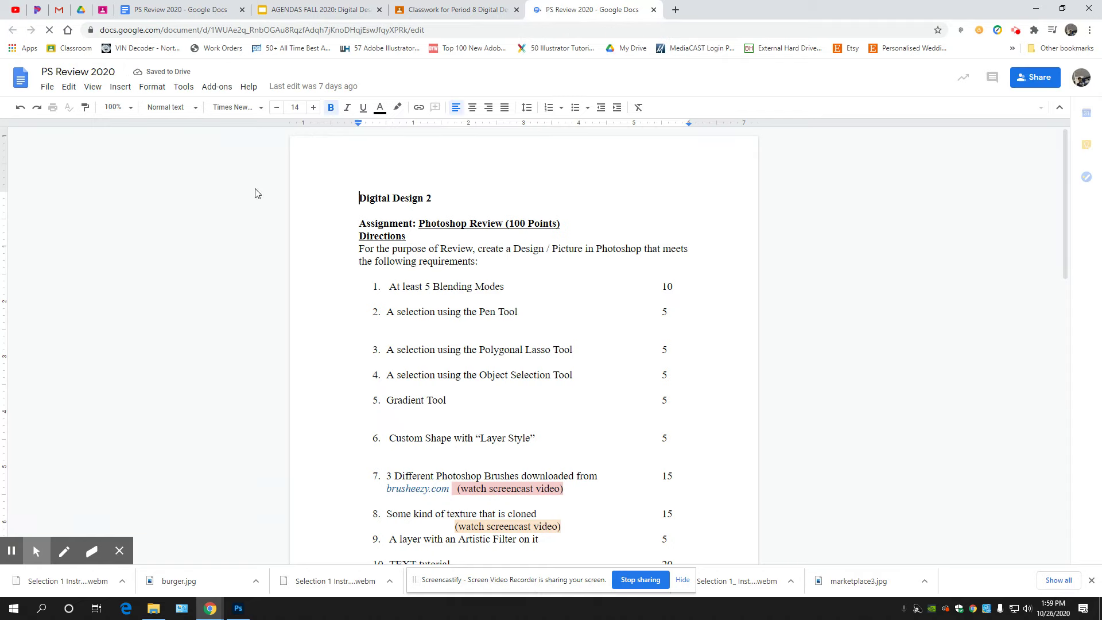
Step: Zoom the PS Review 2020 doc to 200% and scroll through its numbered requirements
click(131, 109)
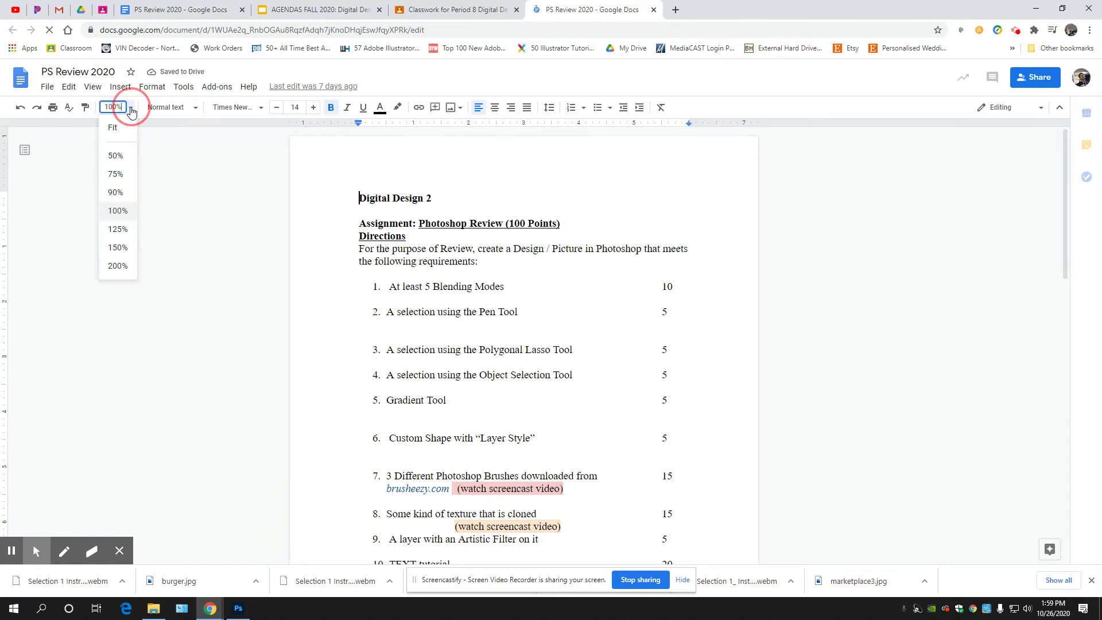
click(126, 265)
scroll(416, 289, down, 3)
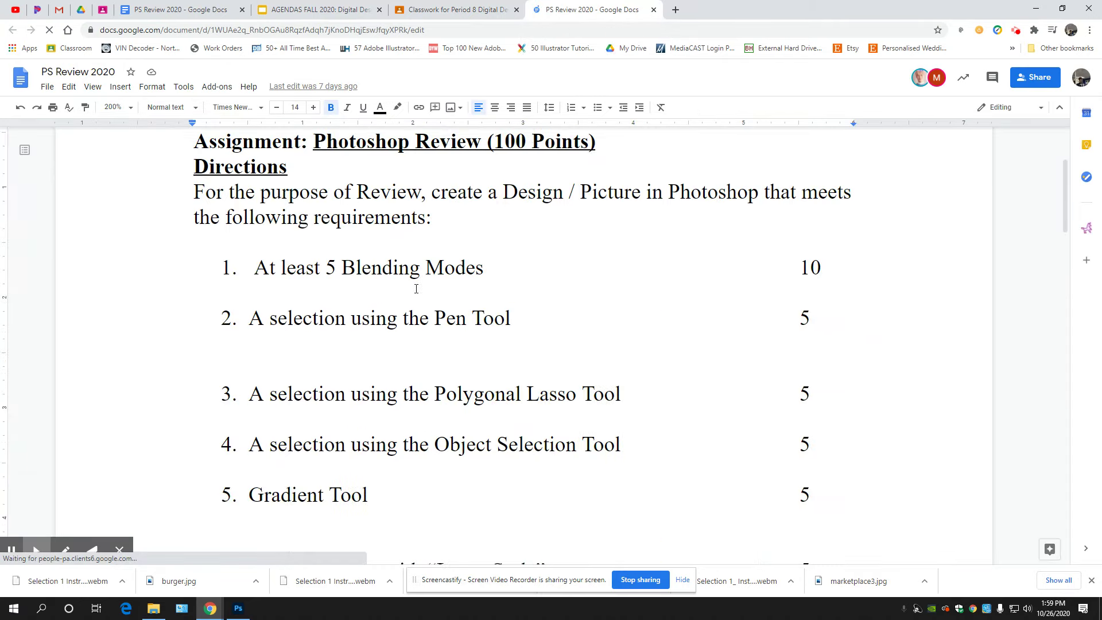
scroll(414, 319, up, 2)
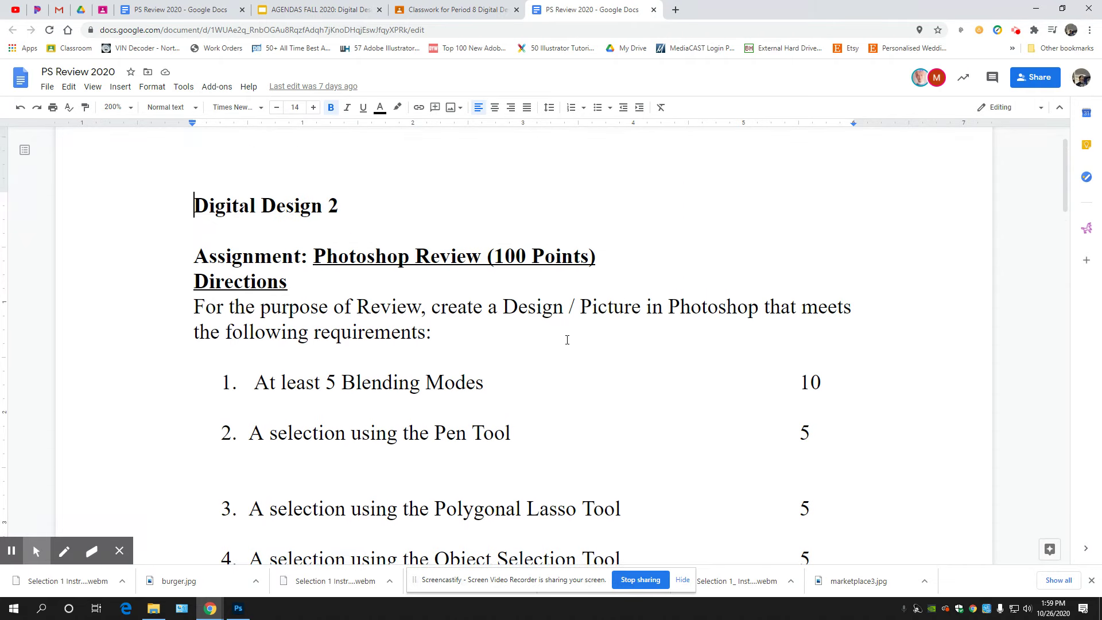
scroll(504, 311, down, 6)
scroll(504, 311, down, 3)
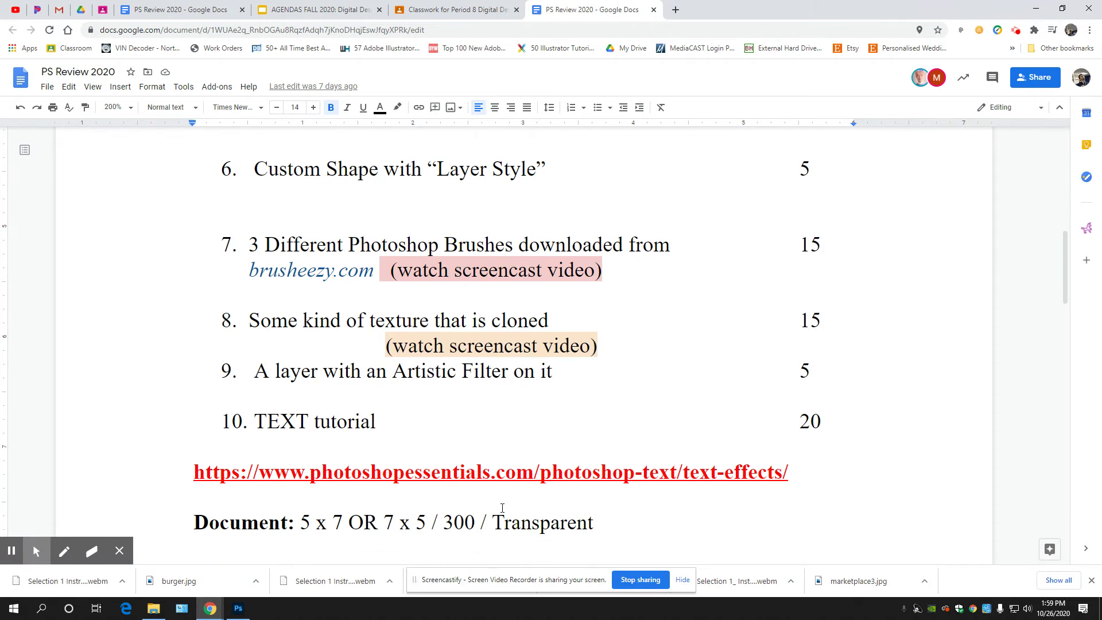
Step: Create a new transparent 7 × 5 inch, 300 ppi document in Photoshop
click(242, 615)
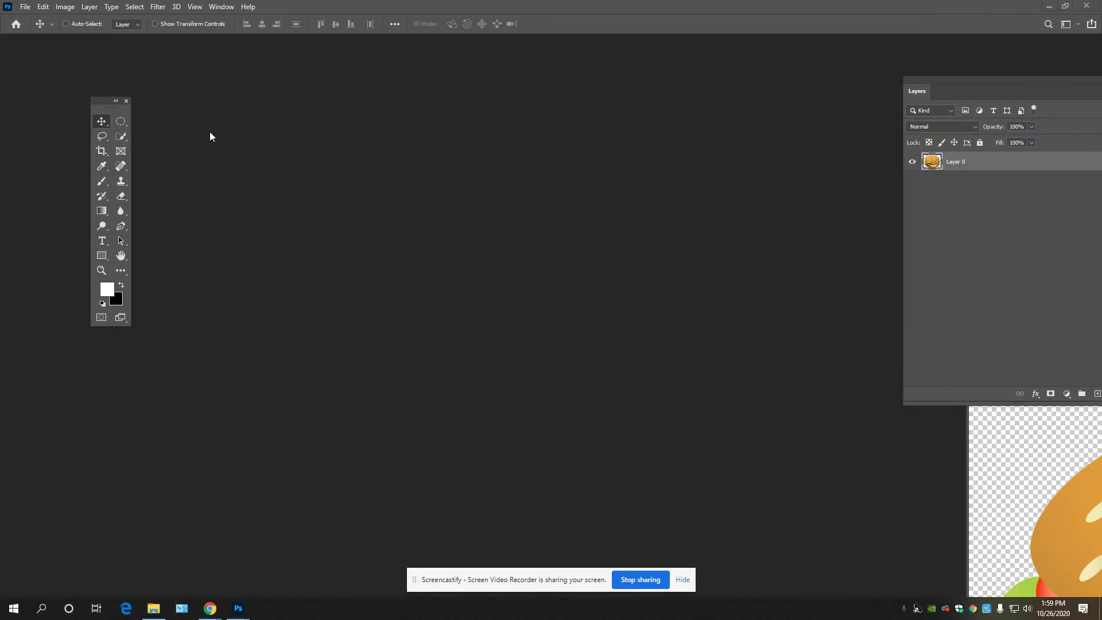
click(23, 7)
click(31, 22)
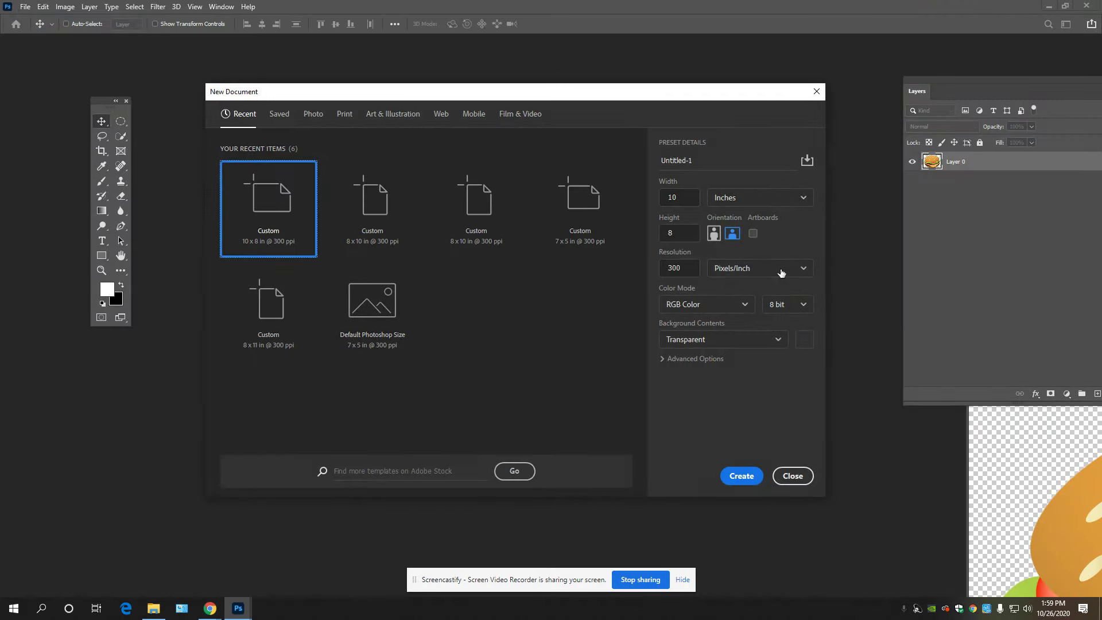
double_click(691, 197)
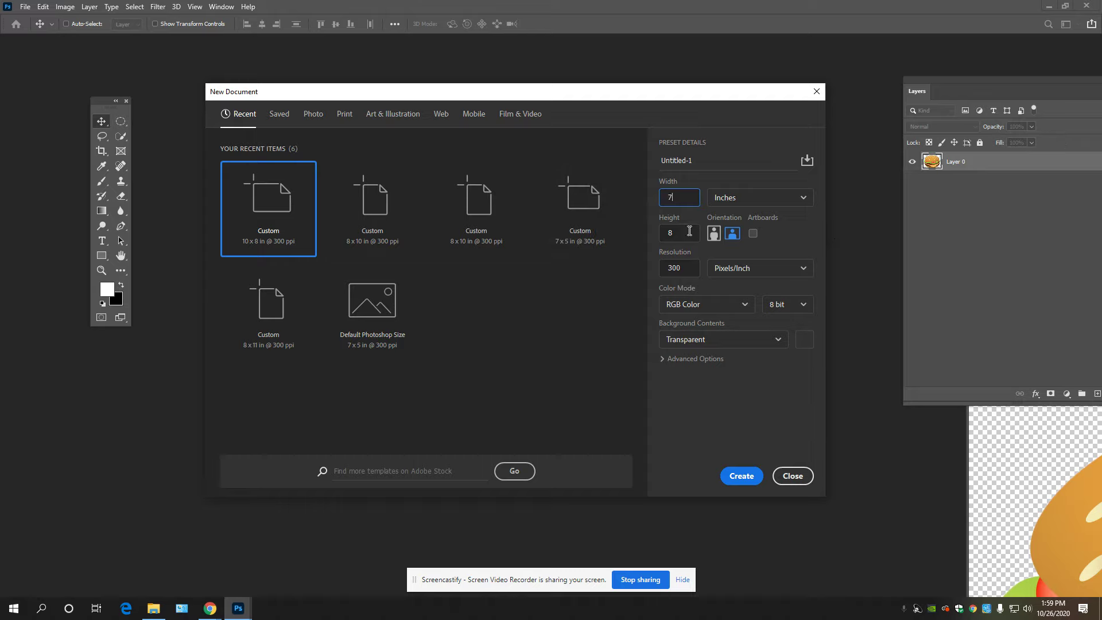
text(7)
double_click(689, 231)
text(2)
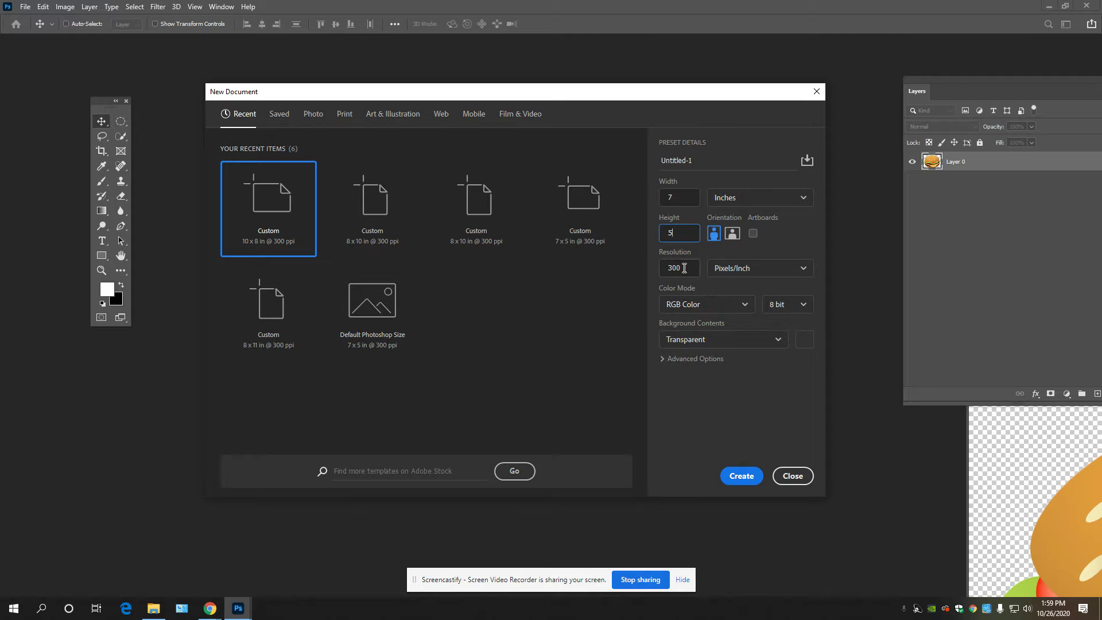
click(741, 476)
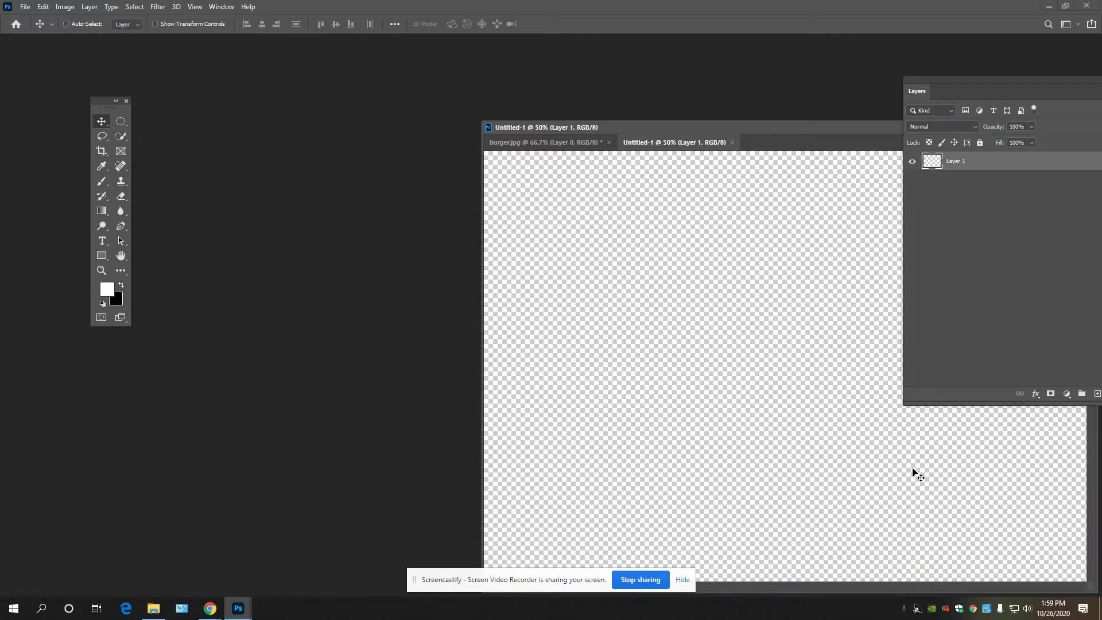
Step: Close burger.jpg without saving and centre the Untitled-1 window
drag(666, 142, 605, 137)
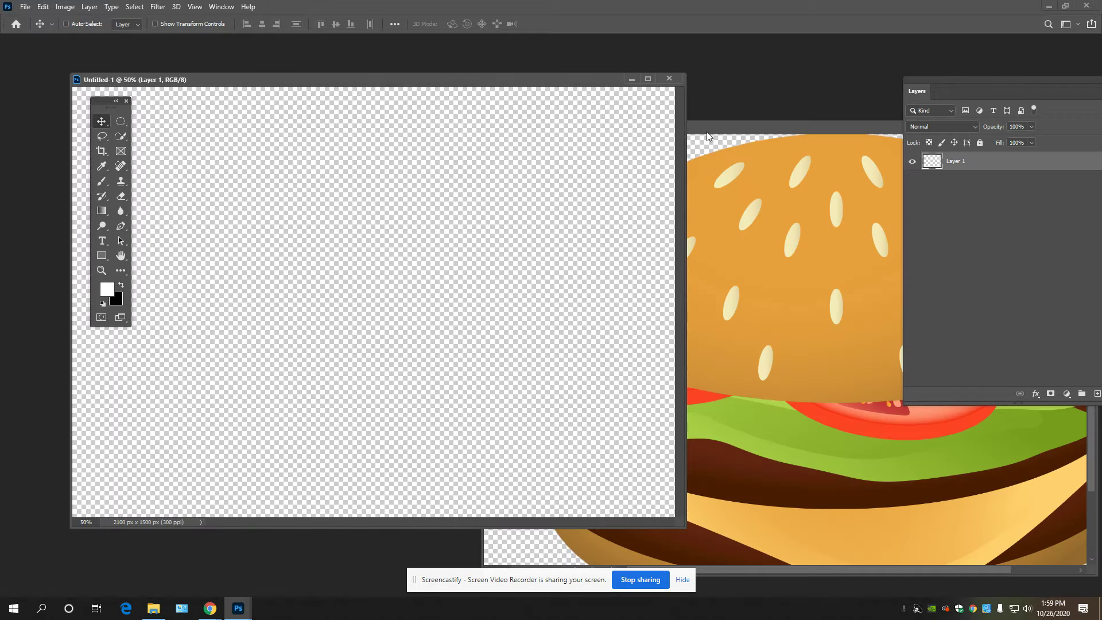
drag(708, 136, 240, 108)
click(375, 92)
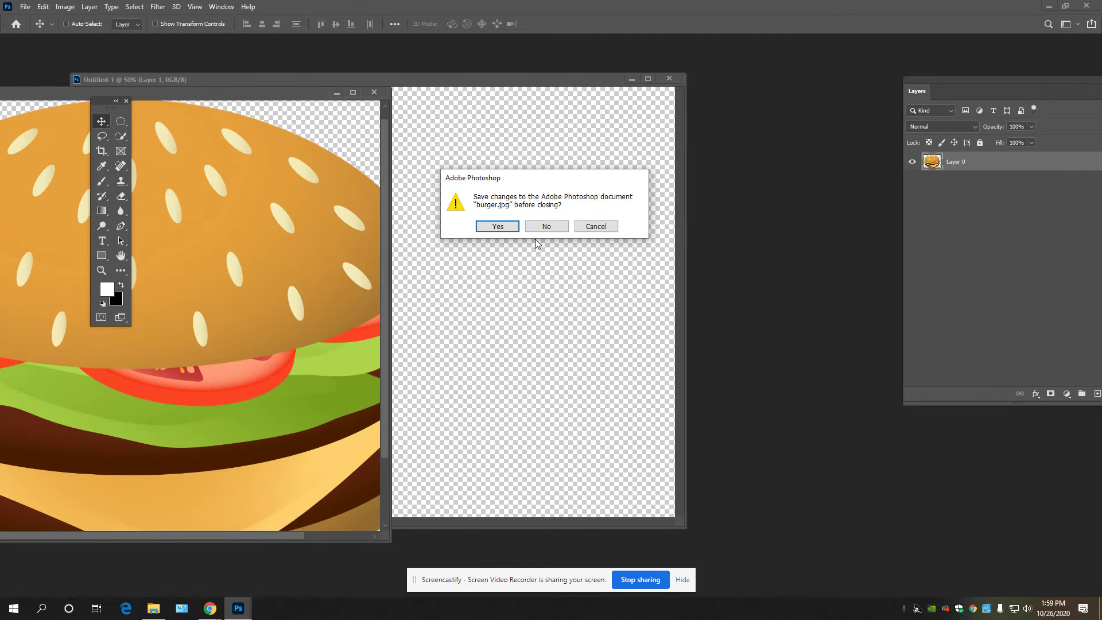
click(555, 229)
drag(278, 79, 374, 90)
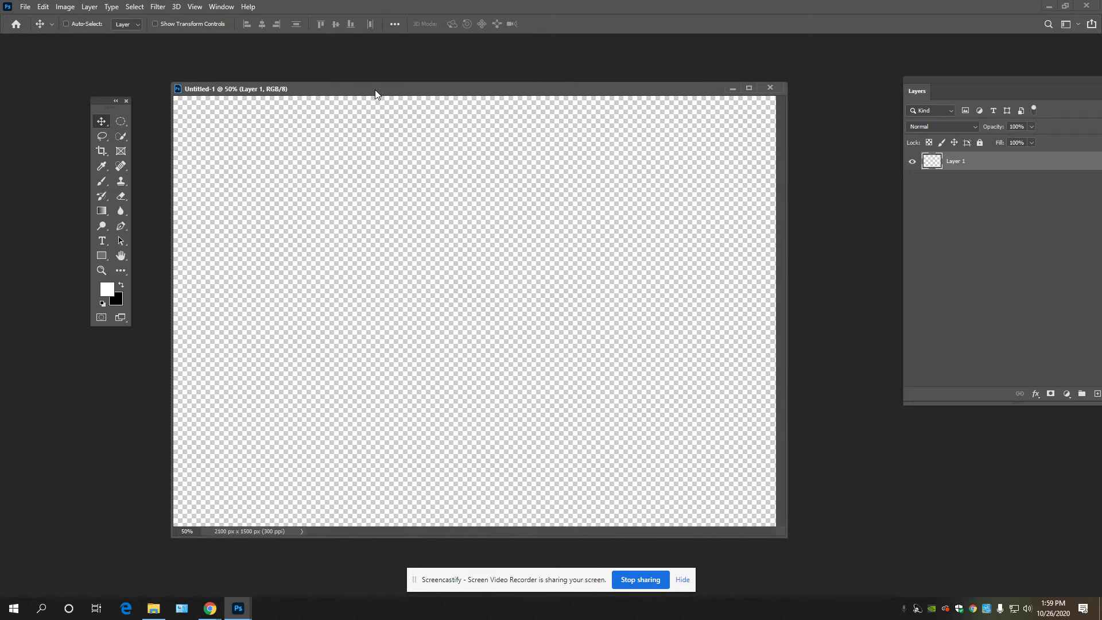
mouse_move(210, 610)
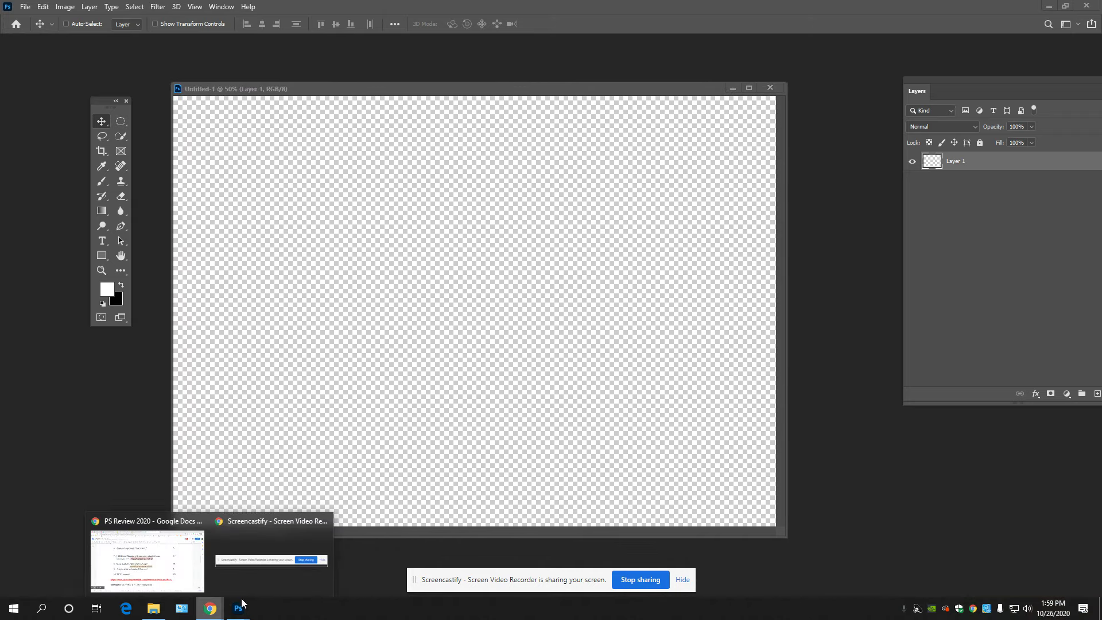
click(154, 583)
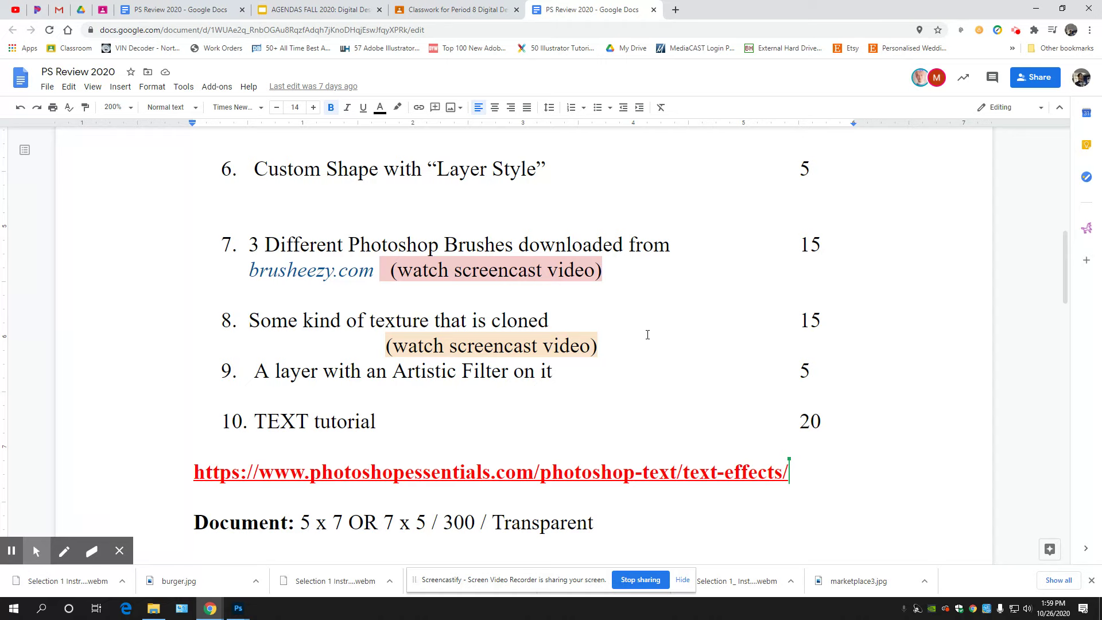
scroll(637, 344, up, 7)
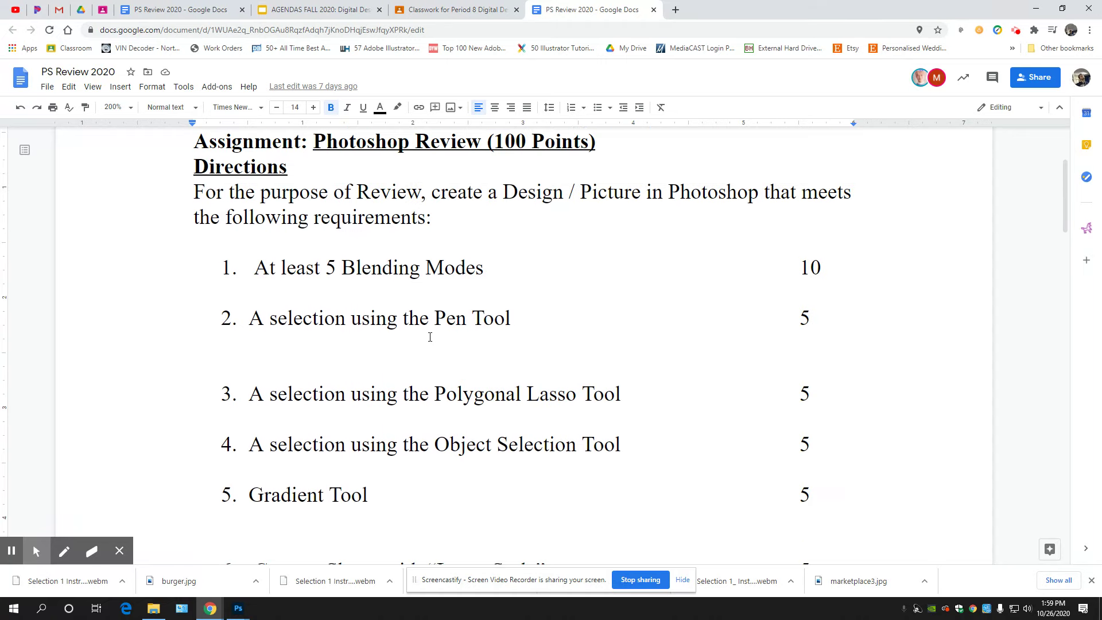
scroll(451, 383, down, 4)
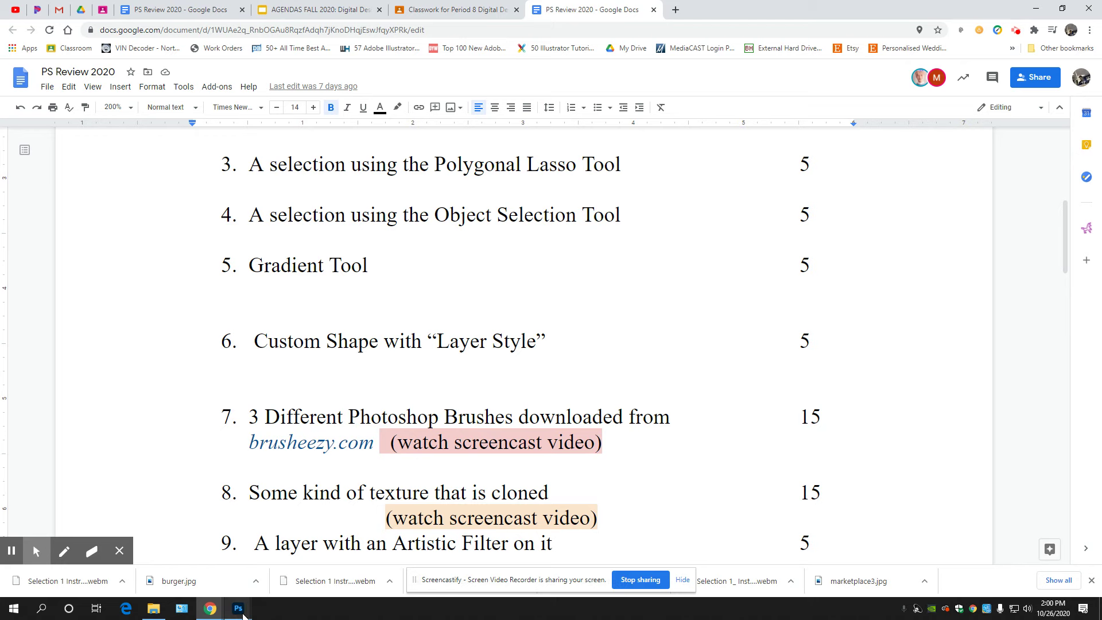
mouse_move(239, 608)
click(341, 557)
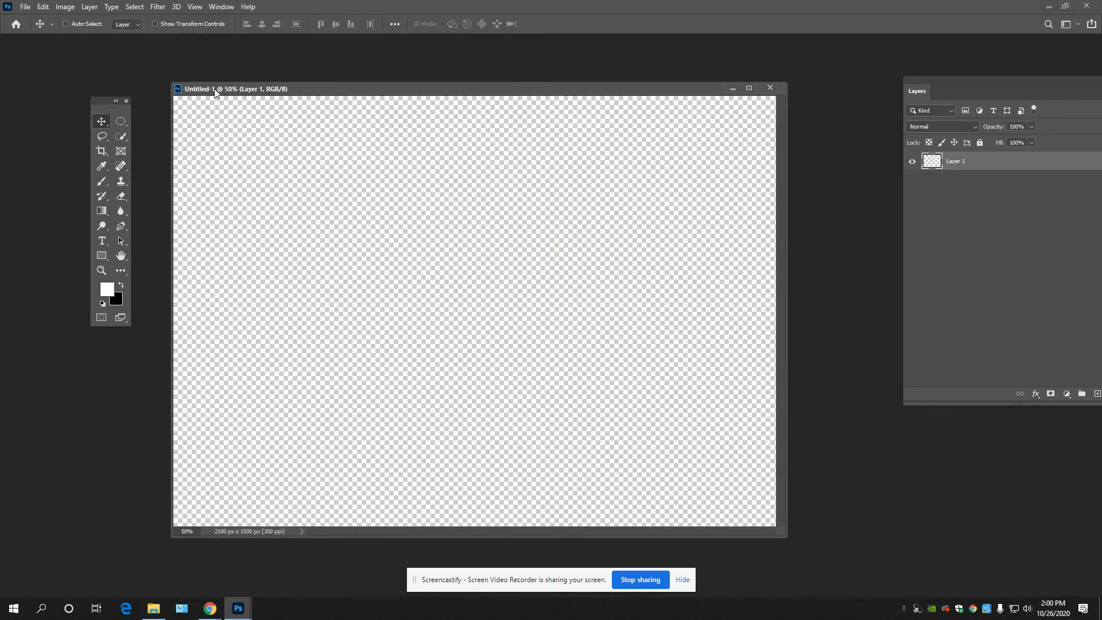
Step: With the Gradient tool, try the Purple_01 preset with a pale green right stop
key(g)
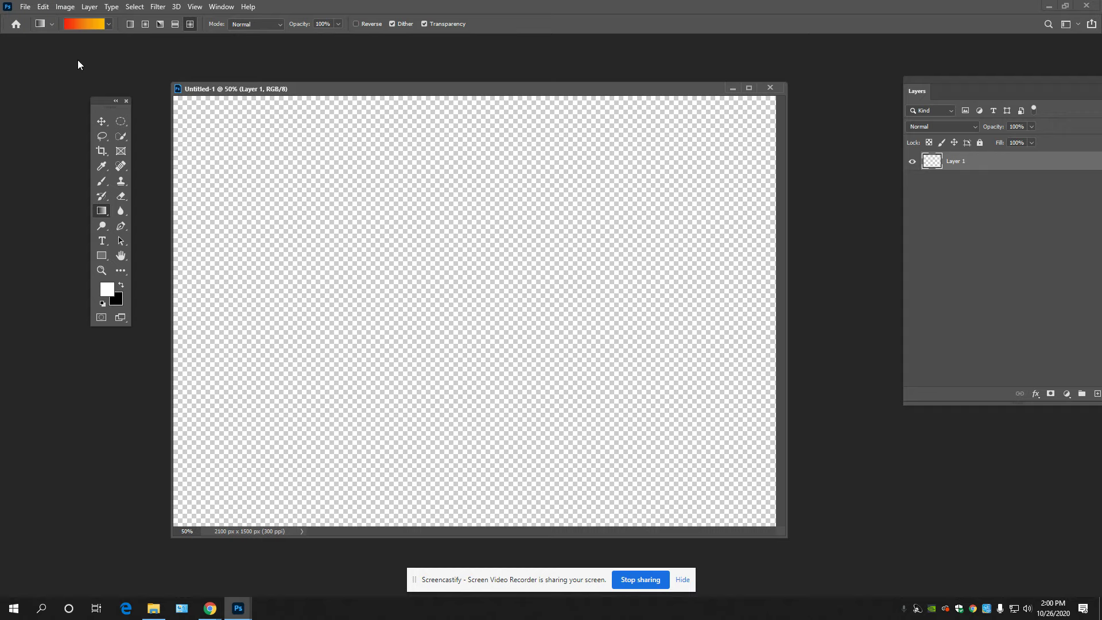
click(76, 27)
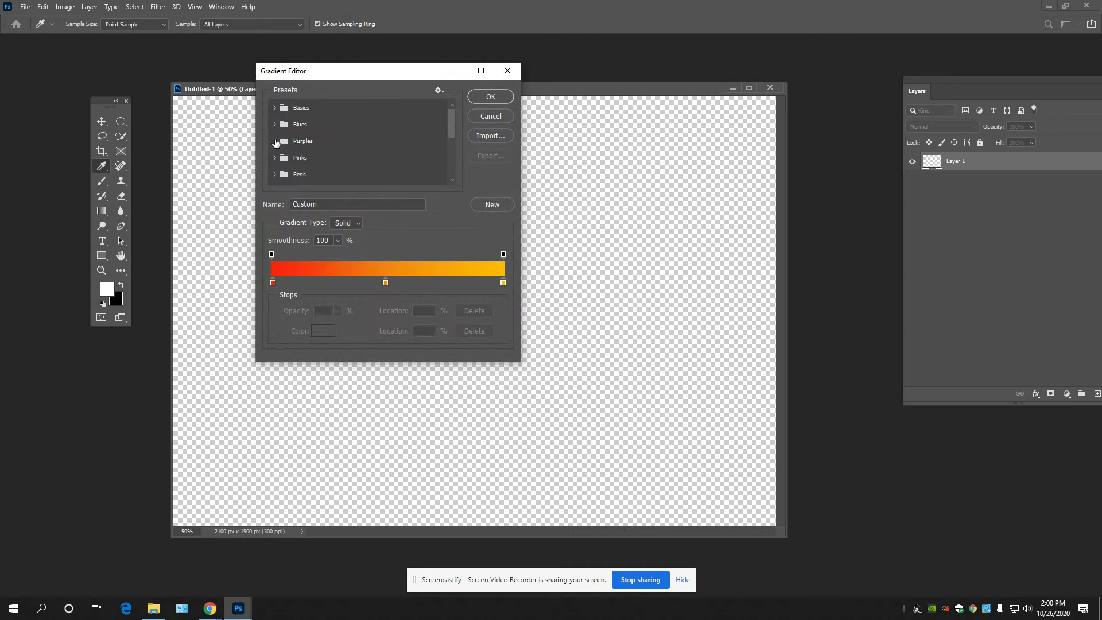
click(275, 141)
click(287, 157)
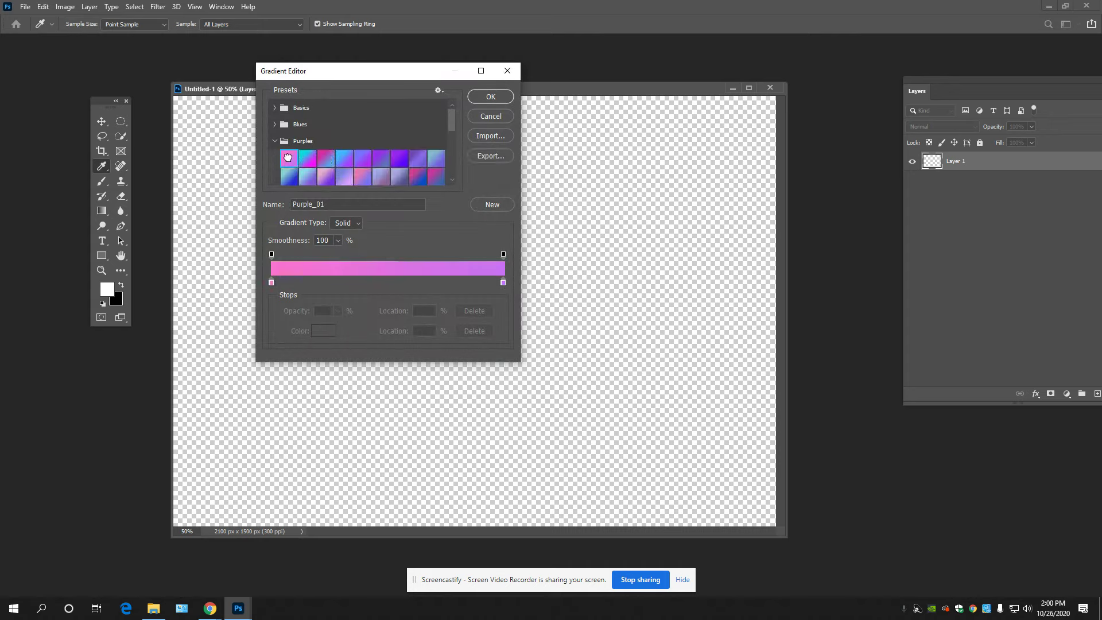
click(504, 282)
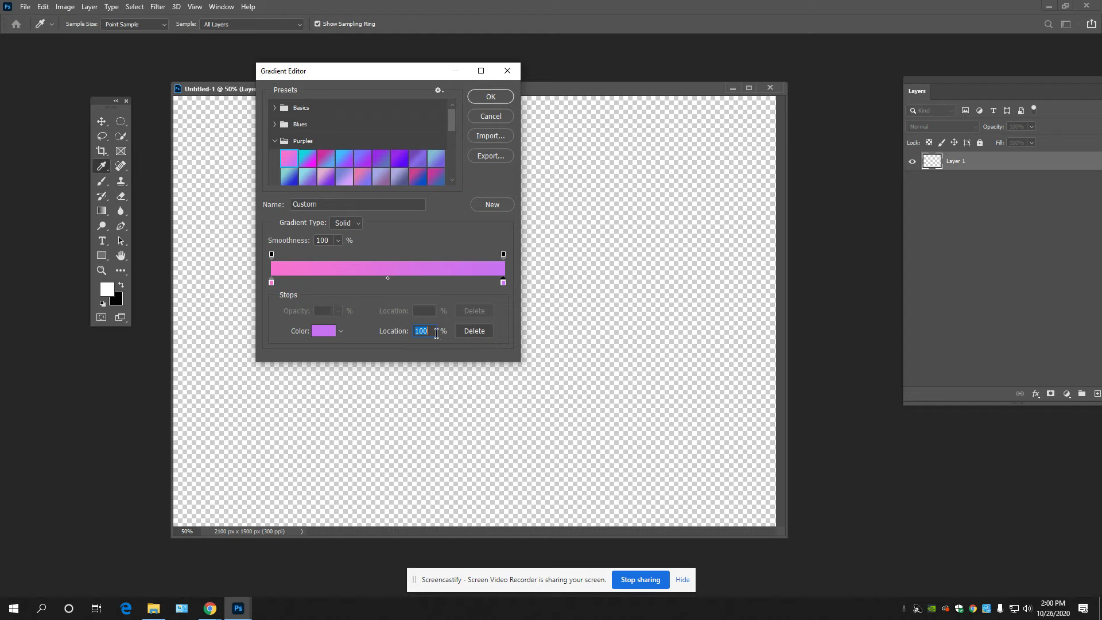
click(324, 331)
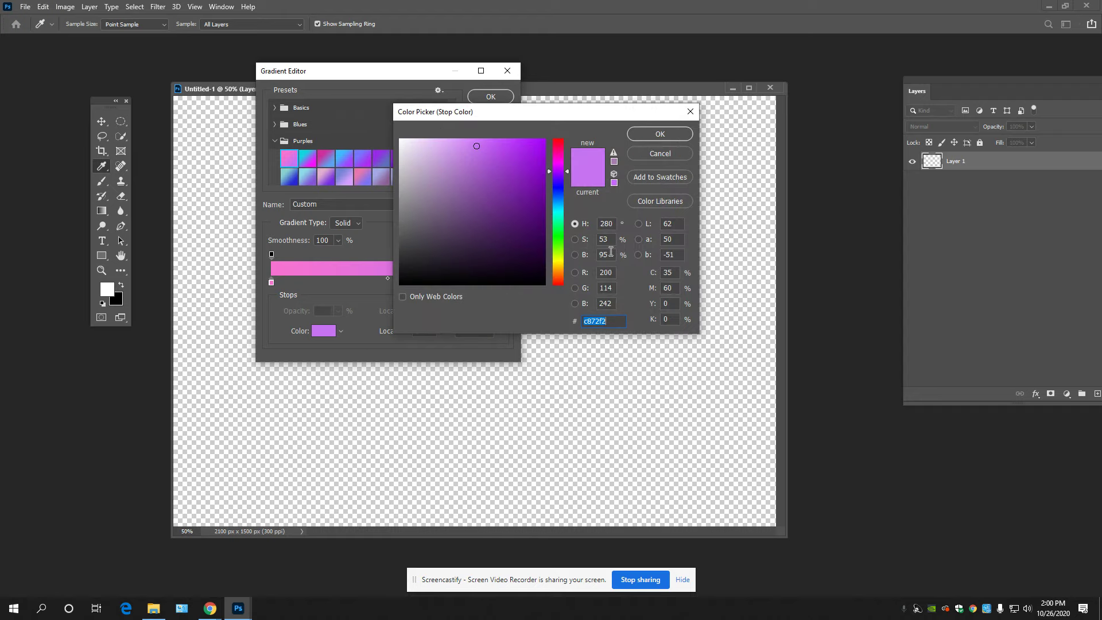
text(4ef6a1)
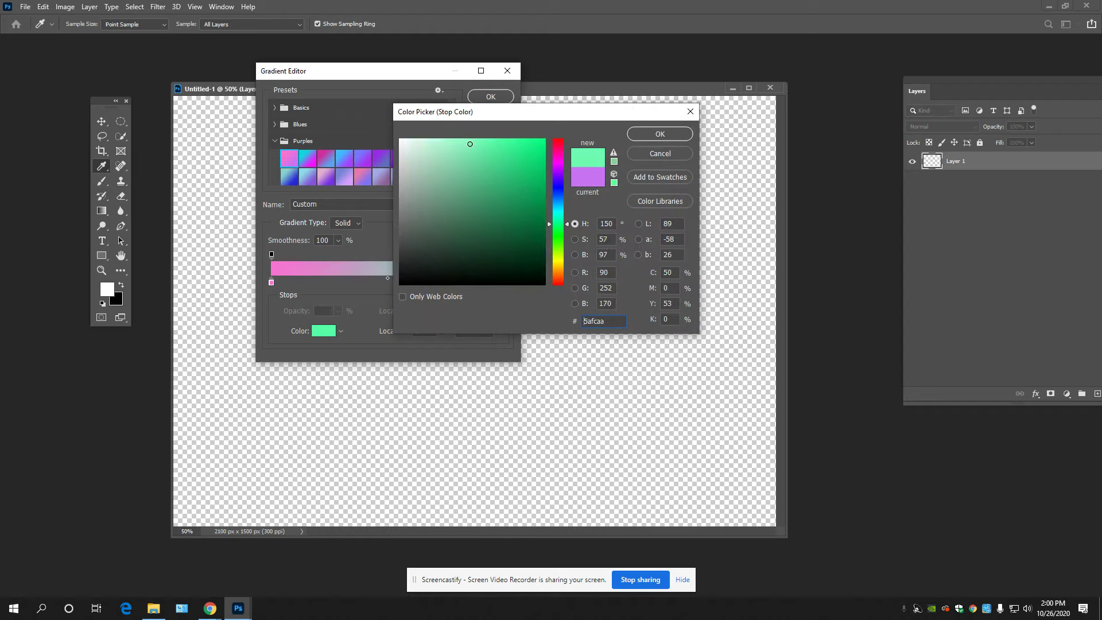
drag(470, 144, 450, 139)
click(653, 135)
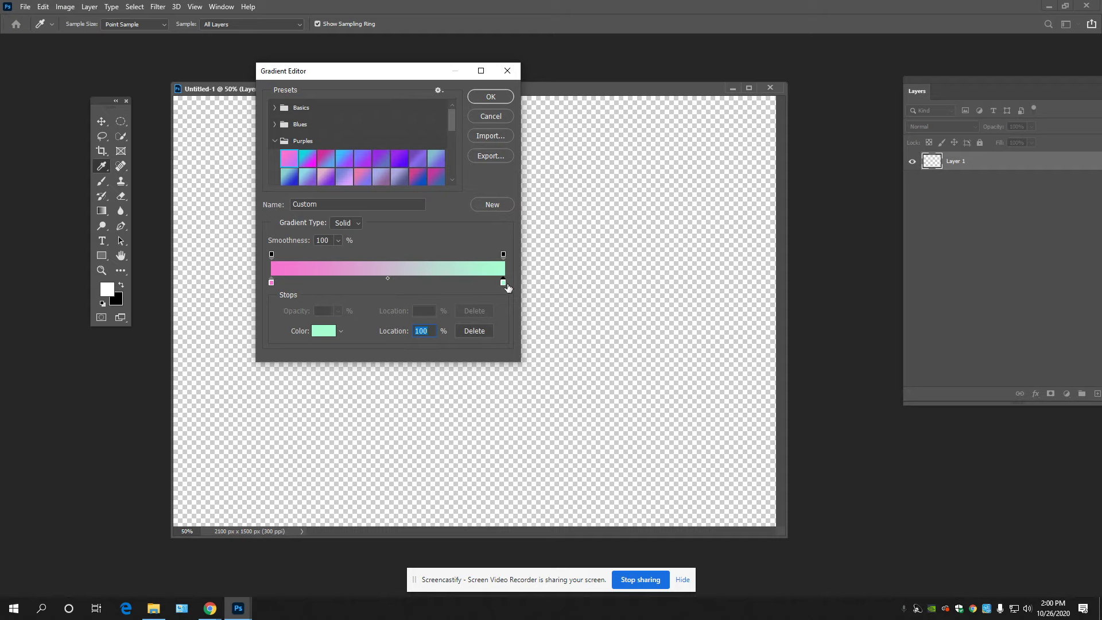
mouse_move(508, 287)
mouse_down()
mouse_move(452, 285)
mouse_move(507, 286)
mouse_up()
Step: Load the Blue_12 gradient preset and change its middle stop to vivid purple
click(275, 124)
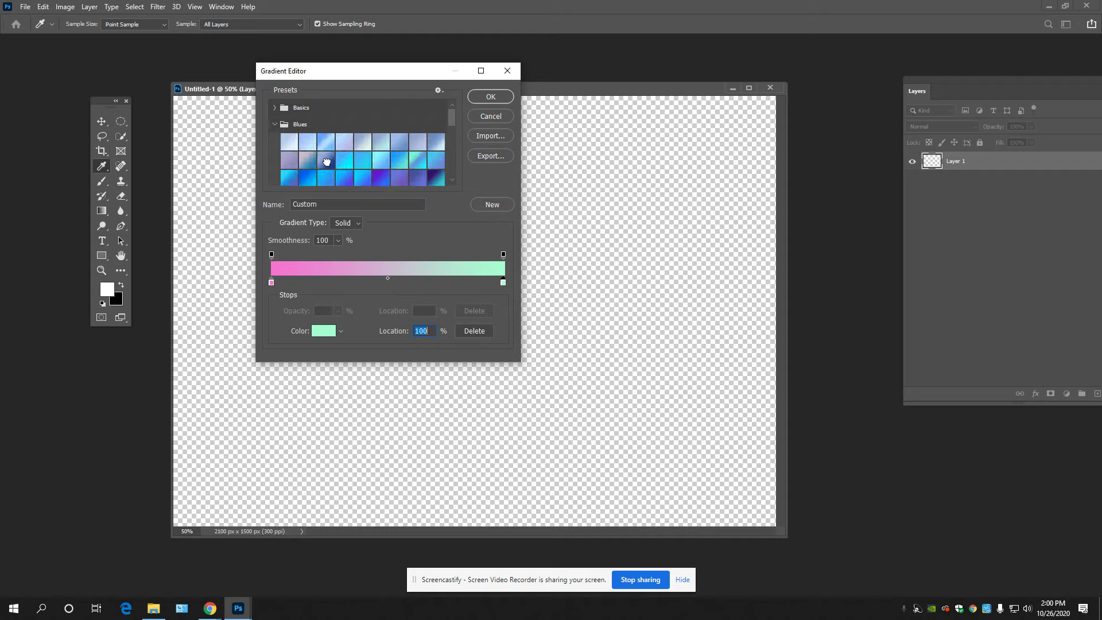
click(326, 161)
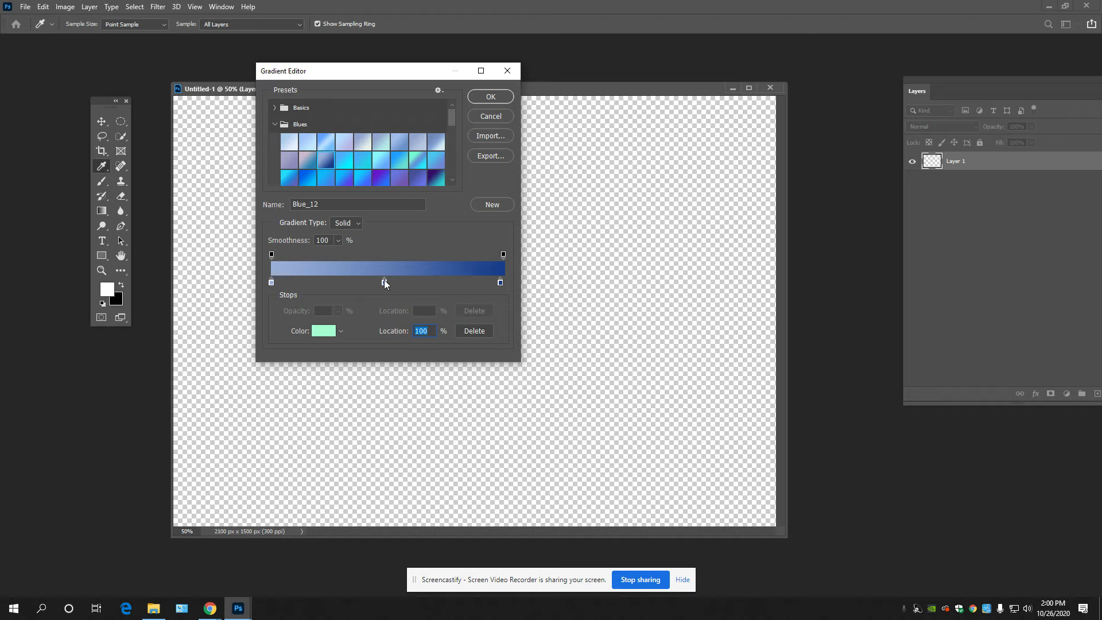
drag(384, 282, 384, 284)
click(324, 331)
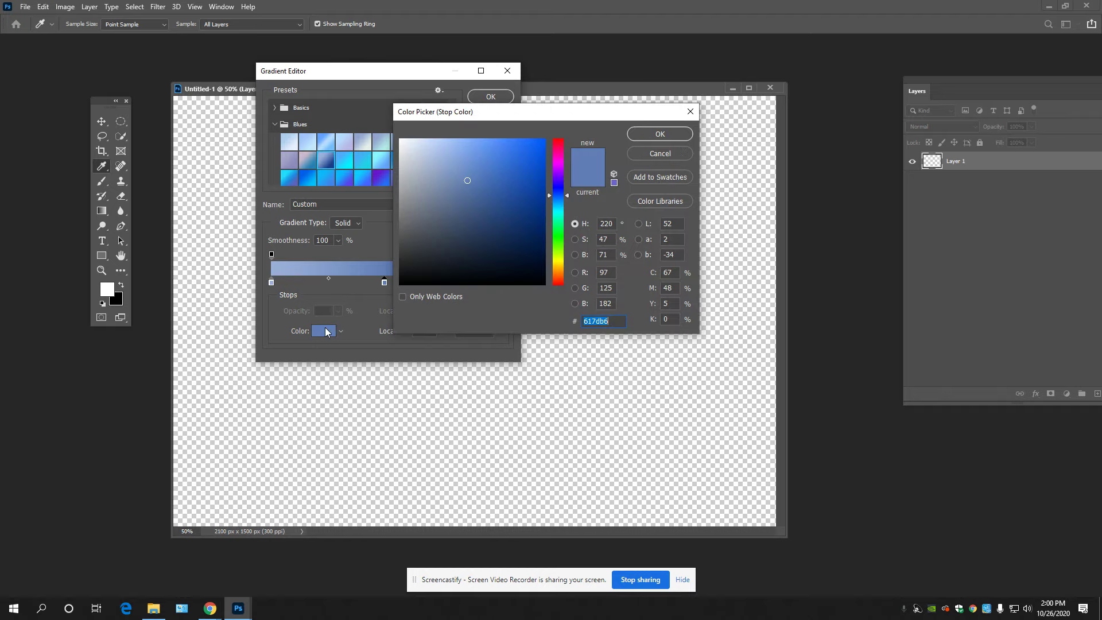
drag(559, 184, 559, 173)
click(542, 171)
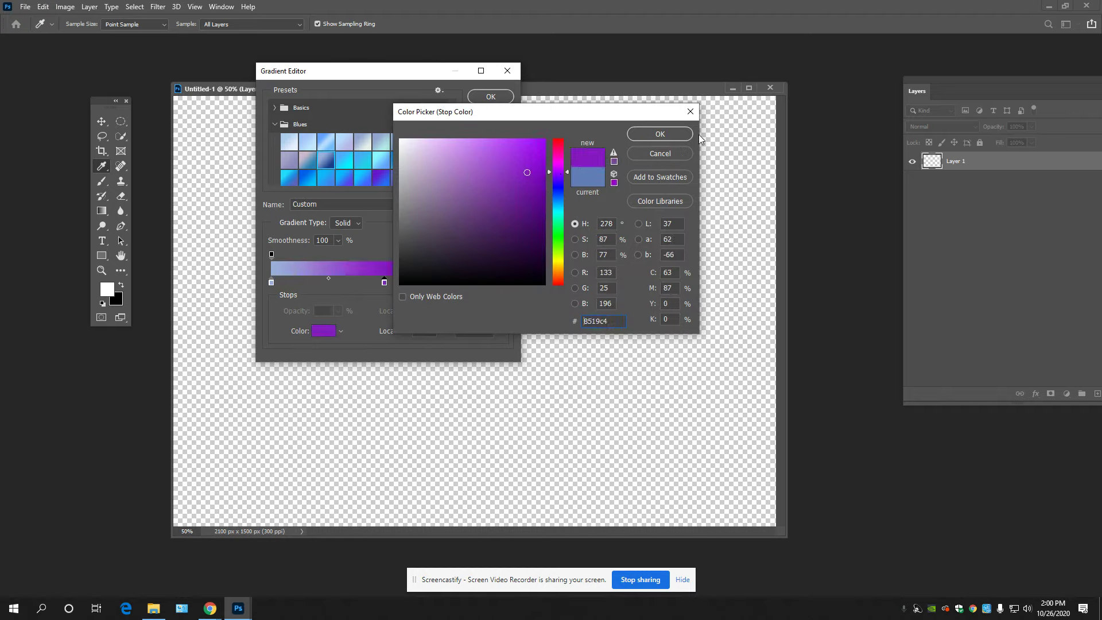
click(660, 134)
click(504, 98)
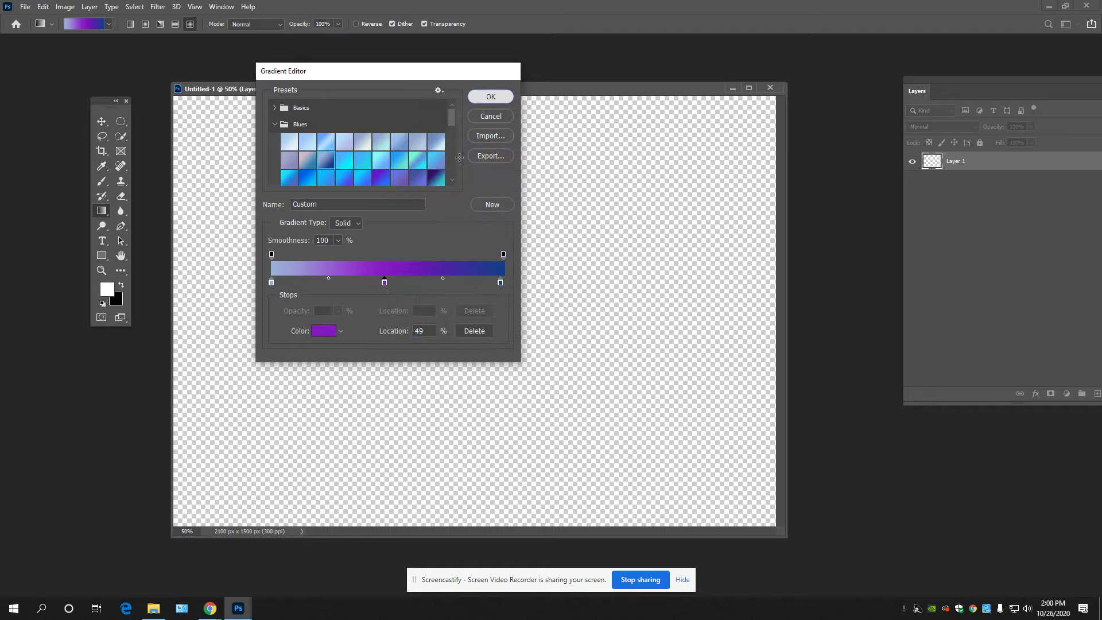
Step: Drag the gradient across the canvas to fill Layer 1, then redraw it
drag(271, 136, 735, 431)
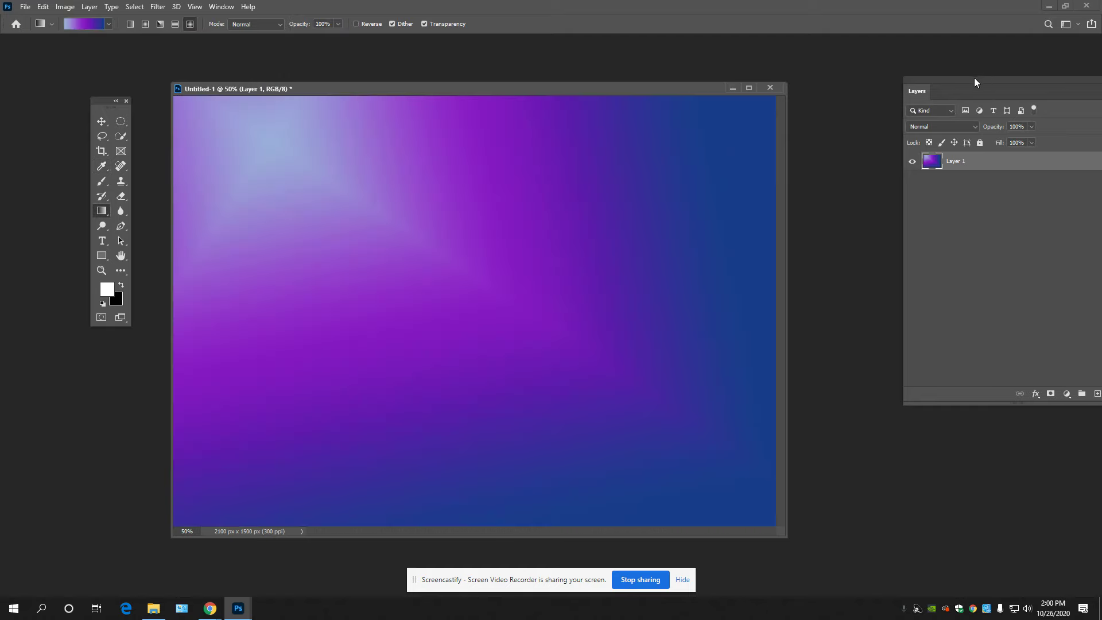
drag(974, 82, 881, 67)
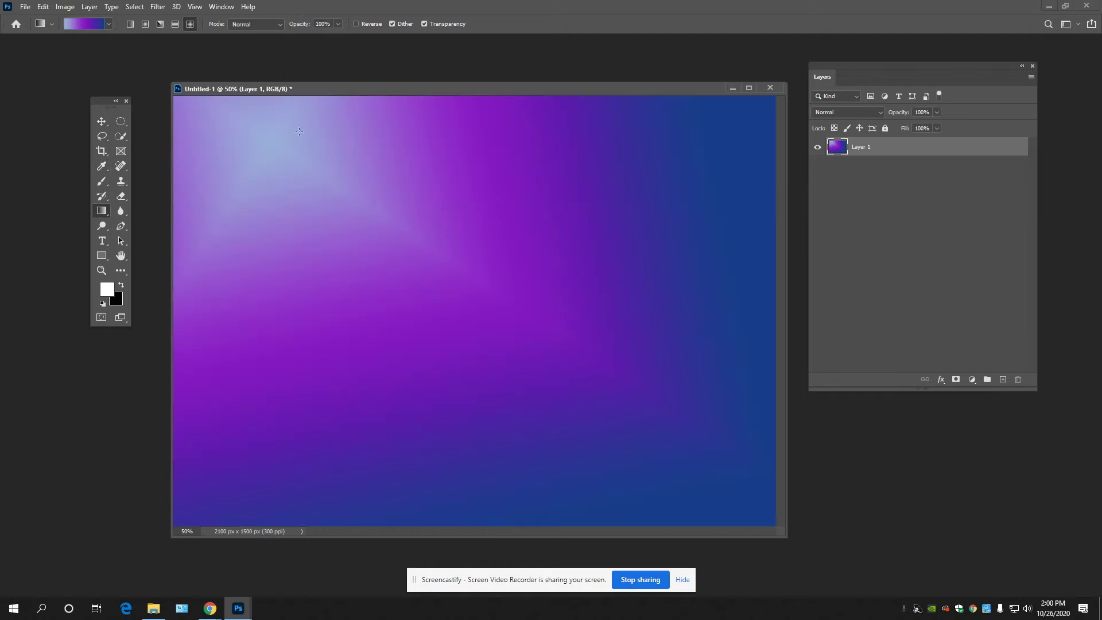
drag(246, 148, 701, 481)
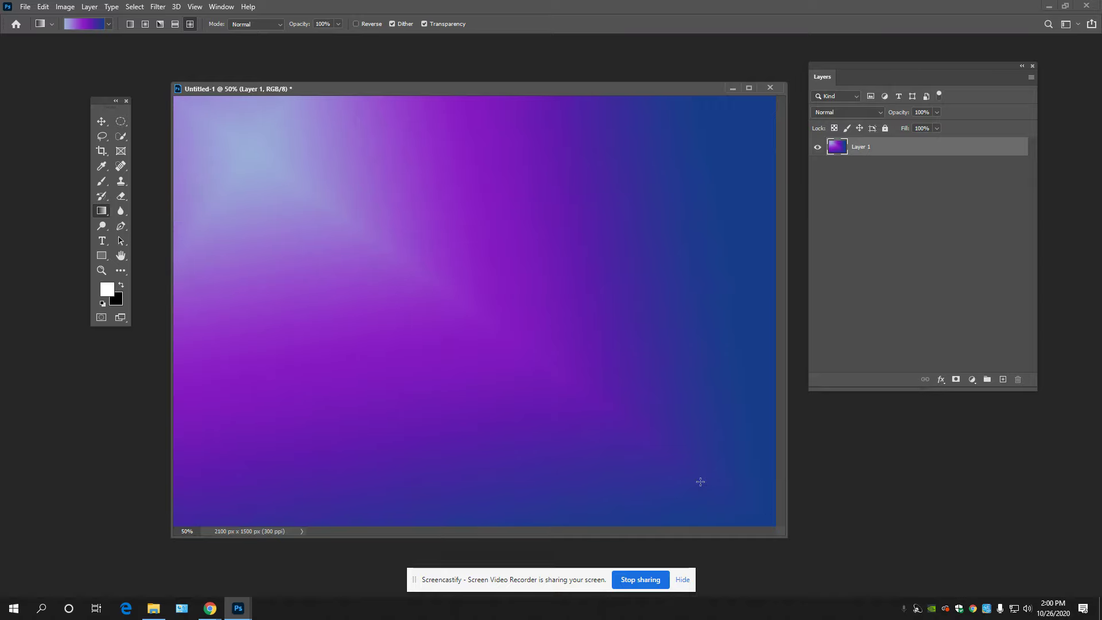
Step: Lighten the left gradient stop to pale light blue and redraw diagonally from top-left
click(87, 24)
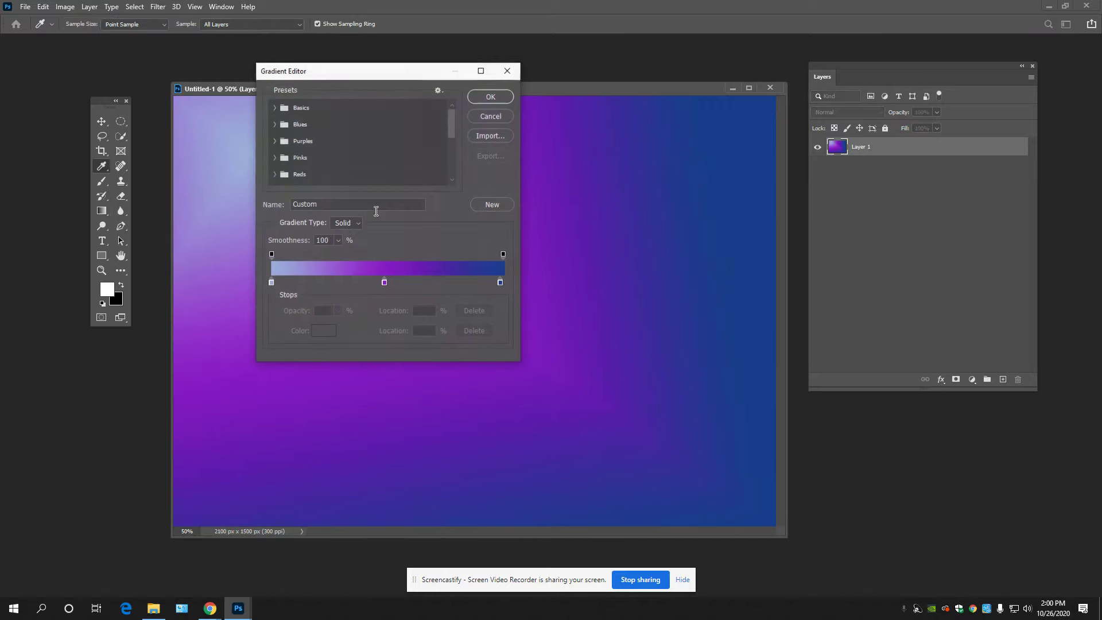
double_click(271, 282)
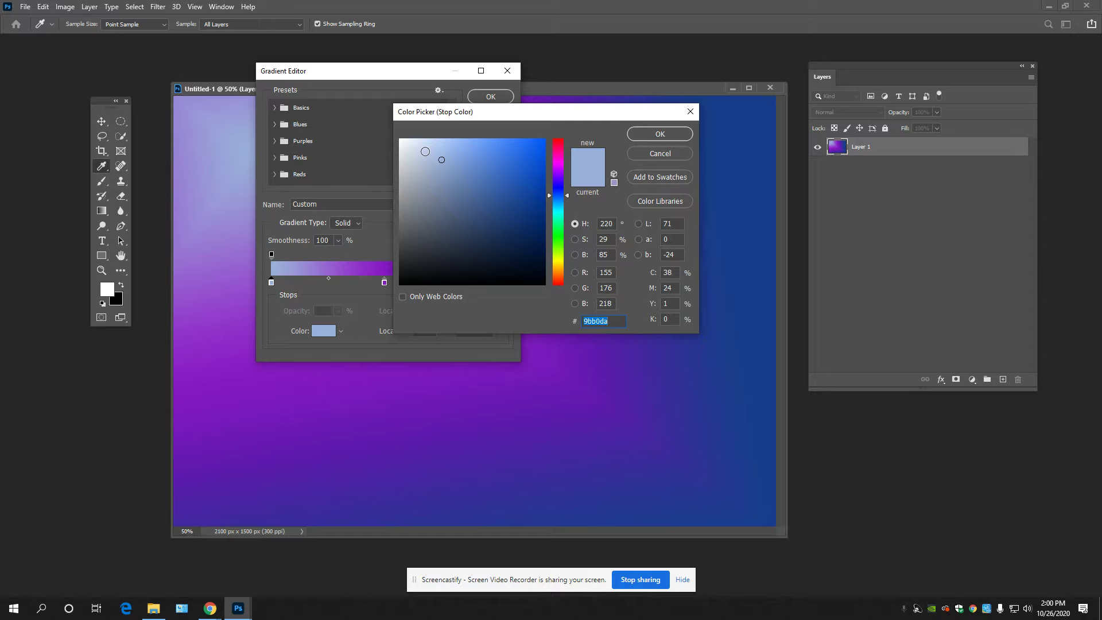
click(426, 151)
drag(469, 150, 398, 139)
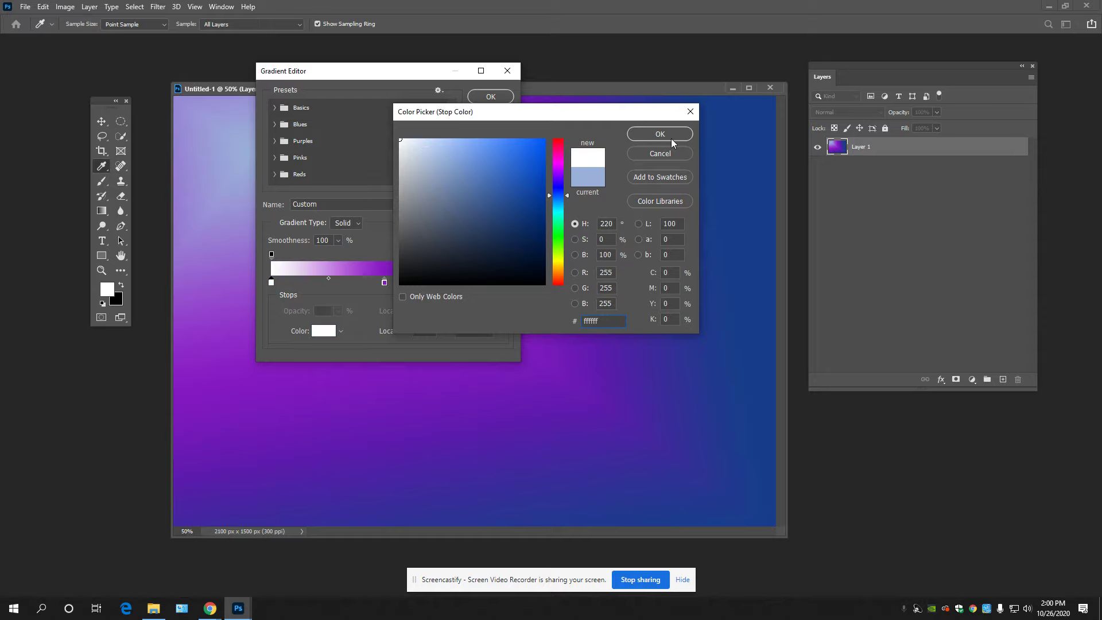
click(428, 150)
click(654, 134)
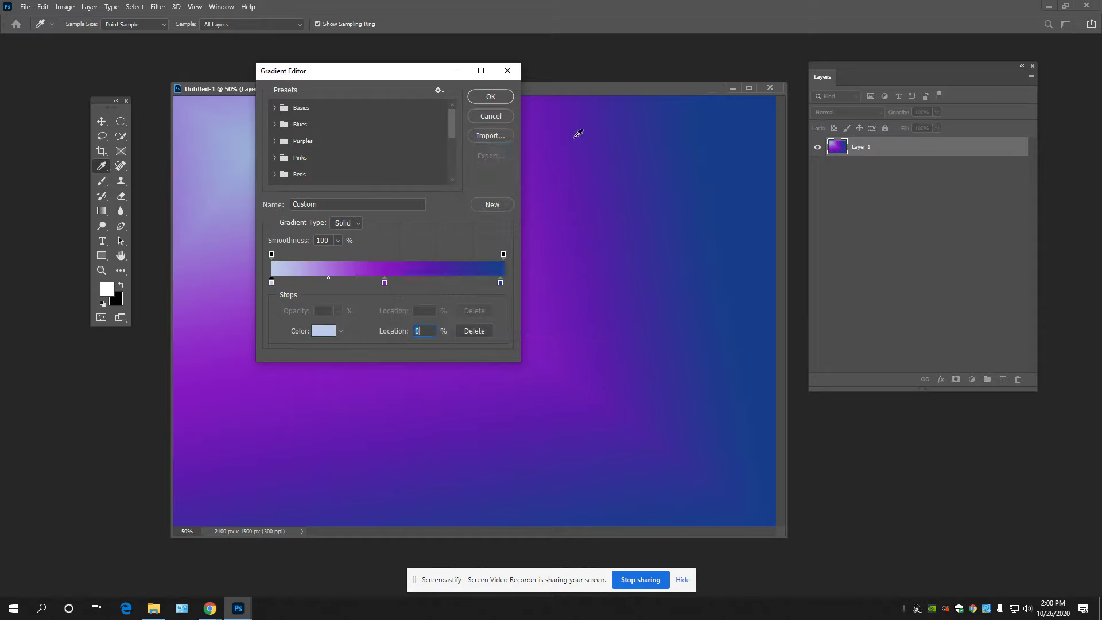
click(490, 98)
drag(214, 140, 789, 522)
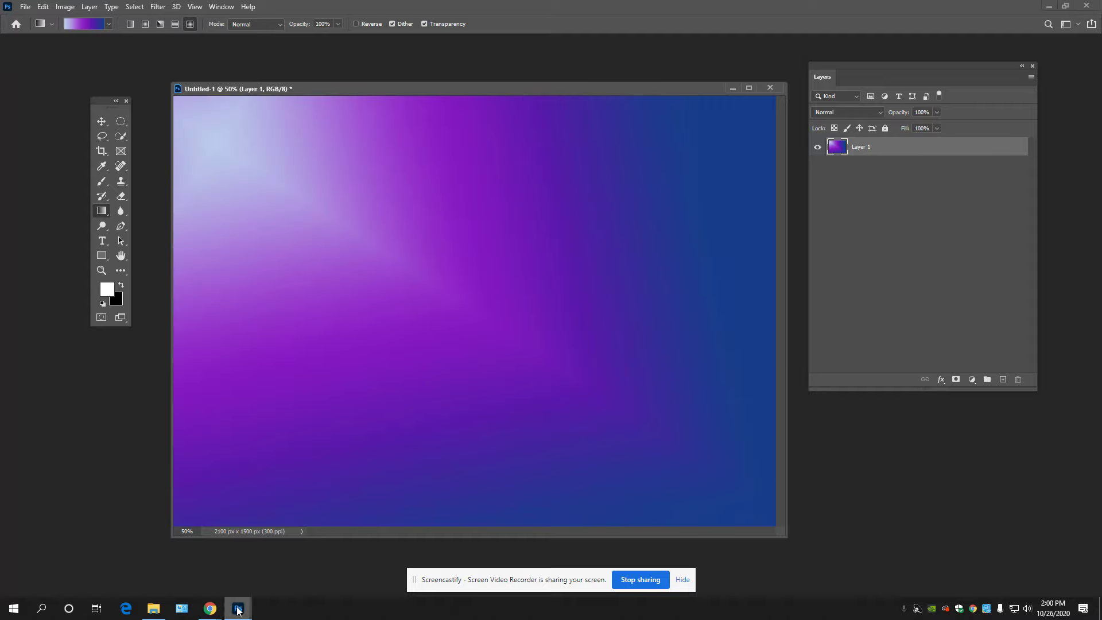
Step: Scroll down the PS Review 2020 doc to read its grading Note section
mouse_move(210, 608)
click(148, 554)
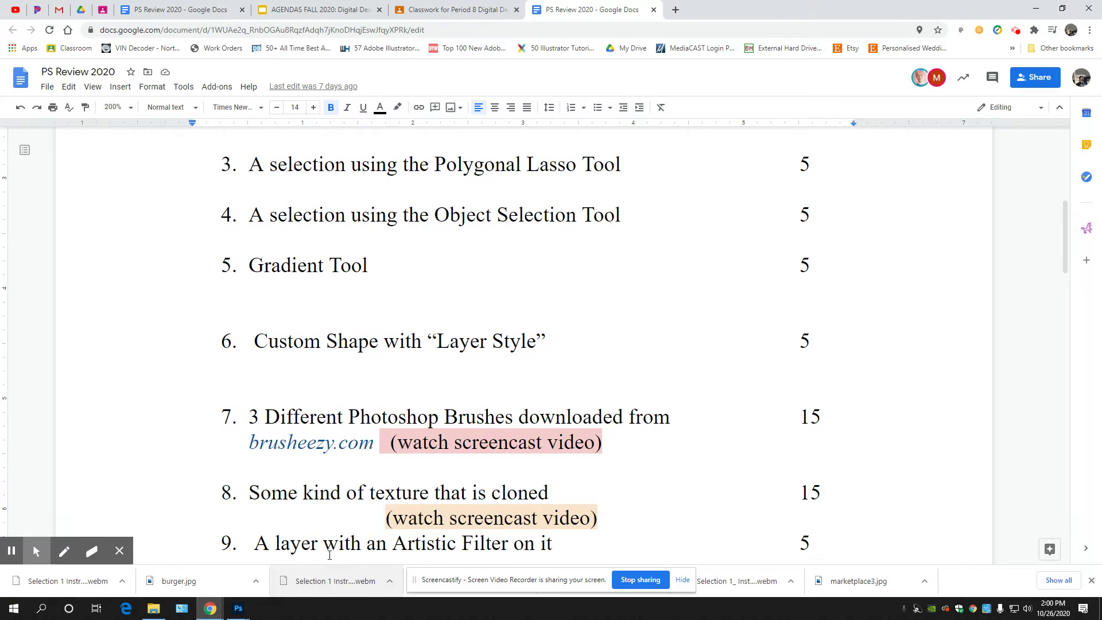
scroll(321, 472, down, 5)
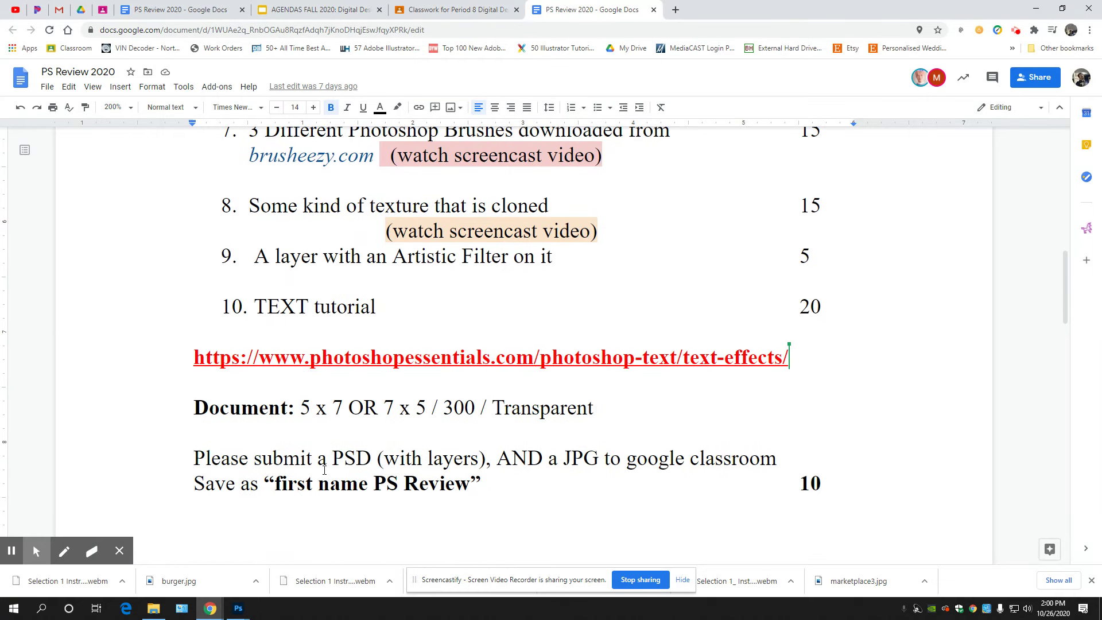
scroll(327, 468, down, 10)
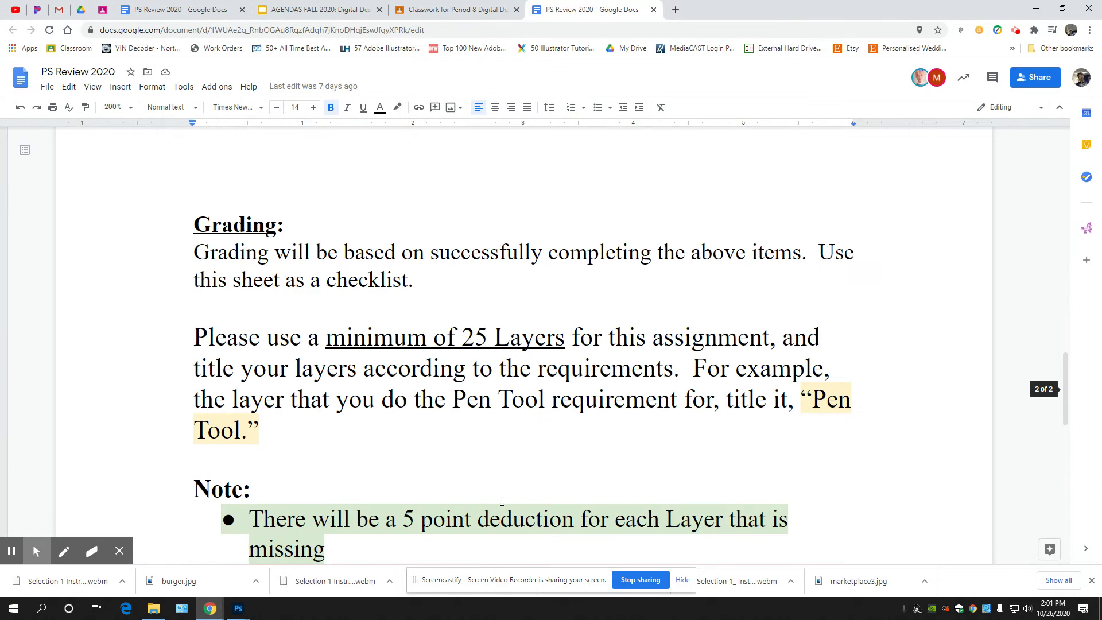
scroll(501, 501, down, 5)
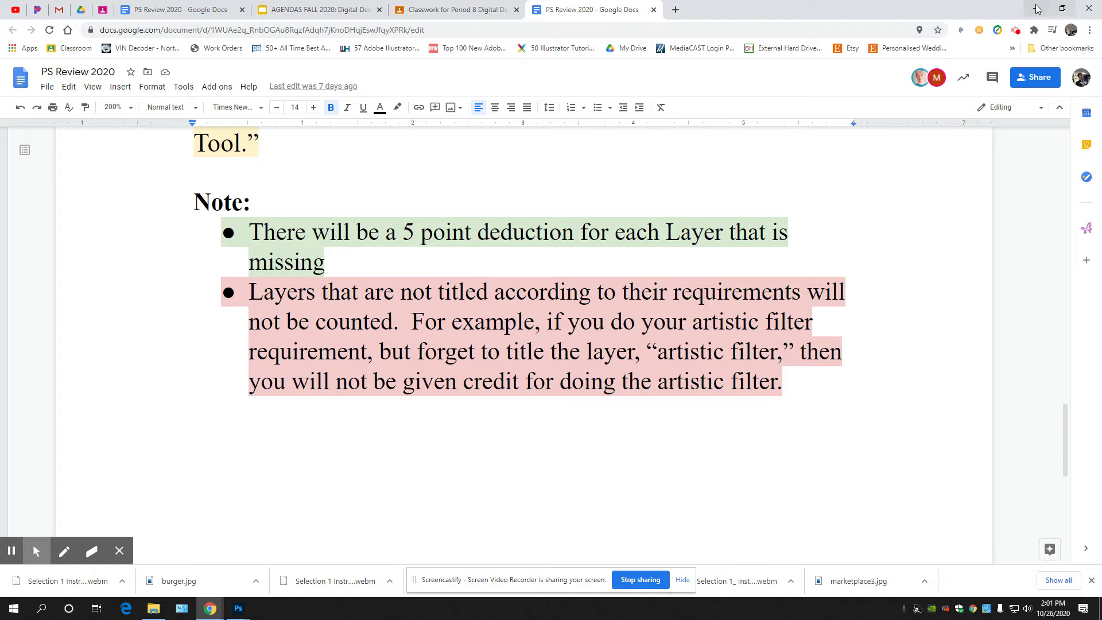
Step: Back in Photoshop, rename Layer 1 to Gradient
key(alt+Tab)
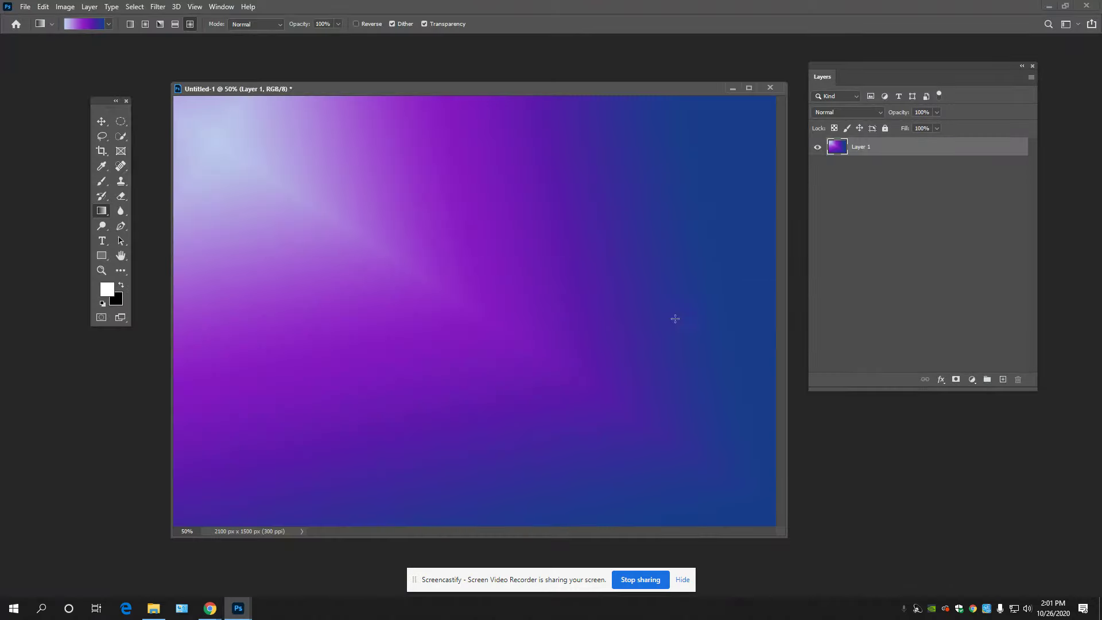
double_click(861, 148)
text(Gerdient)
Step: Commit the Gradient layer name, set the largest layer thumbnail size, and return to PS Review 2020
key(Return)
click(1032, 77)
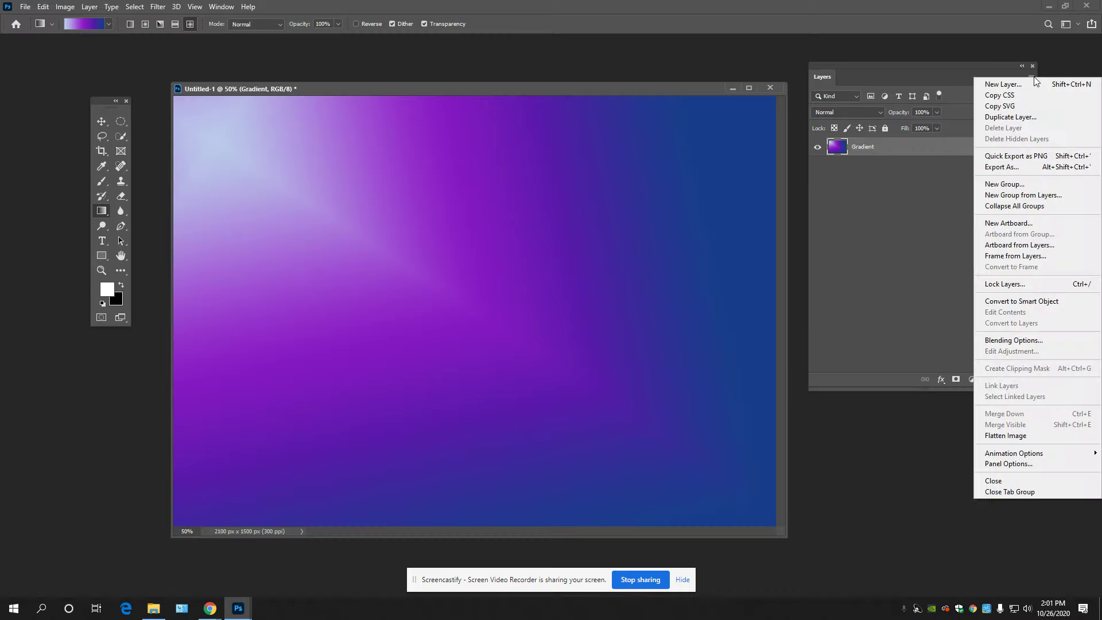
click(993, 464)
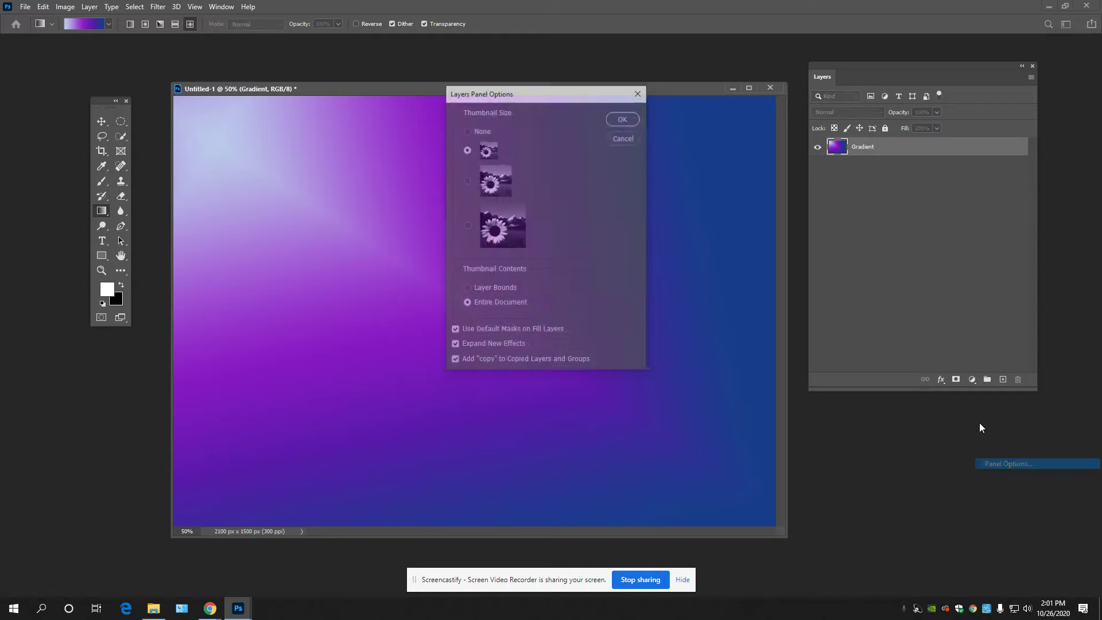
click(465, 225)
click(623, 117)
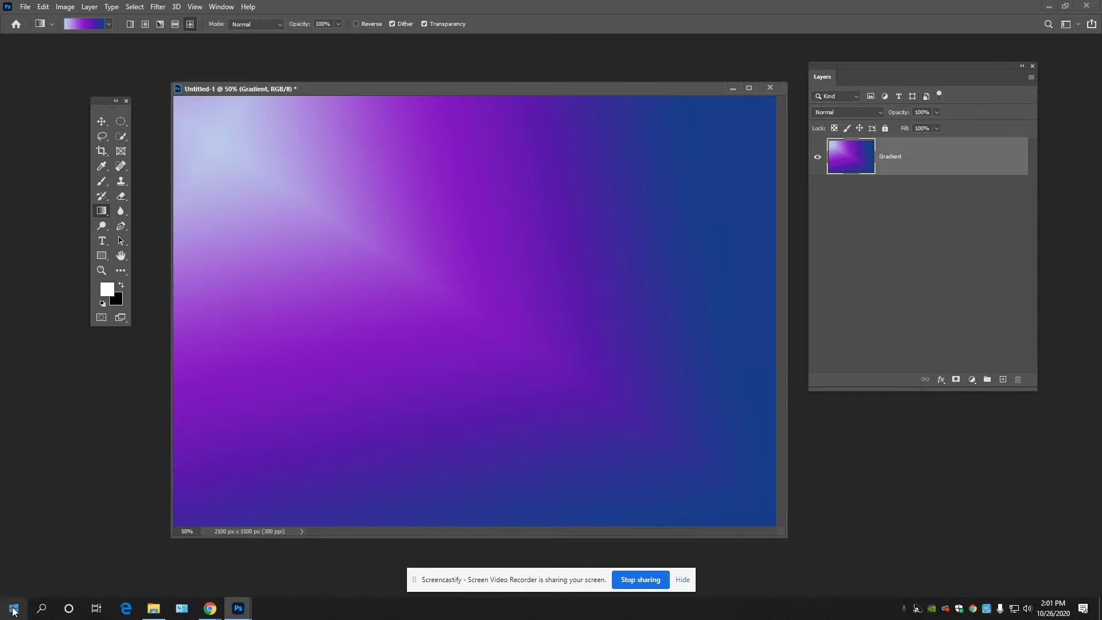
mouse_move(210, 607)
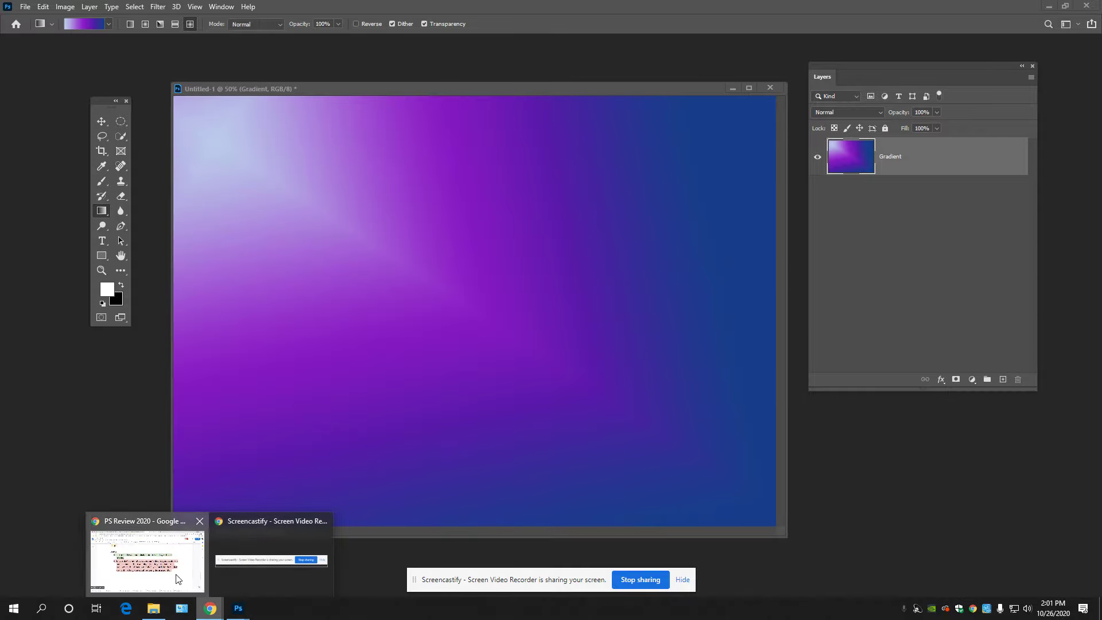
click(147, 559)
Step: Scroll back up to the doc's Directions section and open a new browser tab
scroll(411, 304, up, 15)
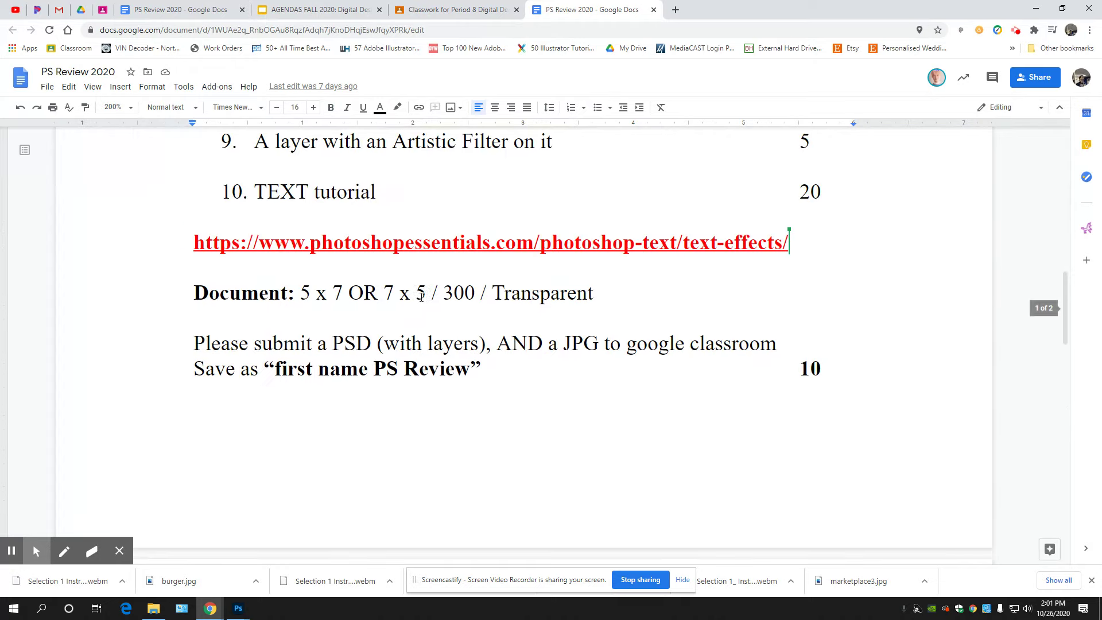
scroll(411, 308, up, 3)
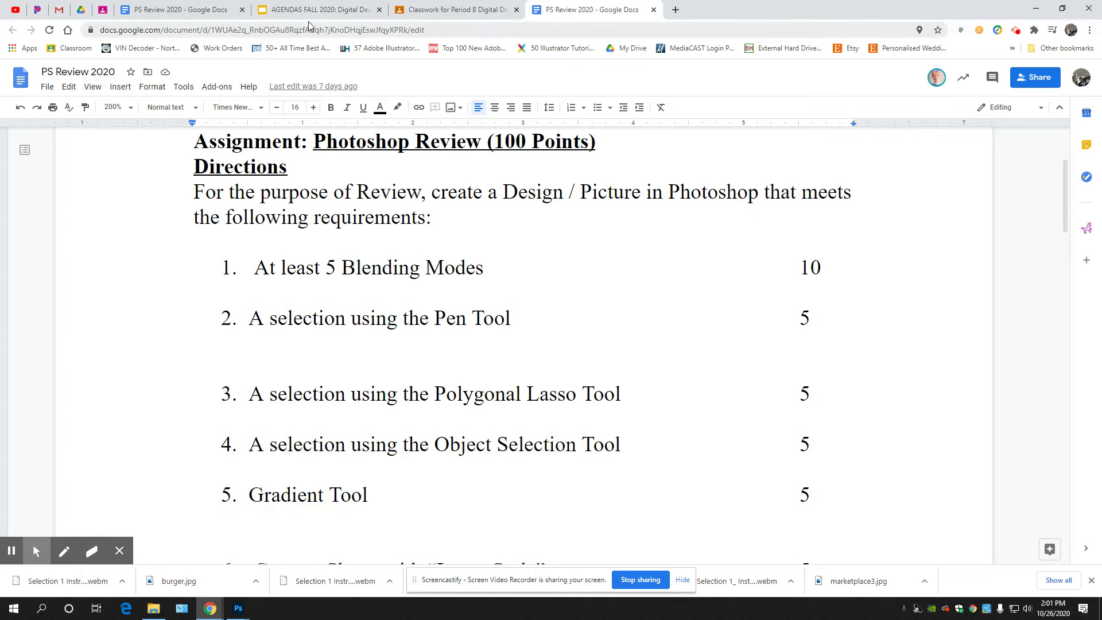
click(675, 9)
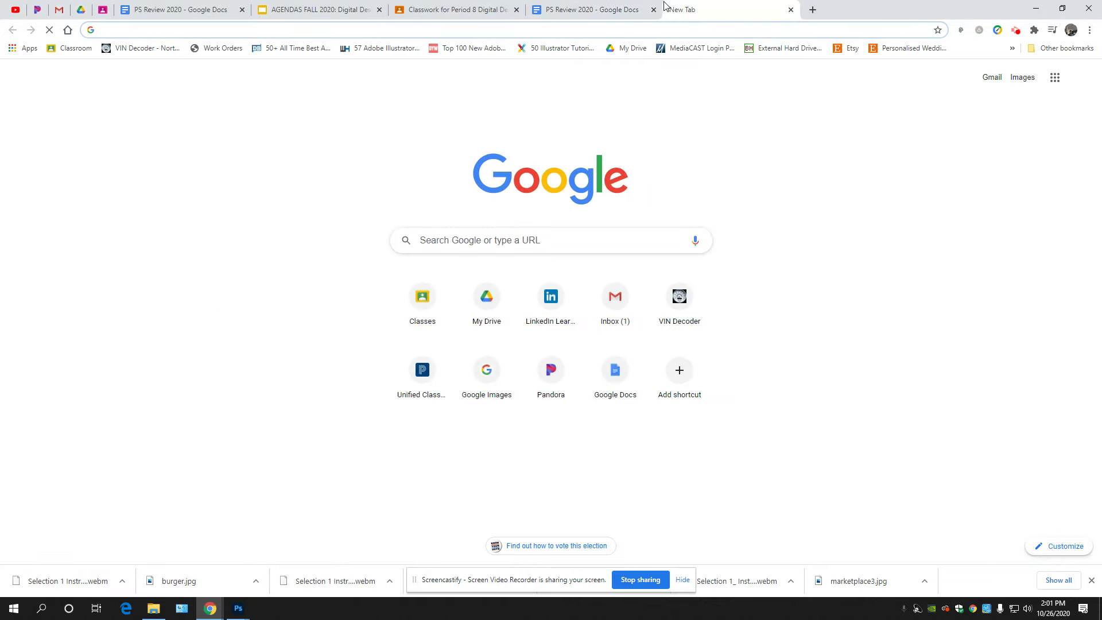
Step: Search Google Images for 'frog', limited to large images
text(frog)
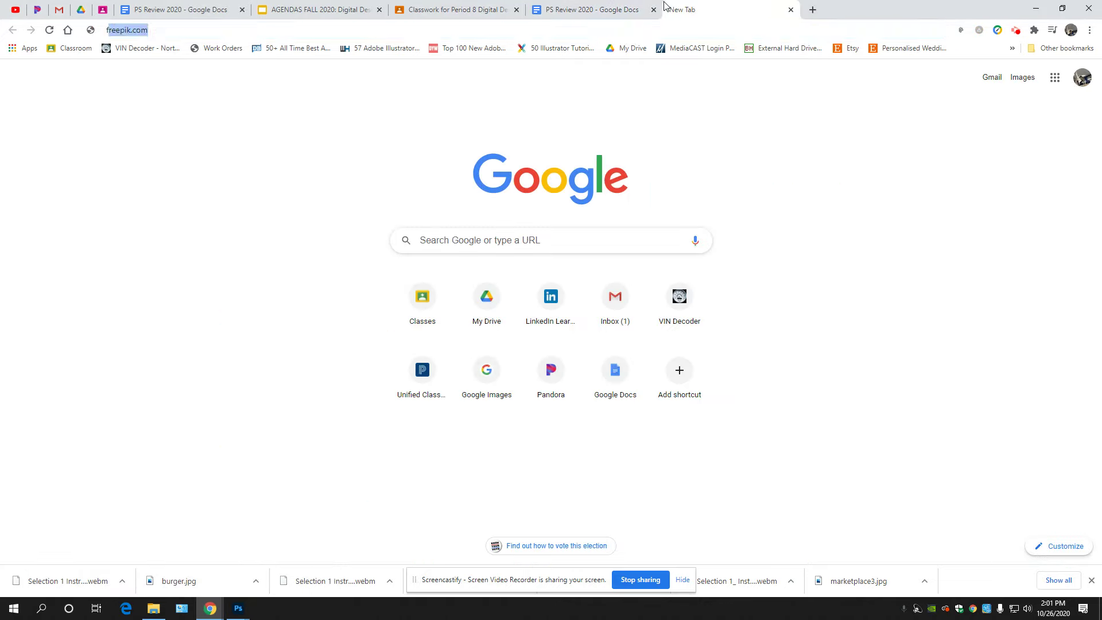
key(Return)
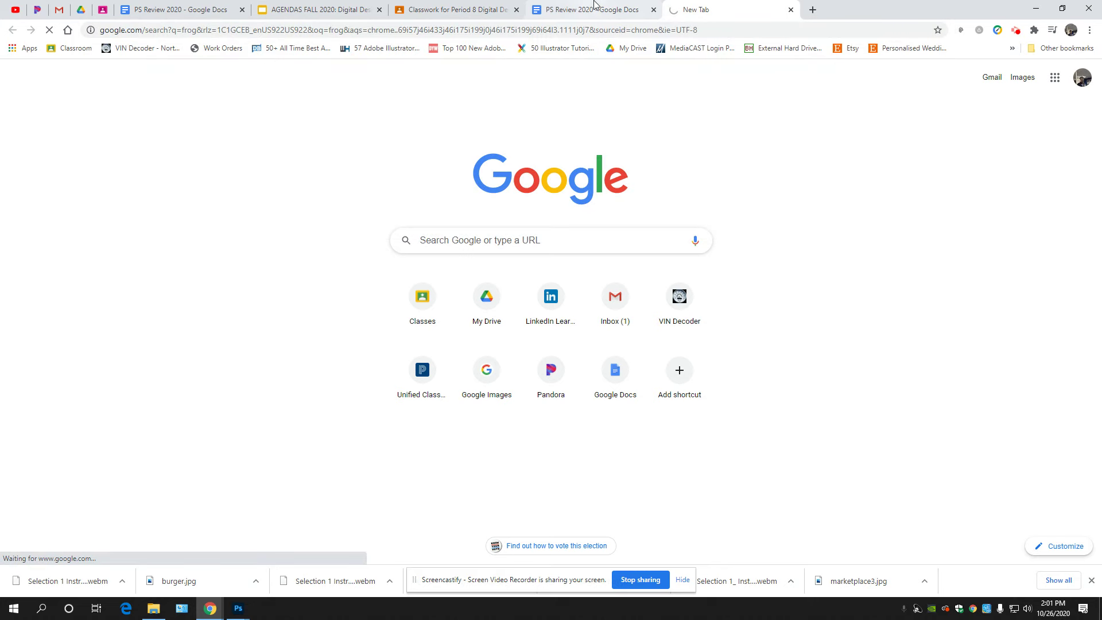
click(163, 122)
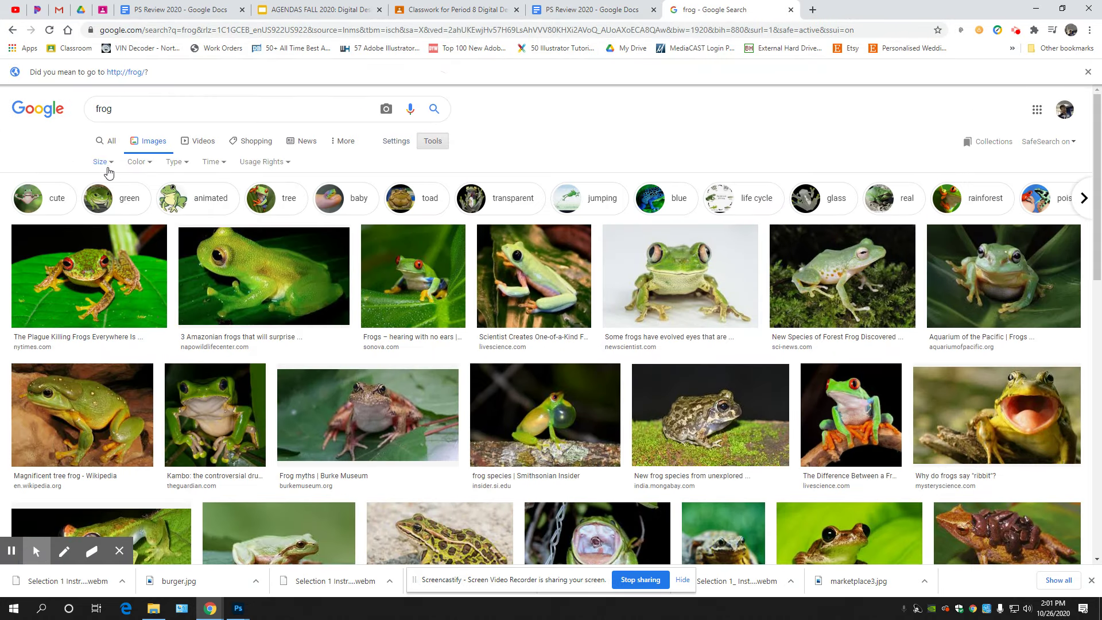
click(101, 162)
click(104, 204)
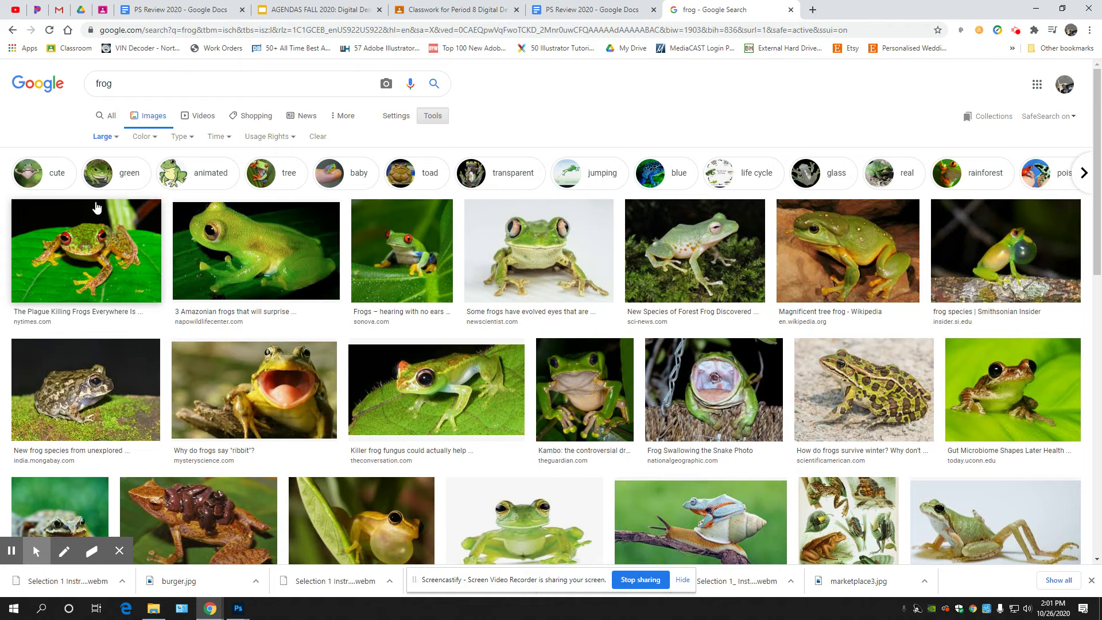
Step: Save the open-mouthed ribbit frog photo to Downloads and close its preview
click(247, 389)
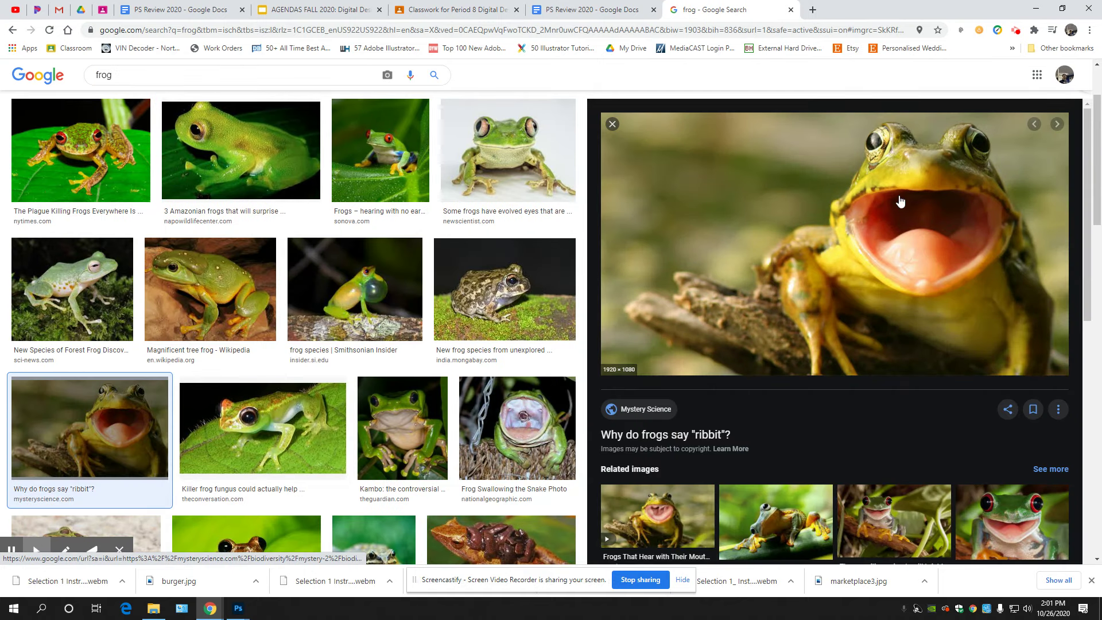
click(613, 124)
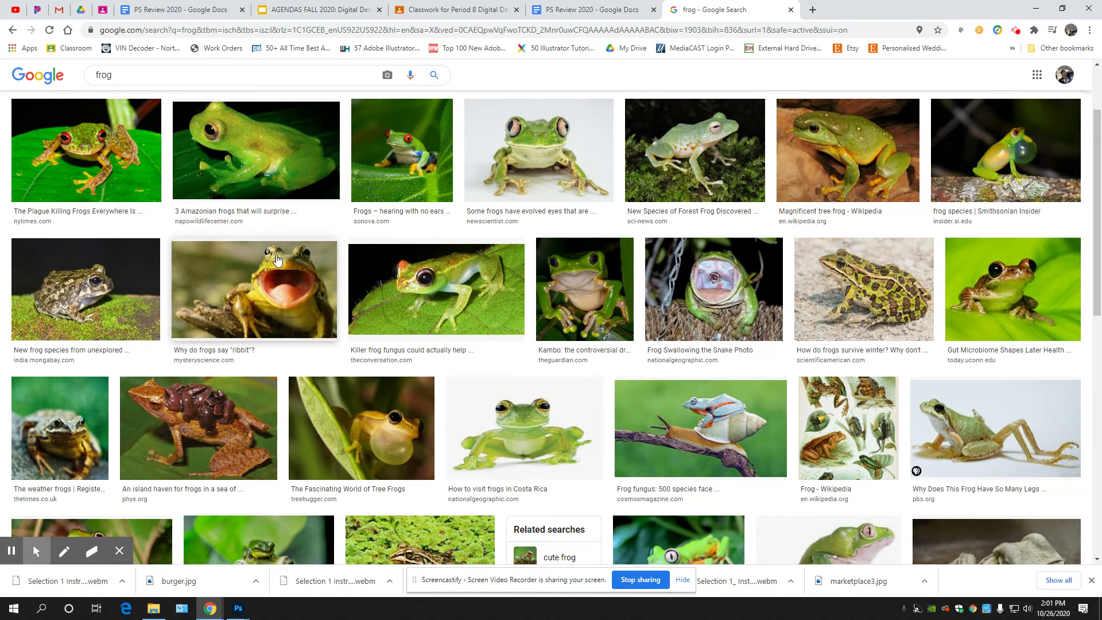
right_click(270, 283)
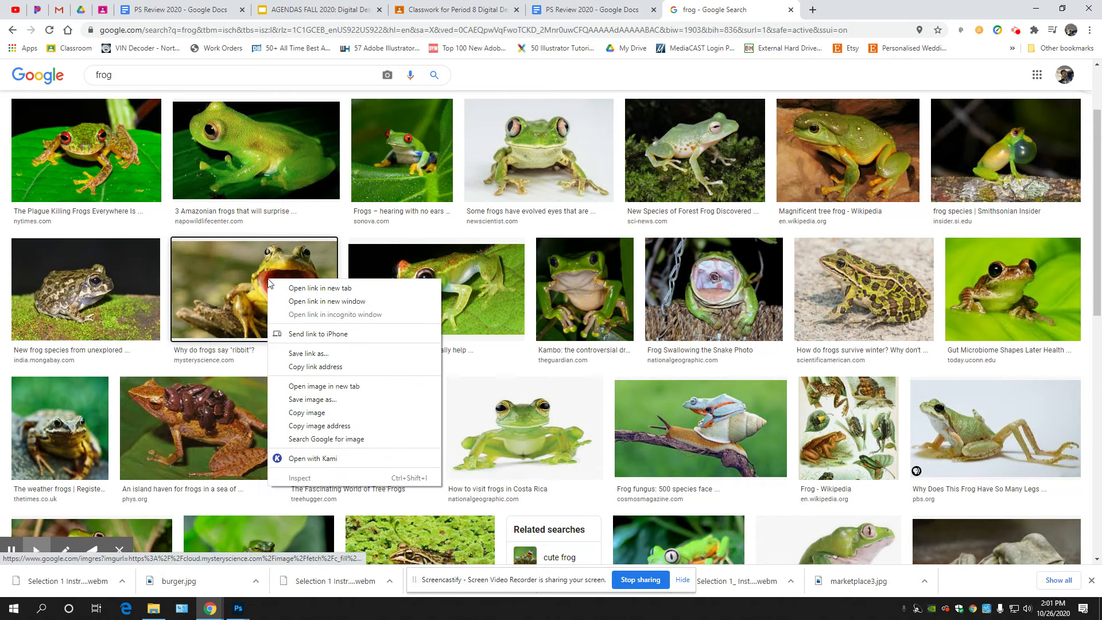
click(234, 288)
right_click(788, 177)
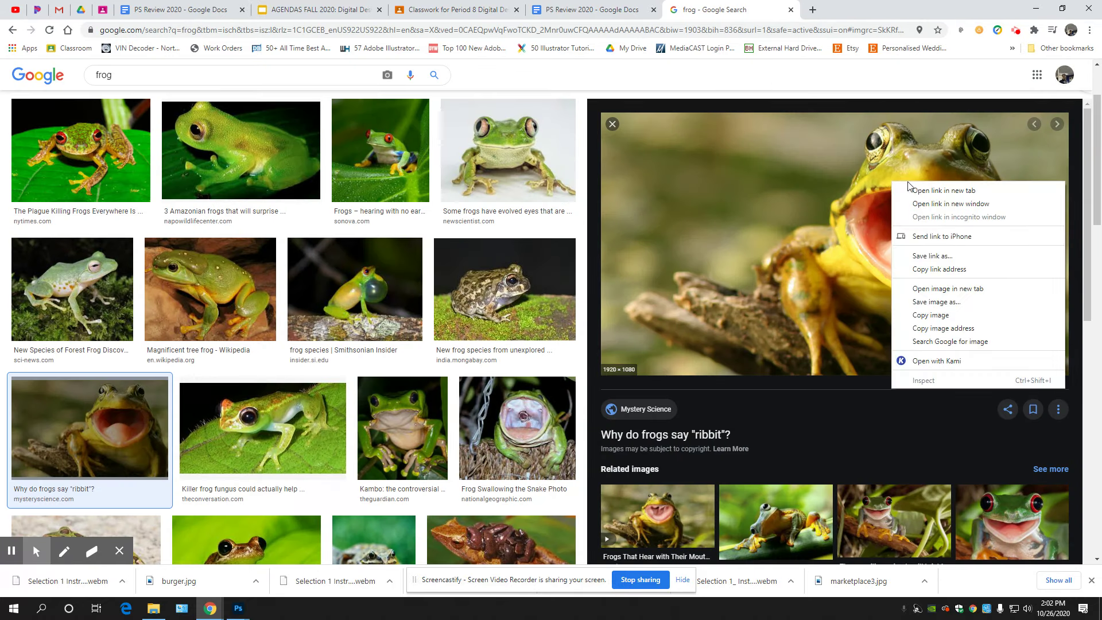
click(941, 302)
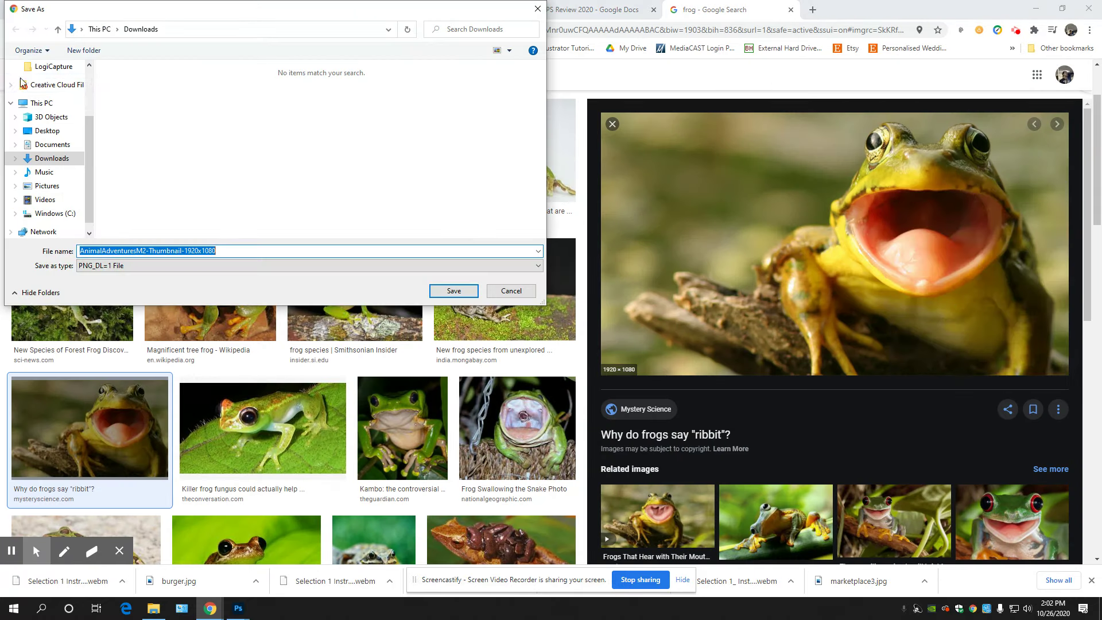
click(453, 291)
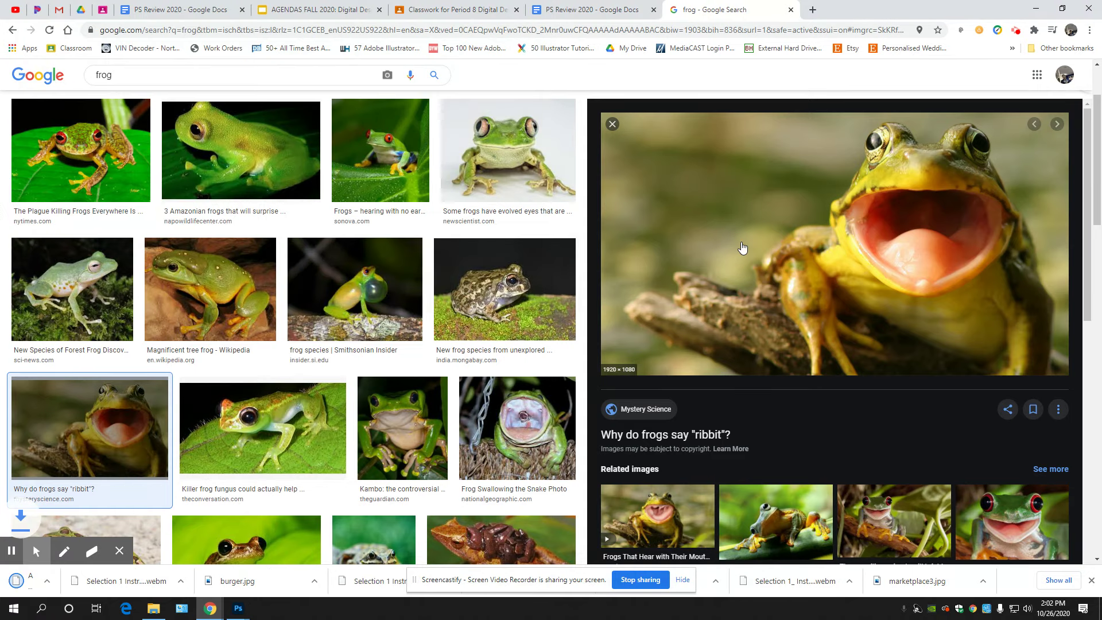
click(612, 124)
Step: Close the Ben Selection document in Photoshop without saving
mouse_move(238, 608)
click(325, 554)
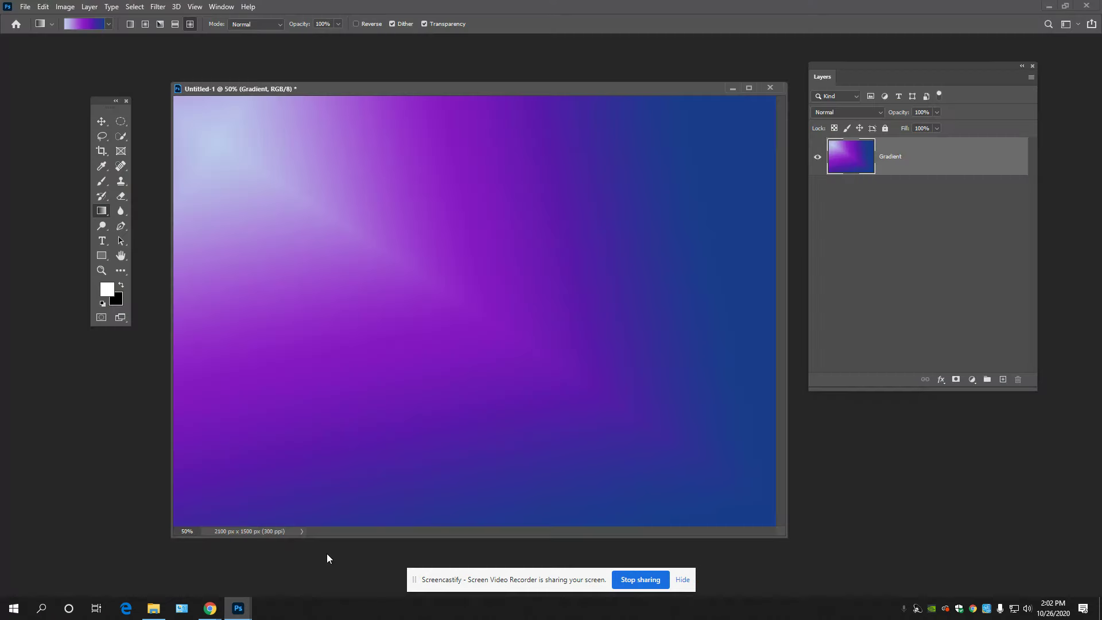
click(246, 557)
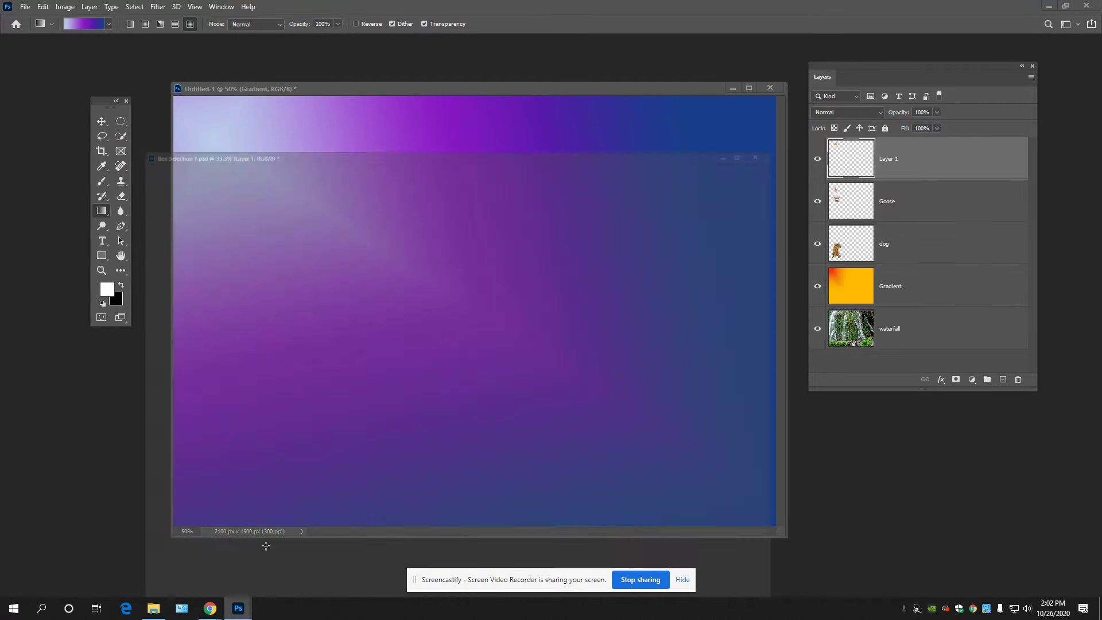
drag(751, 79, 607, 105)
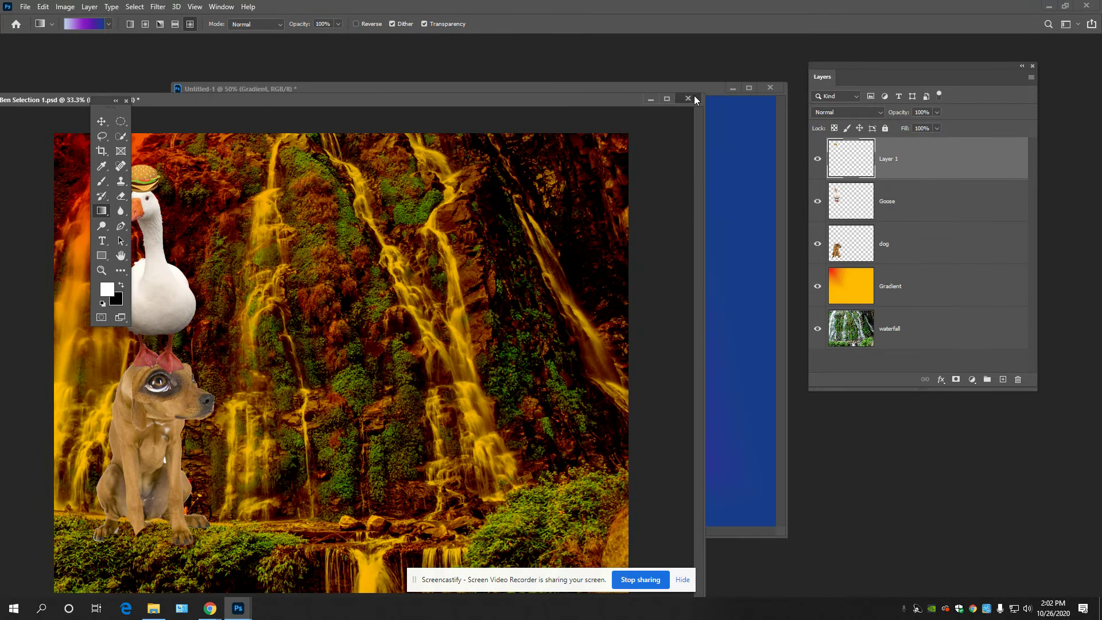
click(688, 98)
click(545, 227)
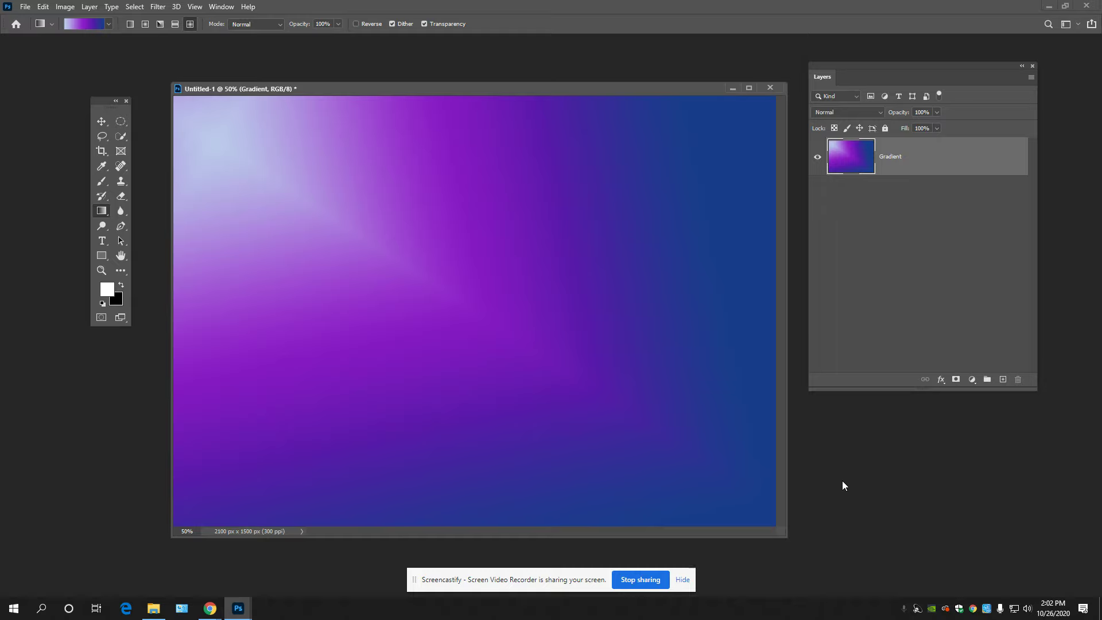
Step: Browse Downloads in the Open dialog for the AnimalAdventures frog file, then cancel
key(ctrl+o)
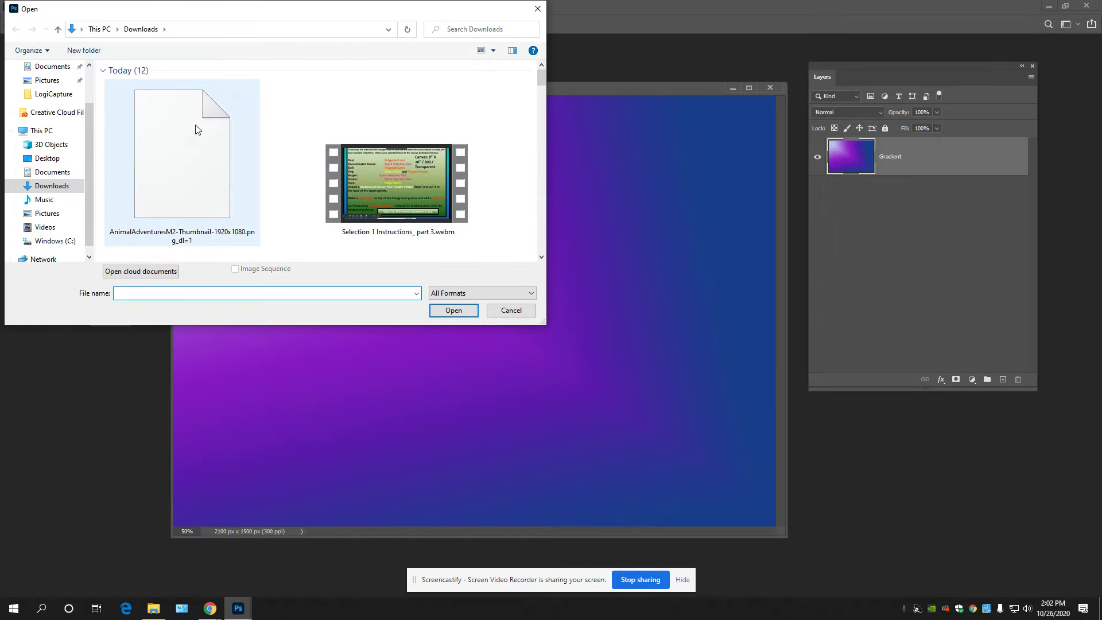
scroll(195, 129, down, 3)
scroll(214, 178, up, 3)
click(202, 195)
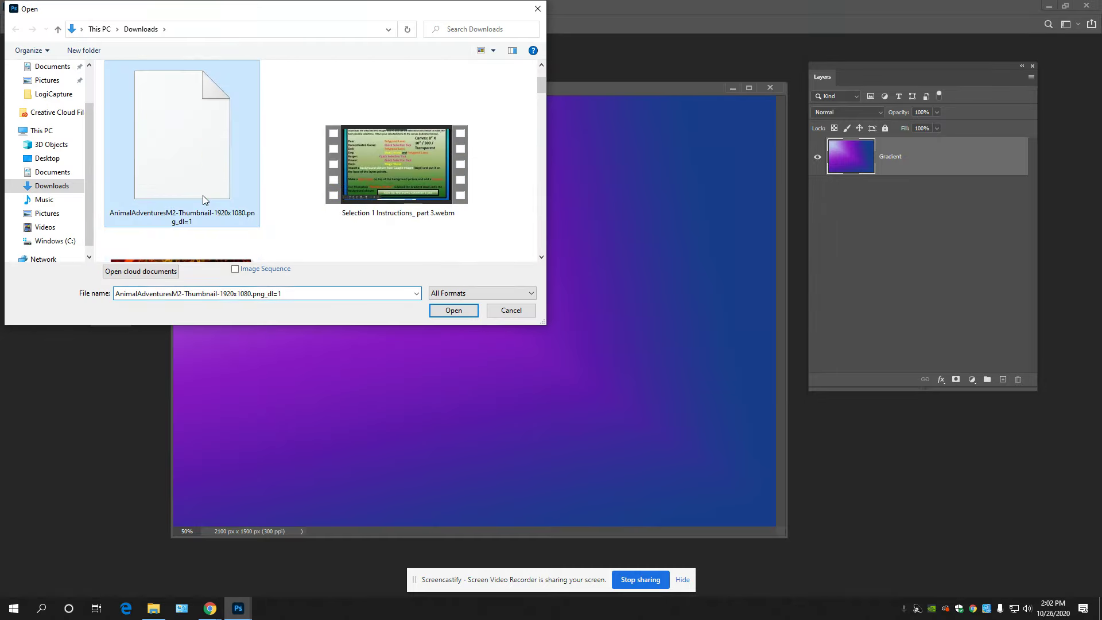
click(532, 16)
Step: Reopen the open-mouthed frog photo, cancel saving a duplicate, and return to the Photoshop gradient
click(191, 568)
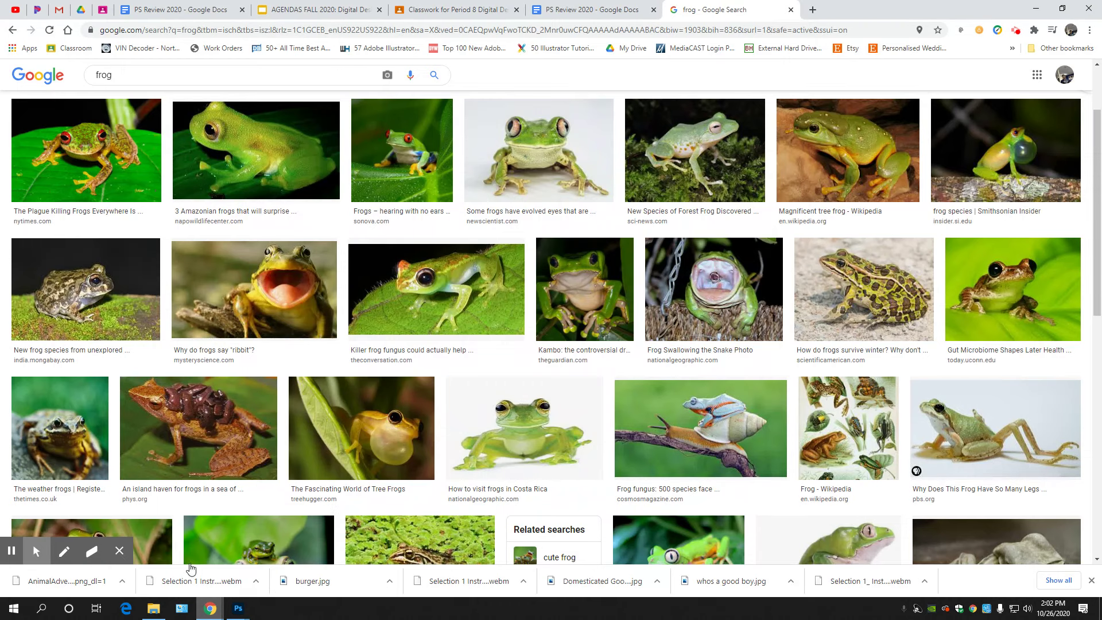
click(255, 289)
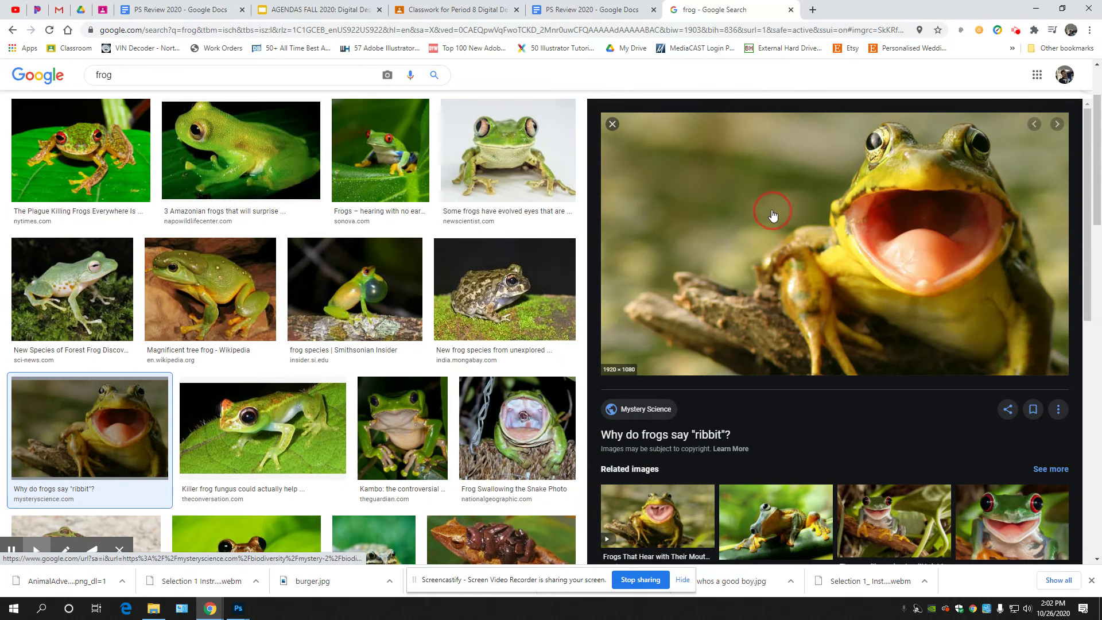
right_click(772, 214)
click(826, 326)
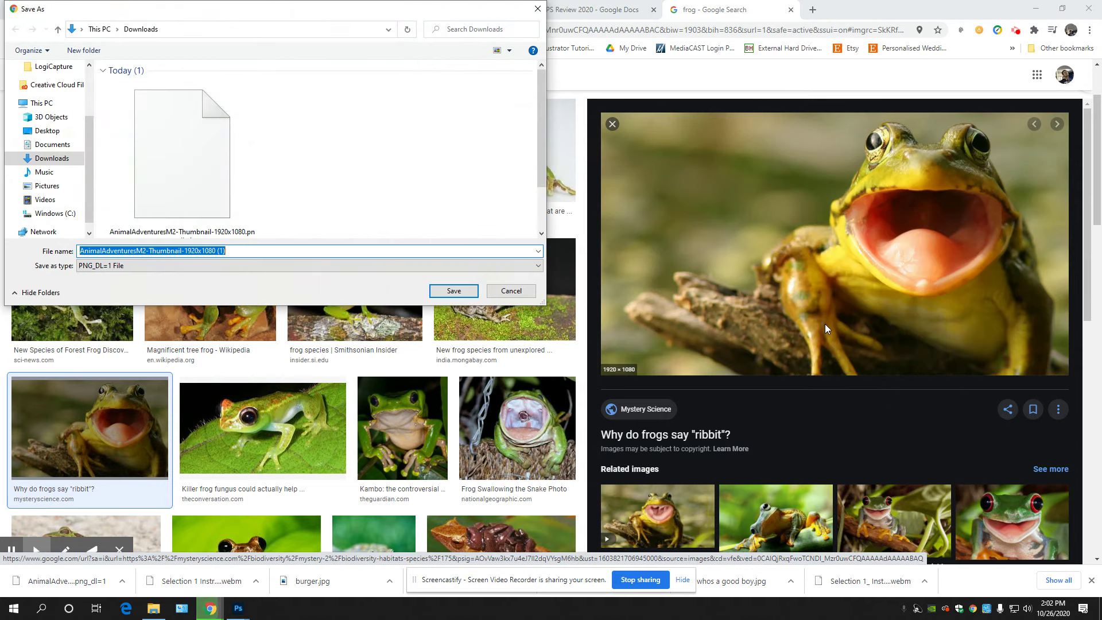
click(536, 11)
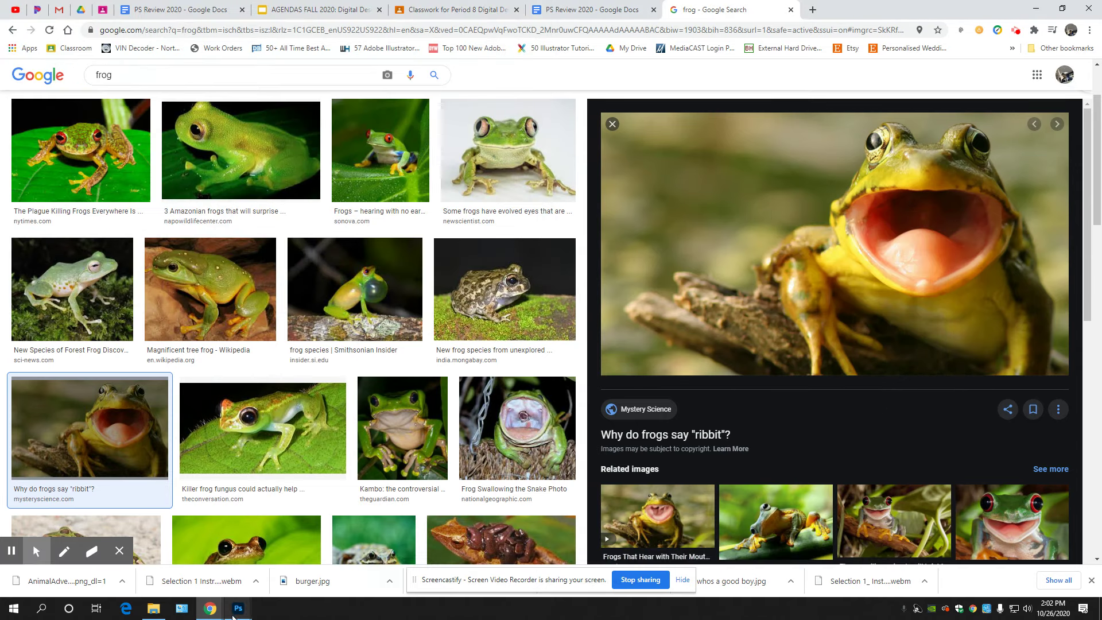
mouse_move(235, 612)
click(291, 559)
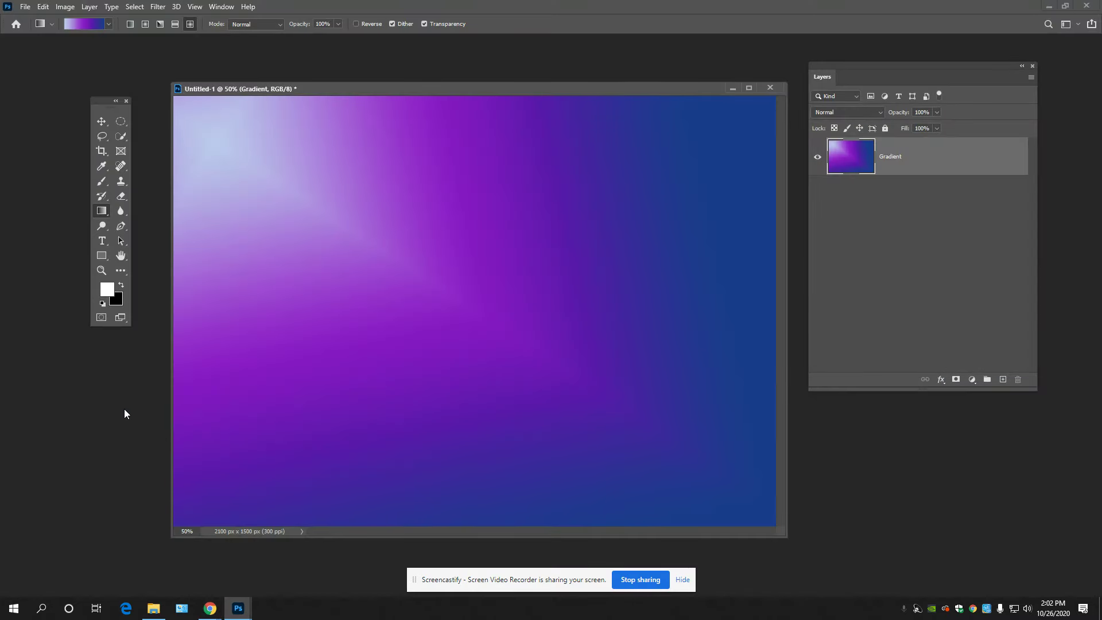
Step: Open AnimalAdventuresM2-Thumbnail from Downloads in Photoshop as a floating document window
key(ctrl+o)
click(213, 179)
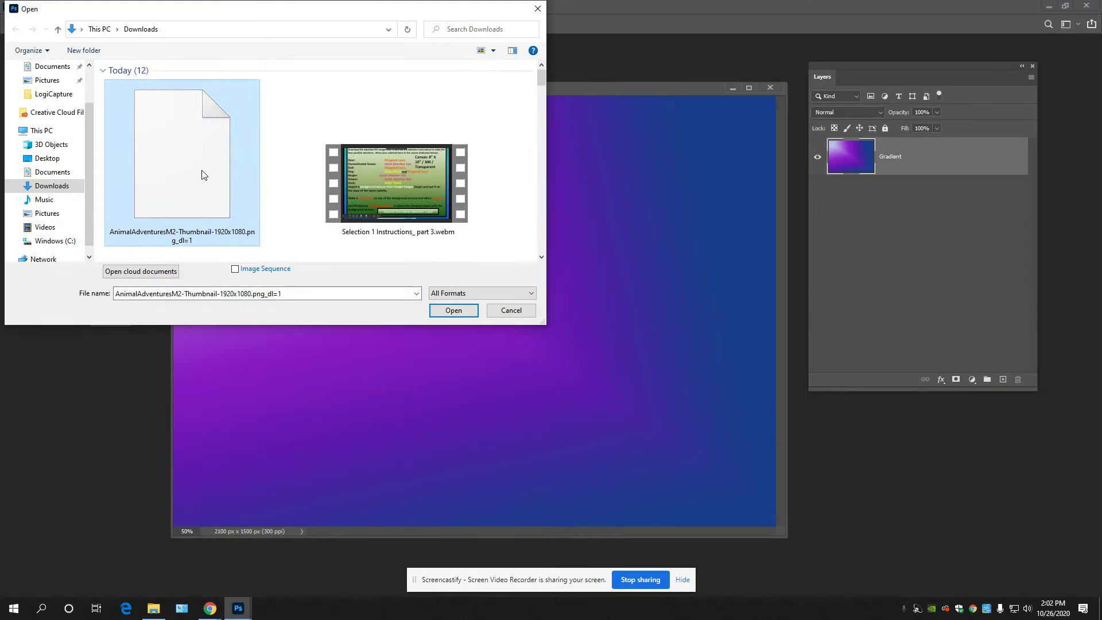
double_click(202, 175)
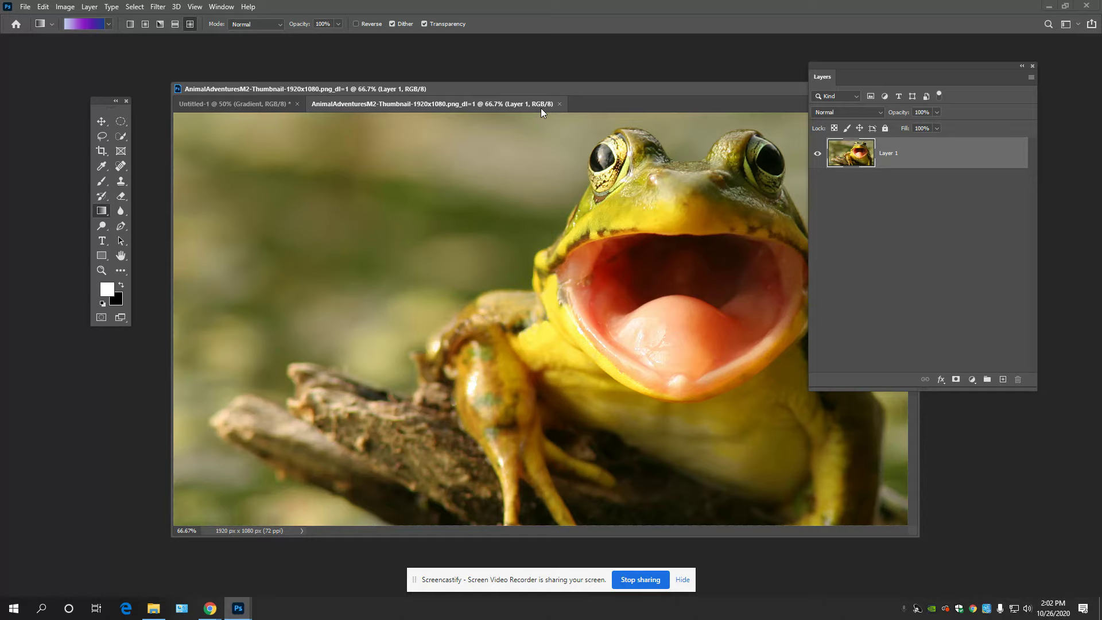
drag(541, 108, 316, 212)
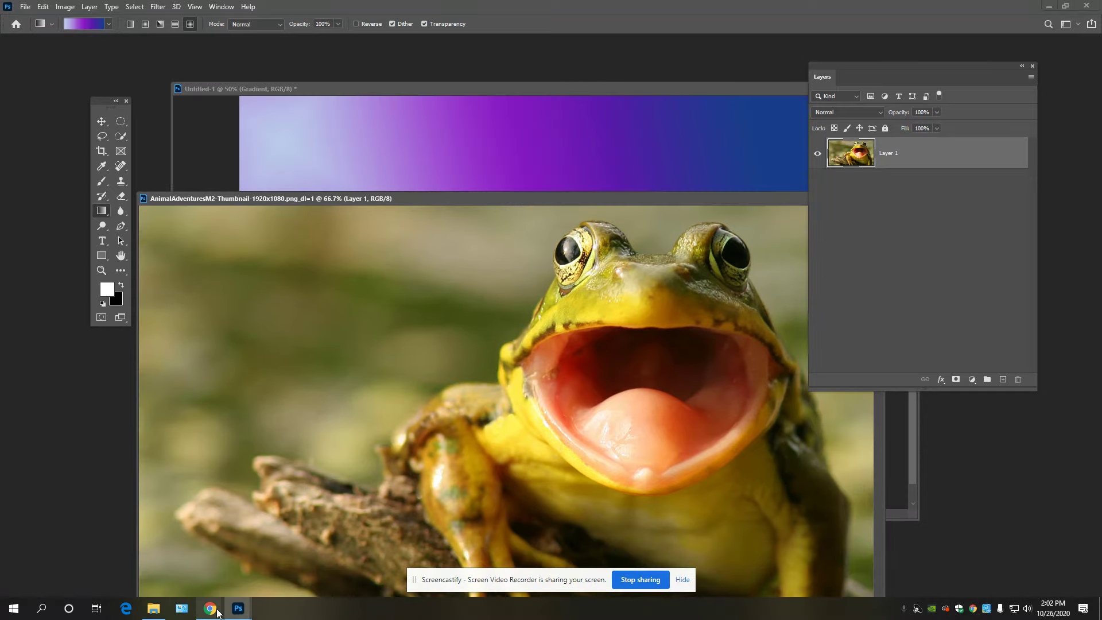
mouse_move(210, 609)
click(148, 554)
Step: Cancel another duplicate save of the frog image and close its preview to show the results grid
right_click(727, 306)
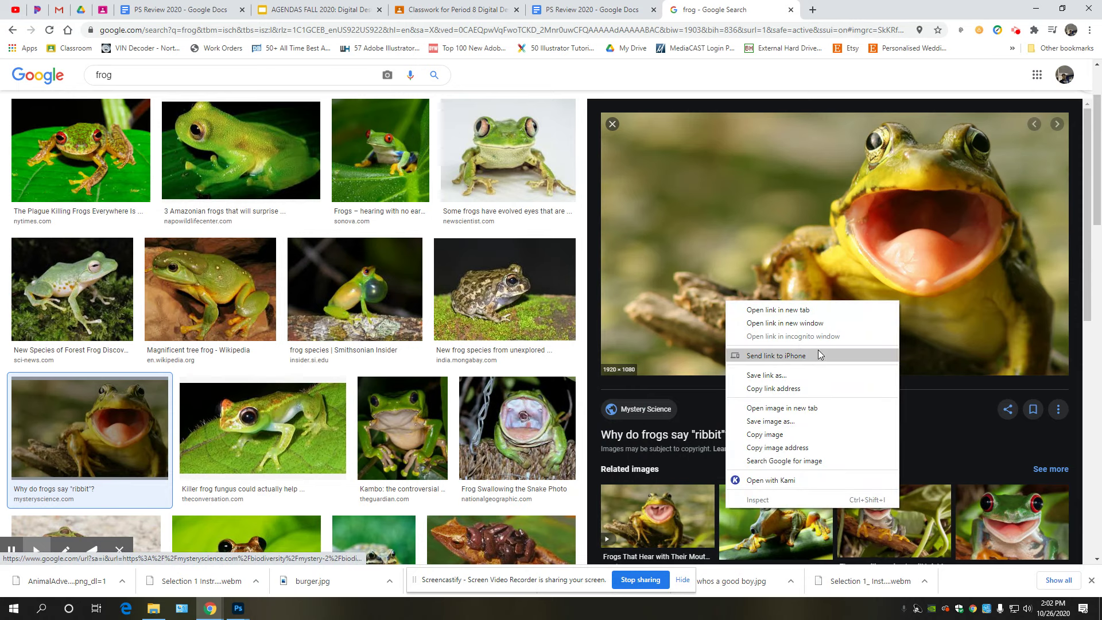
click(786, 420)
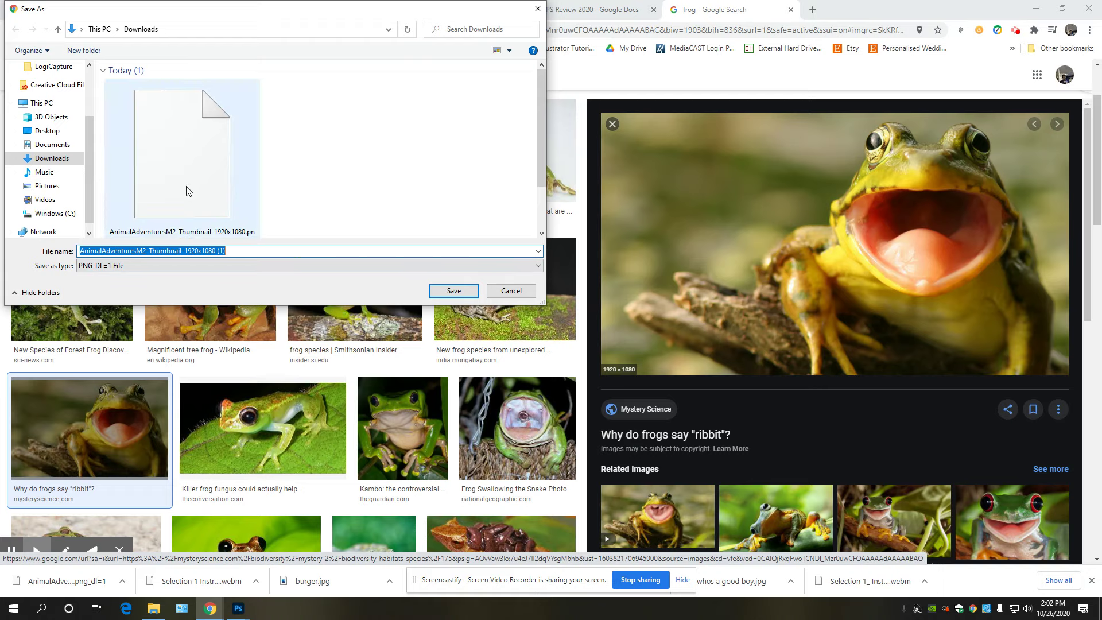
click(539, 9)
key(Escape)
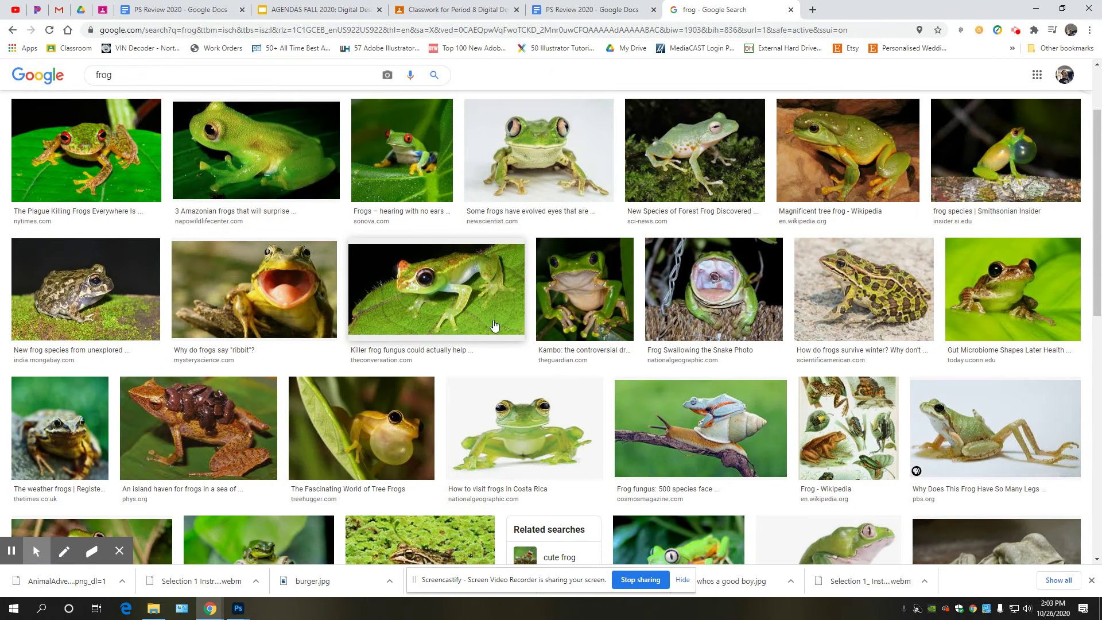
click(239, 608)
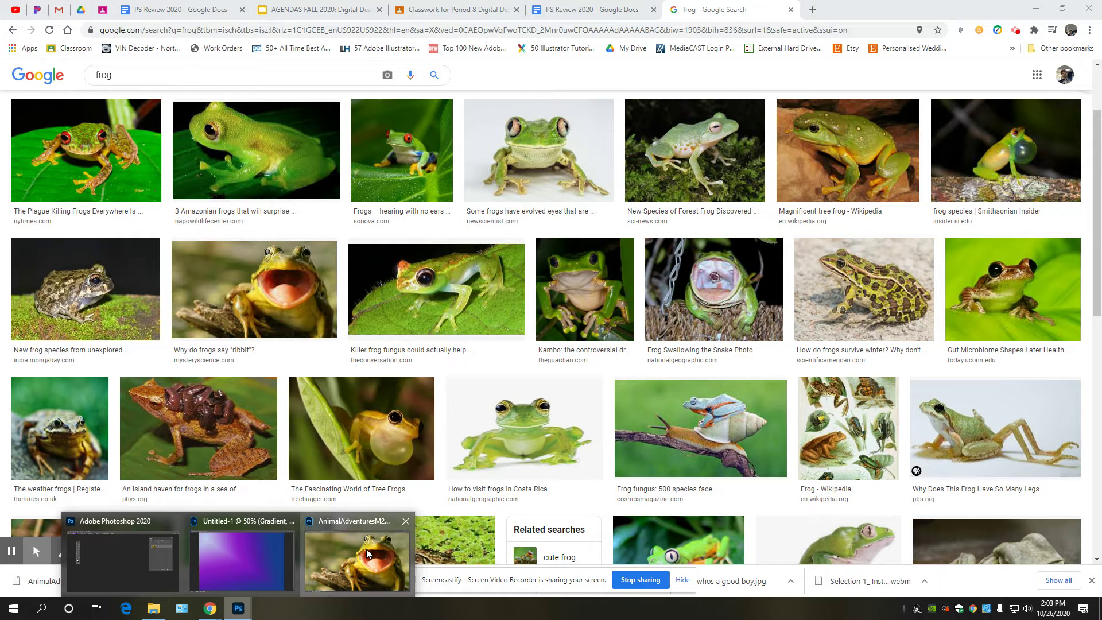
Step: Pick the Polygonal Lasso in the frog document, full screen, zoomed in near the eye
click(367, 554)
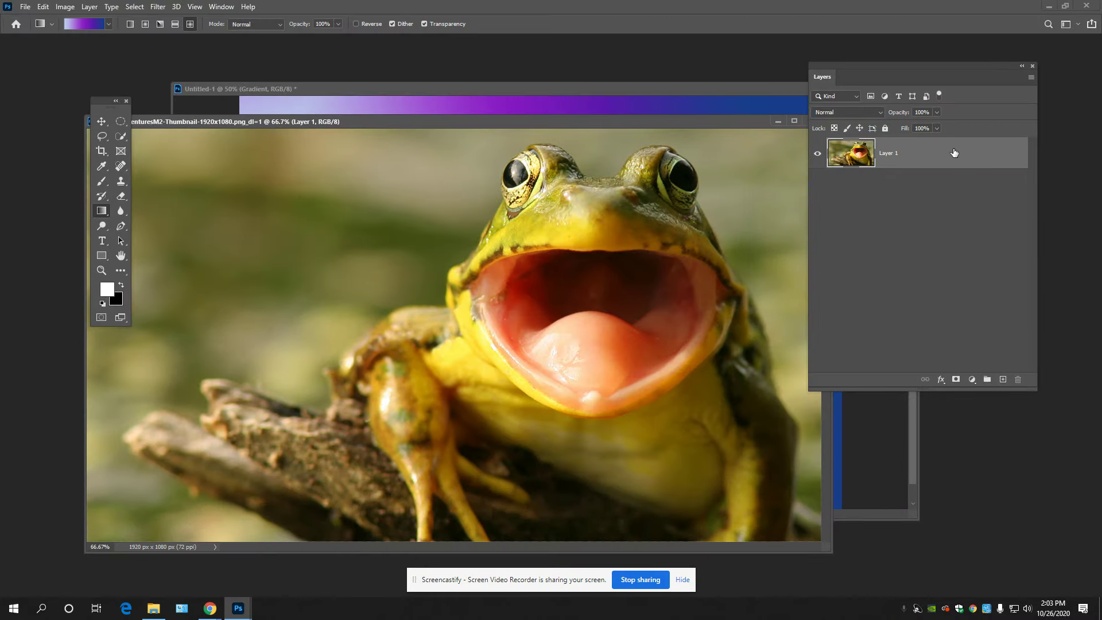
key(l)
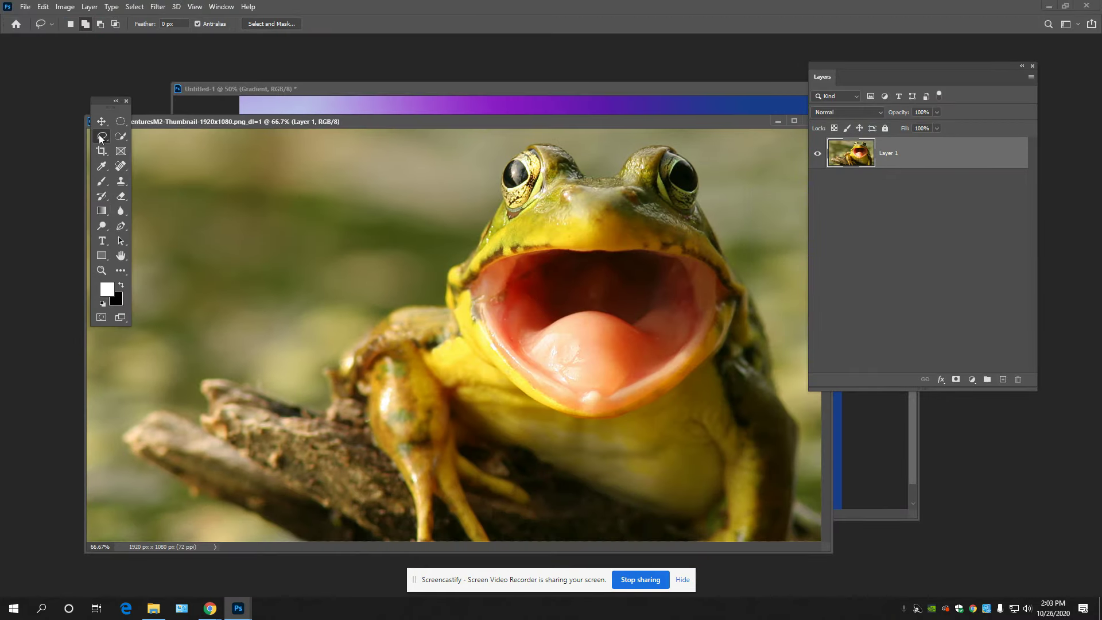
click(102, 136)
click(157, 142)
key(f)
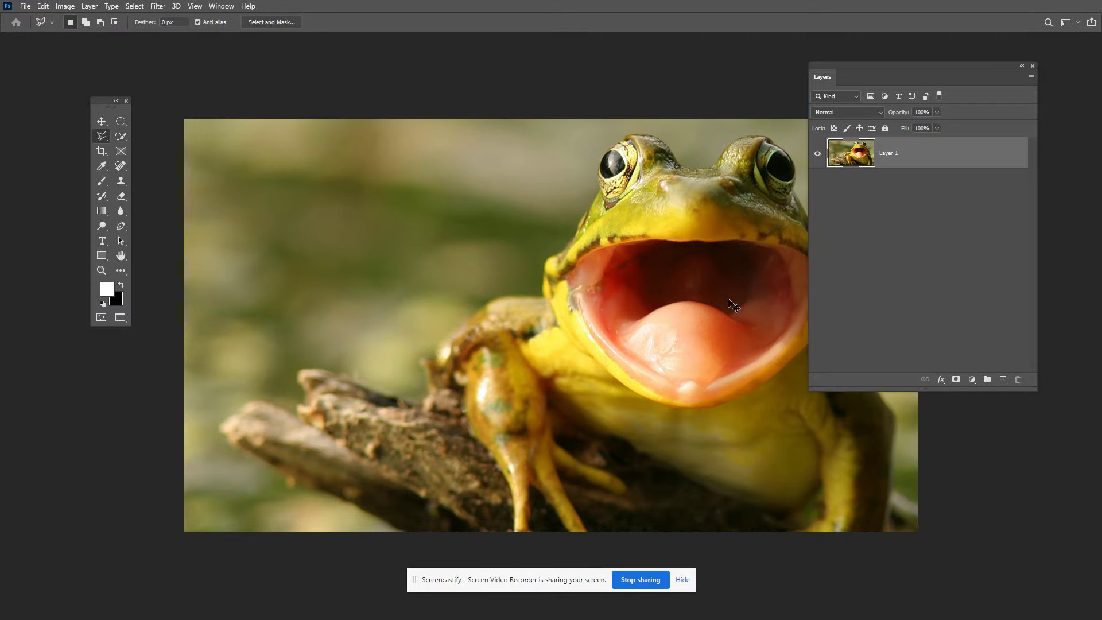
key(ctrl+plus)
key(ctrl+plus)
scroll(467, 418, up, 5)
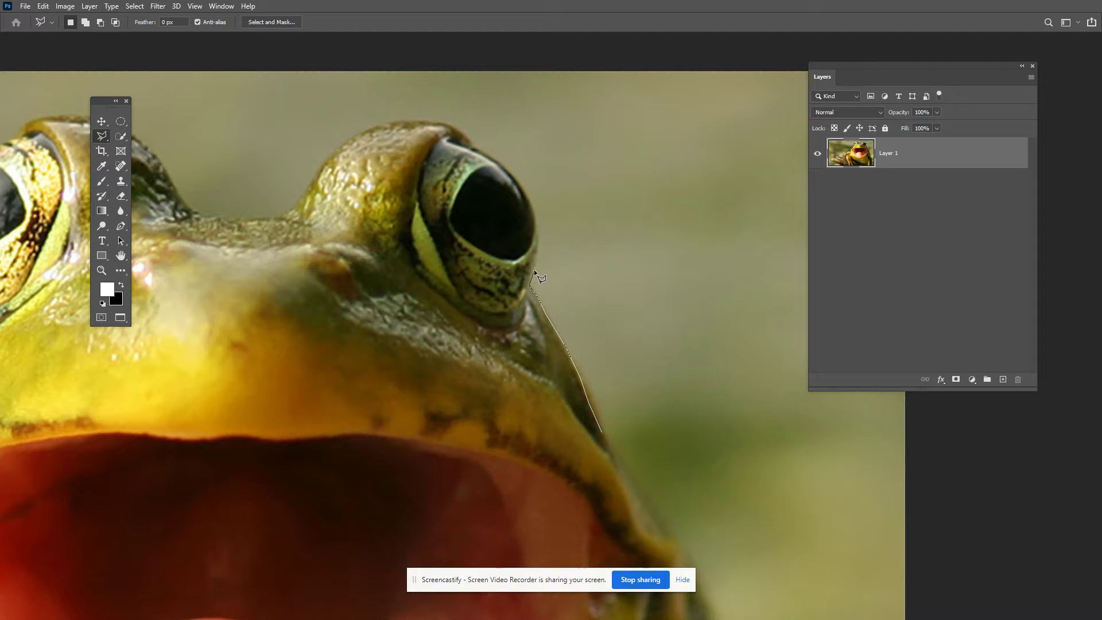
drag(536, 253, 521, 351)
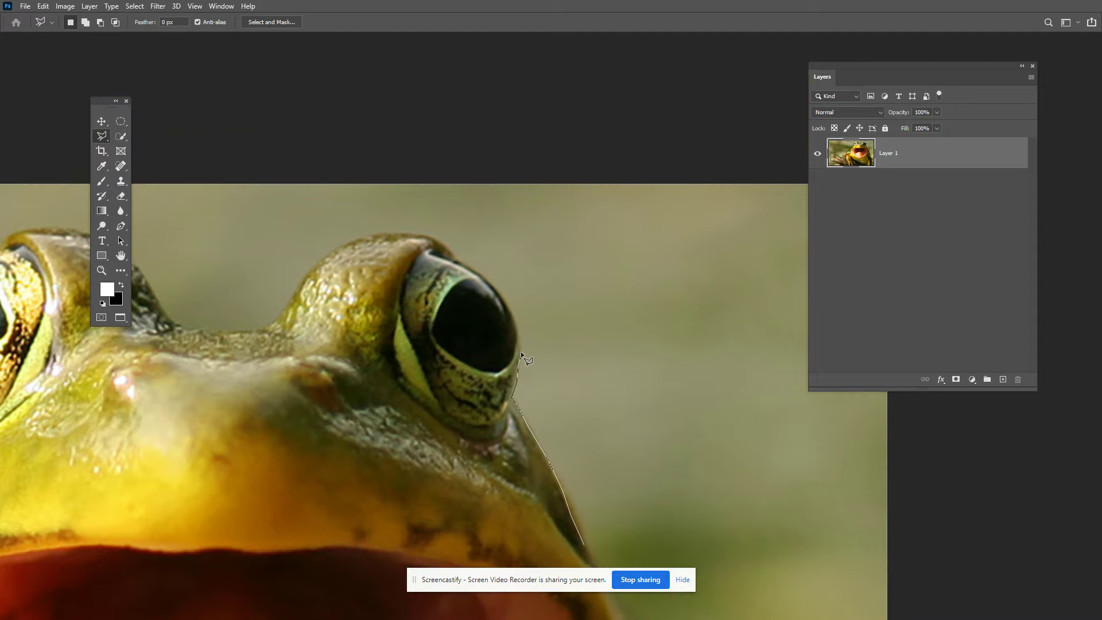
scroll(519, 336, up, 3)
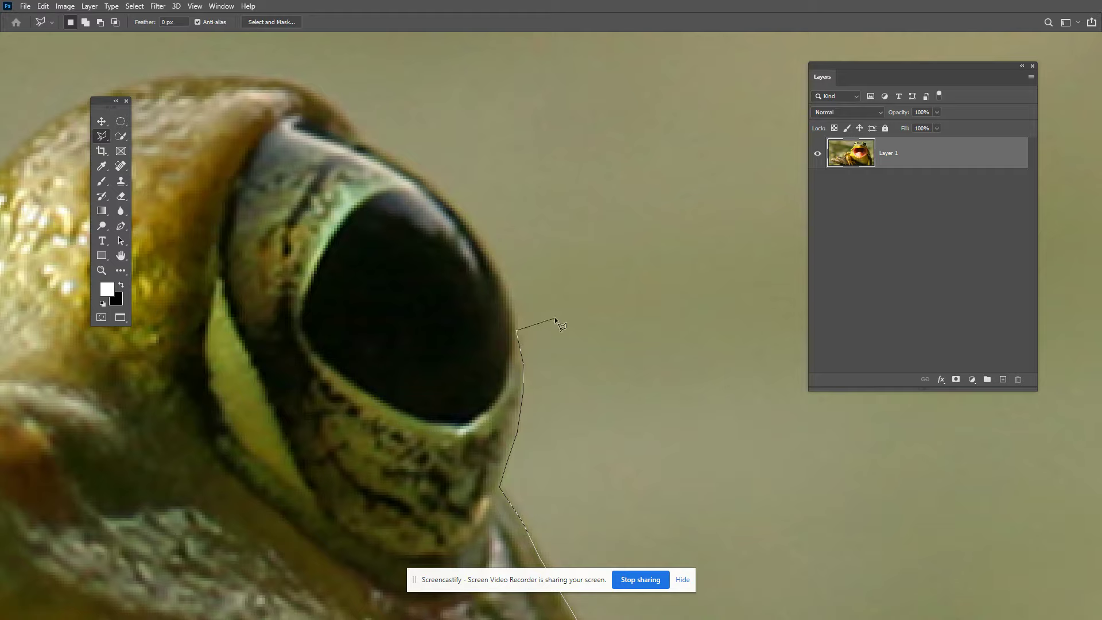
Step: Outline a background patch beside the frog's head with straight edges and delete it
click(627, 310)
drag(824, 405, 281, 239)
click(519, 265)
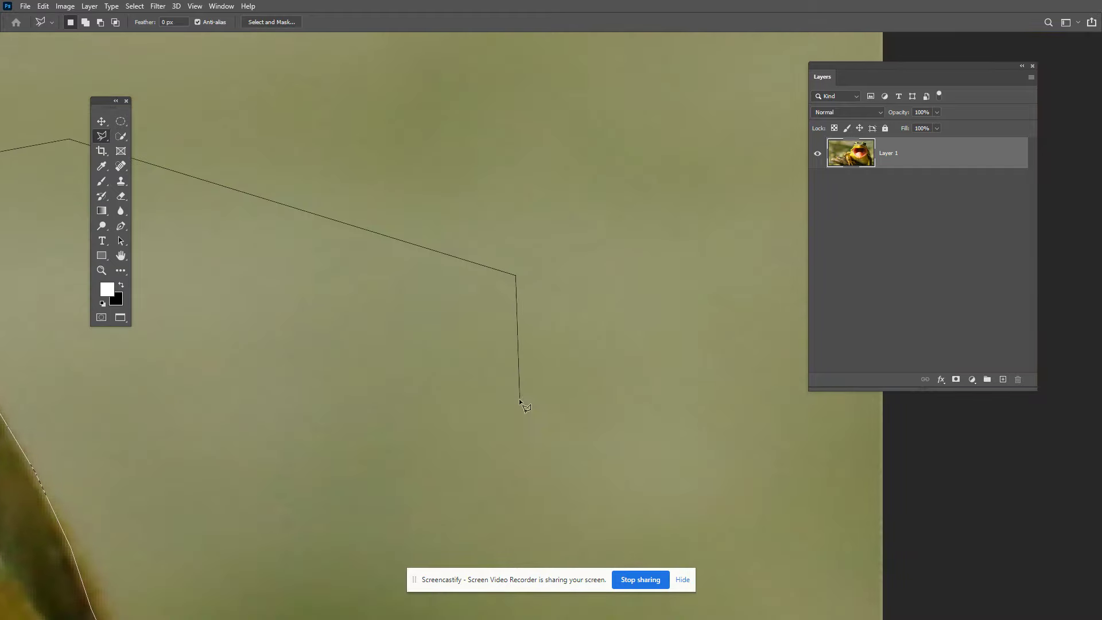
click(519, 401)
drag(442, 361, 643, 56)
click(561, 345)
click(330, 367)
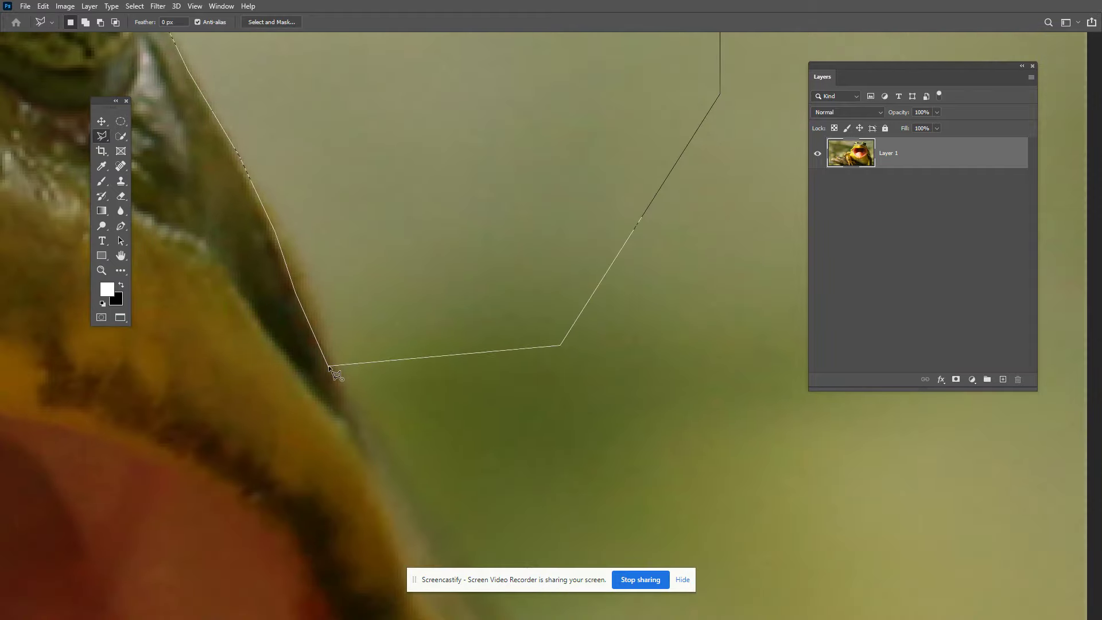
key(Delete)
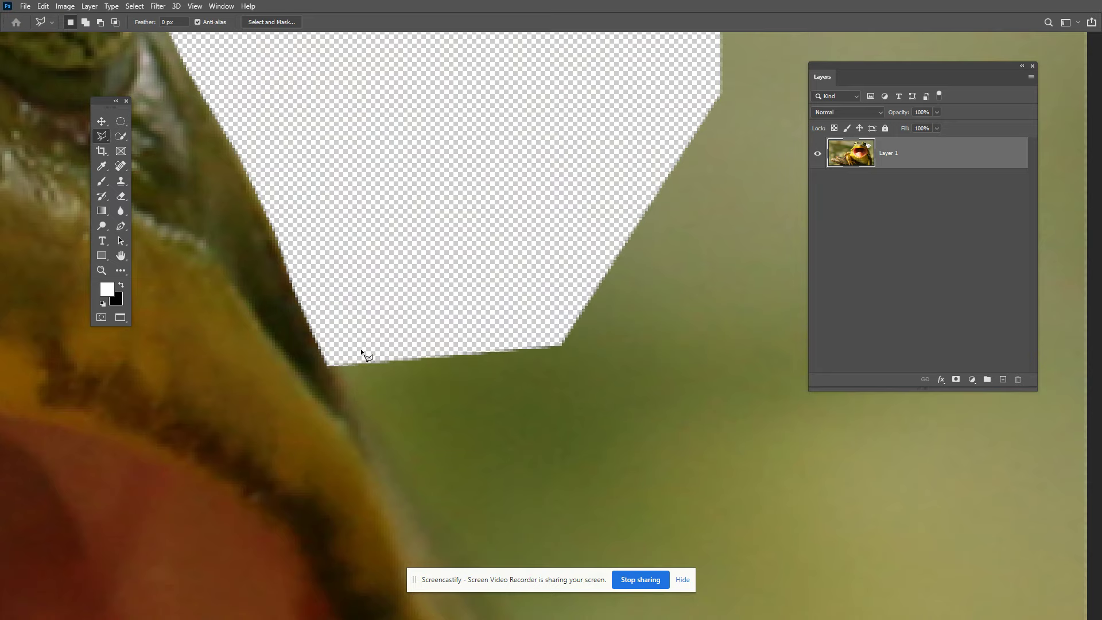
Step: Trace freehand along the frog's eye and jaw, delete that background, and deselect
drag(364, 357, 502, 393)
scroll(497, 381, down, 3)
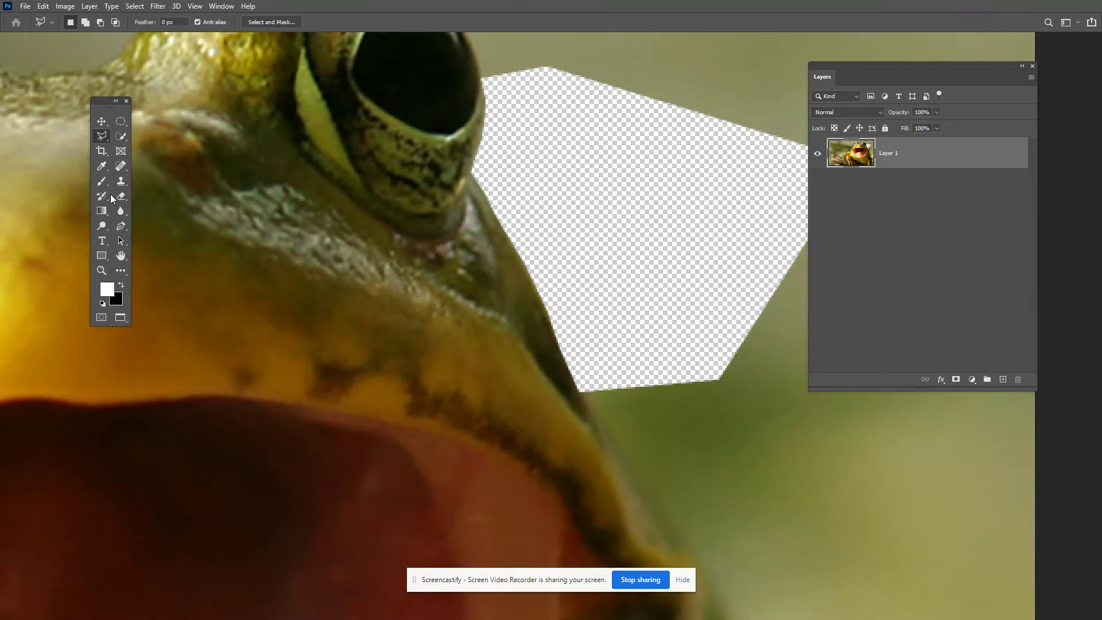
right_click(101, 135)
click(166, 135)
drag(498, 192, 802, 445)
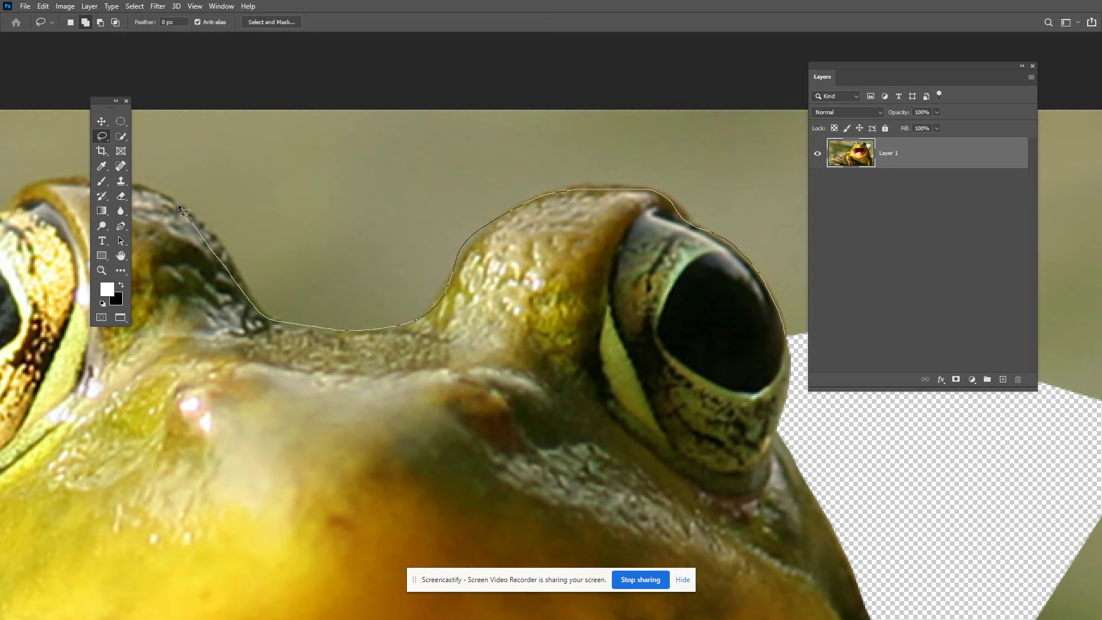
drag(83, 182, 762, 263)
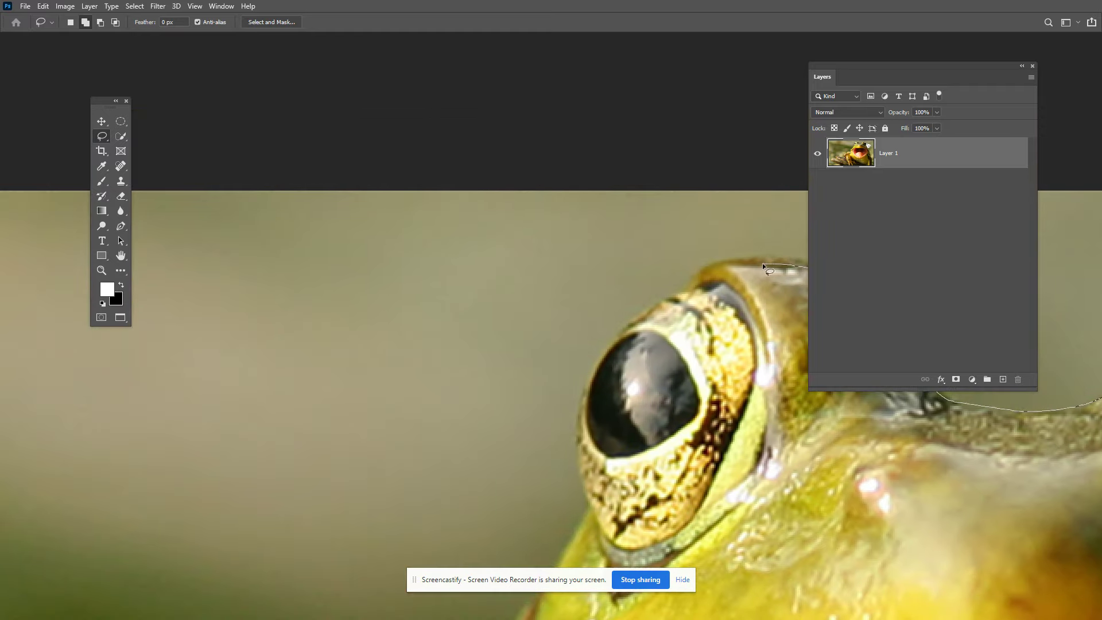
mouse_move(577, 457)
mouse_down()
mouse_move(598, 514)
mouse_move(411, 77)
mouse_move(387, 93)
mouse_up()
mouse_move(335, 163)
mouse_down()
mouse_move(290, 218)
mouse_move(232, 361)
mouse_up()
mouse_move(163, 390)
mouse_down()
mouse_move(352, 85)
mouse_move(322, 184)
mouse_move(325, 251)
mouse_move(391, 363)
mouse_move(323, 409)
mouse_move(376, 385)
mouse_move(361, 295)
mouse_move(317, 243)
mouse_move(238, 249)
mouse_move(685, 120)
mouse_move(589, 126)
mouse_move(456, 202)
mouse_move(308, 348)
mouse_up()
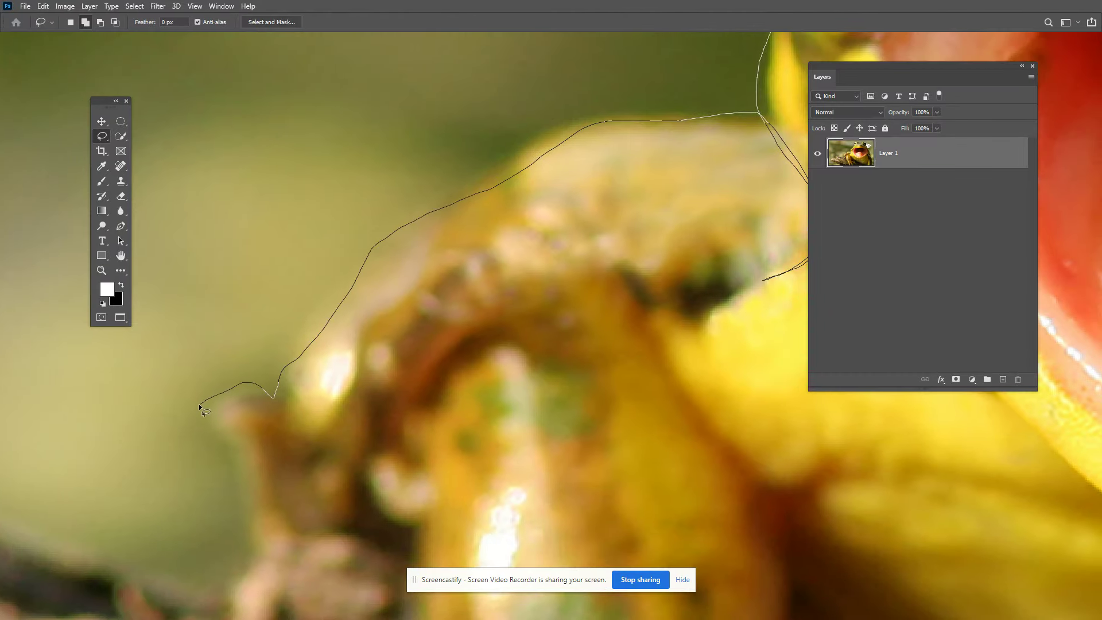
mouse_move(176, 414)
mouse_down()
mouse_move(213, 5)
mouse_move(230, 3)
mouse_move(306, 105)
mouse_move(322, 6)
mouse_move(308, 213)
mouse_move(240, 427)
mouse_move(449, 229)
mouse_move(1076, 304)
mouse_move(564, 249)
mouse_move(16, 78)
mouse_move(973, 68)
mouse_move(1047, 220)
mouse_move(1071, 335)
mouse_move(750, 371)
mouse_move(517, 415)
mouse_up()
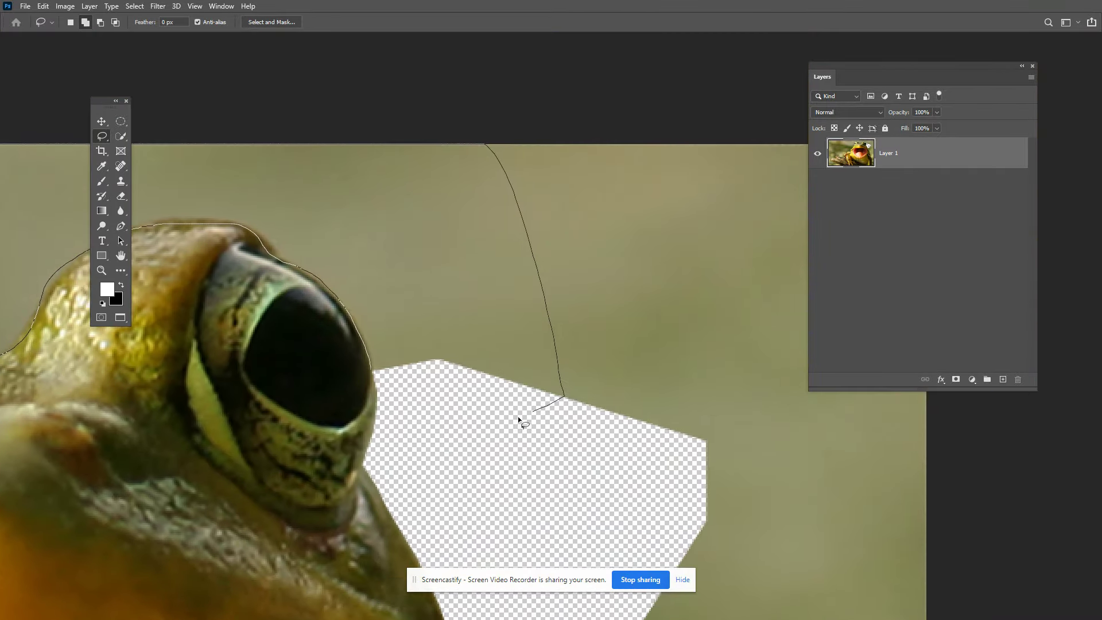
drag(373, 374, 374, 373)
key(Delete)
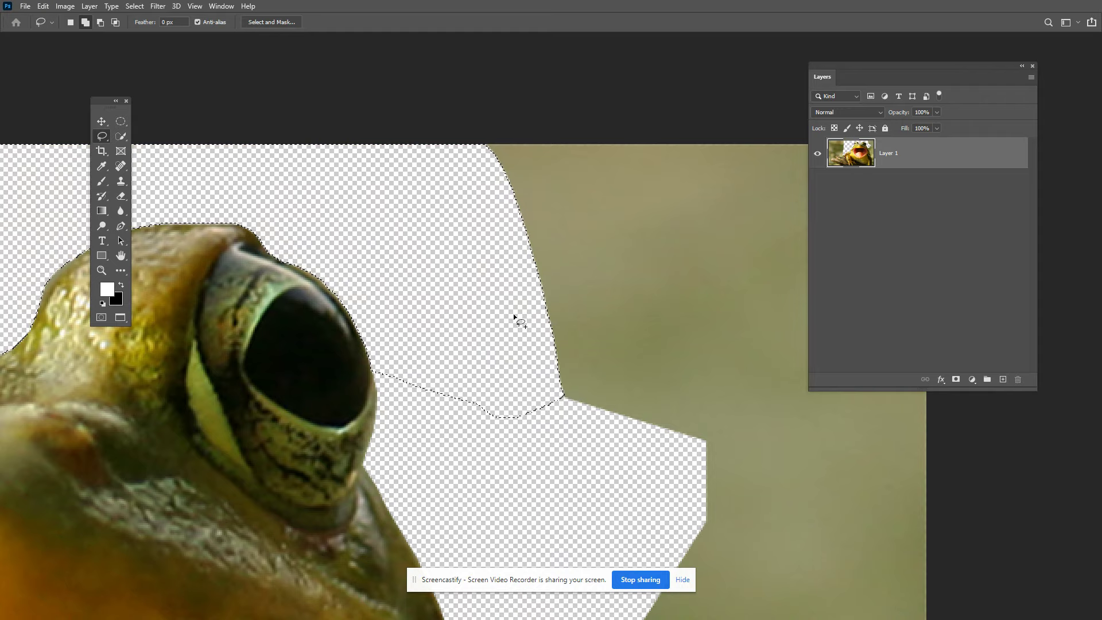
key(ctrl+d)
Step: Trace around the toe, belly and head, deleting the remaining background outside the frog
key(ctrl+minus)
key(ctrl+minus)
key(ctrl+minus)
key(ctrl+minus)
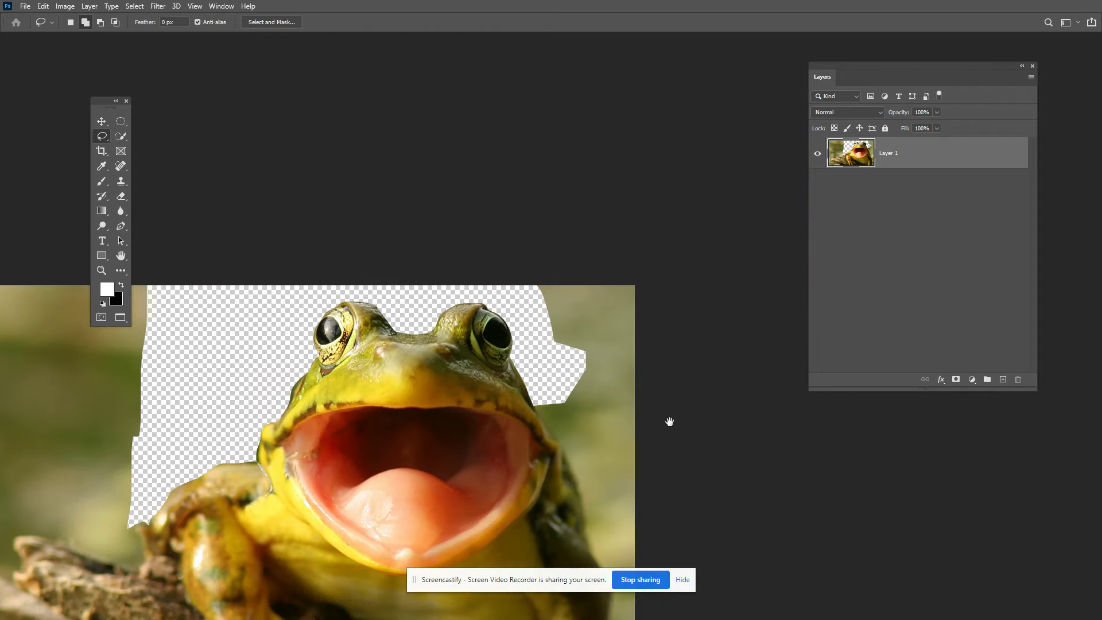
mouse_move(568, 454)
mouse_down()
mouse_move(631, 246)
mouse_move(658, 228)
mouse_up()
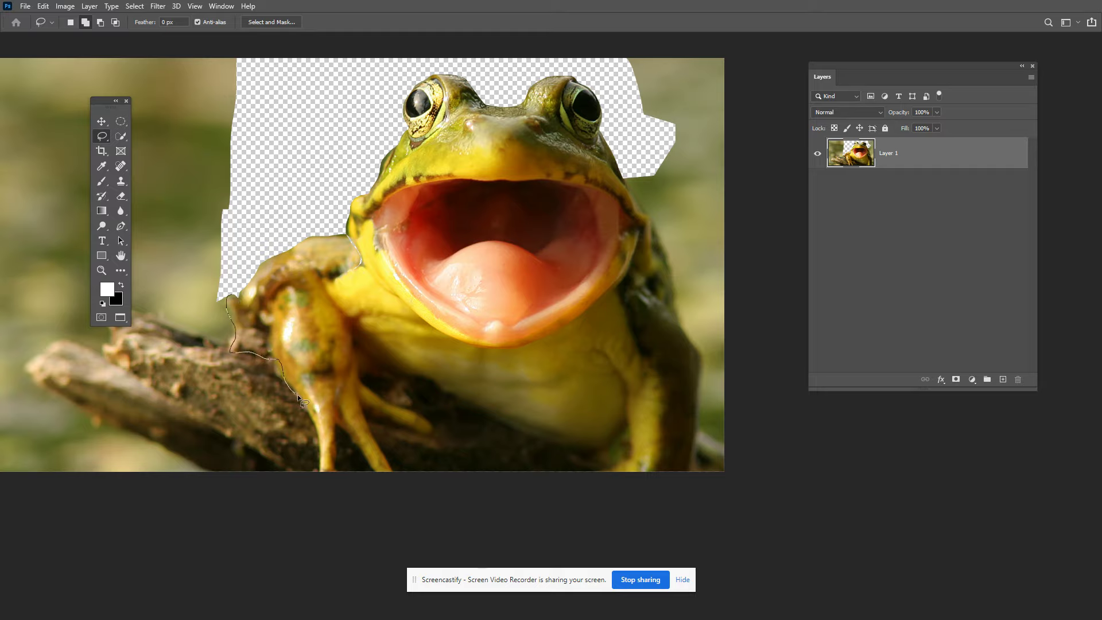
mouse_move(321, 469)
mouse_down()
mouse_move(339, 426)
mouse_move(354, 446)
mouse_up()
drag(401, 374, 604, 447)
mouse_move(642, 415)
mouse_down()
mouse_move(632, 452)
mouse_move(601, 465)
mouse_move(605, 481)
mouse_move(688, 454)
mouse_up()
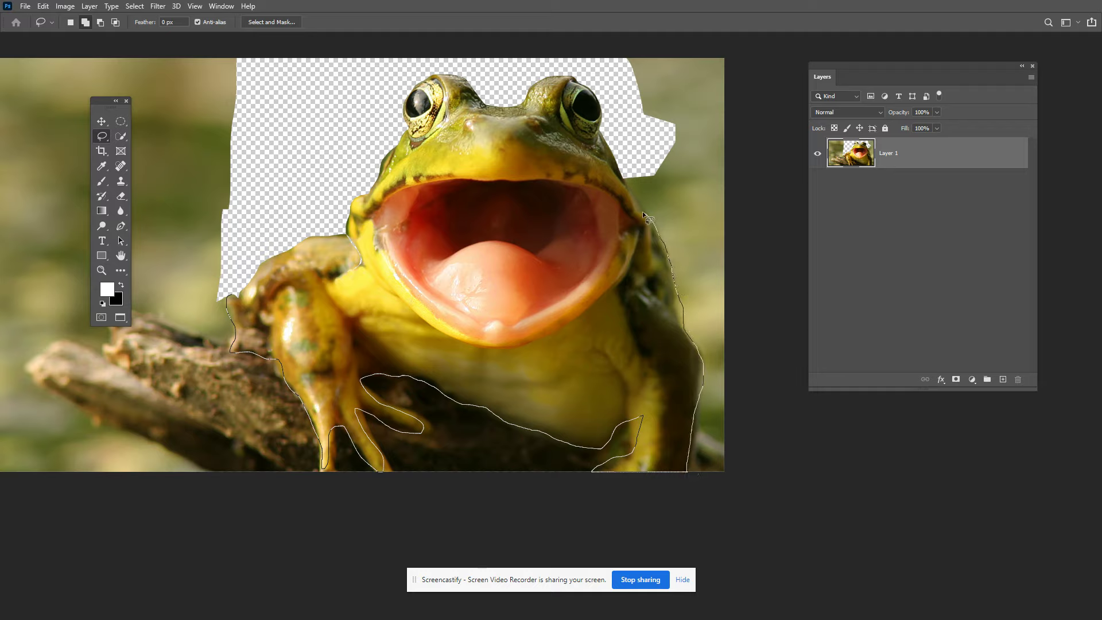
mouse_move(628, 146)
mouse_down()
mouse_move(577, 59)
mouse_move(652, 10)
mouse_move(718, 36)
mouse_move(818, 352)
mouse_move(786, 557)
mouse_move(316, 611)
mouse_move(29, 561)
mouse_move(1, 344)
mouse_move(31, 2)
mouse_move(207, 19)
mouse_move(229, 288)
mouse_up()
key(Delete)
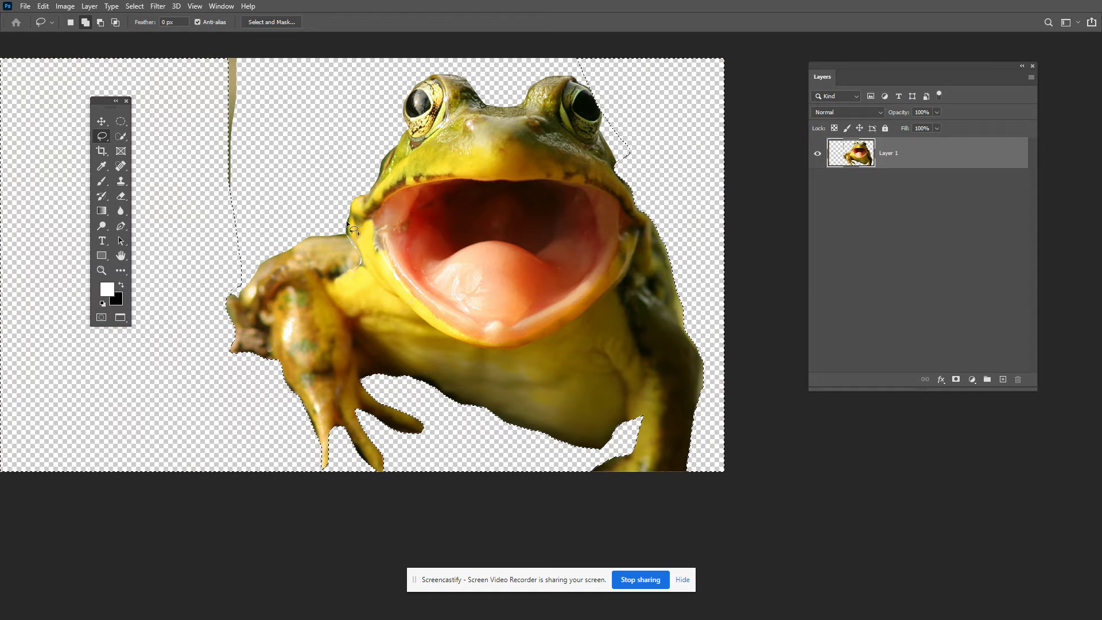
key(ctrl+d)
Step: Select and delete the stray stem left of the frog
drag(401, 267, 387, 396)
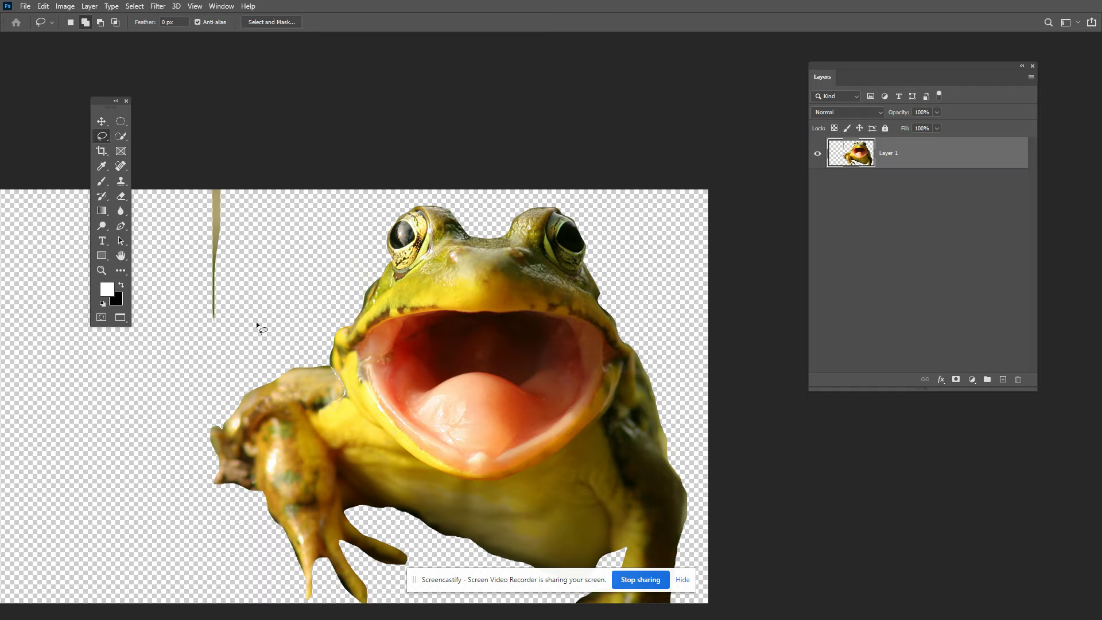
mouse_move(256, 321)
mouse_down()
mouse_move(256, 130)
mouse_move(159, 270)
mouse_move(236, 357)
mouse_move(261, 319)
mouse_up()
key(Delete)
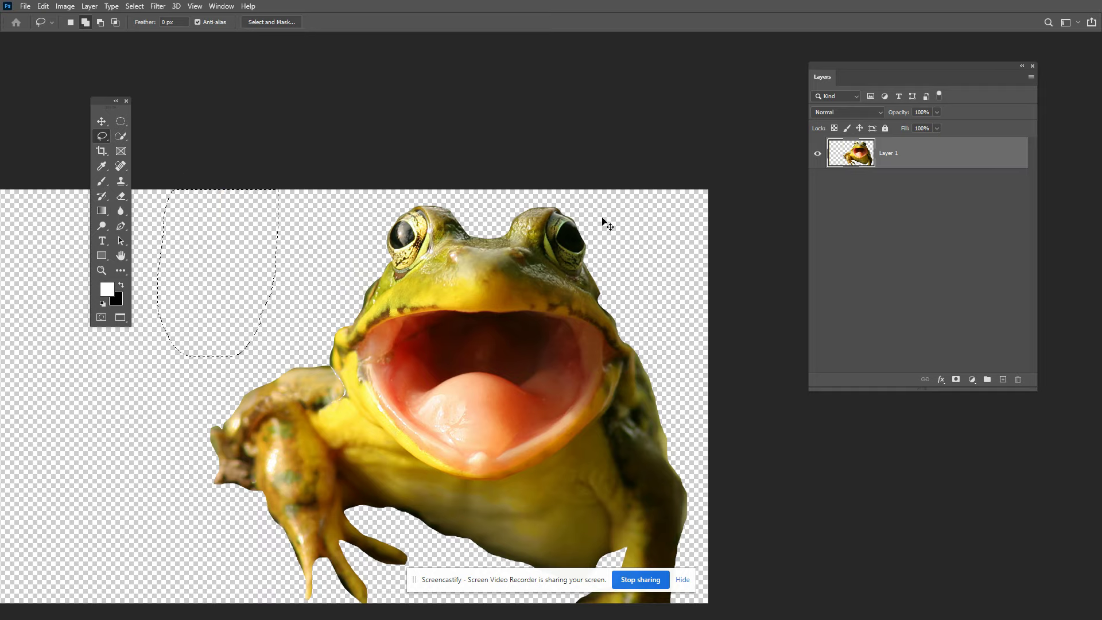
key(ctrl+d)
mouse_move(549, 417)
mouse_down()
mouse_move(570, 264)
mouse_move(572, 276)
mouse_up()
Step: Copy the frog layer into Untitled-1 and close the frog source document without saving
key(v)
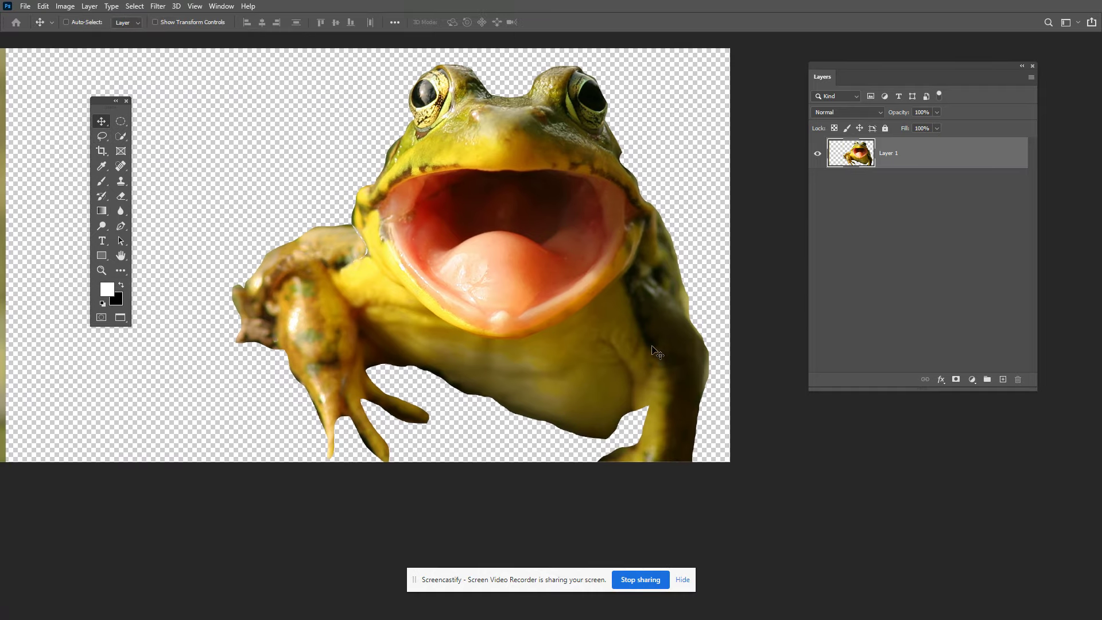
drag(657, 326, 588, 317)
key(f)
key(f)
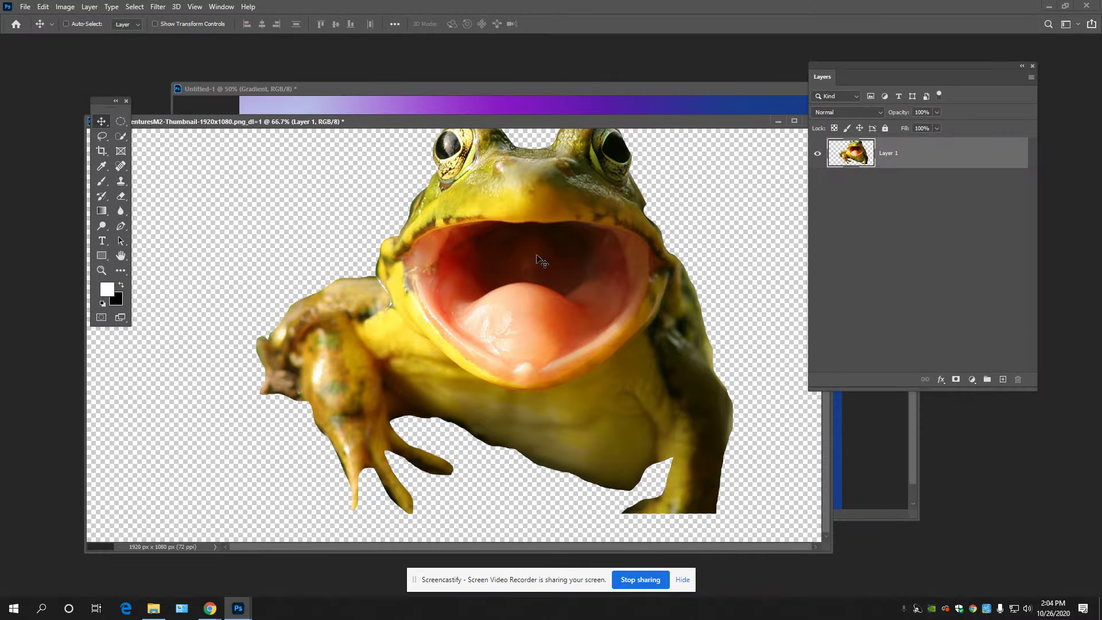
drag(416, 118, 644, 363)
drag(746, 505, 706, 288)
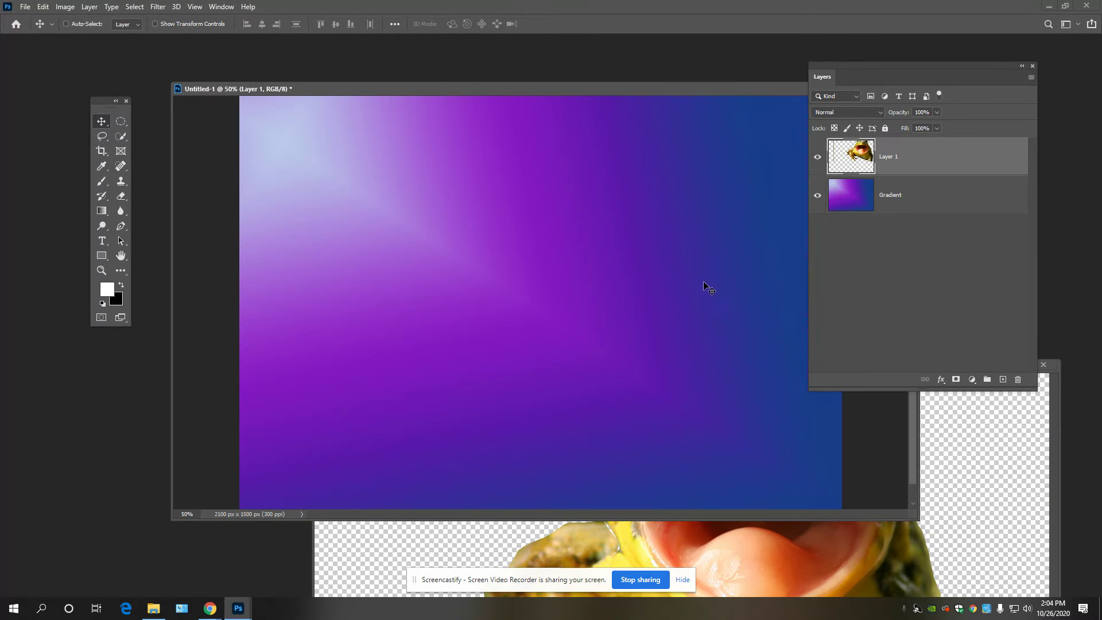
click(1009, 454)
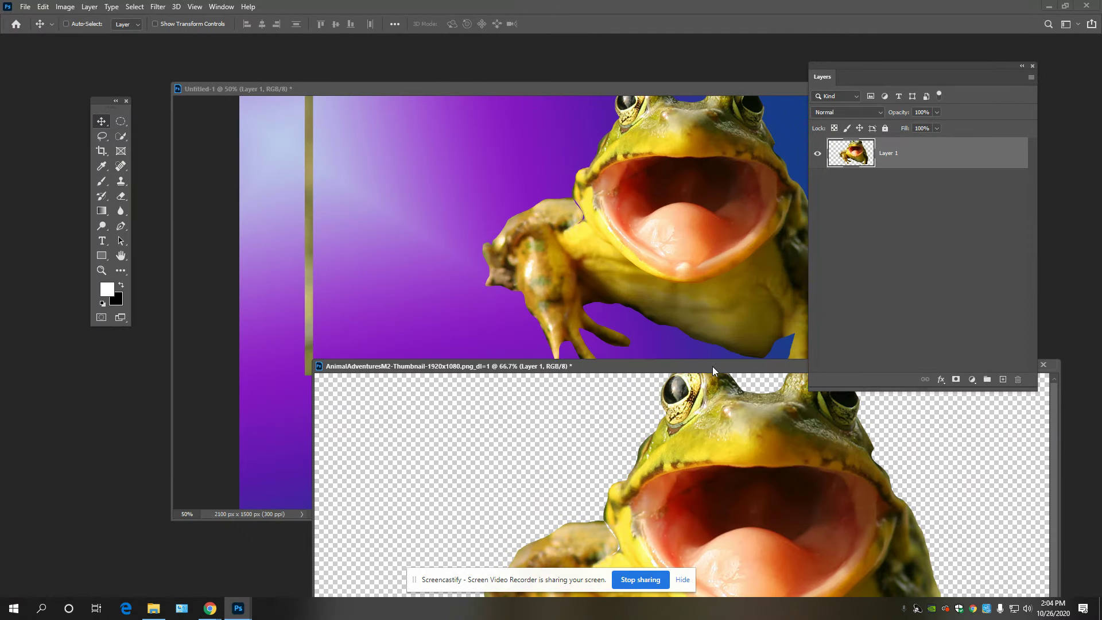
drag(712, 366, 463, 360)
click(566, 361)
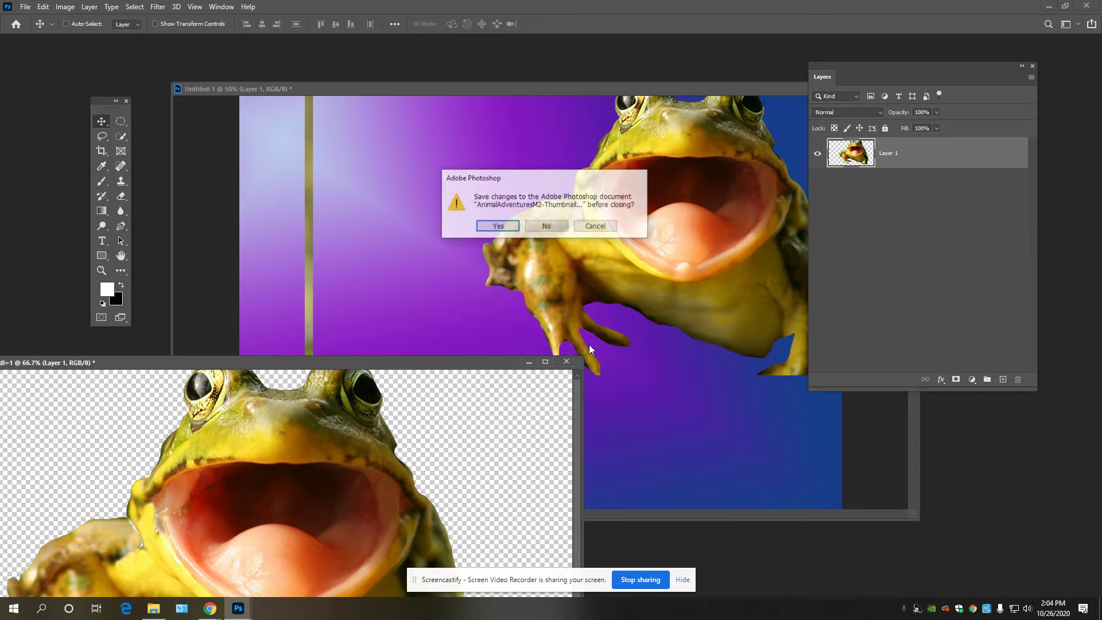
click(546, 225)
Step: Scale the frog down to about 63% and move it down-left
key(ctrl+t)
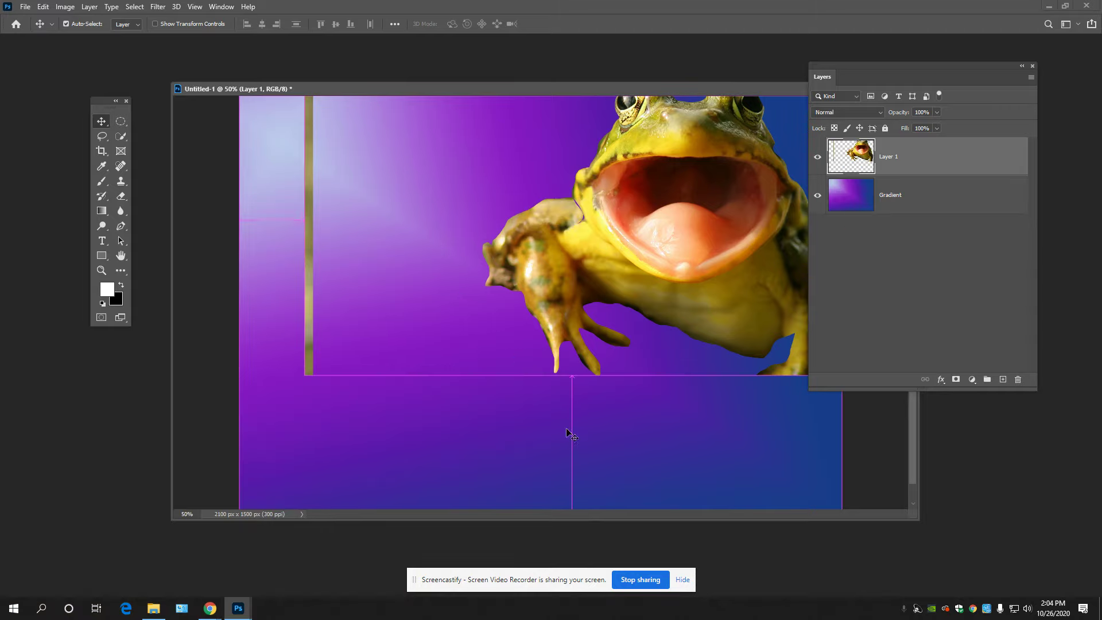
drag(310, 380, 505, 258)
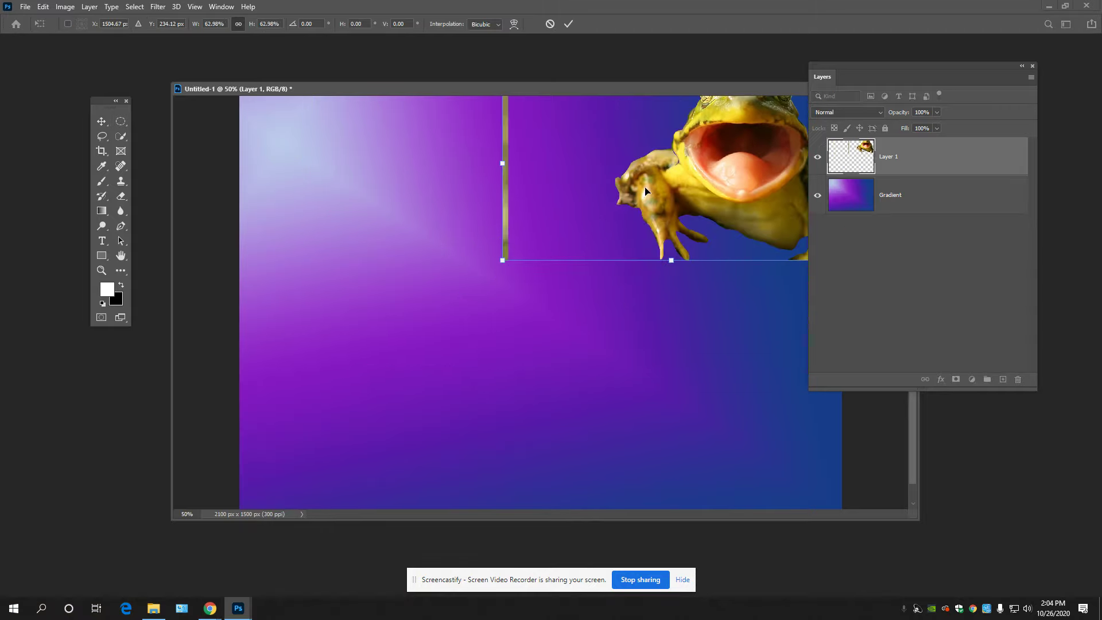
drag(624, 215, 458, 367)
key(Return)
Step: Erase the leftover vertical bar left of the frog with an elliptical selection
key(m)
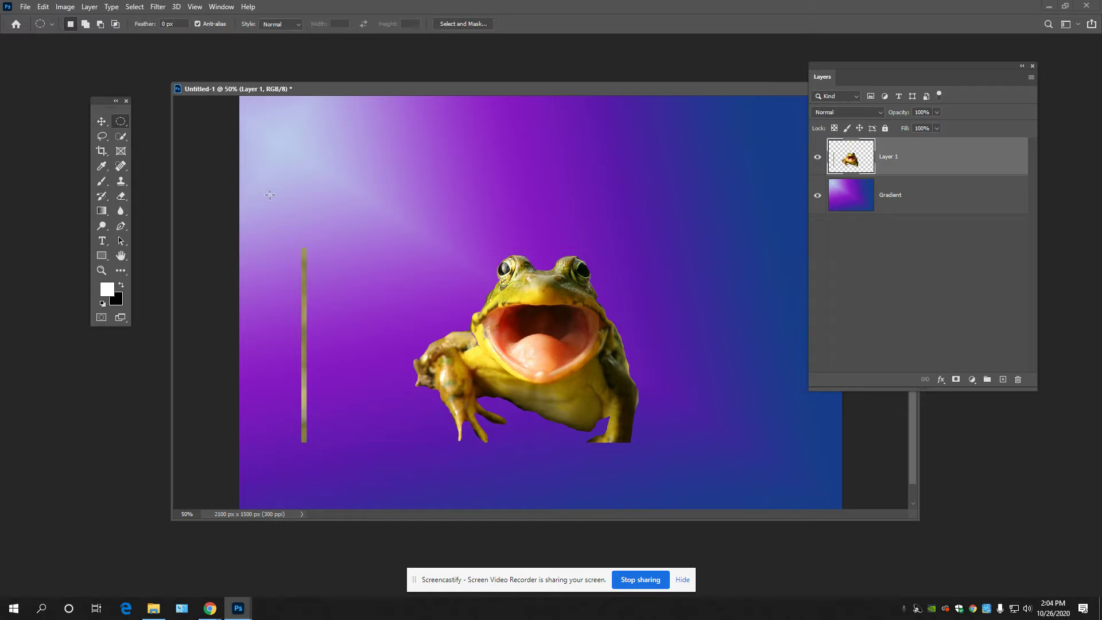
drag(270, 194, 361, 482)
key(Delete)
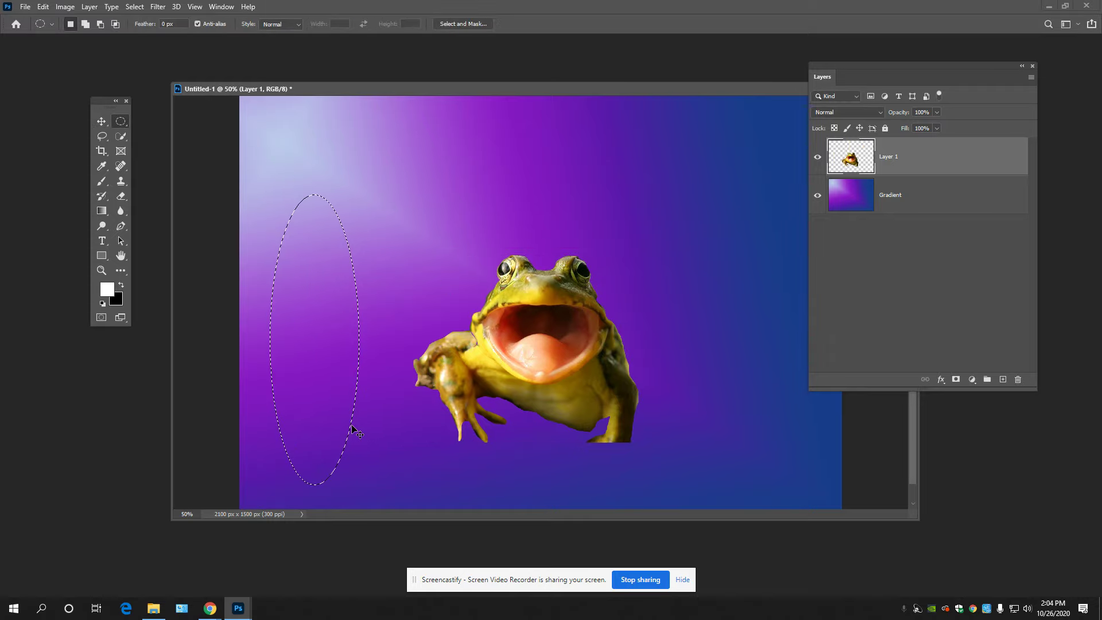
key(ctrl+d)
Step: Rename the frog layer 'P Lasso' and move it to the canvas's top-left
double_click(894, 162)
text(P Lasso)
key(Return)
key(v)
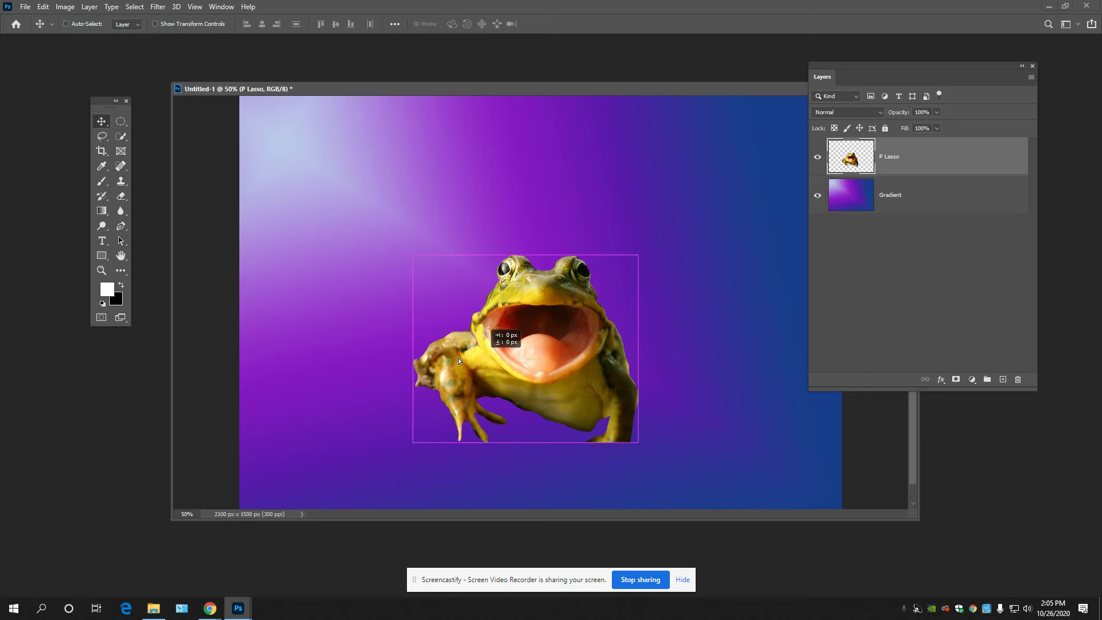
drag(458, 357, 321, 209)
Step: Close the frog Google Search tab in Chrome
mouse_move(210, 608)
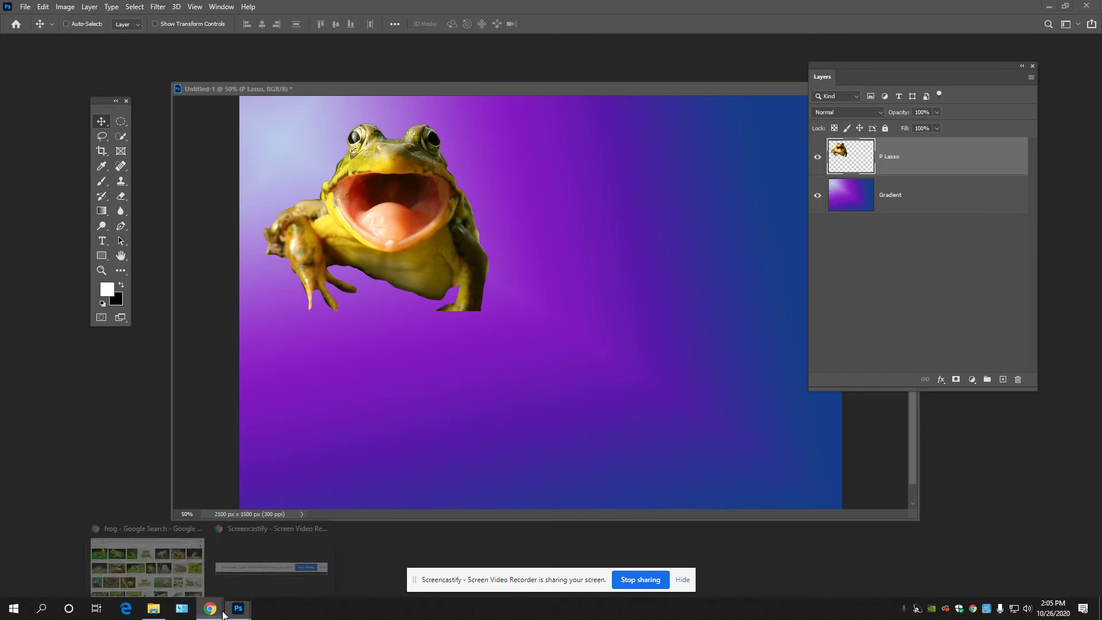
click(151, 551)
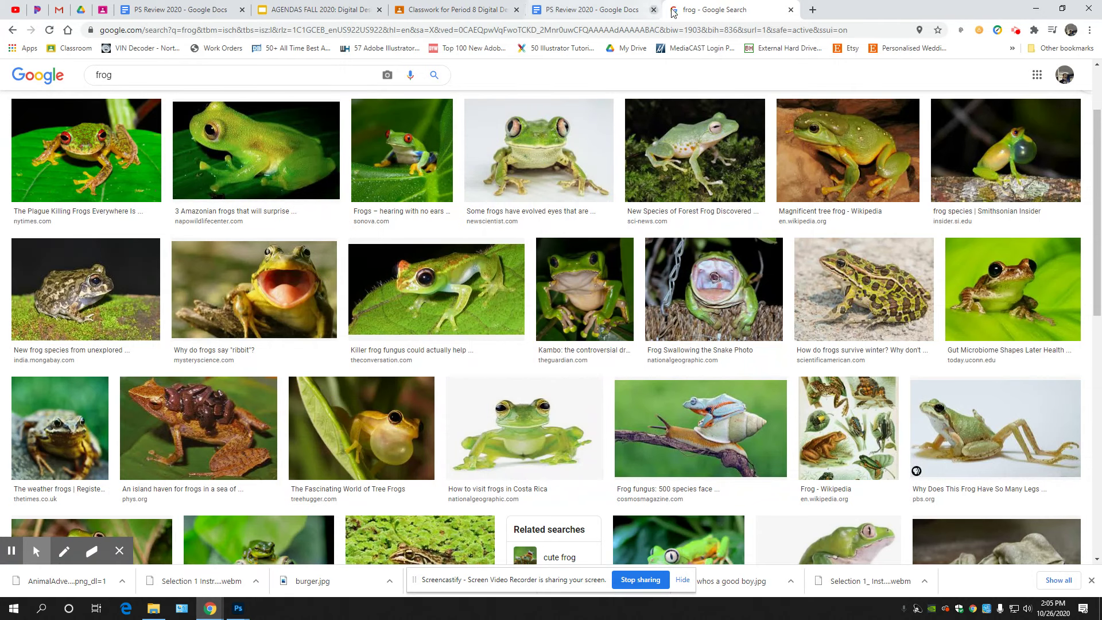
click(790, 9)
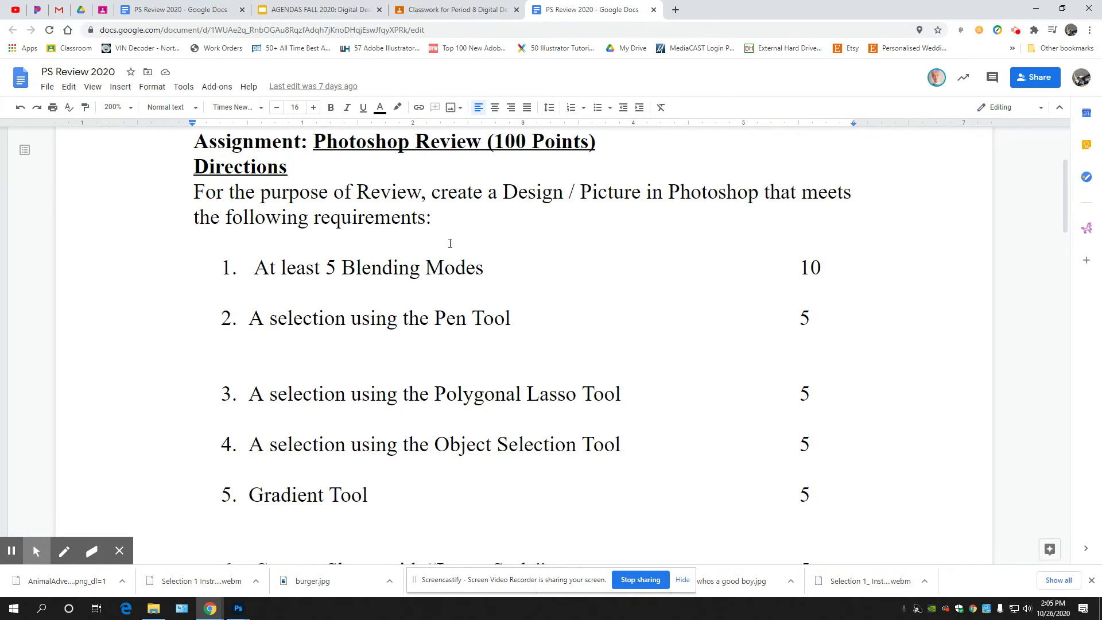
Step: Highlight the 'At least 5 Blending Modes' requirement in PS Review, then return to Untitled-1
drag(254, 269, 541, 268)
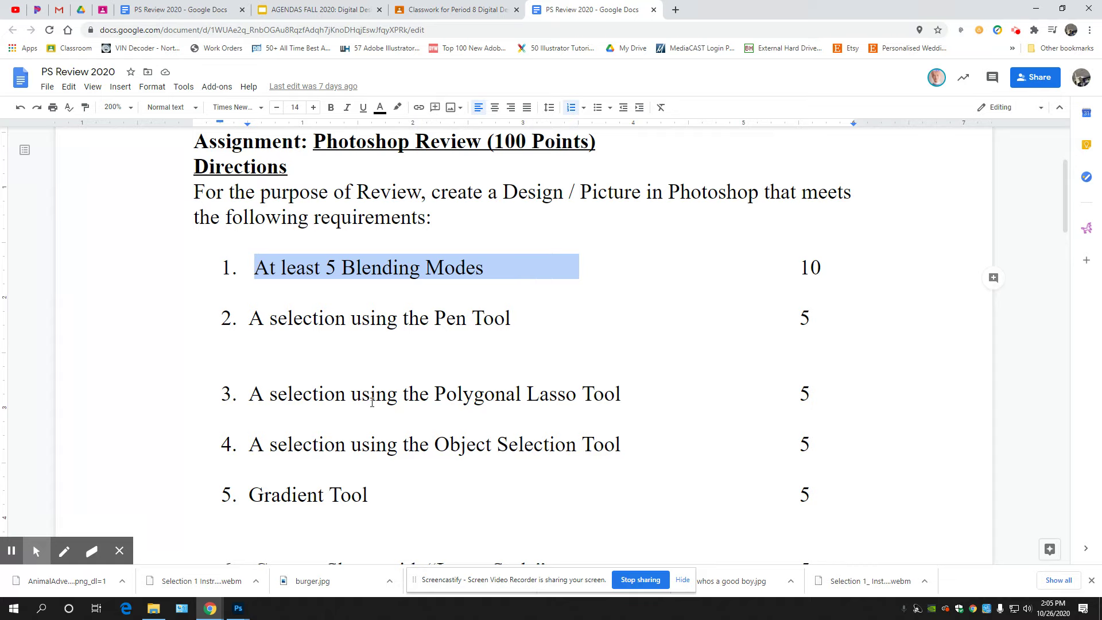
click(238, 609)
click(261, 580)
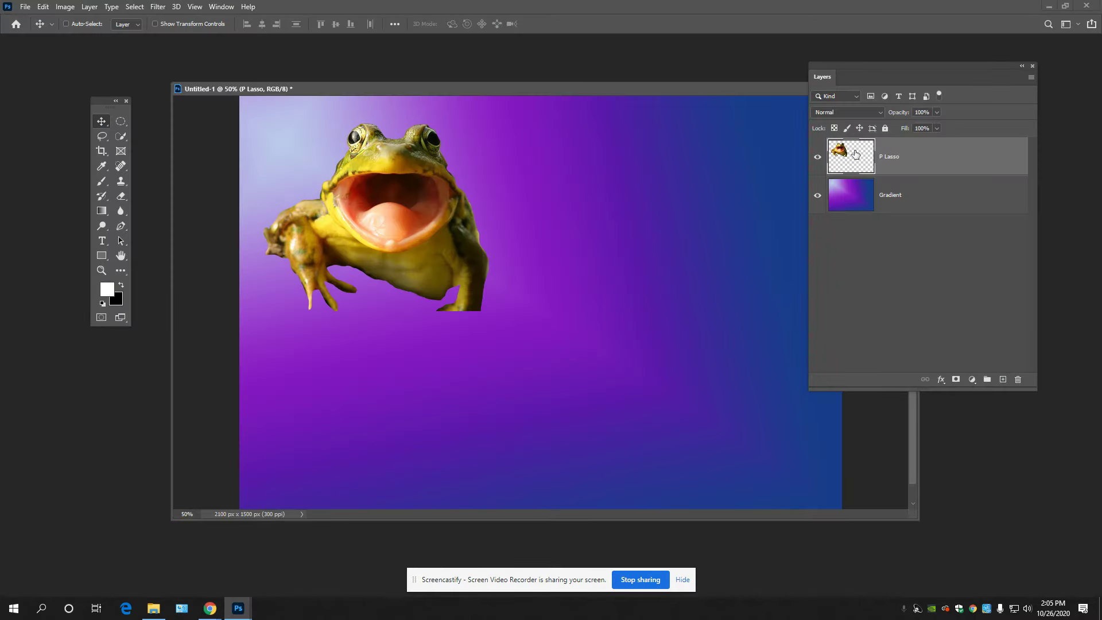
Step: Try Luminosity, then set the frog layer's blend mode to Screen
click(840, 112)
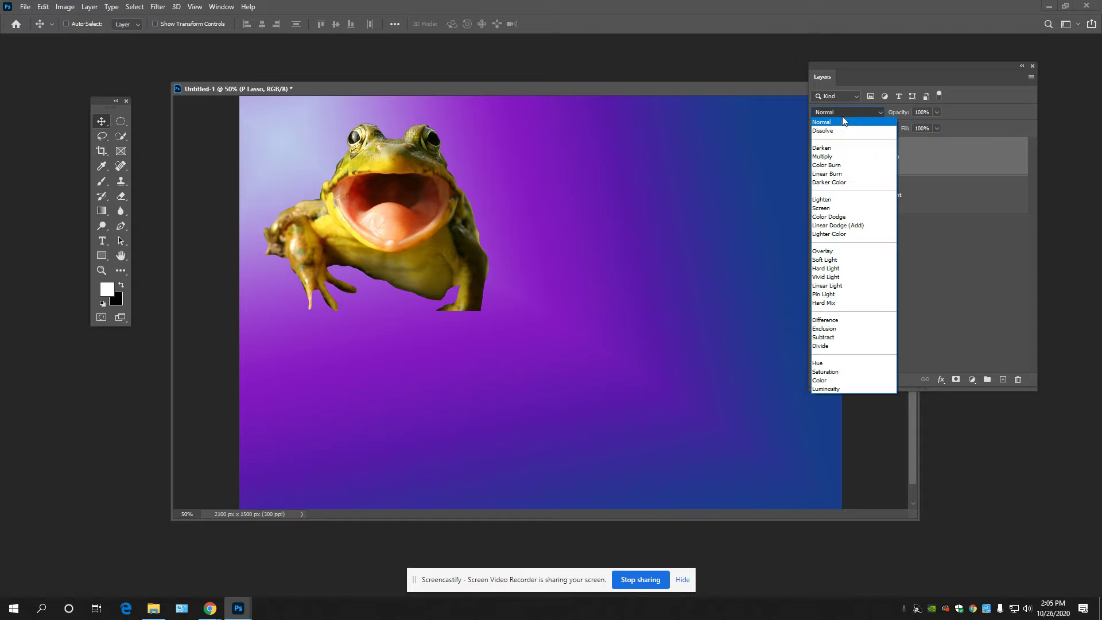
click(840, 389)
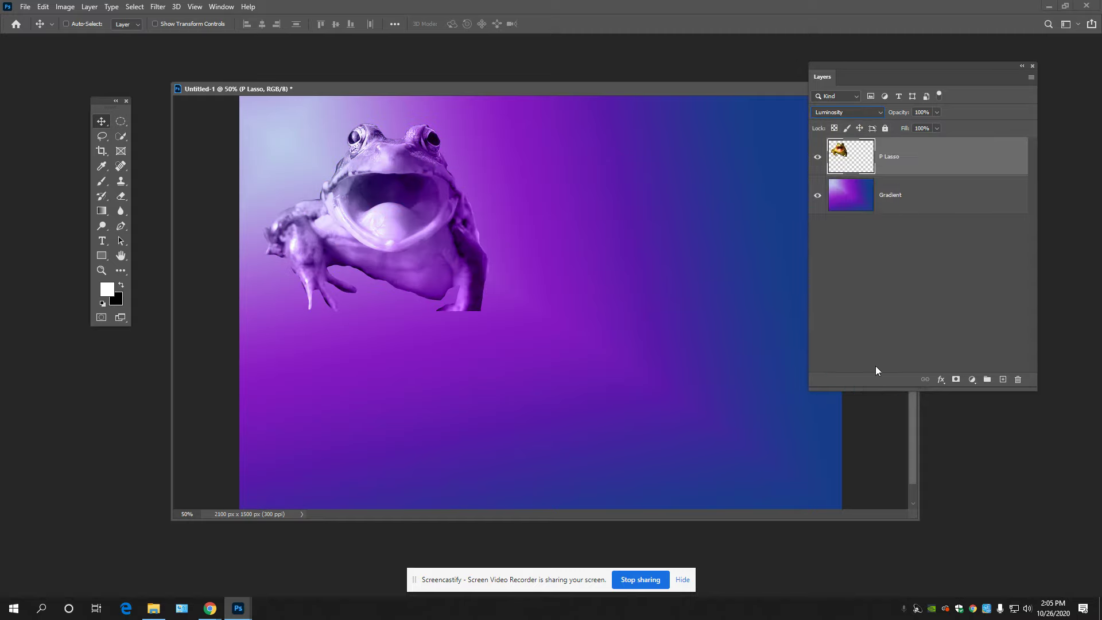
click(873, 110)
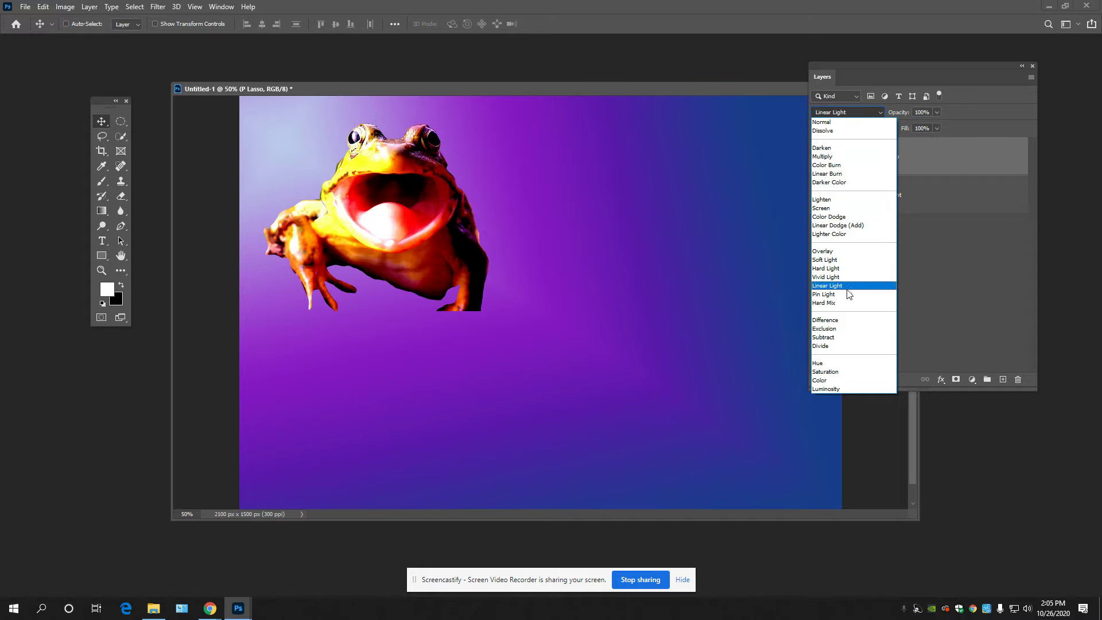
click(829, 208)
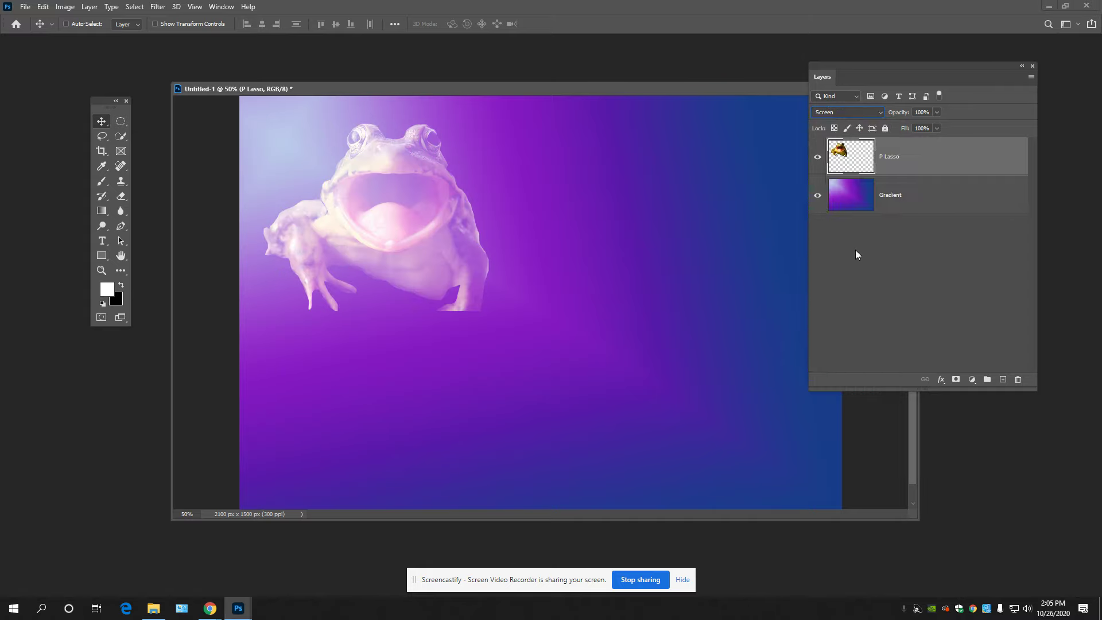
Step: Rename the frog layer to 'P Lasso / Blend 1'
double_click(888, 158)
key(Return)
key(ctrl+o)
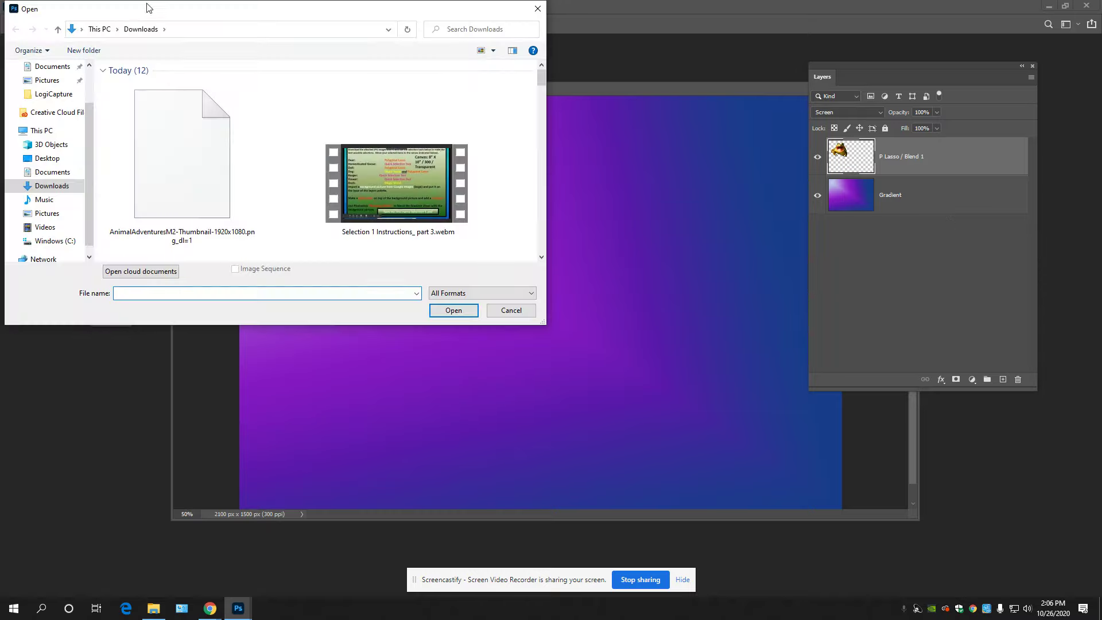
Step: Cancel the Open dialog, bring up the PS Review 2020 document, and start a new browser tab
click(531, 11)
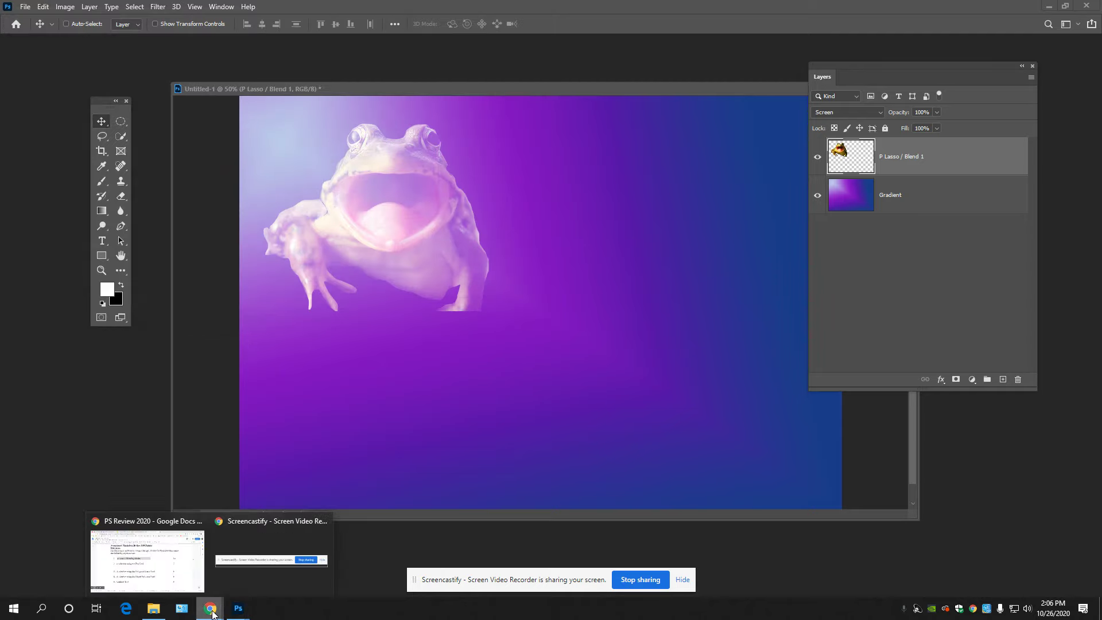
click(181, 566)
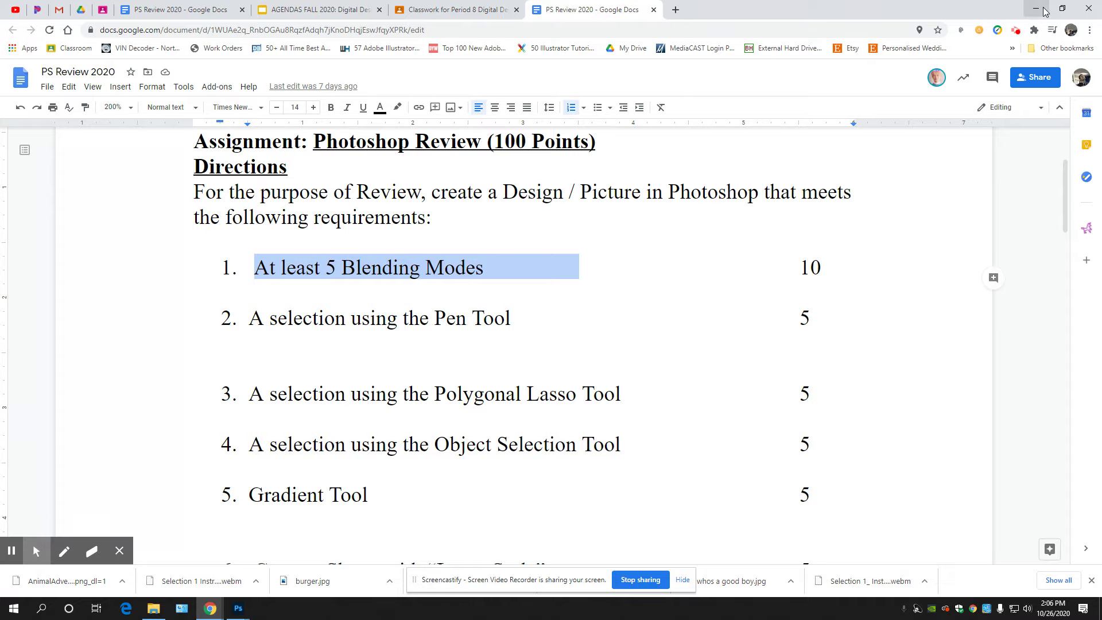
click(1035, 9)
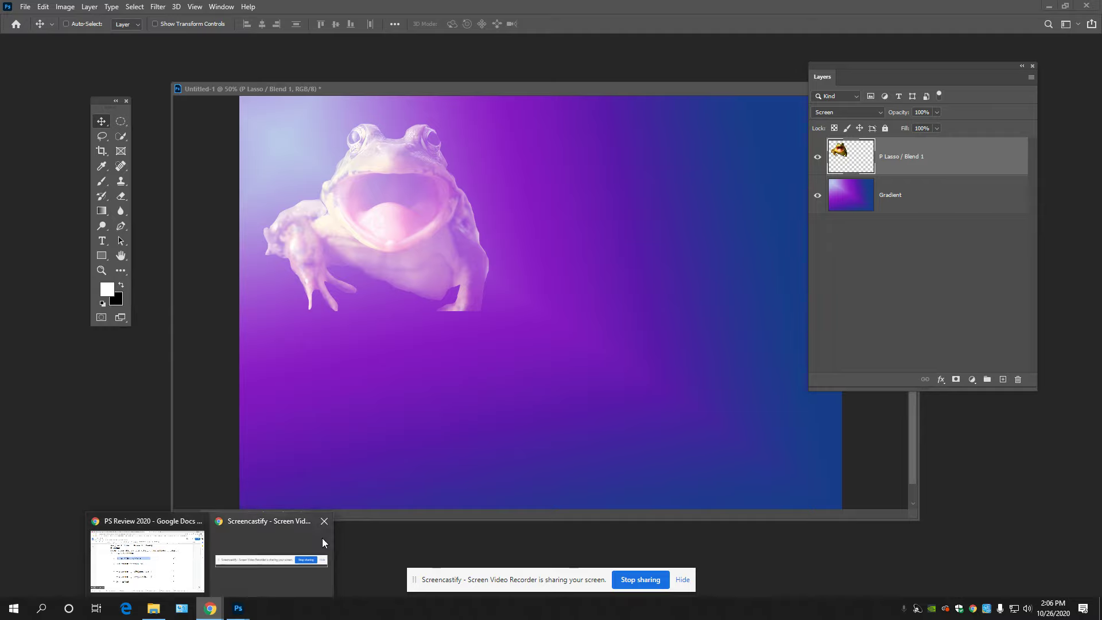
click(322, 538)
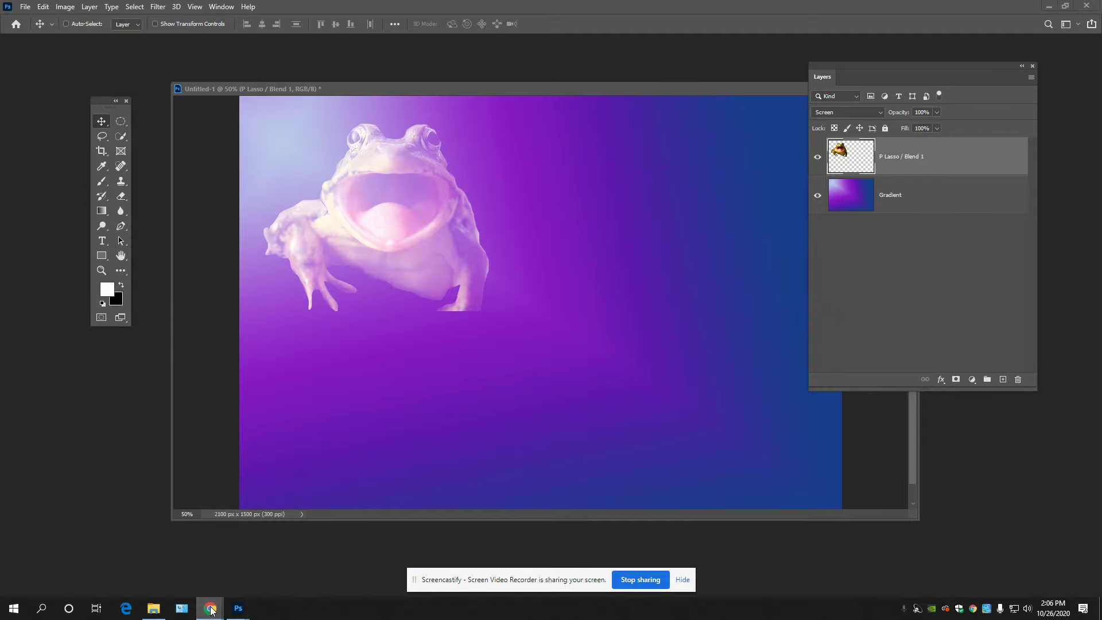
click(148, 554)
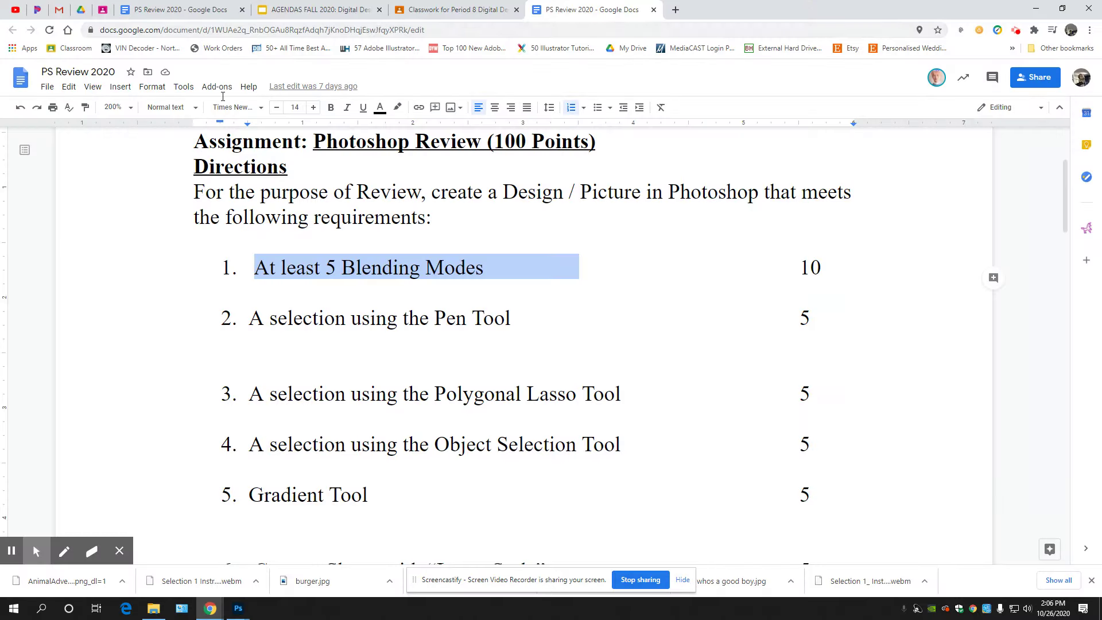
click(675, 9)
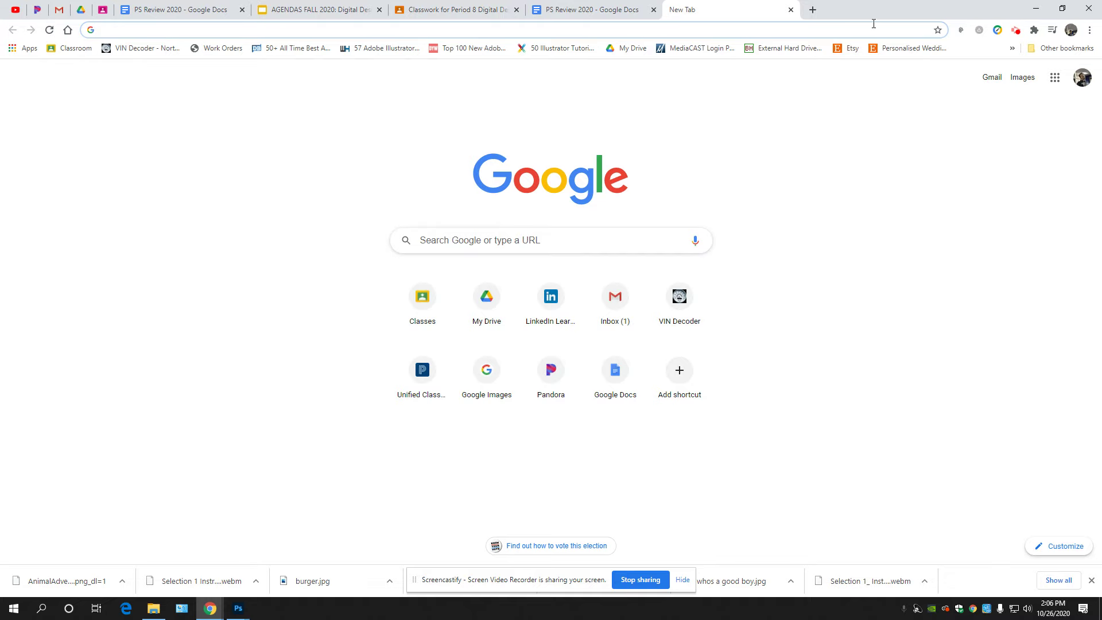
Step: Search Google Images for 'pear' filtered to Large size
text(pear)
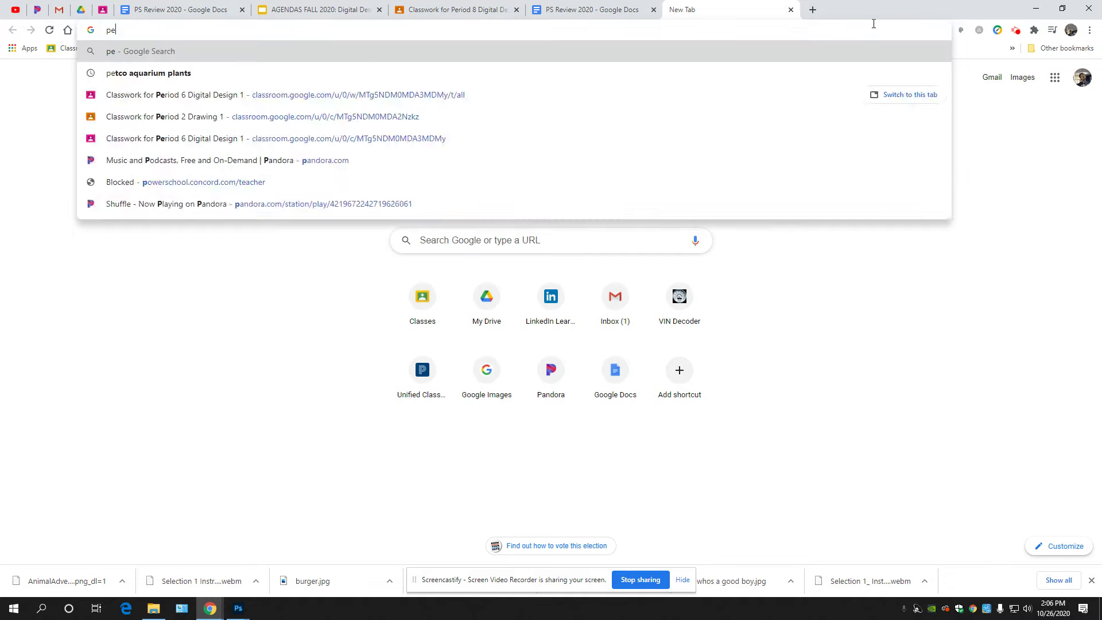
key(Return)
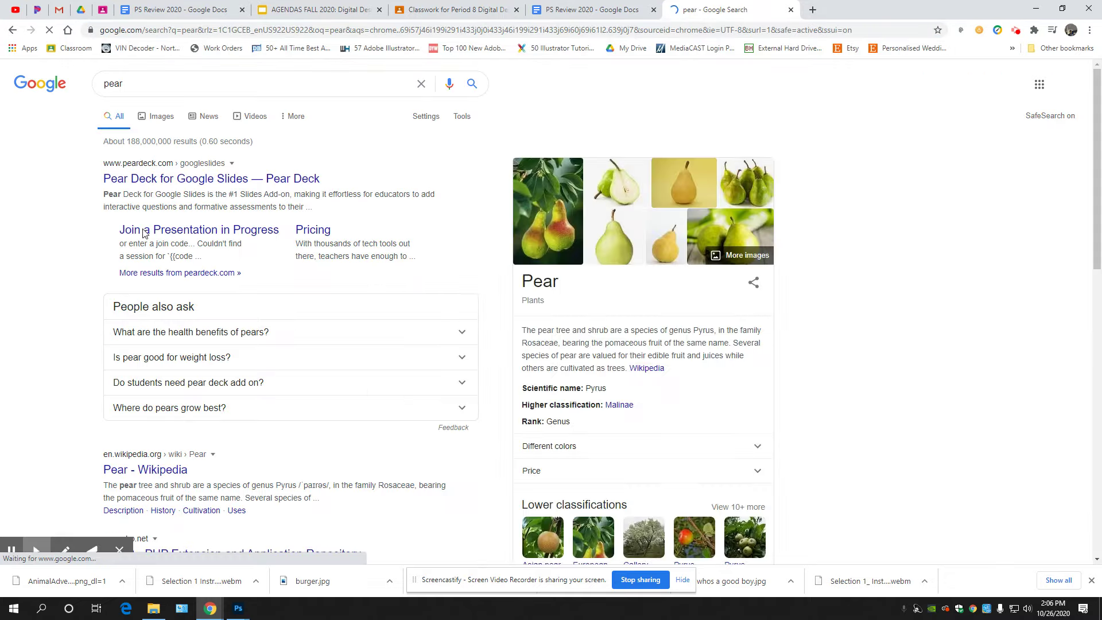
click(160, 116)
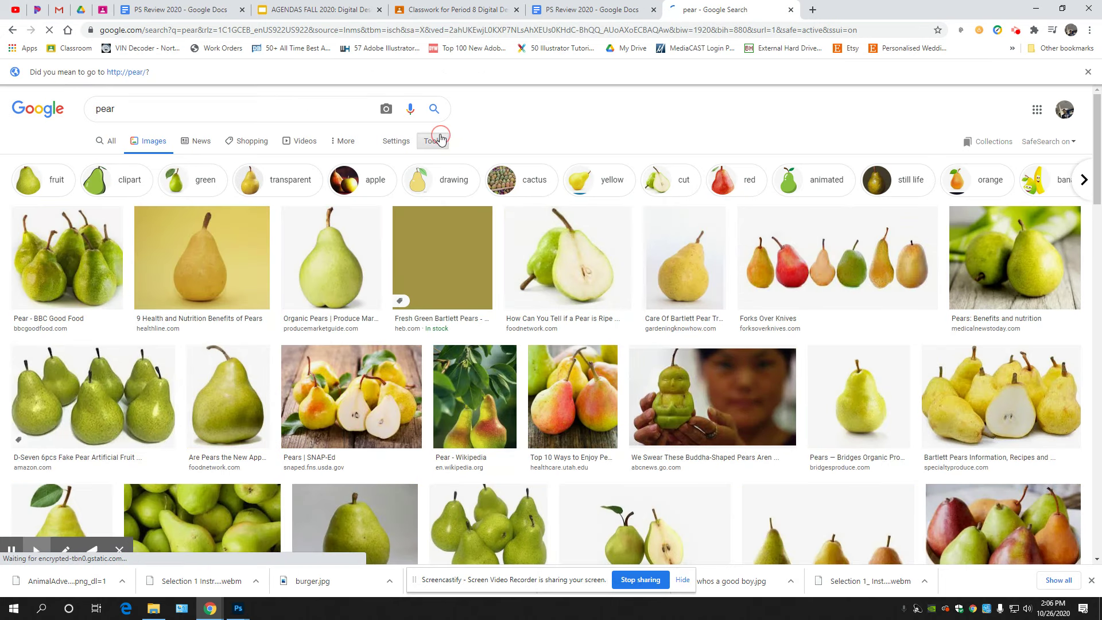
click(434, 140)
click(108, 162)
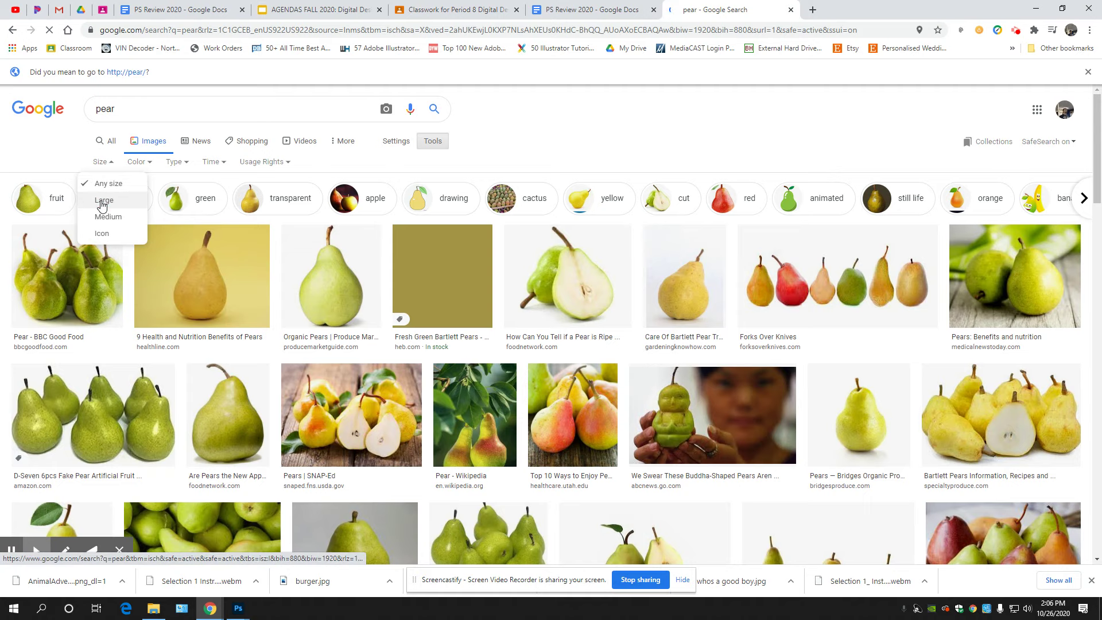
click(103, 202)
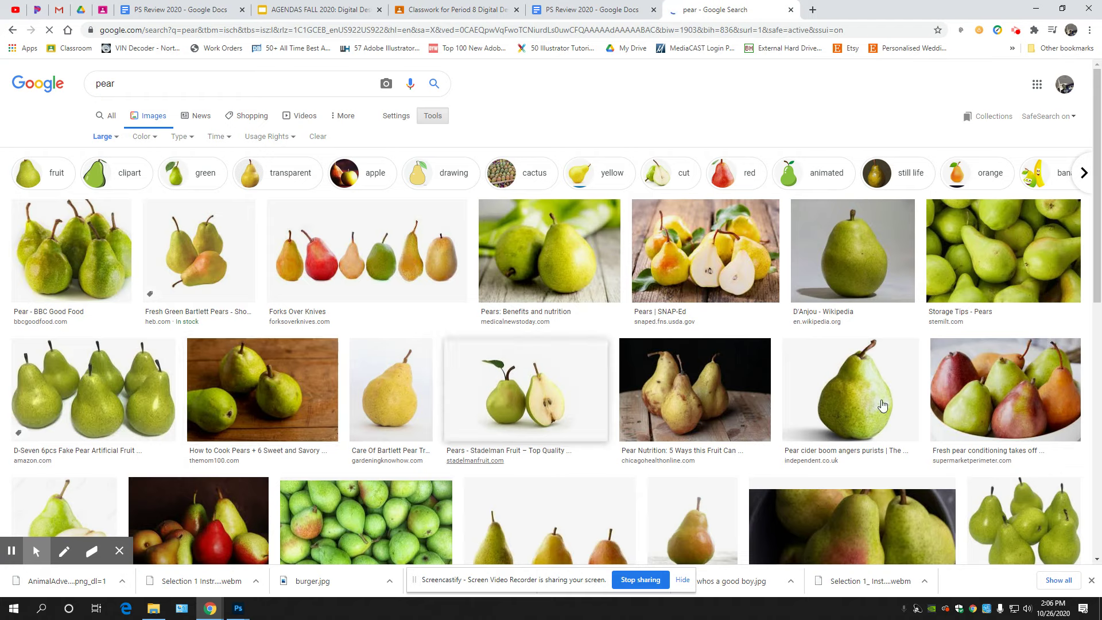
Step: Save the D'Anjou pear photo to Downloads as D'anjou_pear
click(855, 261)
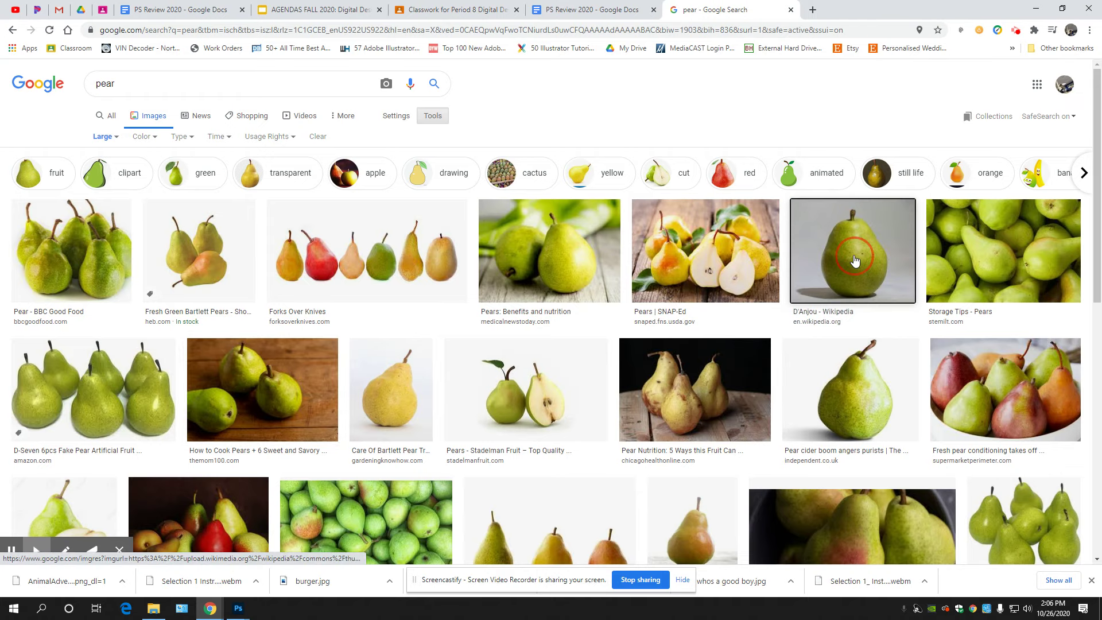
right_click(855, 262)
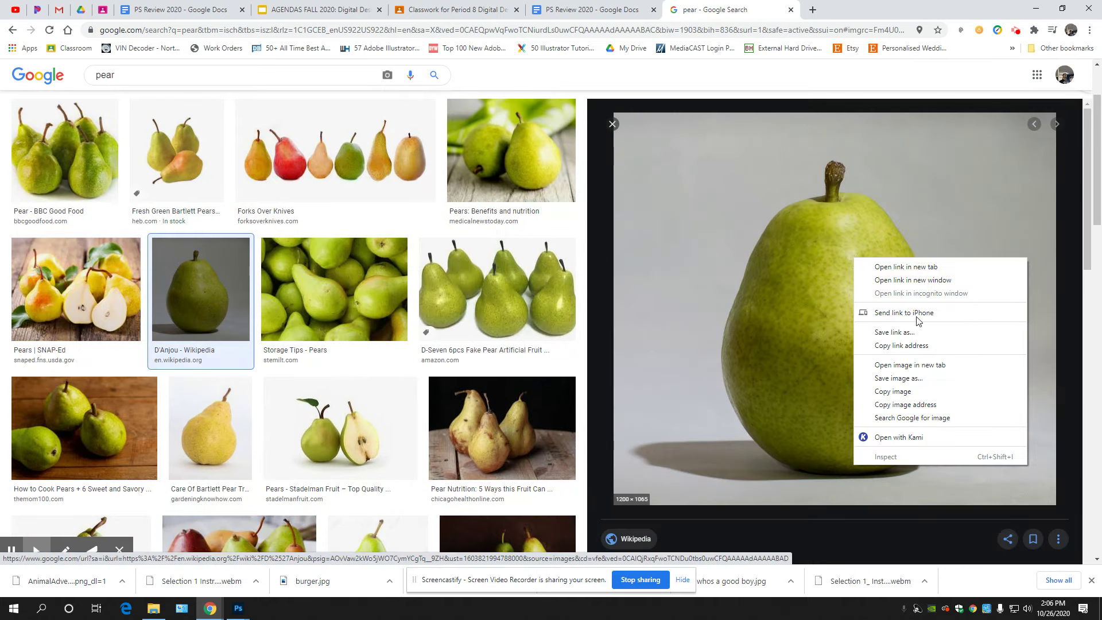
click(921, 378)
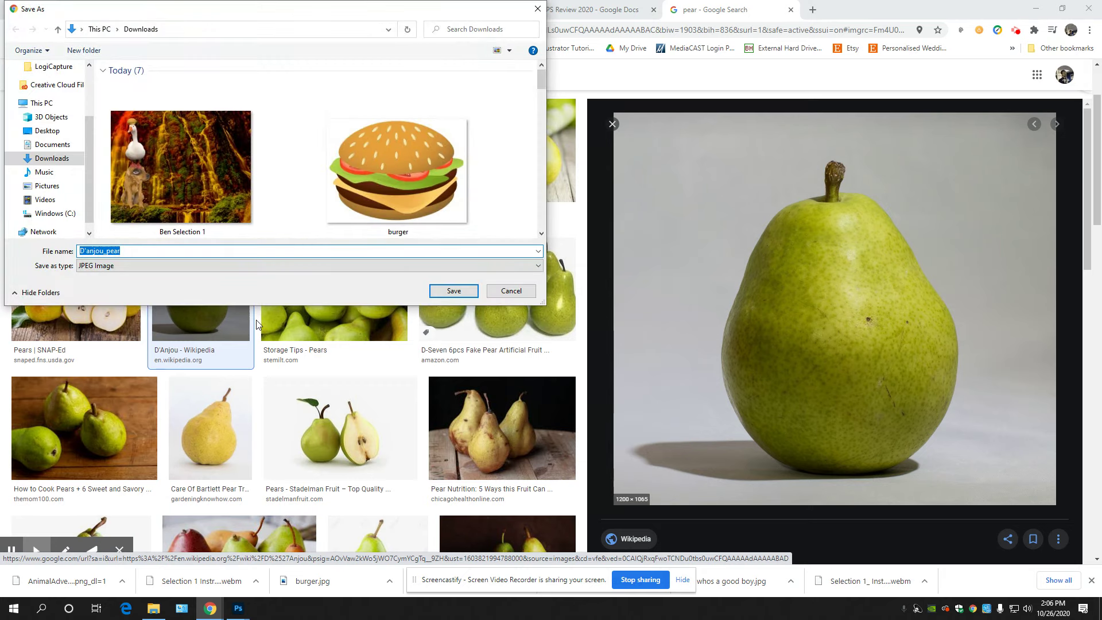
click(454, 291)
Step: Open D'anjou_pear in Photoshop, unlock its background as Layer 0, and view full screen
click(1037, 9)
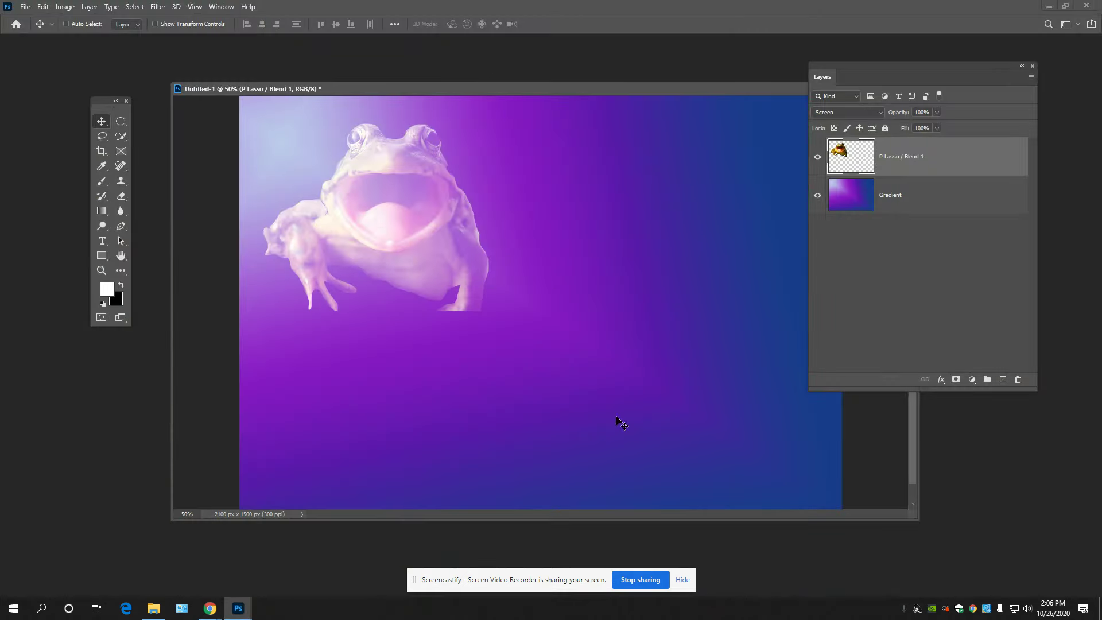
key(ctrl+o)
double_click(164, 166)
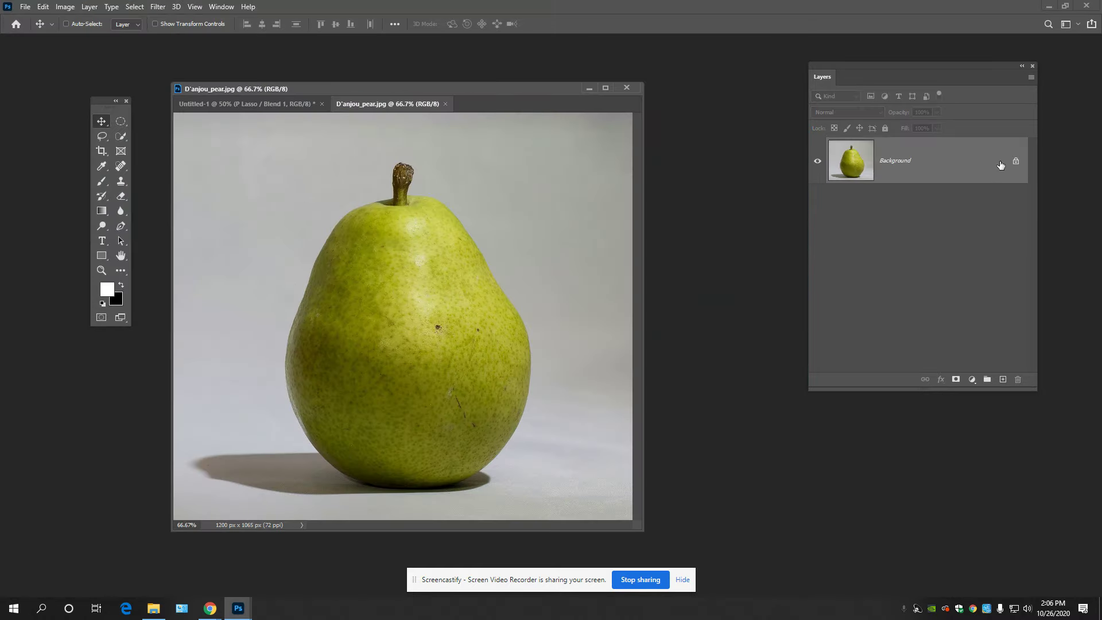
click(1016, 164)
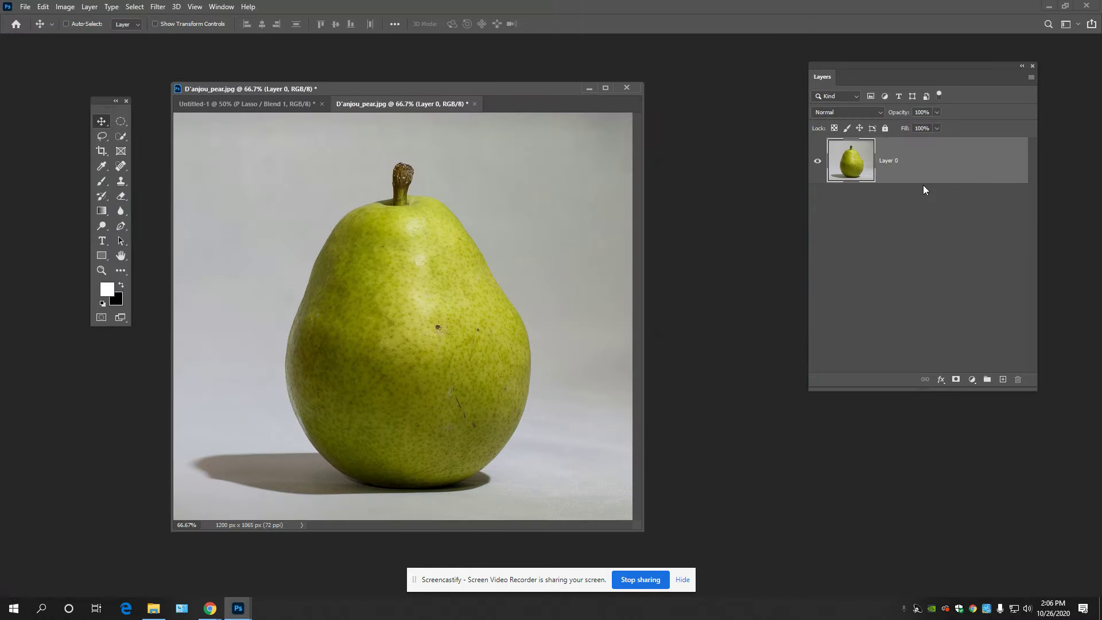
key(f)
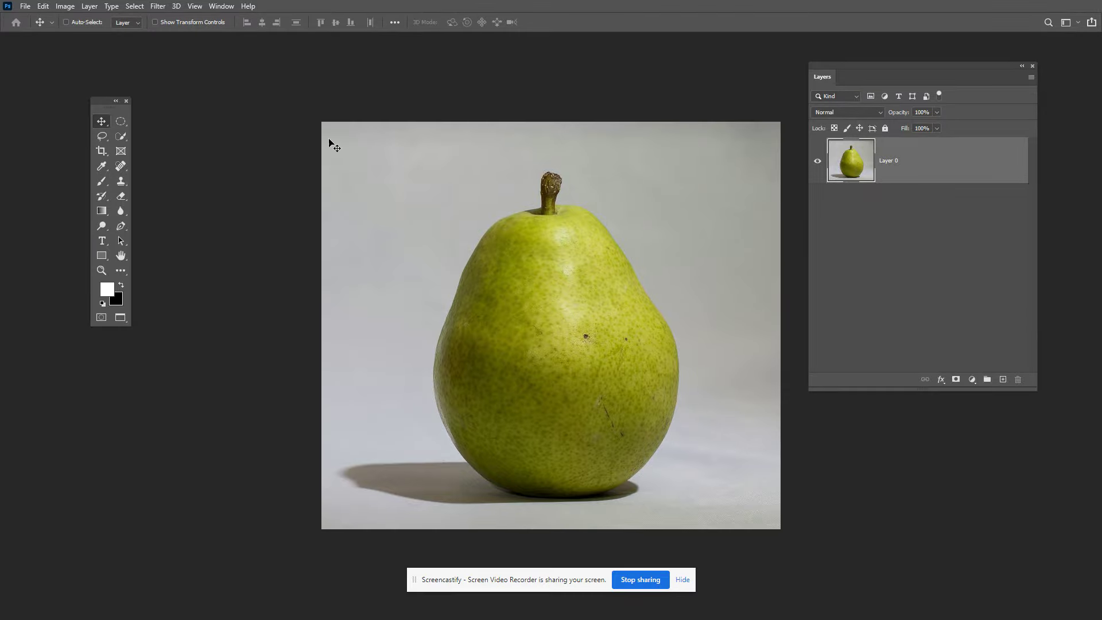
Step: Select the Pen tool in Path mode and zoom in on the pear
key(p)
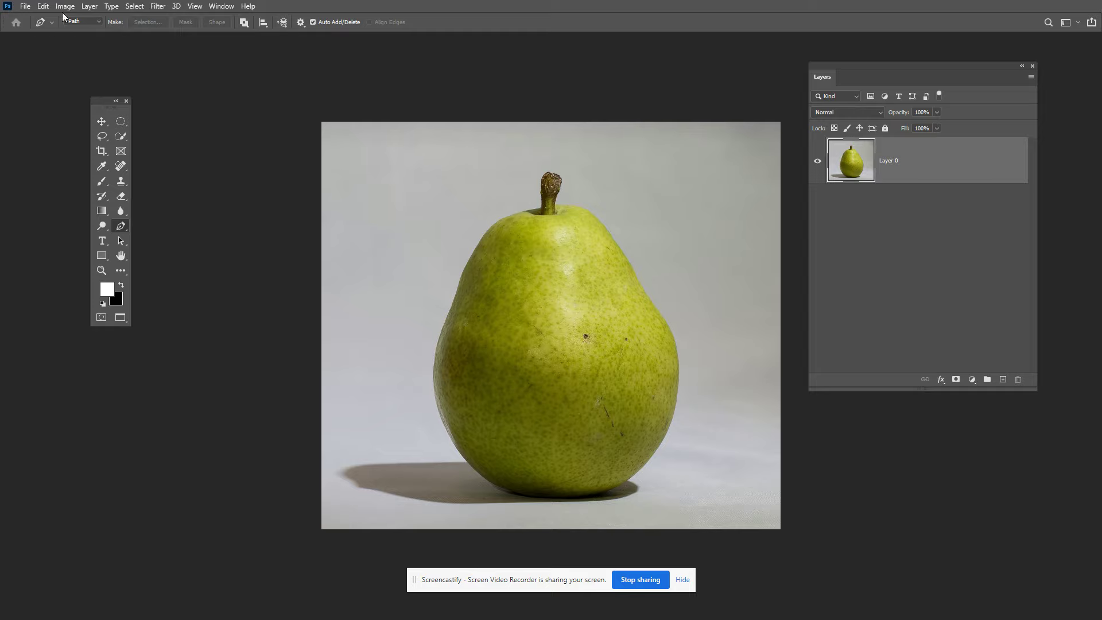
click(98, 22)
click(96, 30)
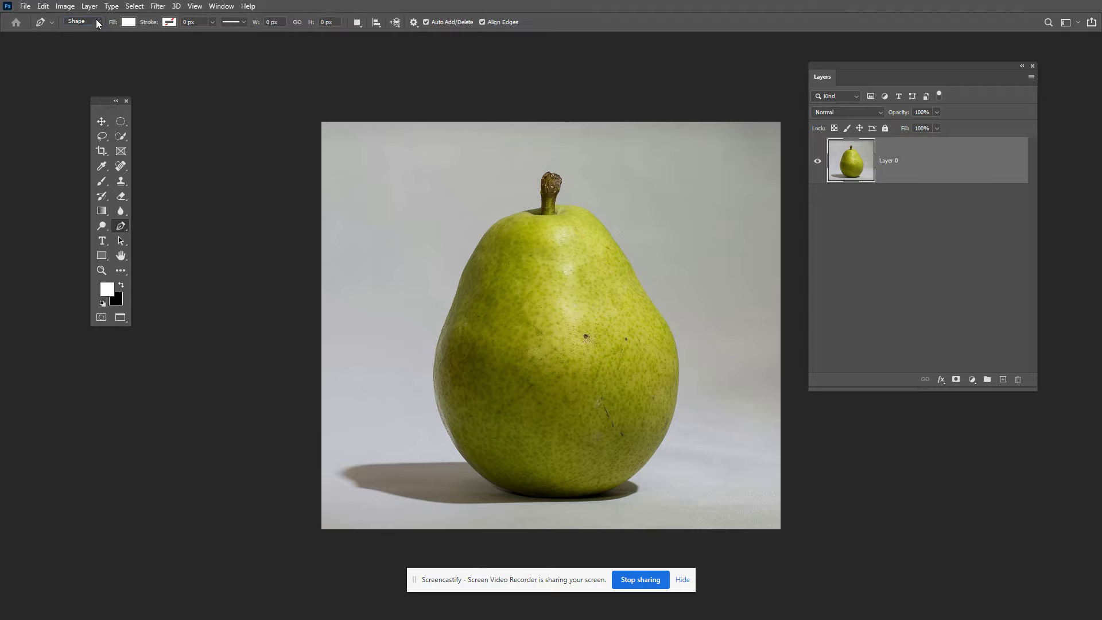
click(98, 22)
click(90, 41)
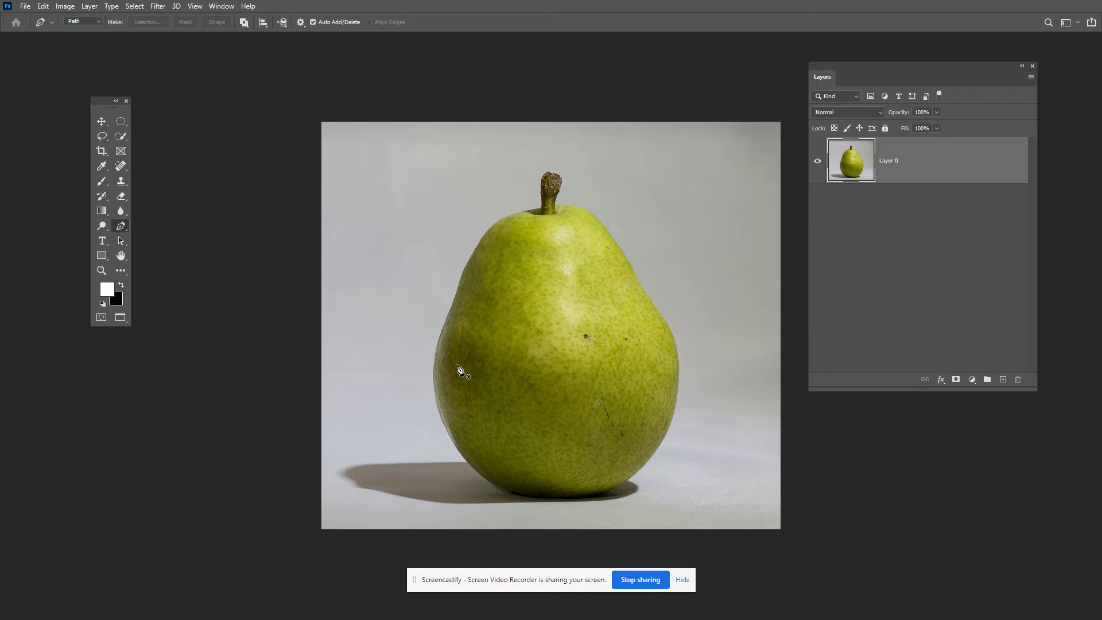
key(ctrl+plus)
key(ctrl+plus)
key(ctrl+plus)
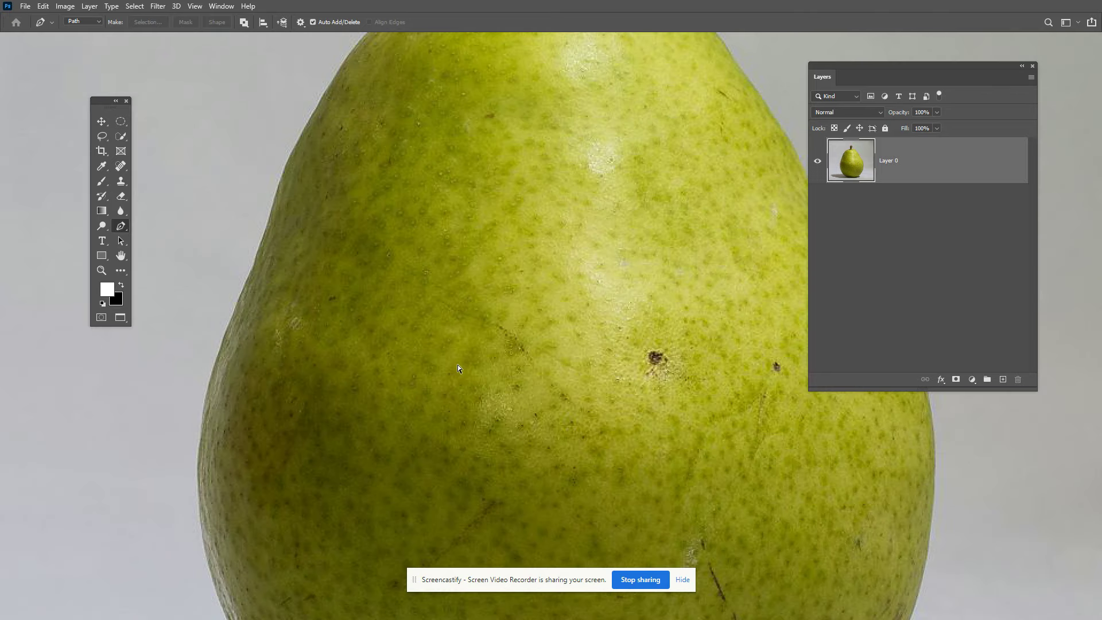
Step: Pen-trace the pear from its stem down the right edge, using curved and corner anchors, to its bottom edge
key(ctrl+0)
drag(553, 369, 424, 324)
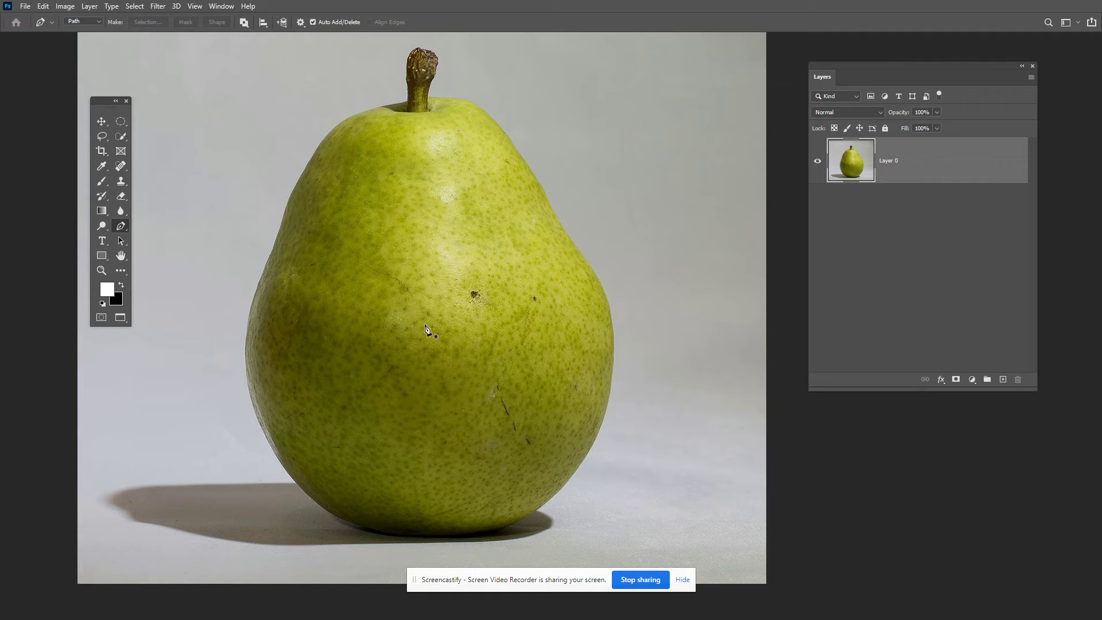
click(427, 97)
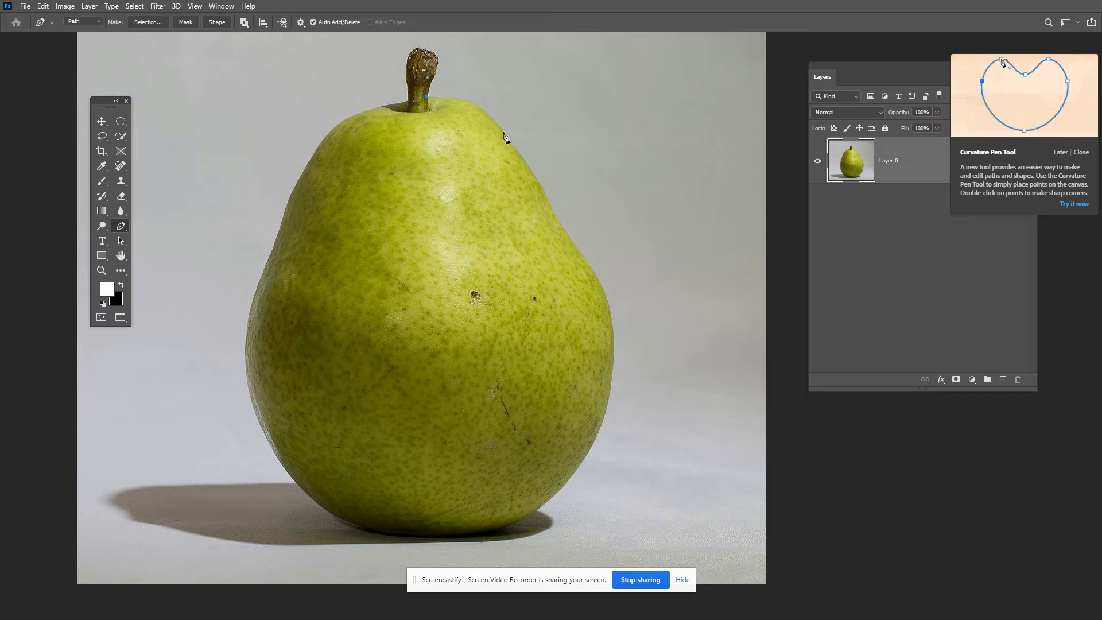
drag(504, 131, 534, 176)
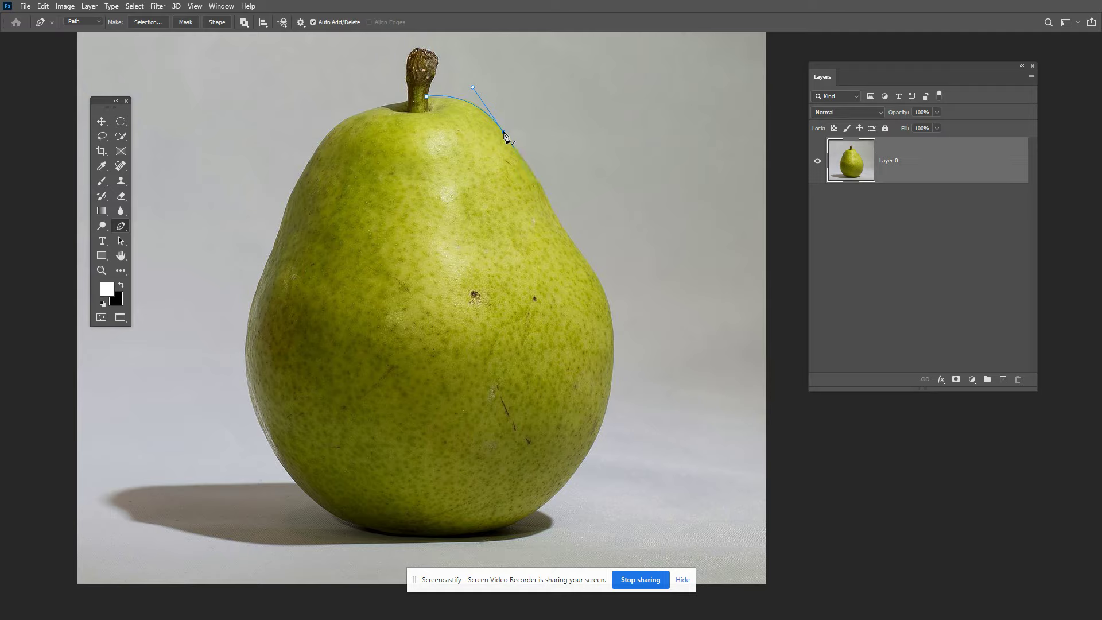
click(529, 167)
click(539, 181)
drag(587, 453, 524, 573)
drag(599, 471, 578, 300)
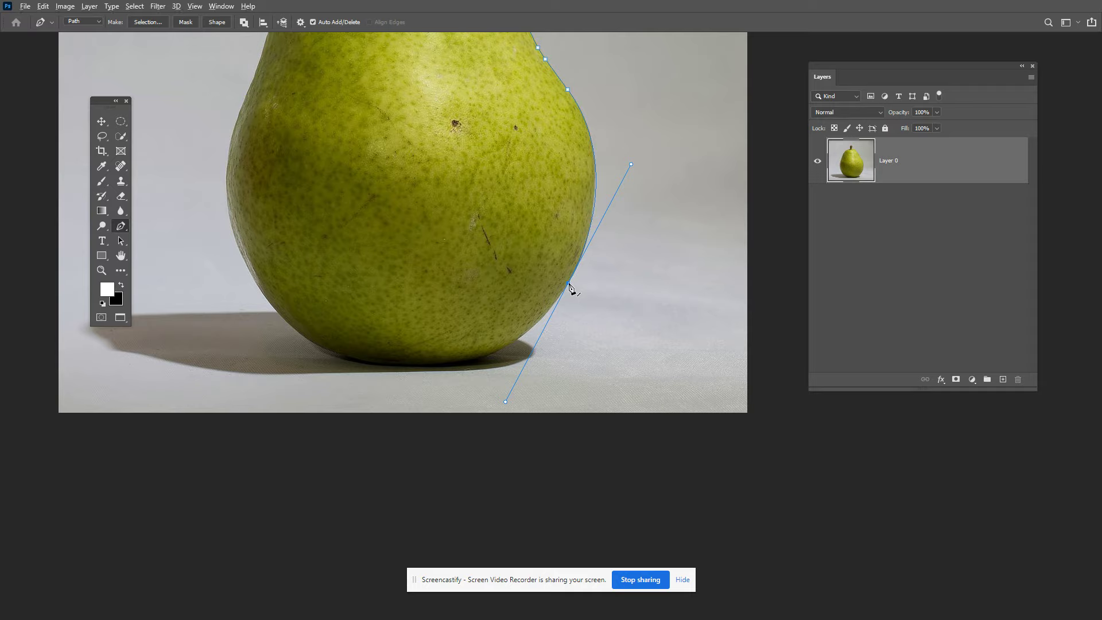
alt+click(570, 285)
drag(323, 348, 133, 285)
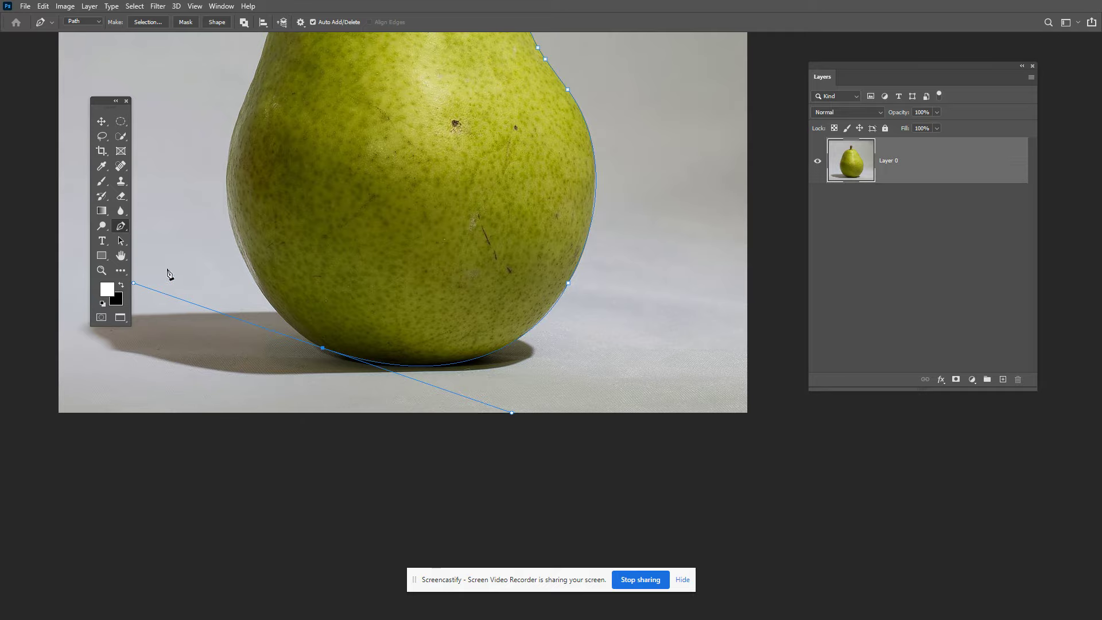
Step: Continue the path up the pear's left side with curved corner anchors toward the stem
alt+click(324, 349)
drag(438, 295, 507, 459)
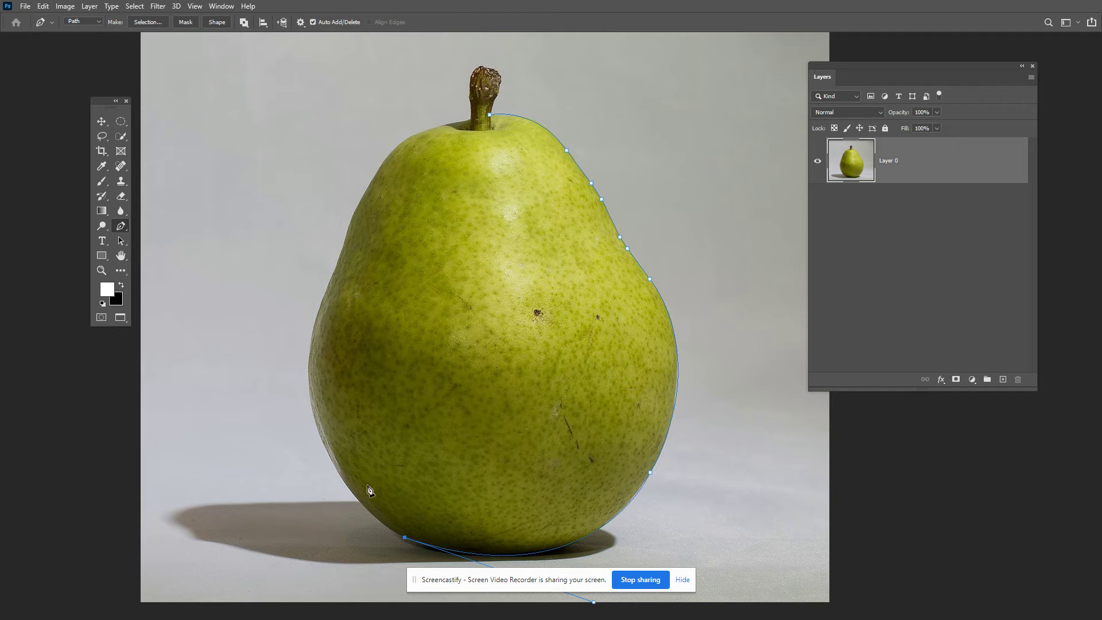
drag(309, 356, 328, 201)
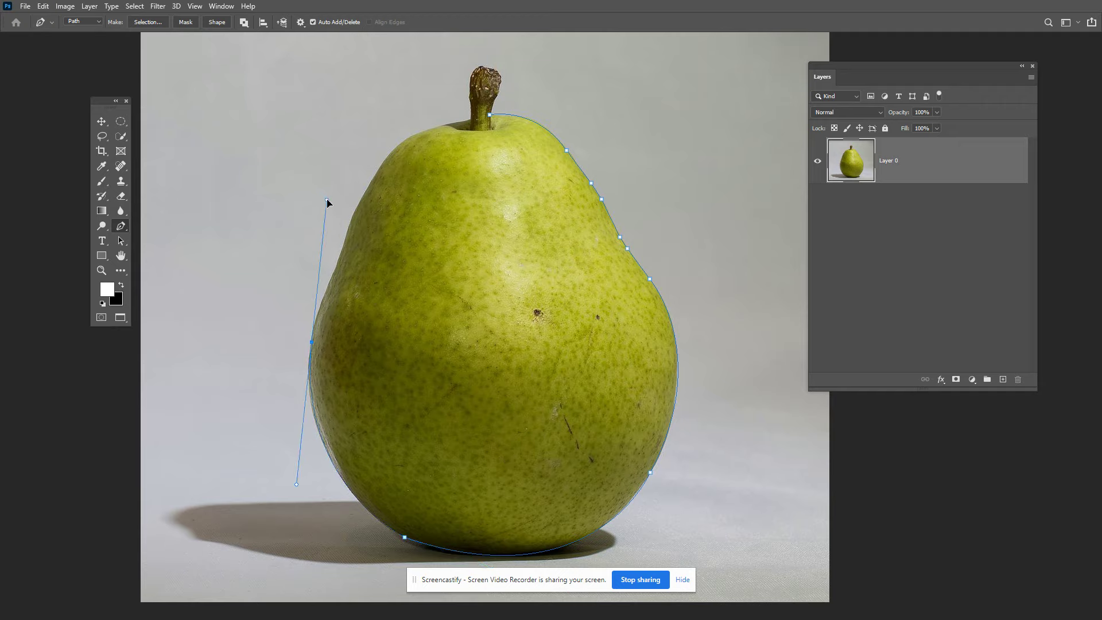
click(311, 342)
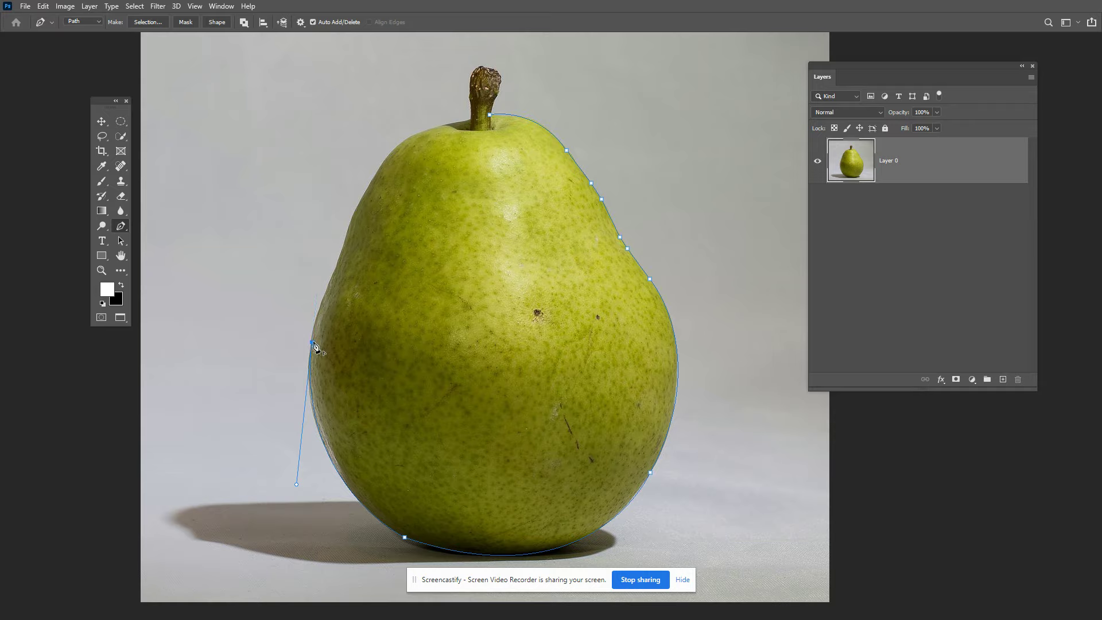
drag(337, 267, 352, 243)
click(338, 267)
drag(421, 134, 420, 122)
alt+click(391, 155)
drag(449, 126, 488, 116)
Step: Zoom in on the stem and trace up its left edge to the top
key(ctrl+plus)
key(ctrl+plus)
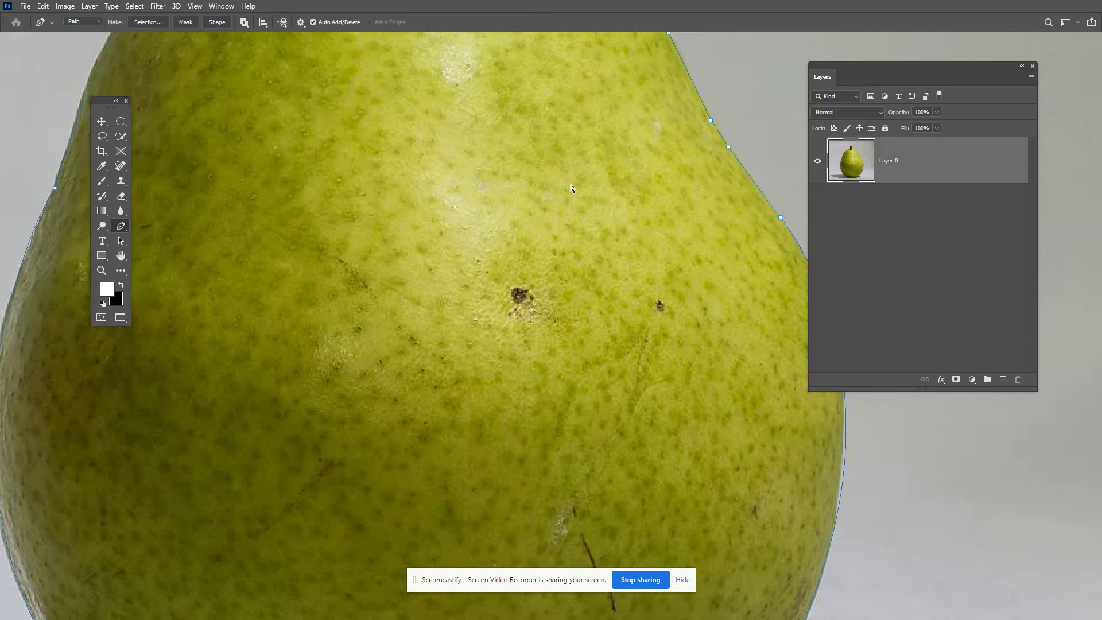
key(ctrl+plus)
scroll(571, 184, up, 5)
scroll(571, 230, left, 1)
scroll(570, 315, up, 2)
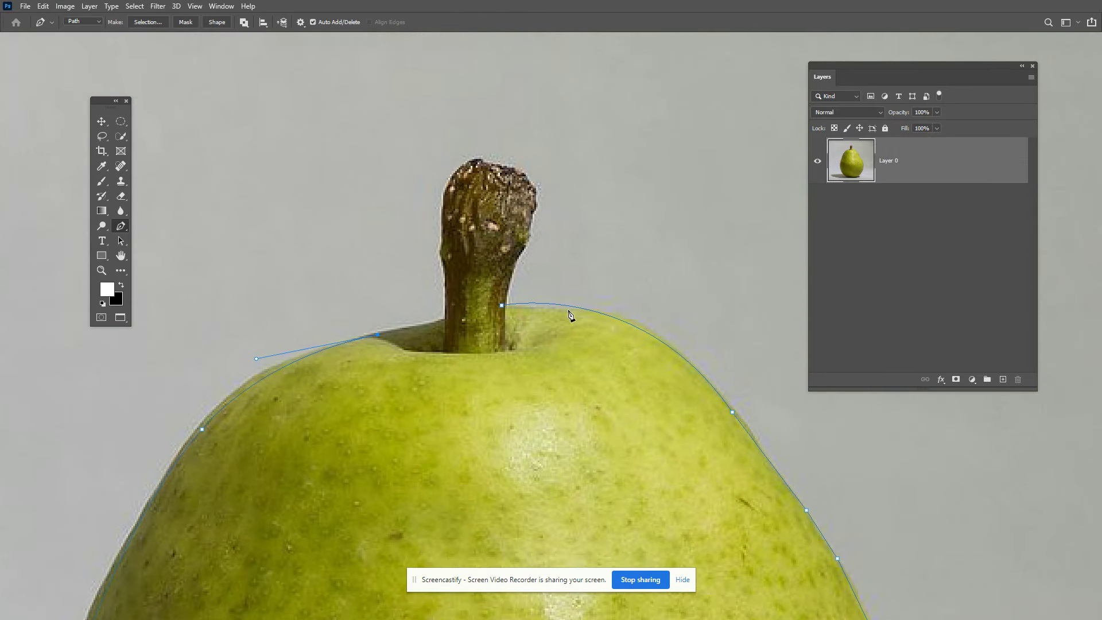
click(445, 319)
click(445, 269)
click(439, 255)
click(441, 245)
click(441, 204)
Step: Trace across the stem top and down its right edge, then close the path at the start point
drag(482, 159, 527, 146)
alt+click(483, 159)
click(498, 164)
click(514, 167)
click(535, 188)
click(533, 211)
click(530, 239)
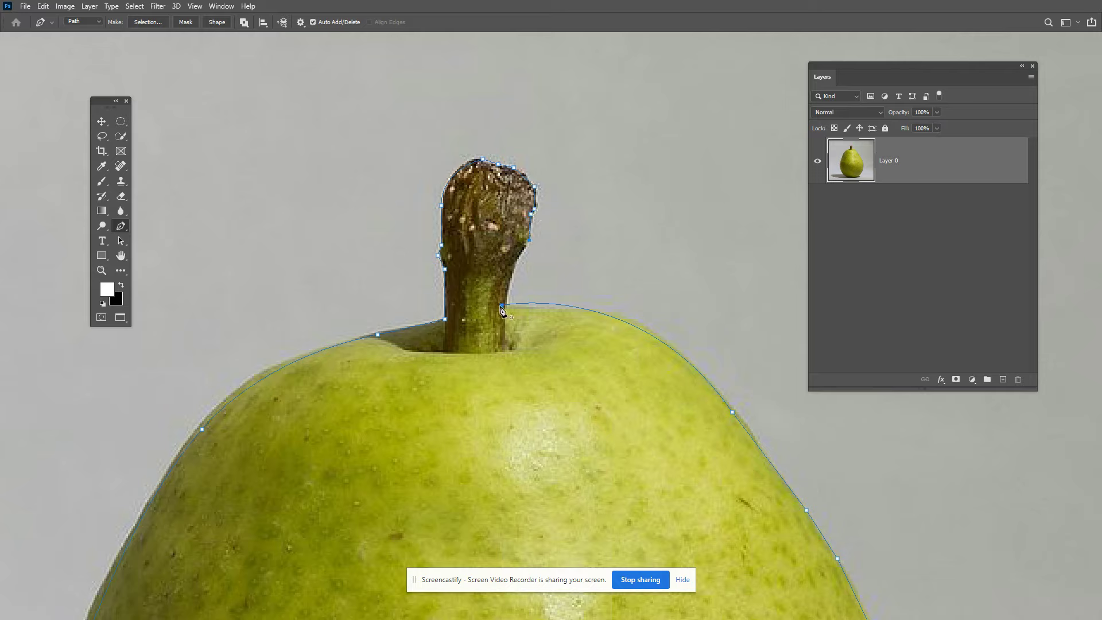
click(502, 306)
key(shift+minus)
key(shift+minus)
key(shift+minus)
Step: Convert the pear path into a selection with 0 feather, undoing an accidental deletion of the pear
key(ctrl+minus)
key(ctrl+minus)
key(ctrl+minus)
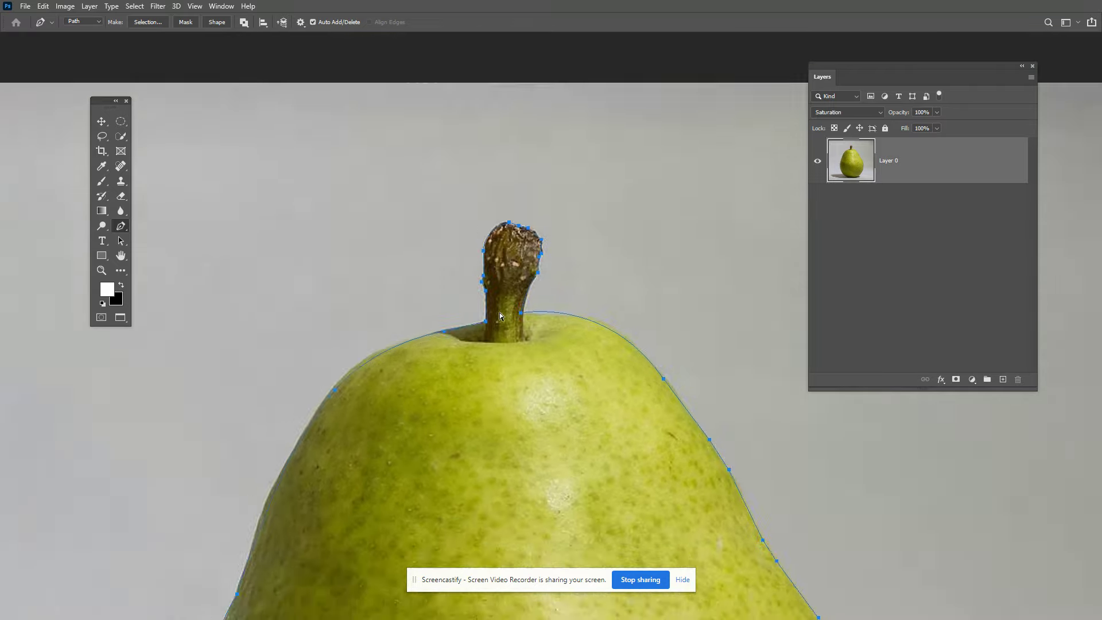
scroll(700, 352, down, 5)
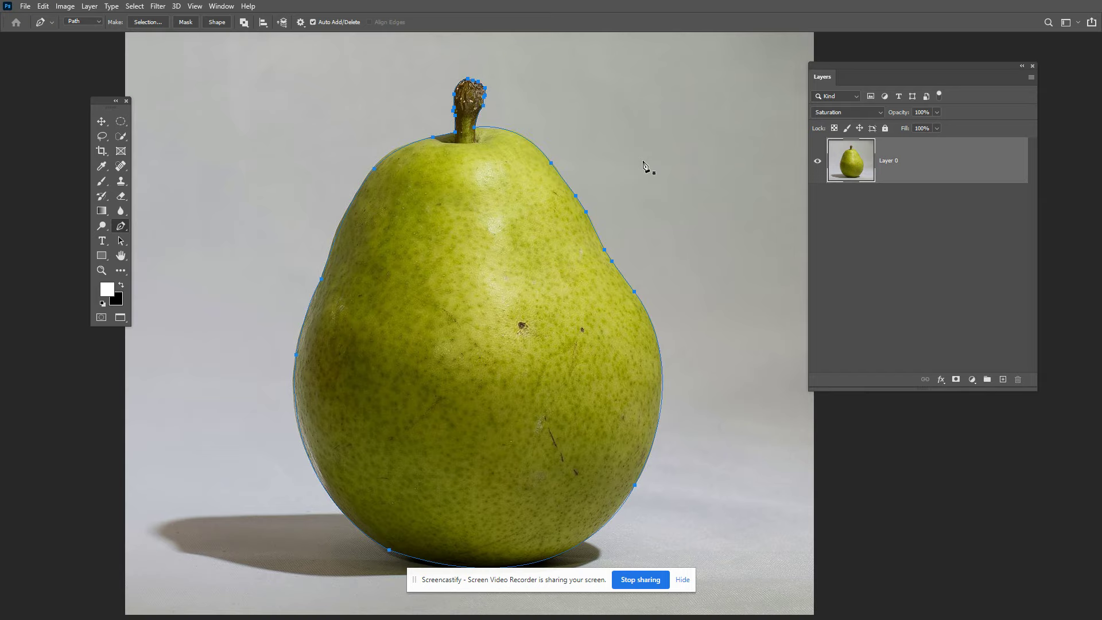
right_click(492, 217)
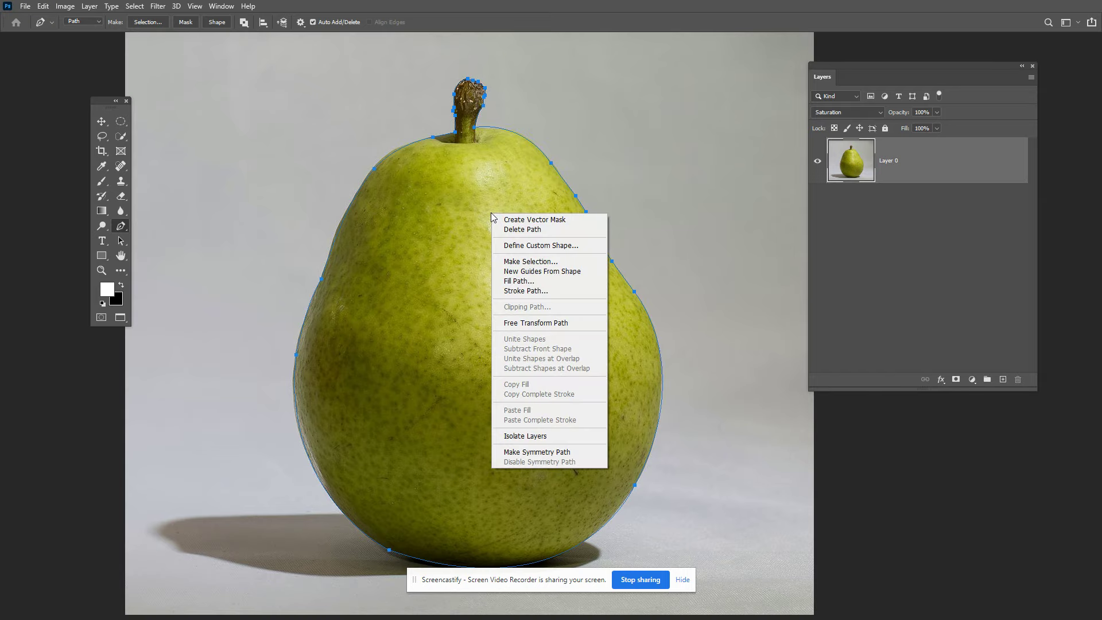
click(544, 264)
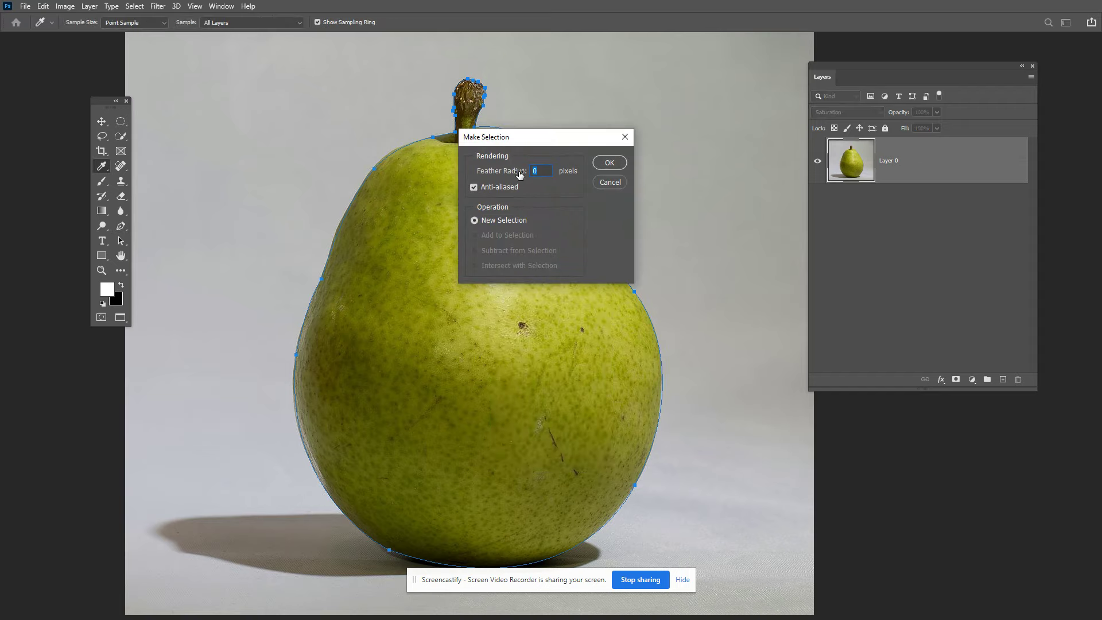
click(615, 166)
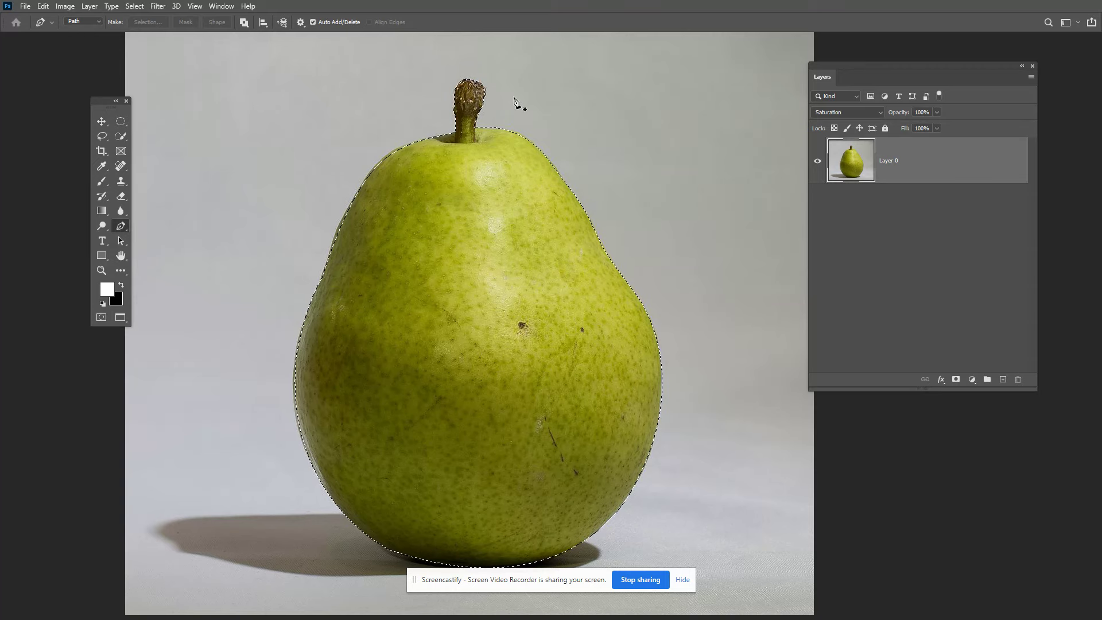
key(Delete)
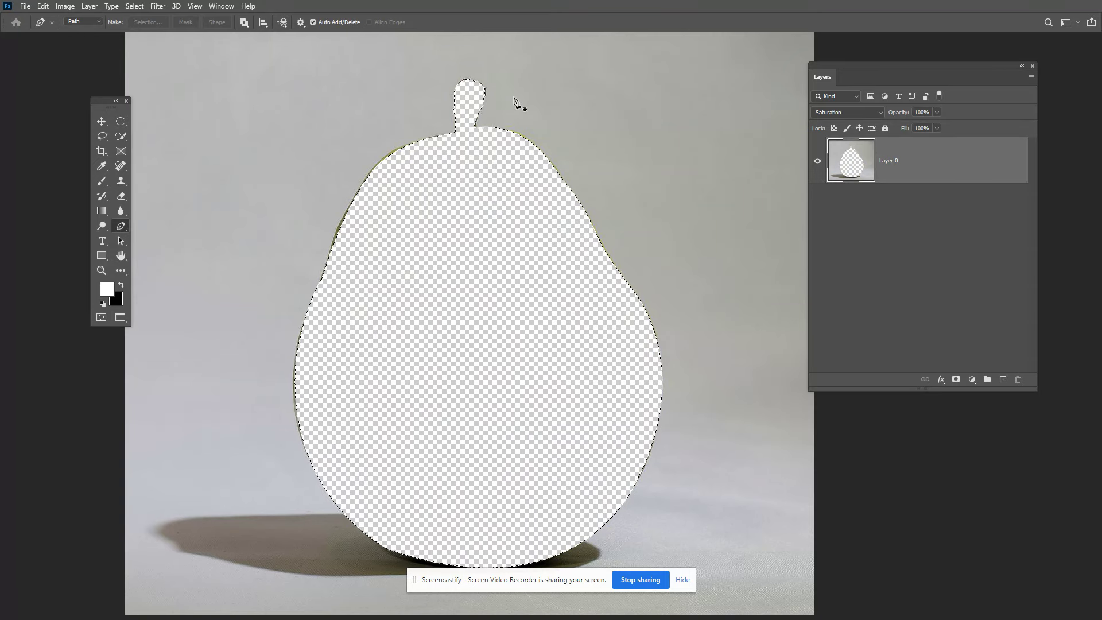
key(ctrl+z)
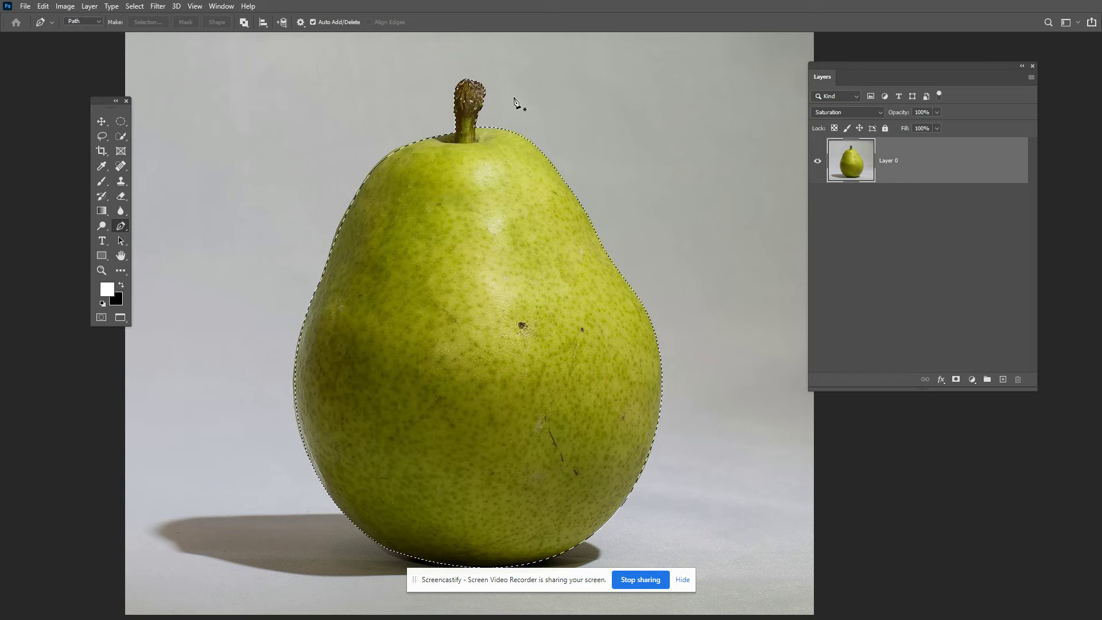
Step: Invert the selection, delete the grey background, deselect, and float the pear document in its own window
right_click(526, 205)
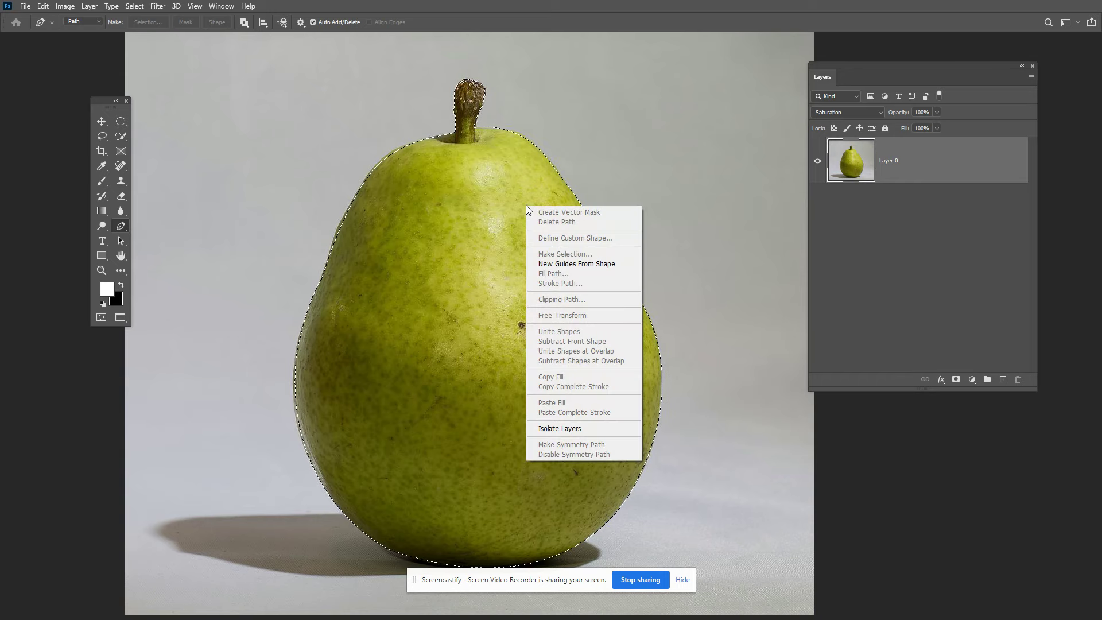
click(453, 273)
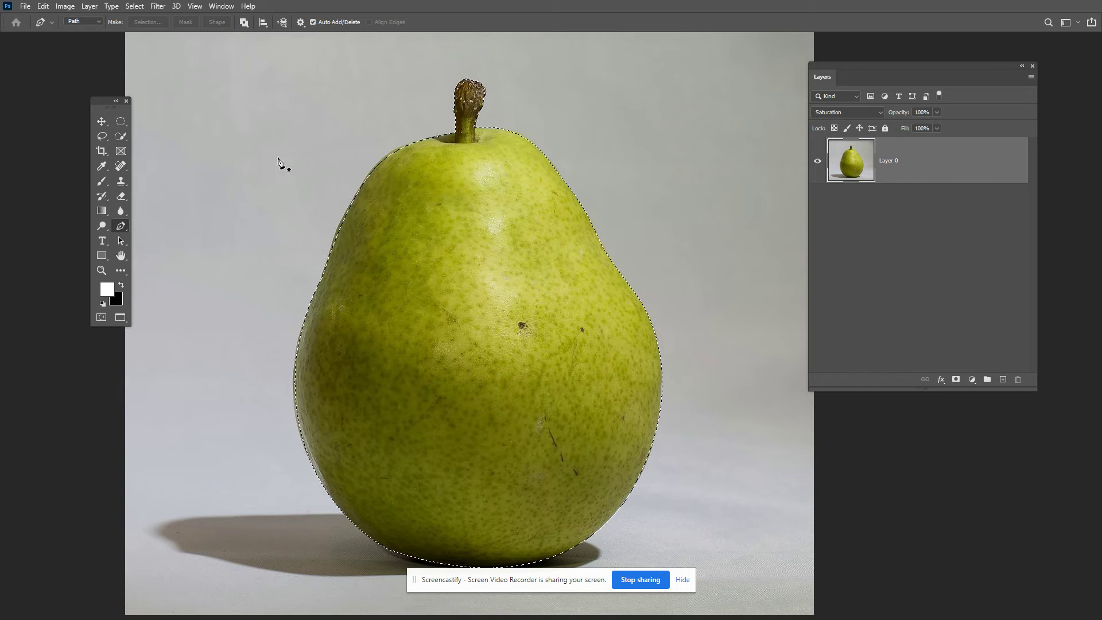
right_click(427, 214)
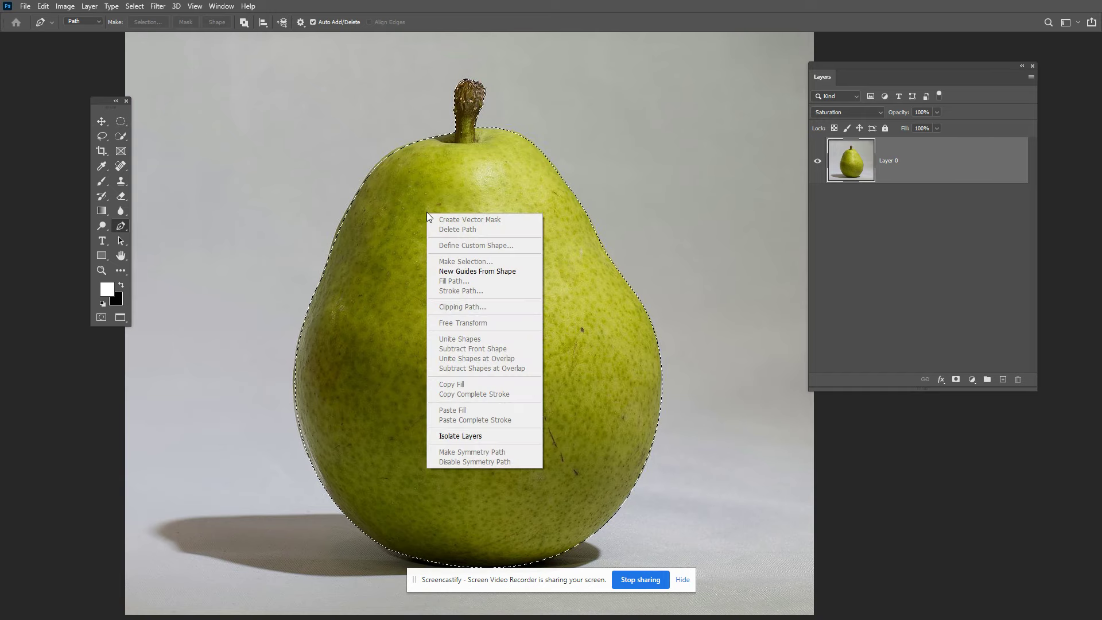
key(Escape)
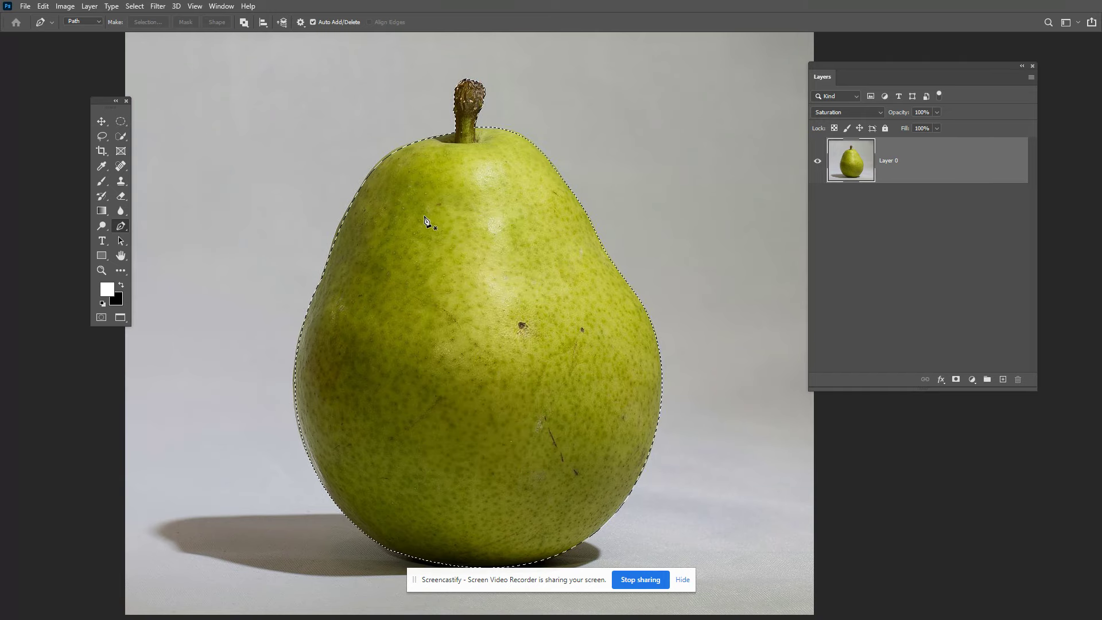
click(135, 7)
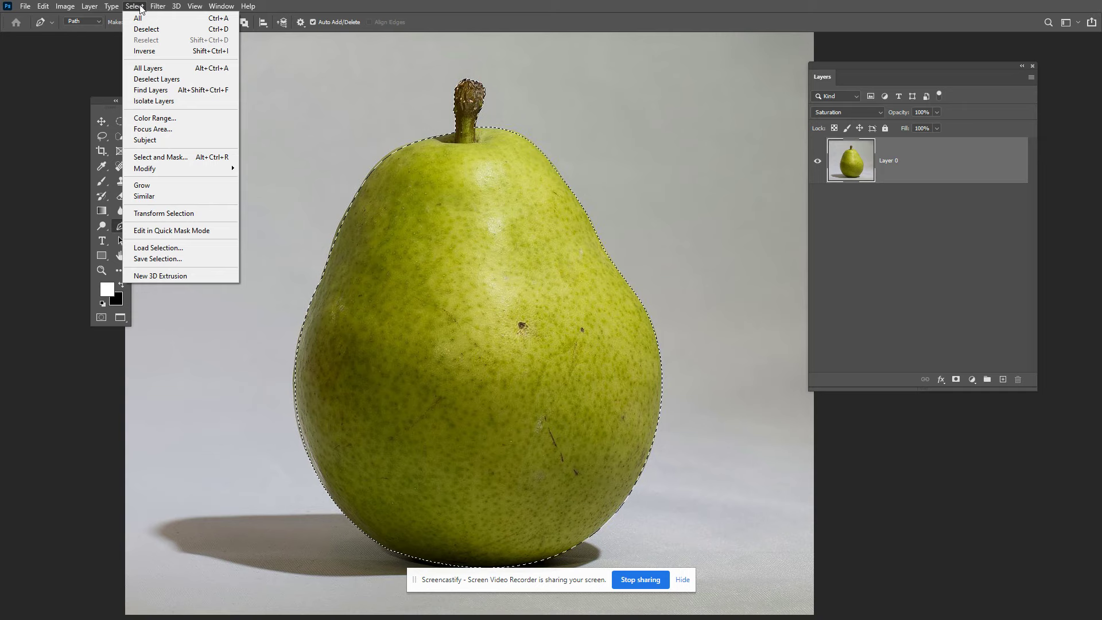
click(152, 51)
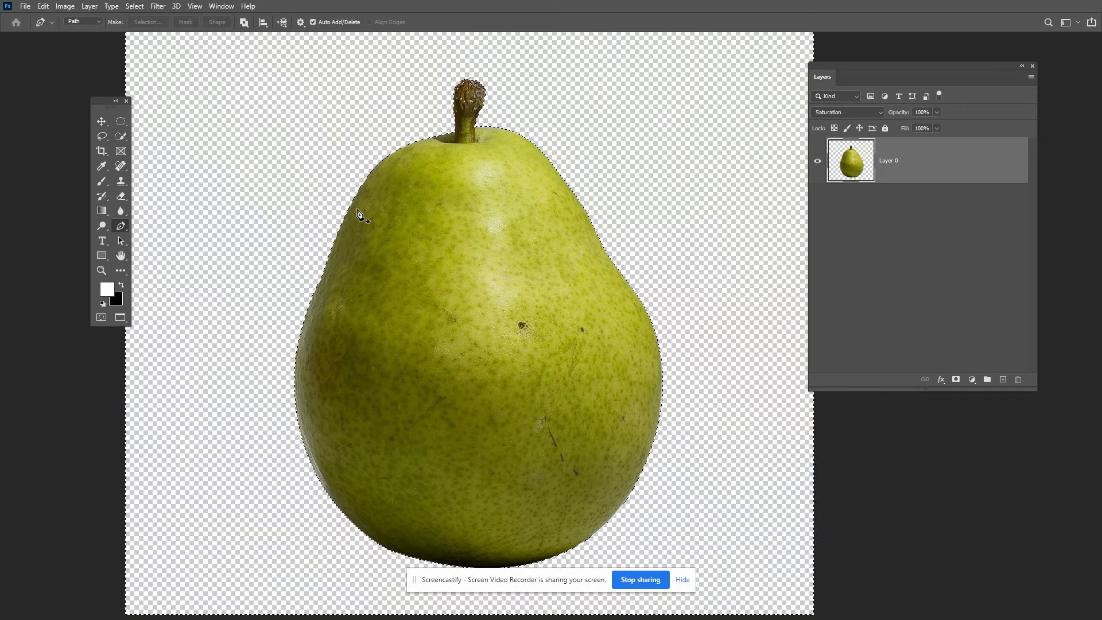
key(Delete)
key(ctrl+d)
key(f)
key(f)
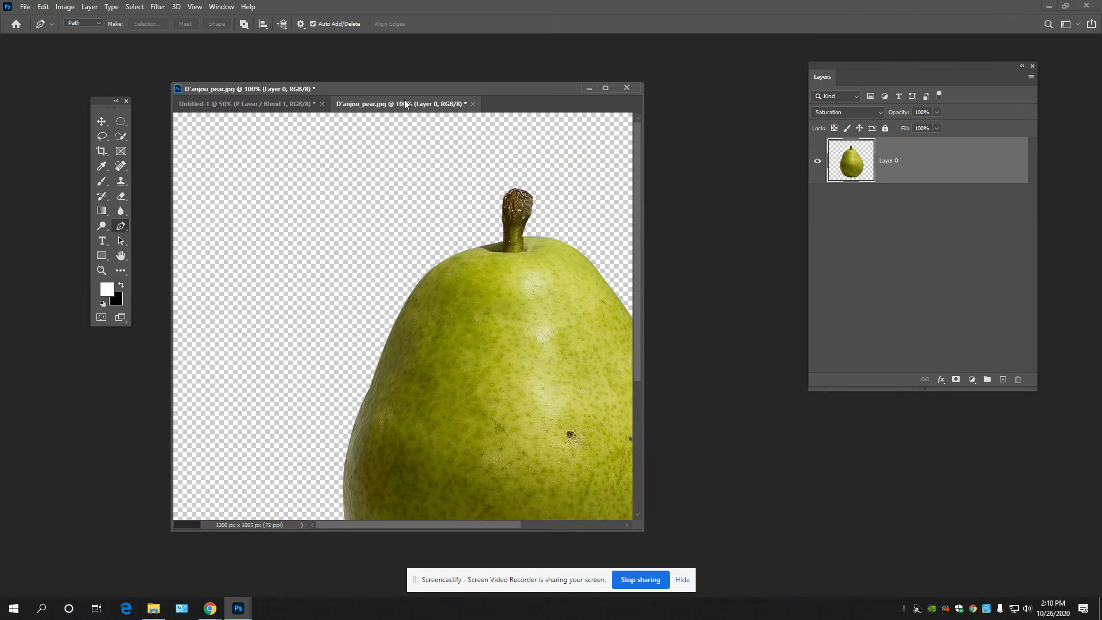
drag(405, 101, 693, 310)
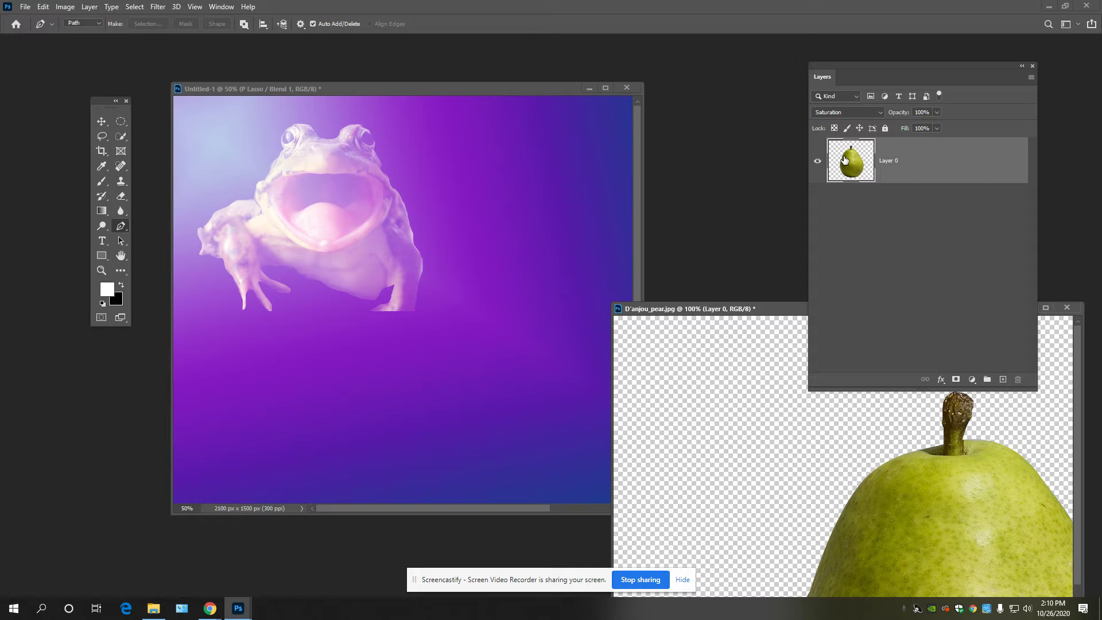
Step: Drag the cut-out pear layer from D'anjou_pear.jpg onto the Untitled-1 canvas as Layer 1
drag(844, 161, 517, 266)
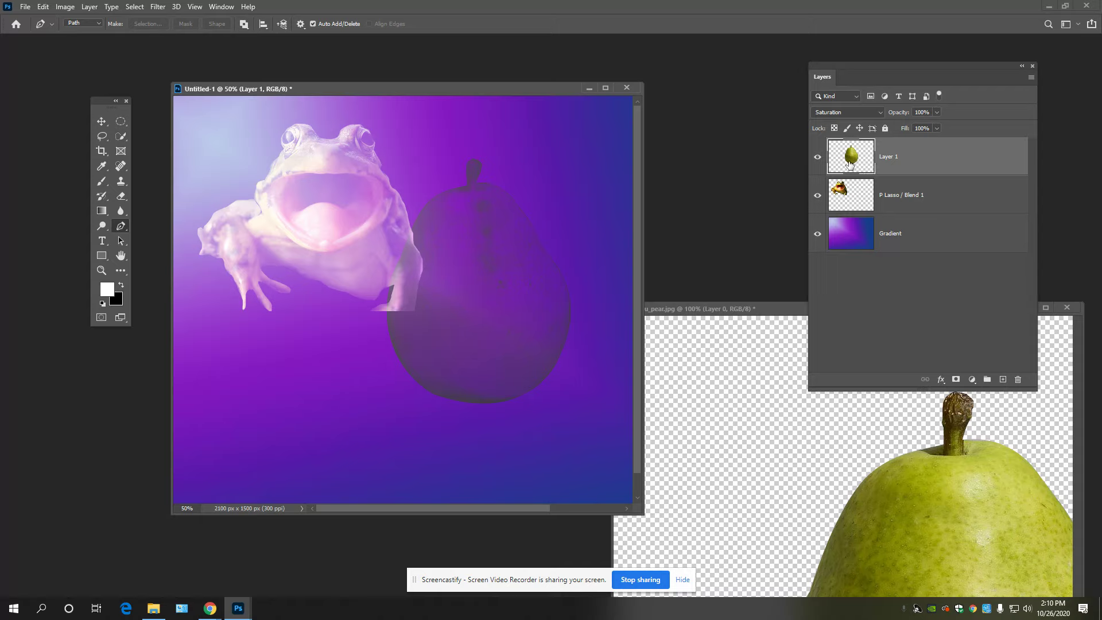
click(864, 114)
Step: Rename the pear layer 'Pen Tool / Blend 2' and set its blend mode to Divide
click(861, 122)
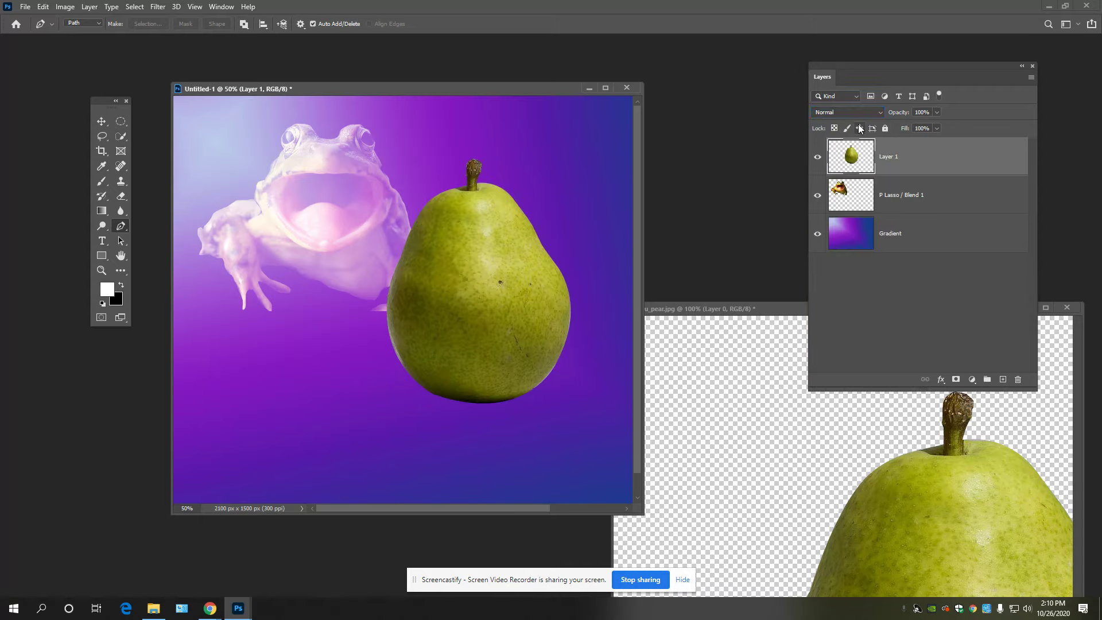
double_click(888, 157)
text(Pen Tool / Blend 2)
key(Return)
click(881, 112)
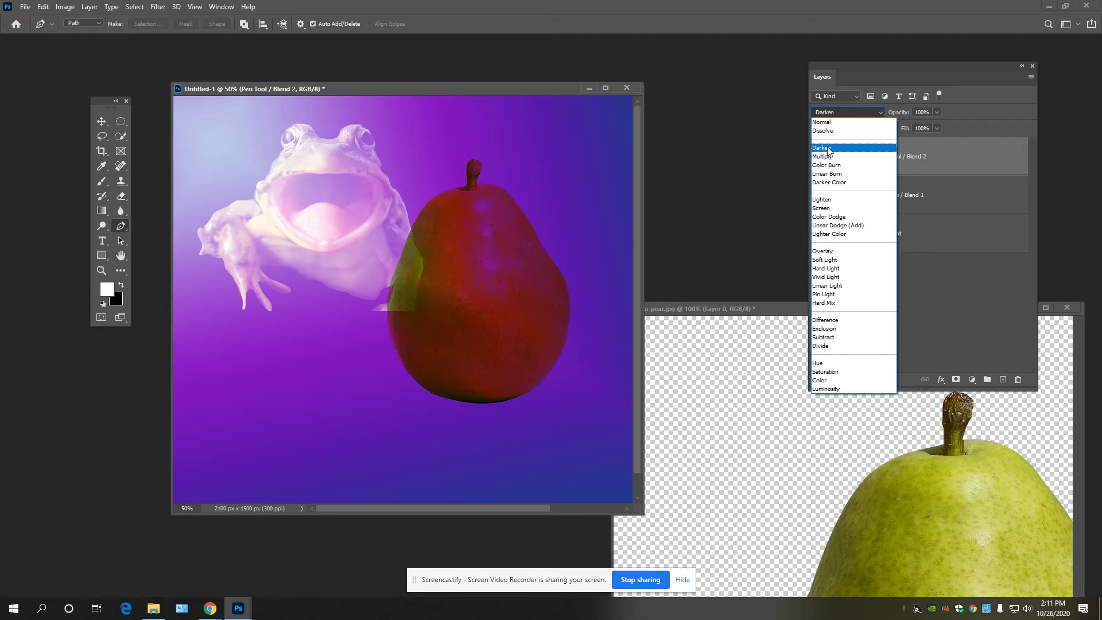
click(828, 347)
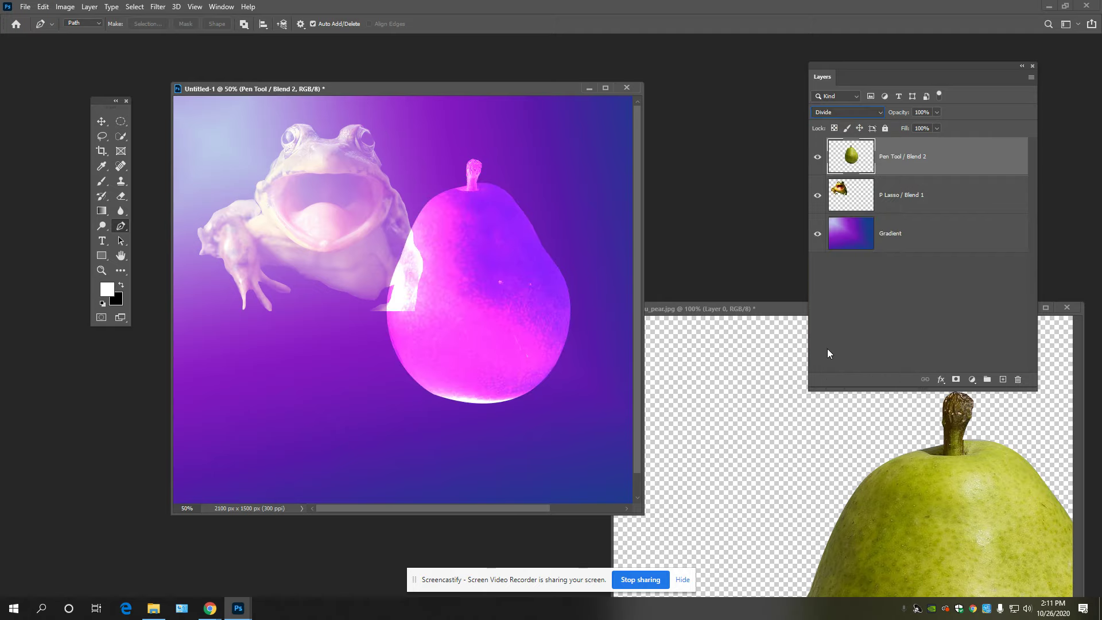
Step: Free-transform the pear down to a small size inside the frog's mouth
key(ctrl+t)
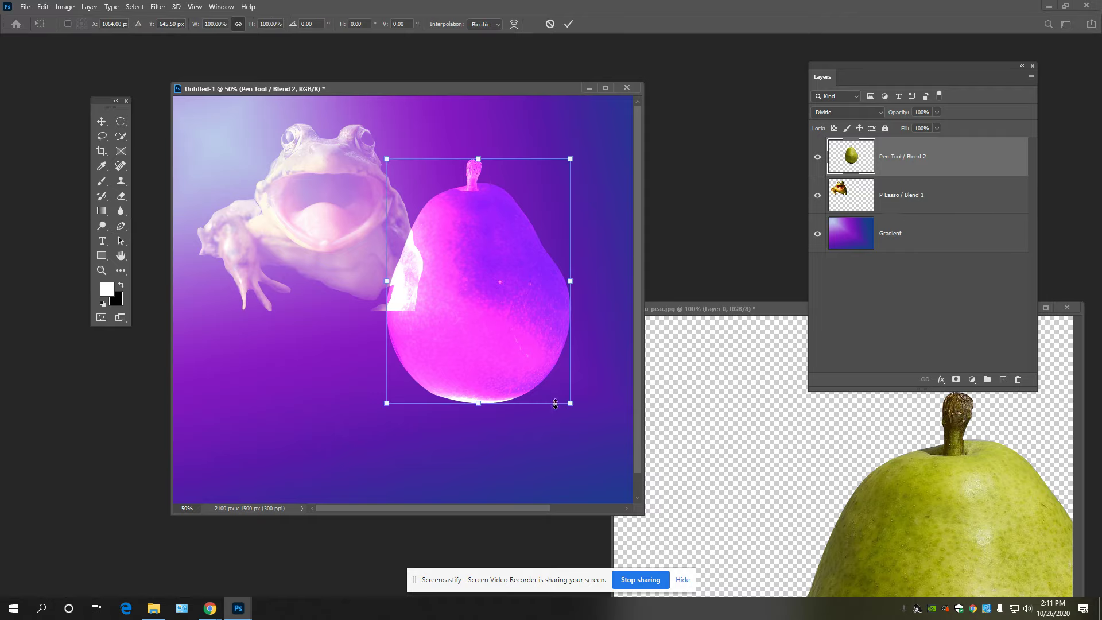
drag(574, 404, 327, 217)
key(Return)
key(p)
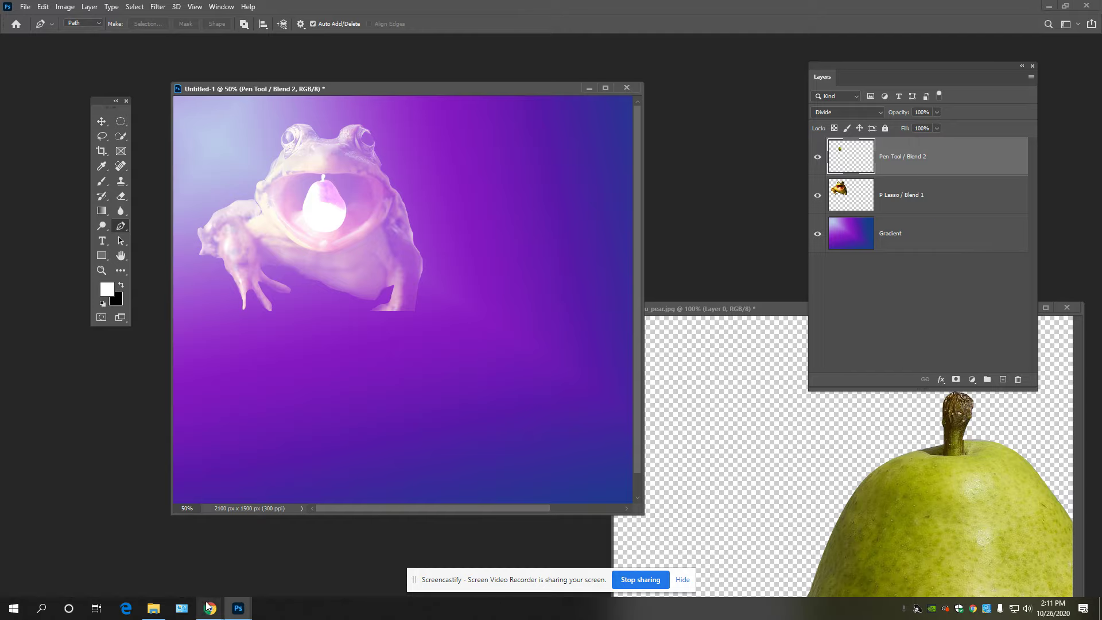
Step: Close the pear image preview and scroll through the PS Review 2020 Google Doc
mouse_move(210, 607)
click(133, 549)
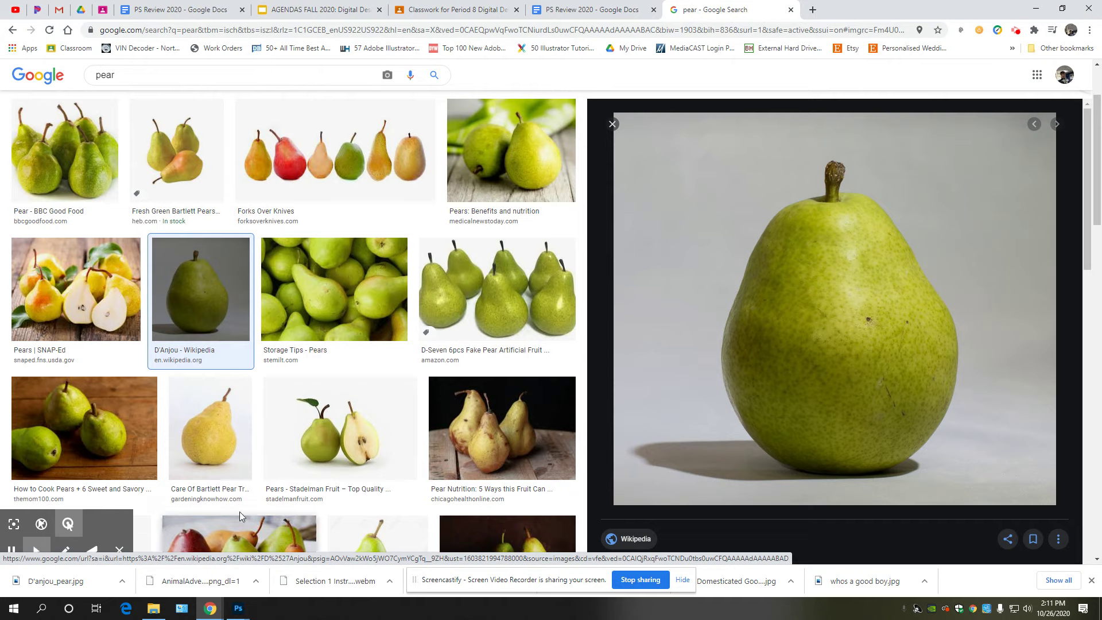
click(609, 120)
click(597, 12)
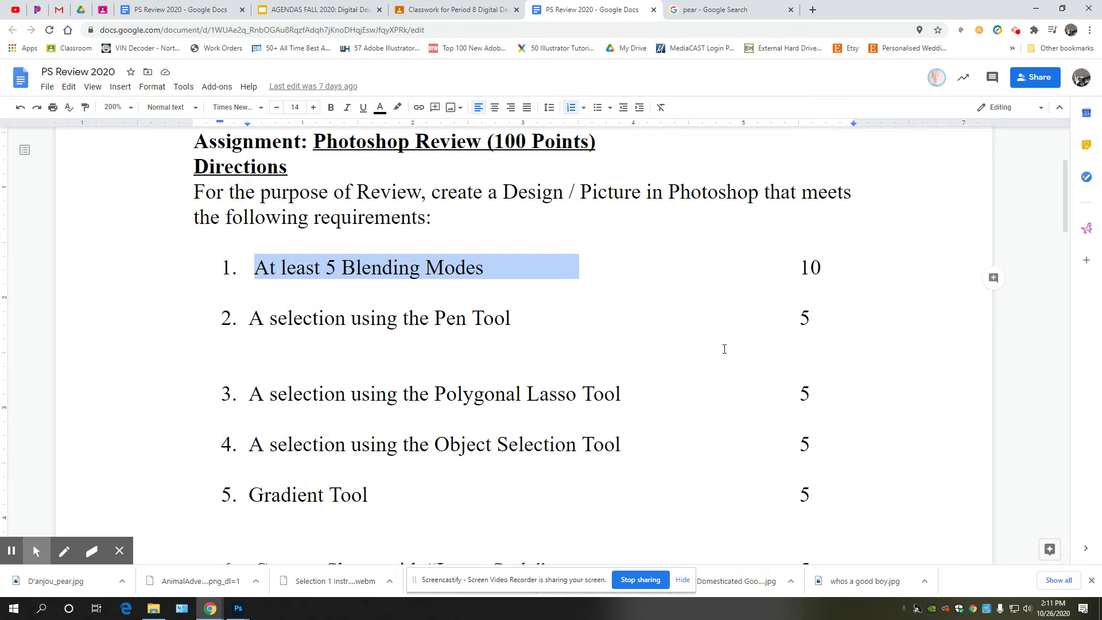
scroll(281, 242, down, 2)
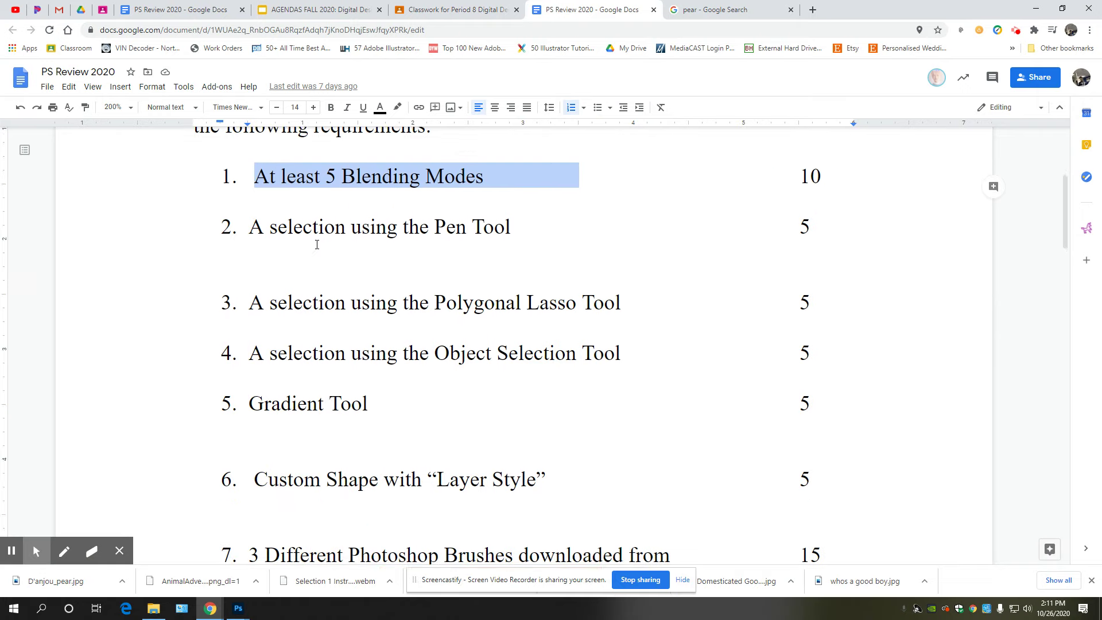
scroll(459, 236, up, 1)
scroll(505, 252, down, 2)
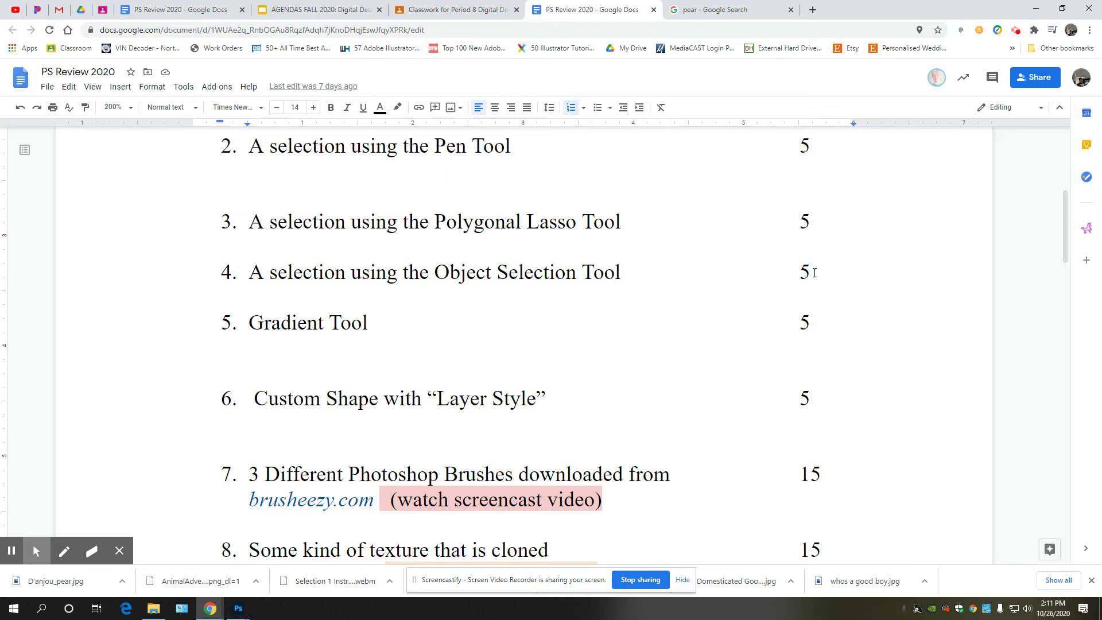
Step: Highlight the Object Selection Tool and Gradient Tool requirements, then return to the Photoshop composition
drag(814, 273, 249, 273)
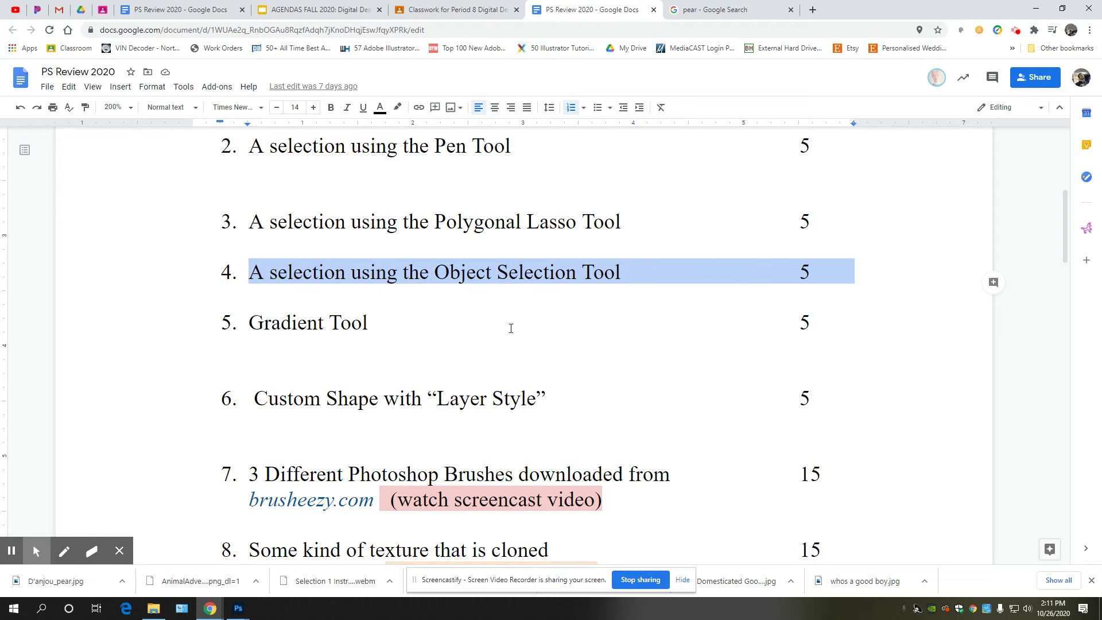
scroll(342, 271, down, 2)
click(373, 209)
shift+click(147, 215)
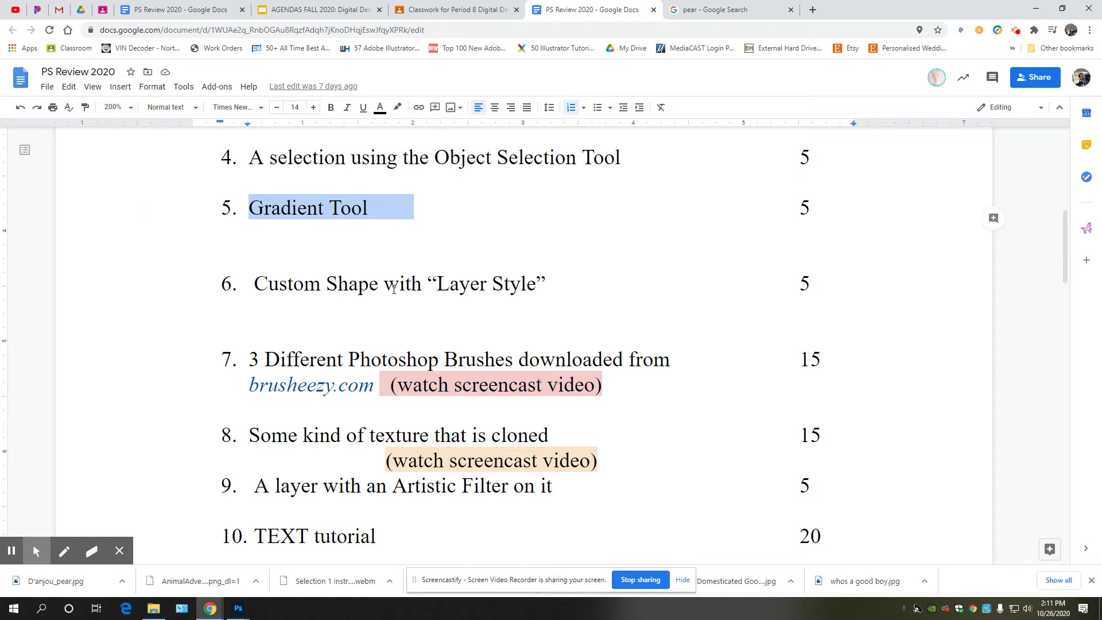
click(239, 609)
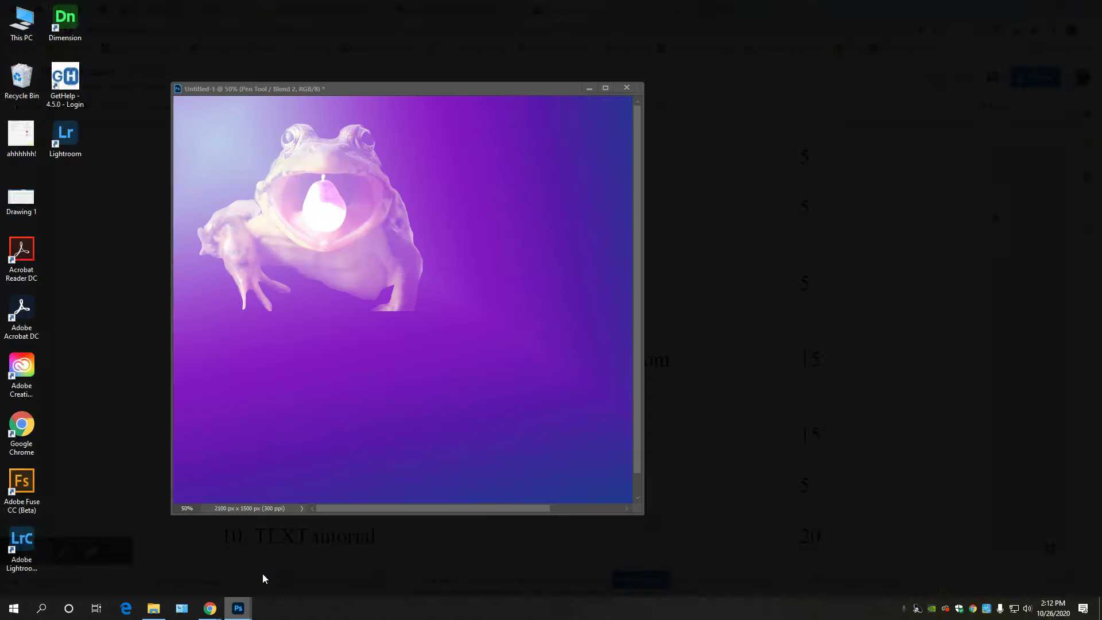
click(263, 574)
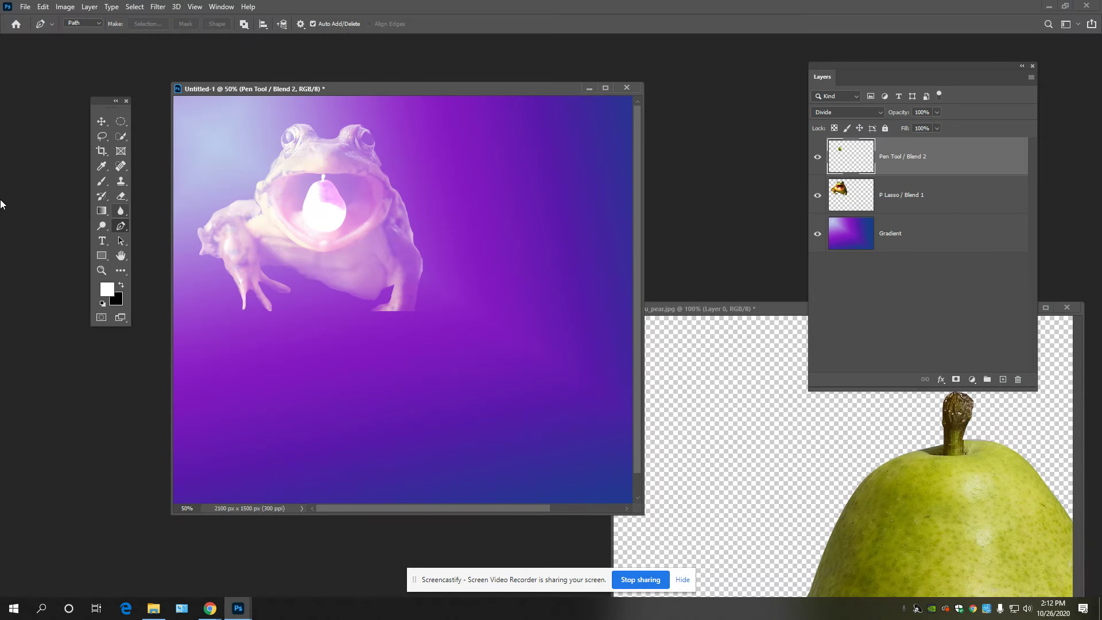
Step: Switch from the Rectangle tool to the Custom Shape Tool
key(u)
right_click(108, 255)
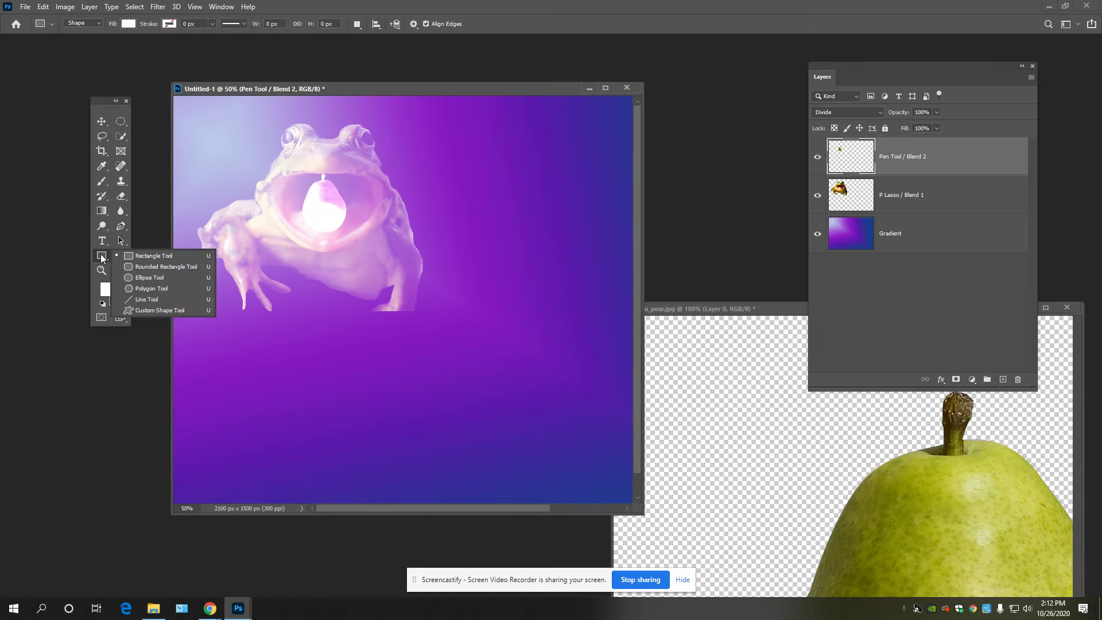
click(159, 311)
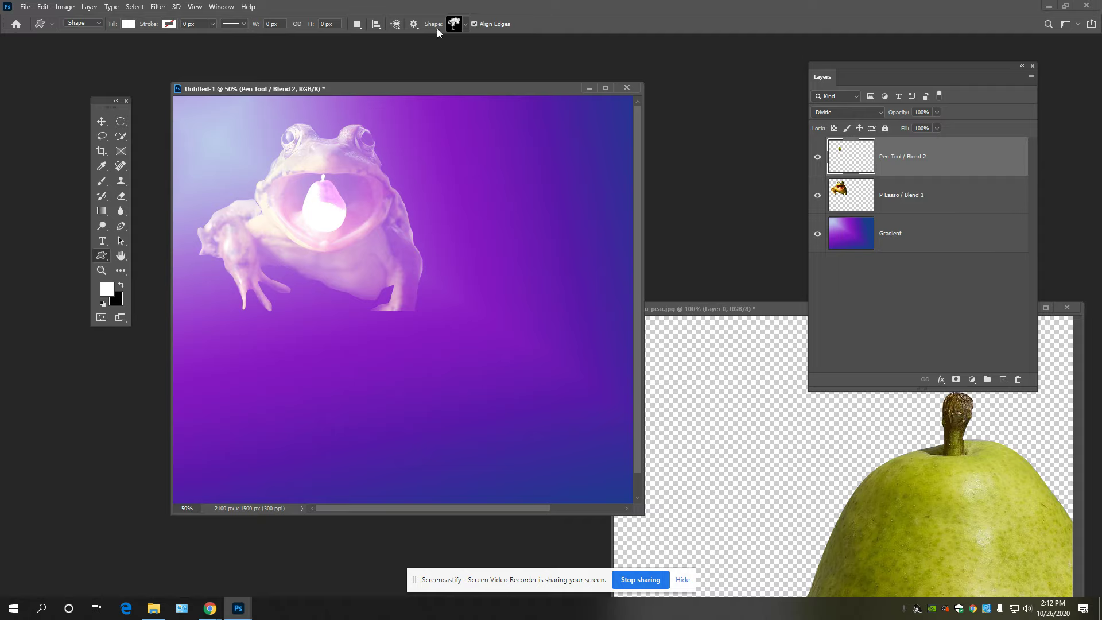
Step: Show the Shape picker's shapes as large thumbnails and enlarge the picker
click(466, 24)
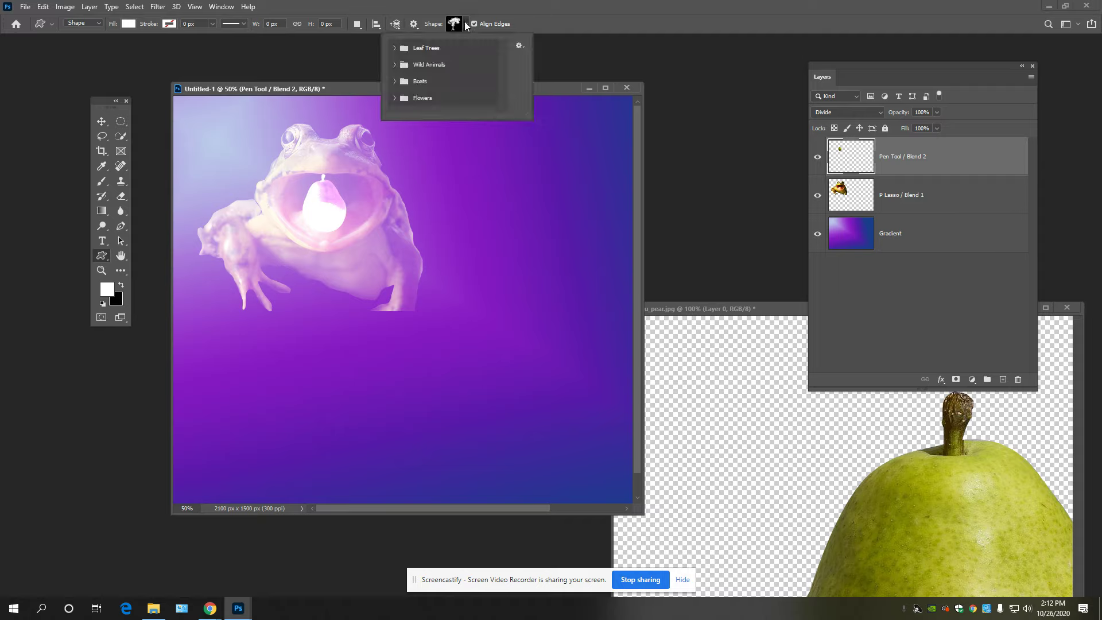
click(393, 98)
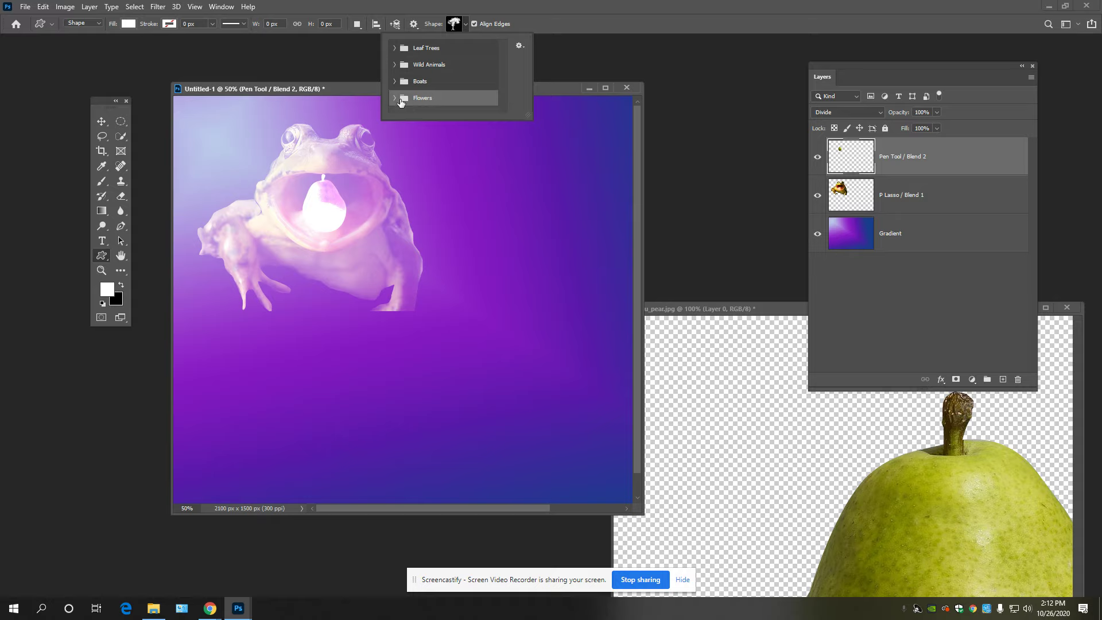
click(520, 44)
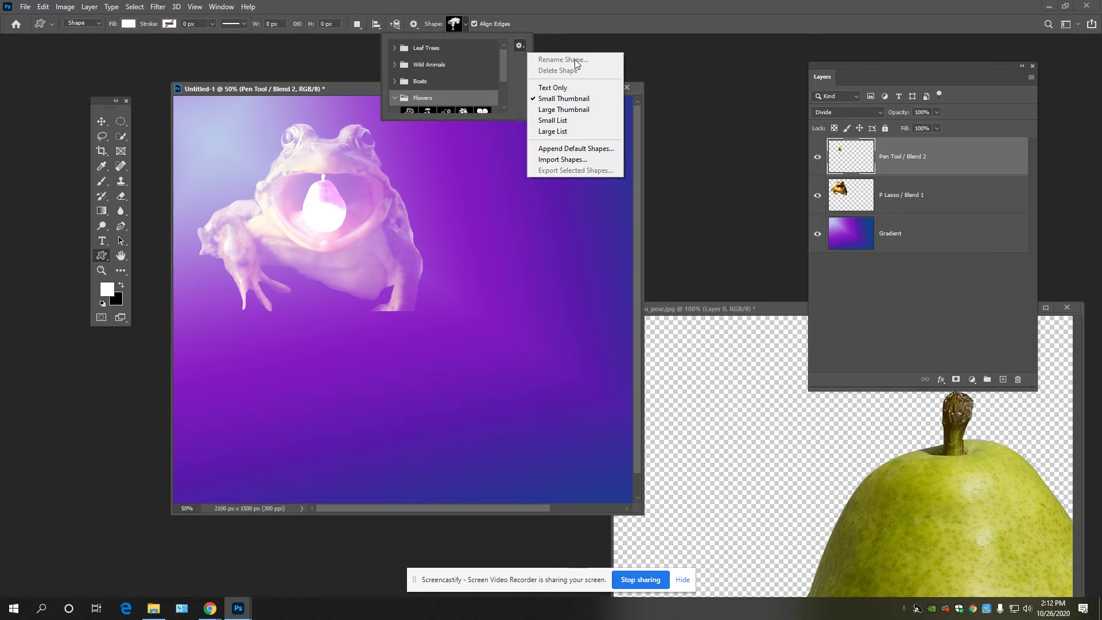
click(564, 109)
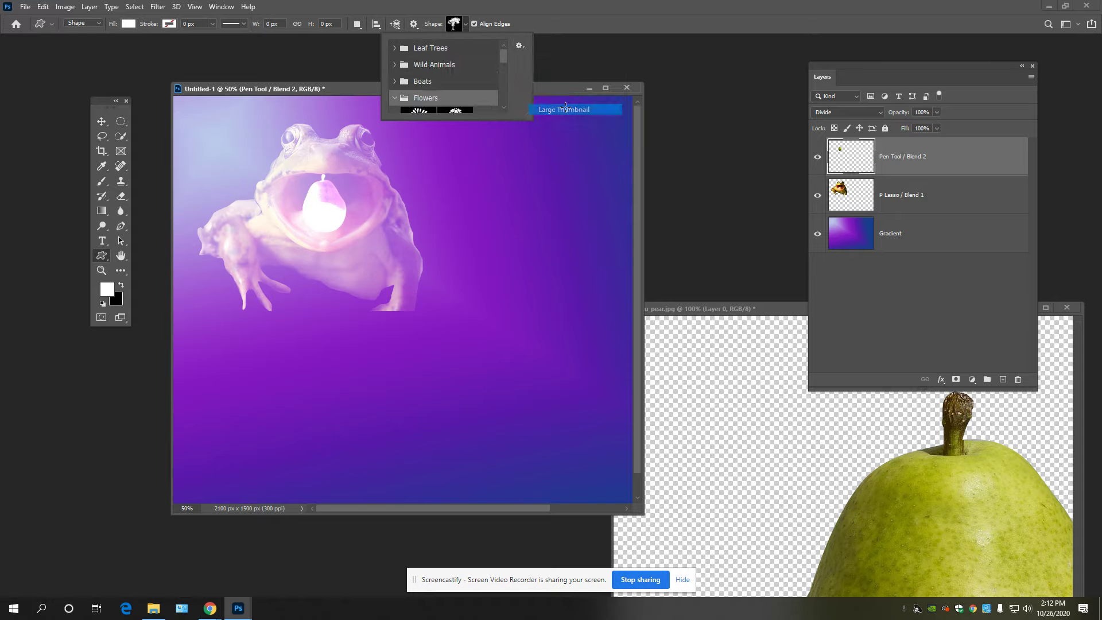
click(520, 45)
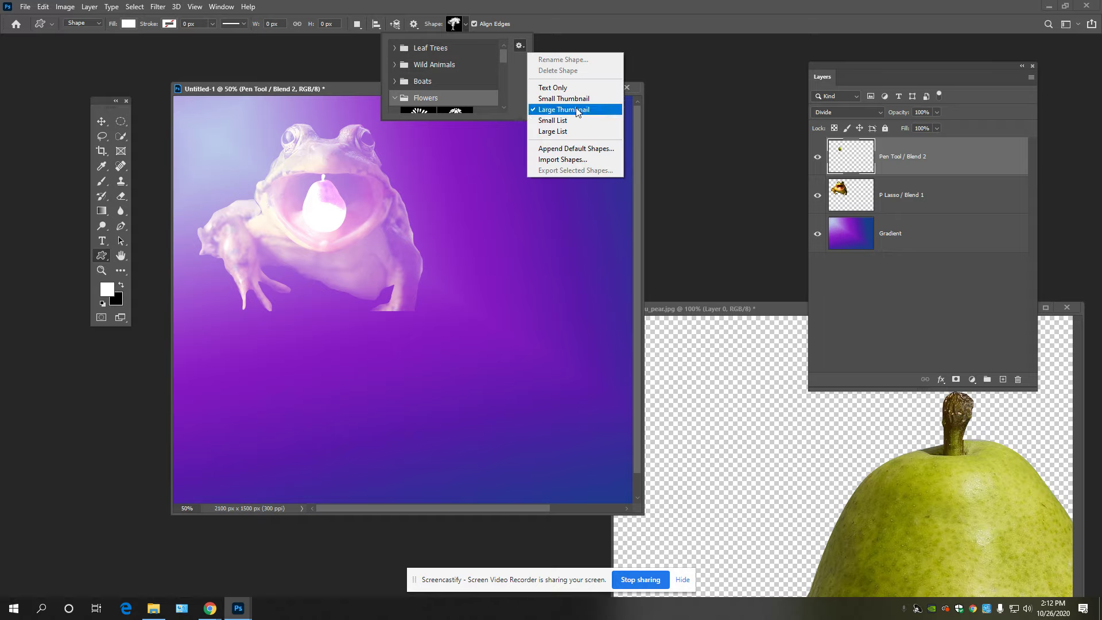
click(647, 95)
drag(533, 116, 934, 266)
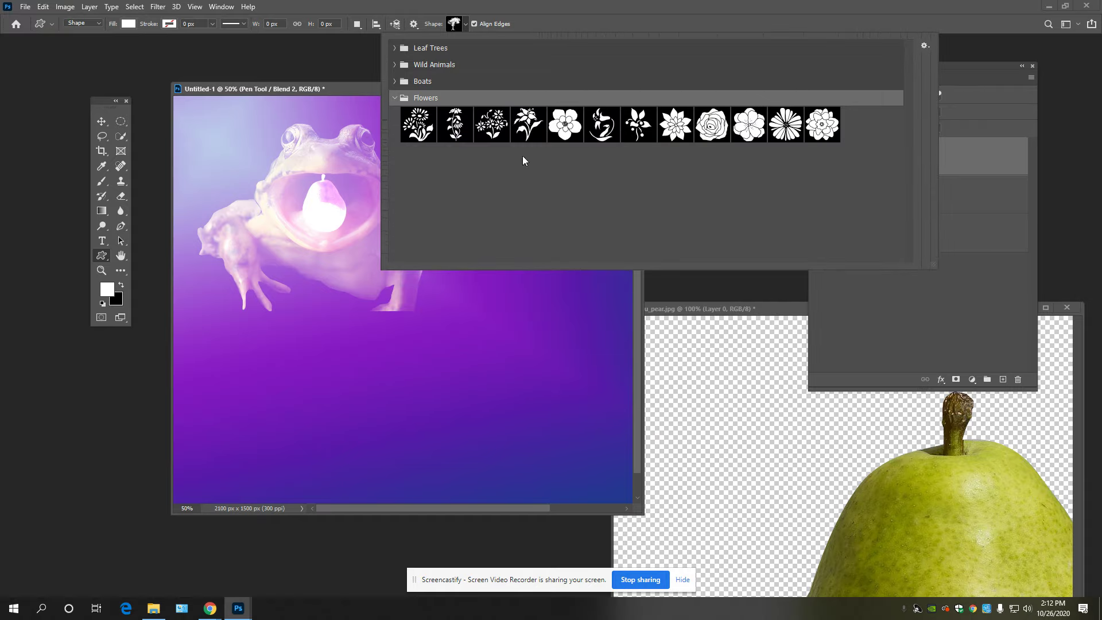
Step: Browse the shape groups and pick the palm tree from Leaf Trees
click(395, 98)
click(394, 81)
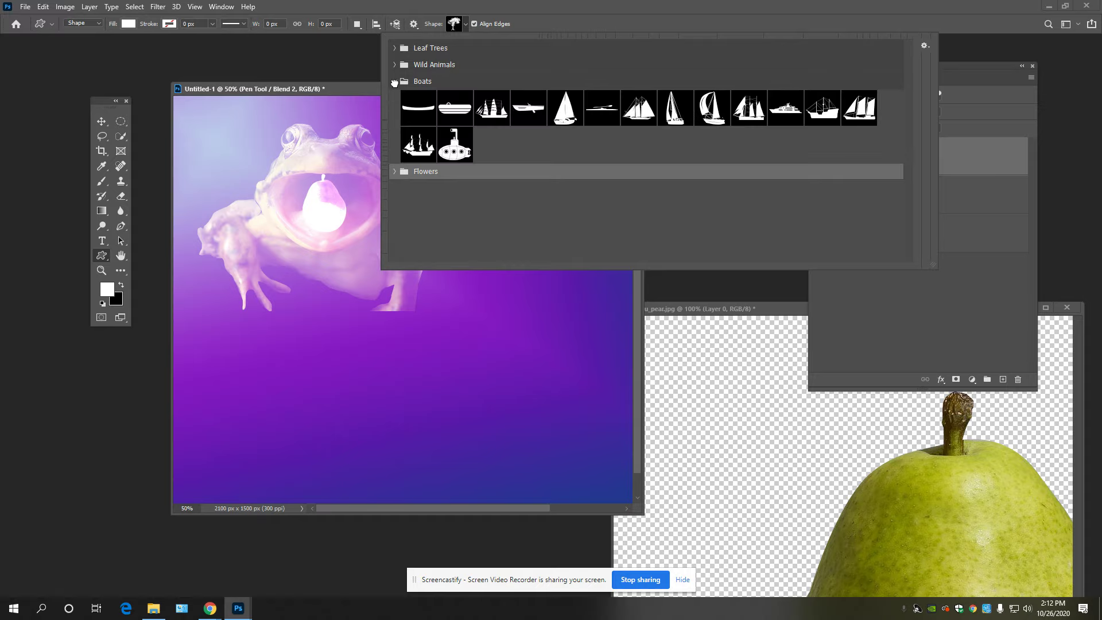
click(394, 81)
click(395, 64)
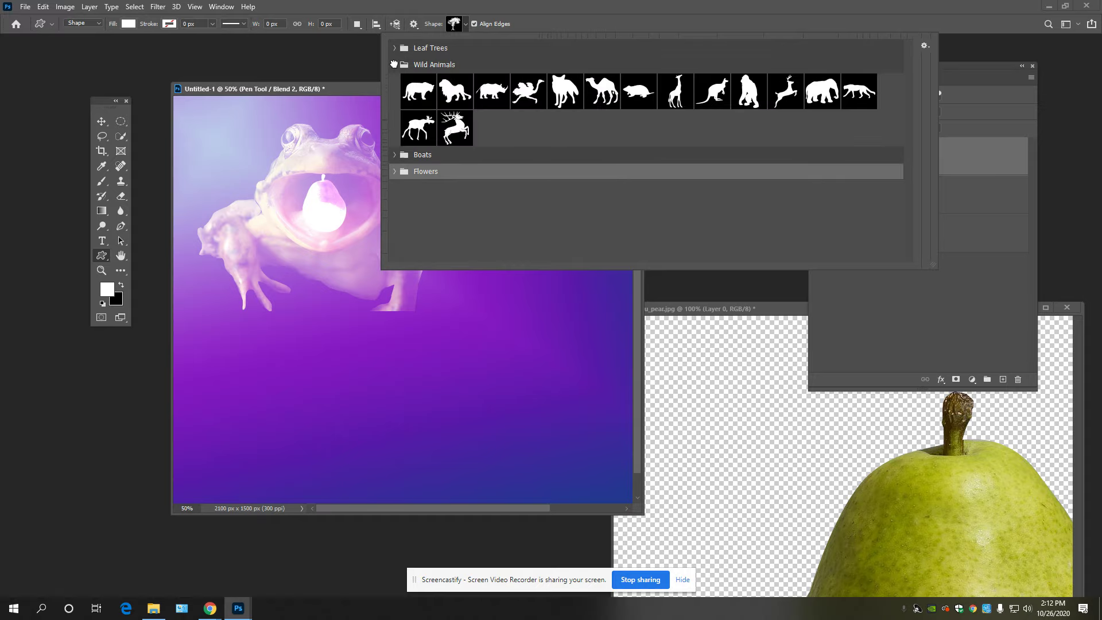
click(394, 64)
click(394, 47)
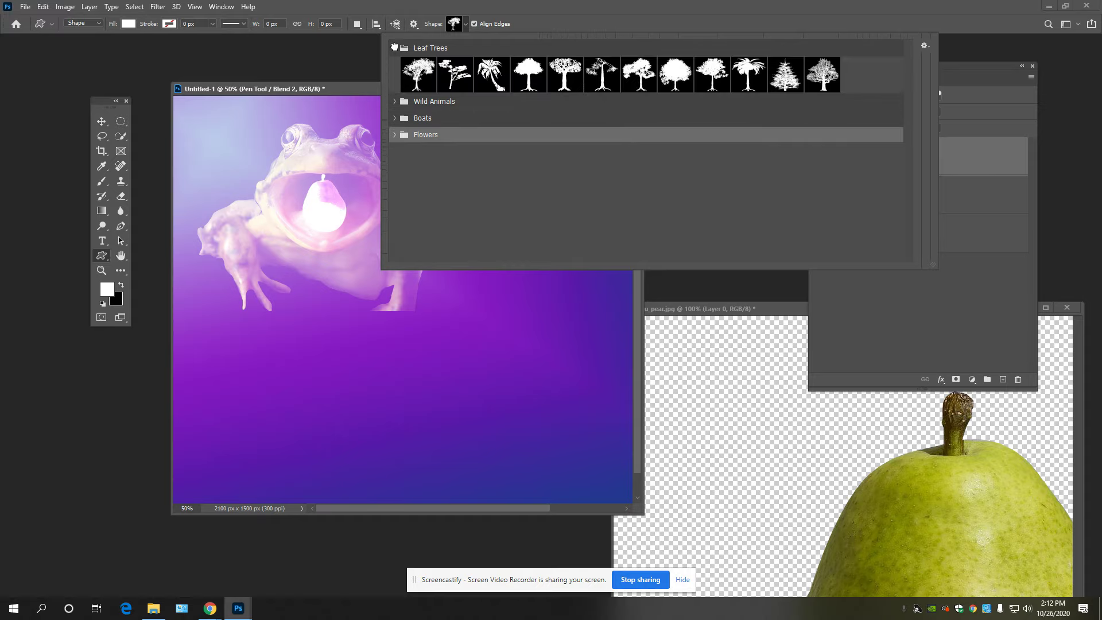
click(395, 48)
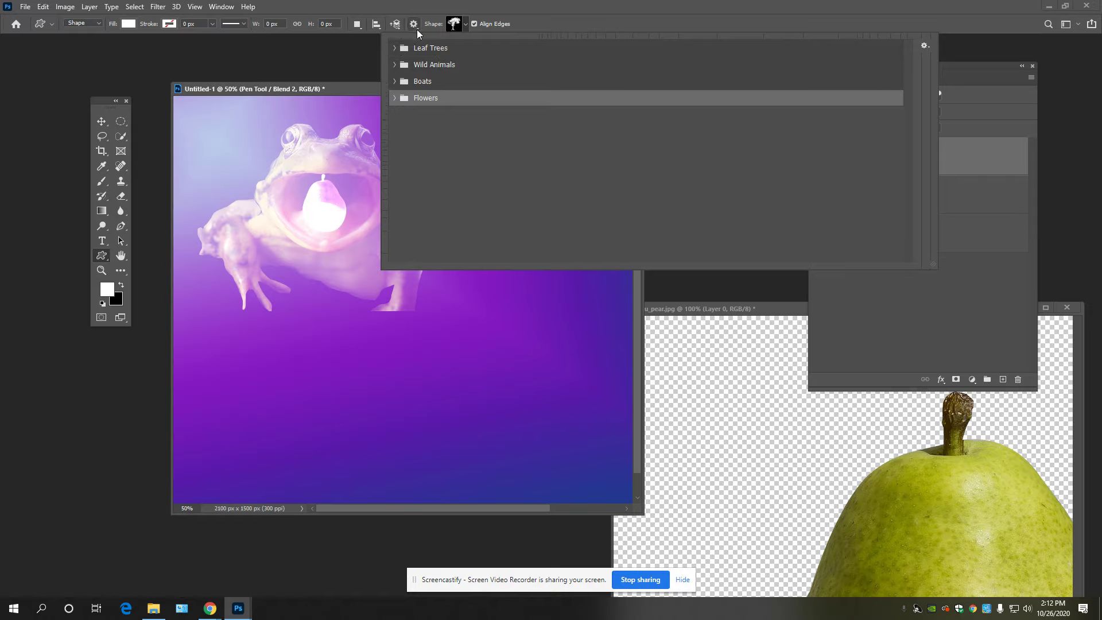
click(394, 49)
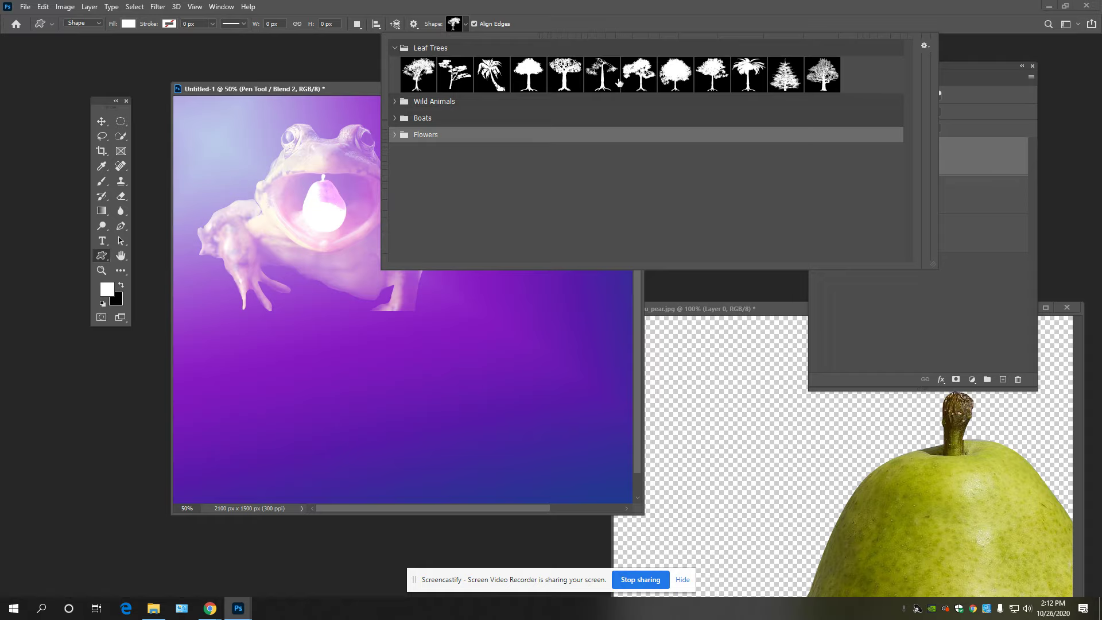
click(745, 78)
Step: Draw the palm tree shape right of the frog and nudge it up and left
key(Return)
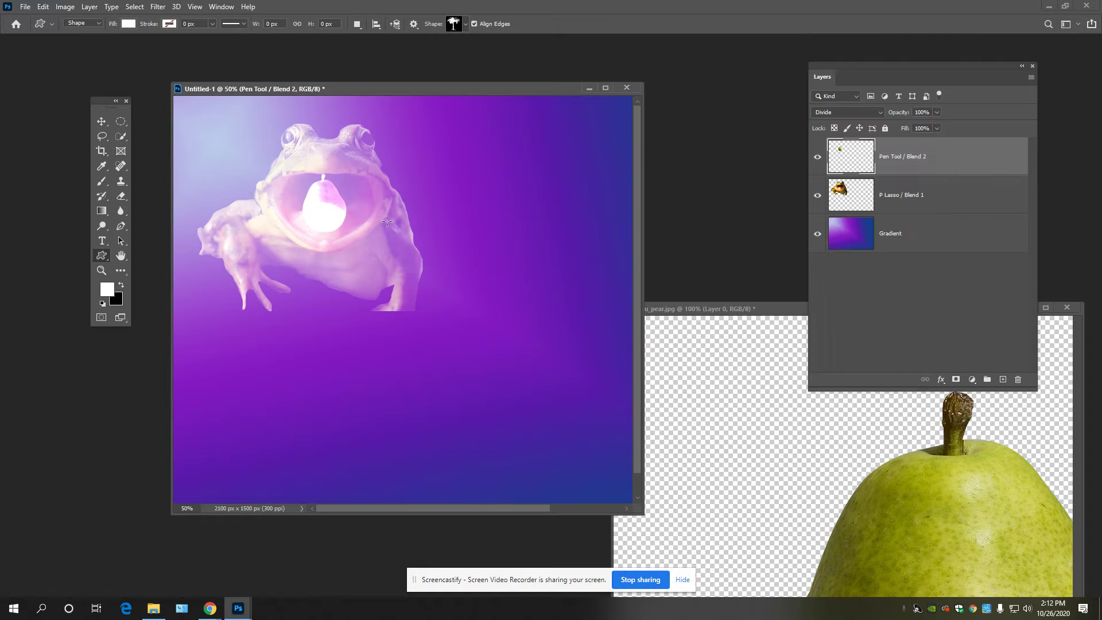
drag(438, 472, 618, 181)
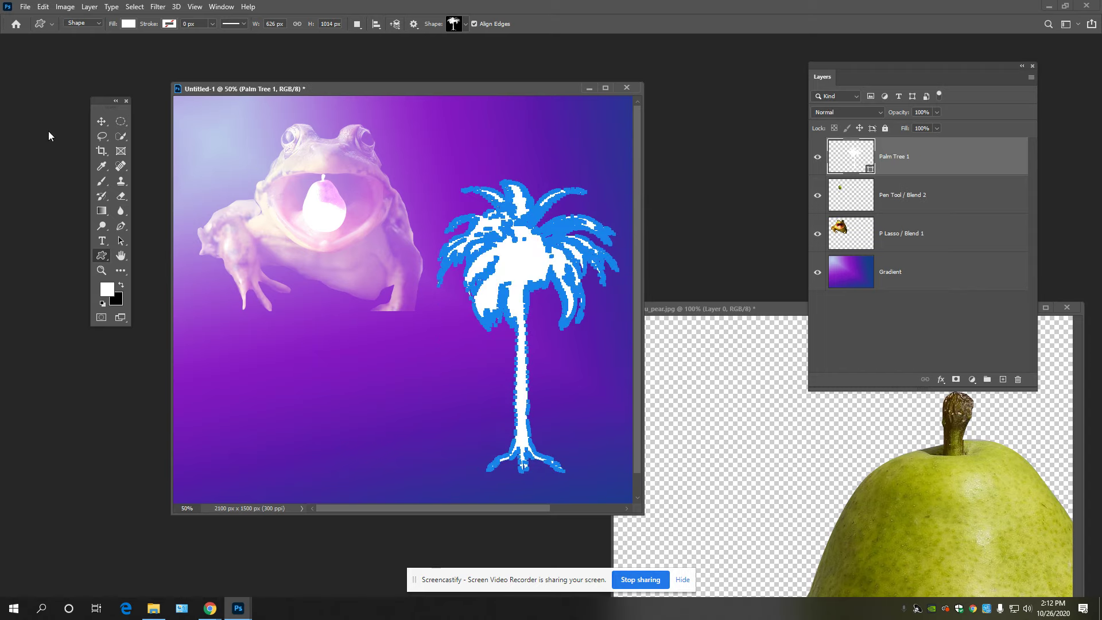
click(102, 121)
drag(533, 273, 517, 222)
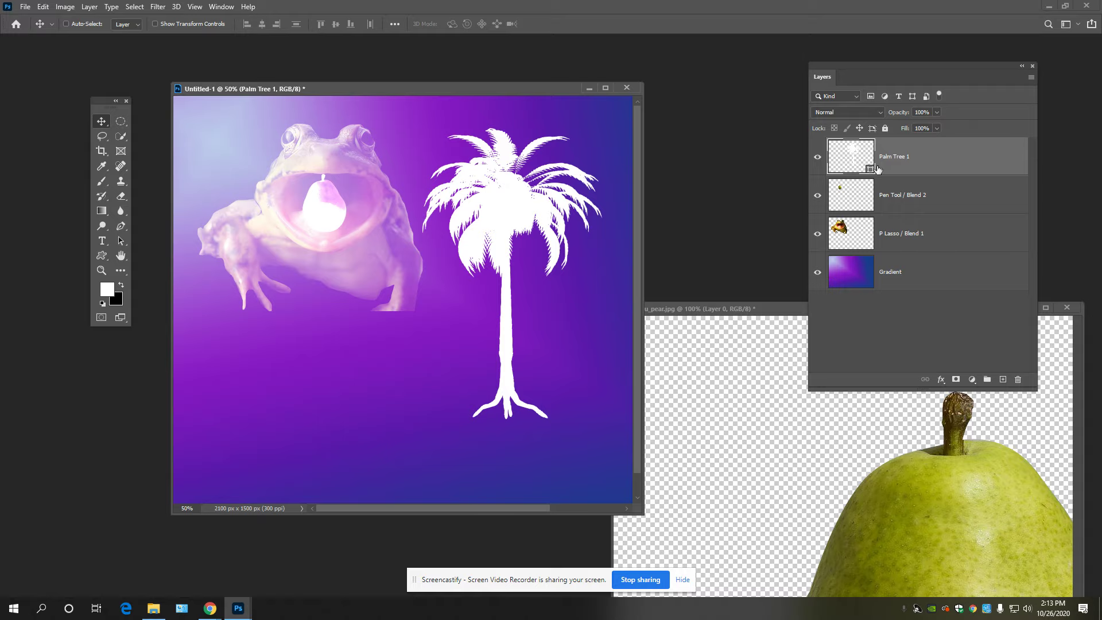
Step: Change the palm tree's fill colour to red on the Palm Tree 1 layer
double_click(856, 162)
drag(460, 111, 689, 50)
click(758, 102)
click(755, 161)
drag(788, 172, 787, 161)
click(890, 93)
double_click(859, 163)
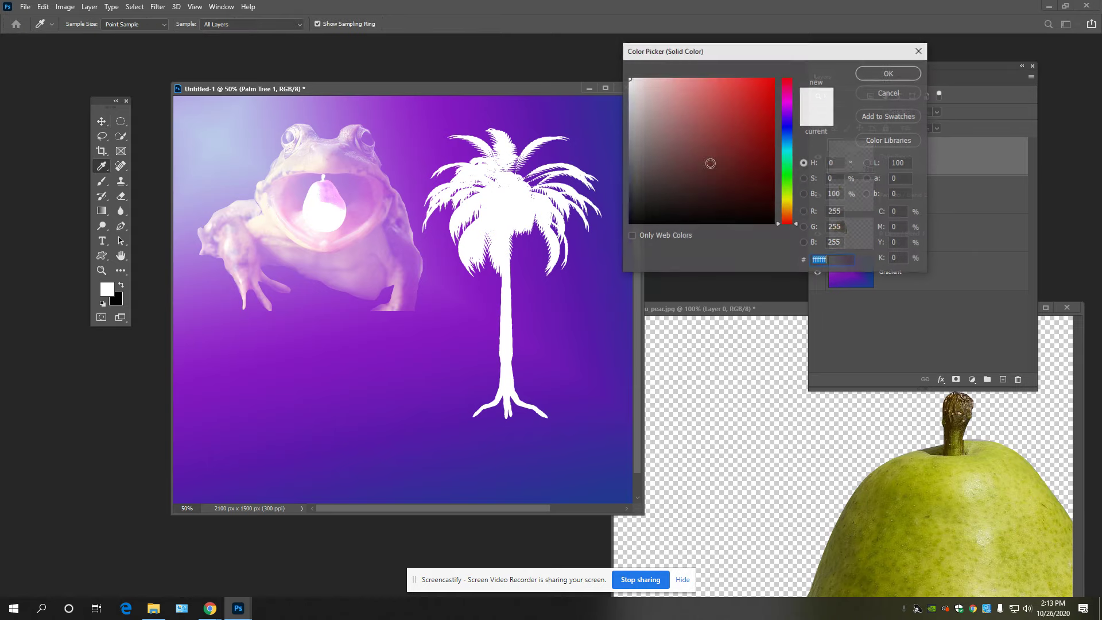
click(733, 122)
click(872, 74)
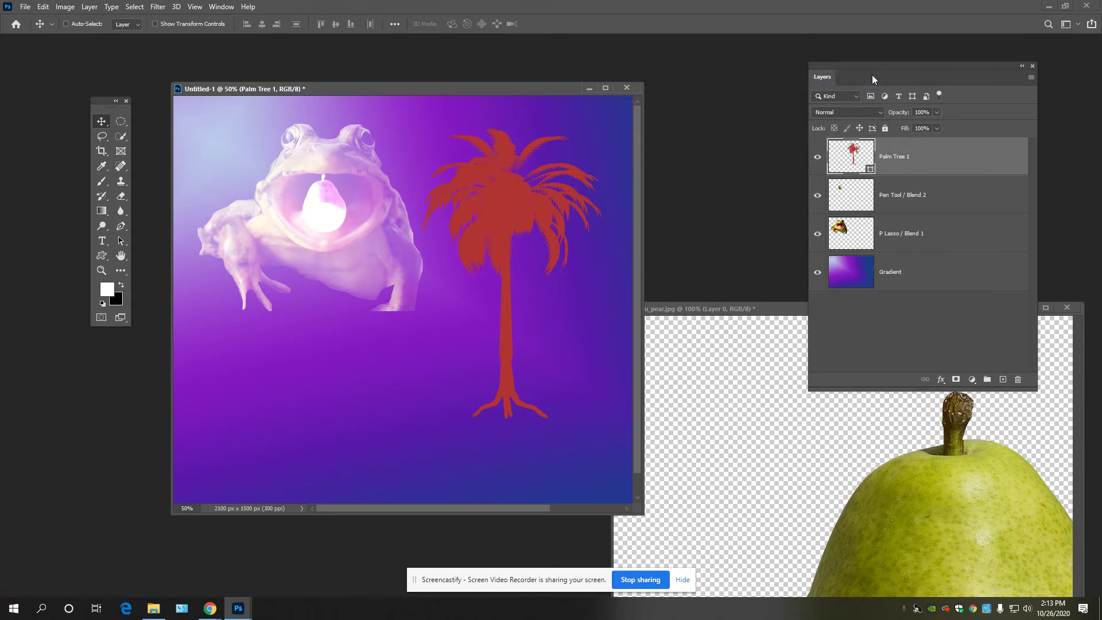
click(817, 157)
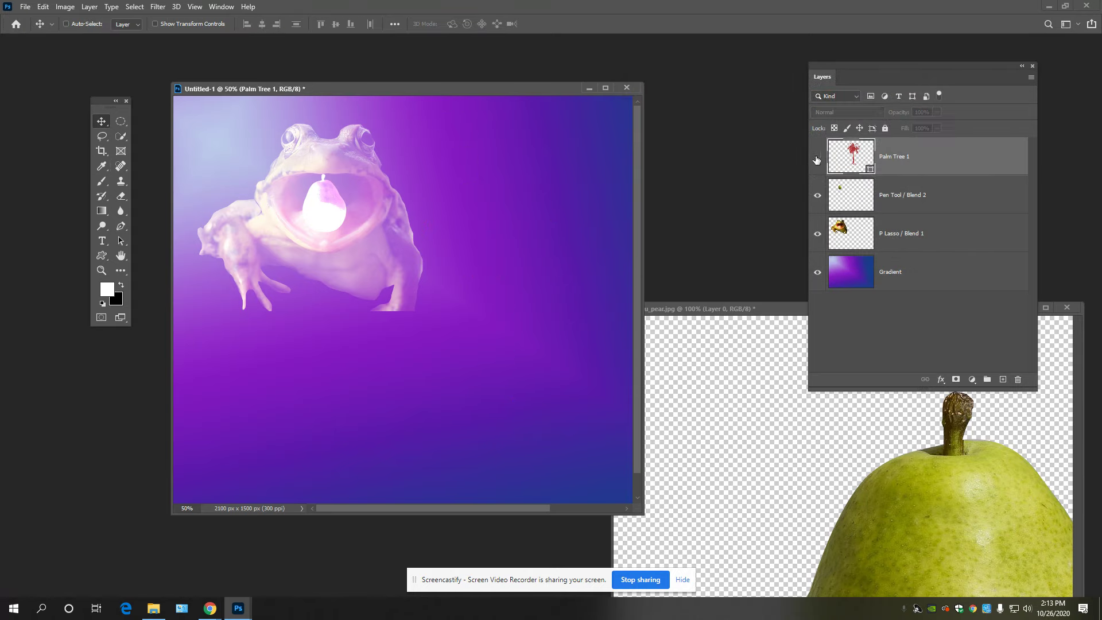
click(817, 157)
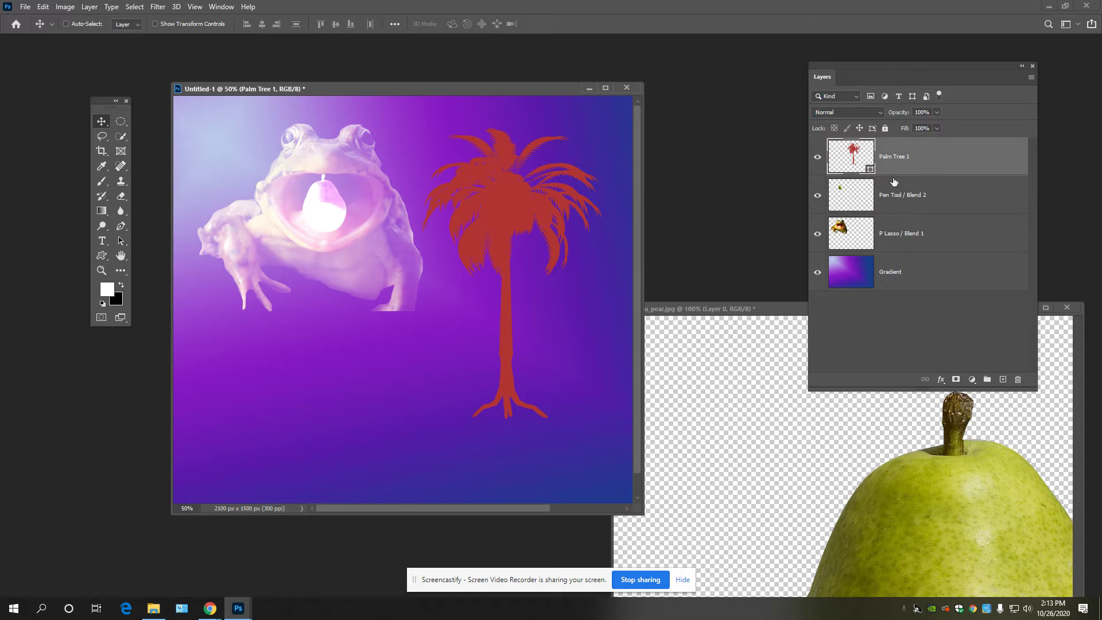
drag(841, 64, 730, 46)
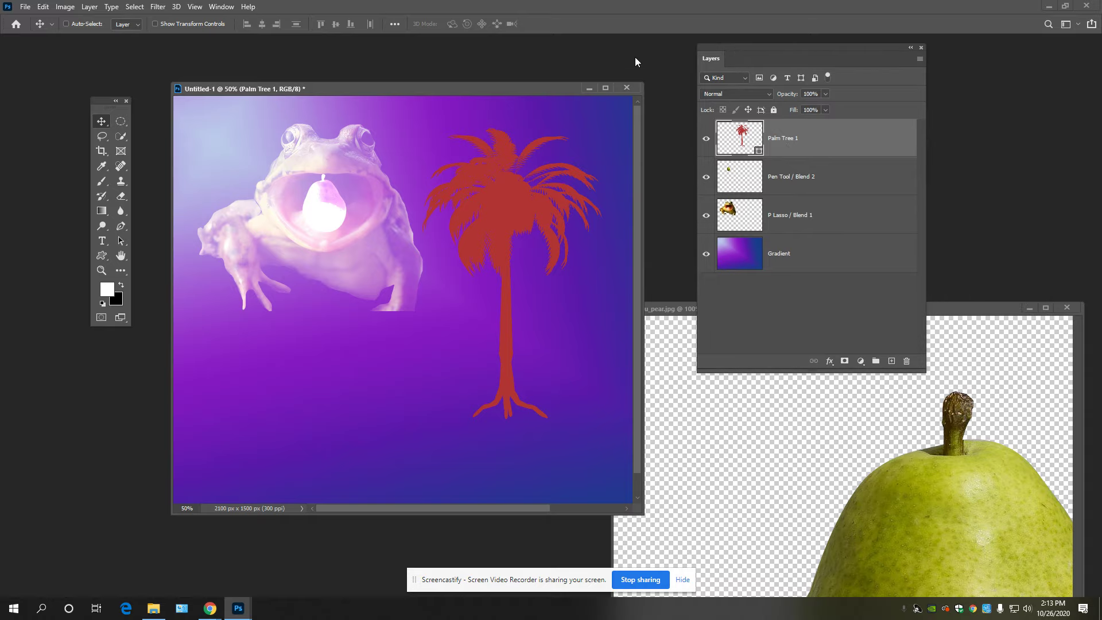
Step: Give the palm tree a Drop Shadow and Bevel & Emboss, trying then removing a Pattern Overlay
double_click(902, 139)
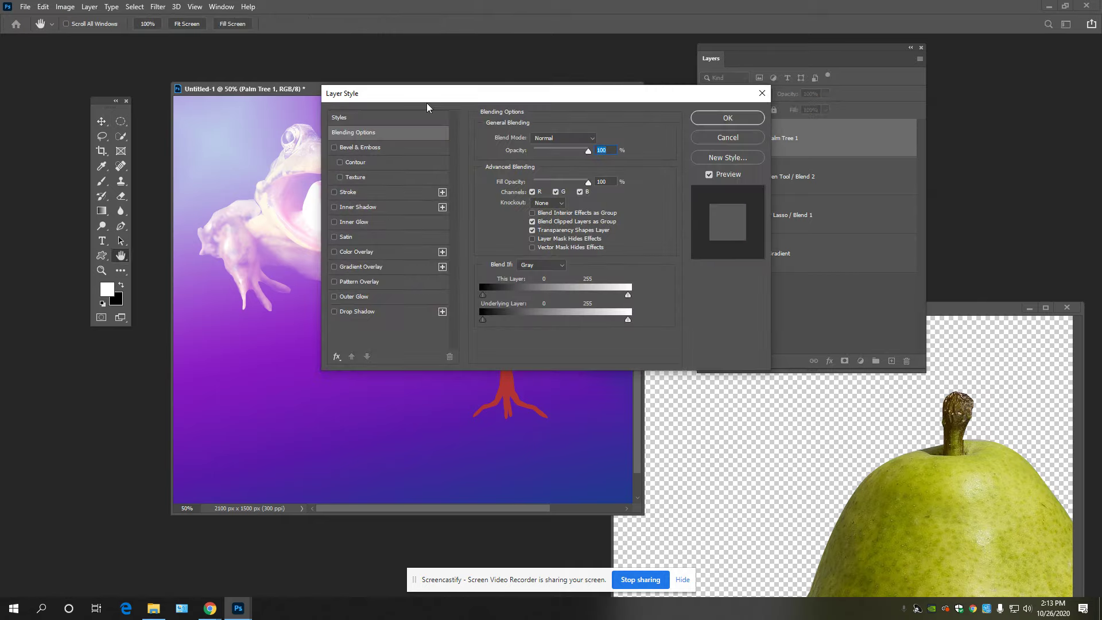
drag(406, 102, 746, 66)
click(749, 283)
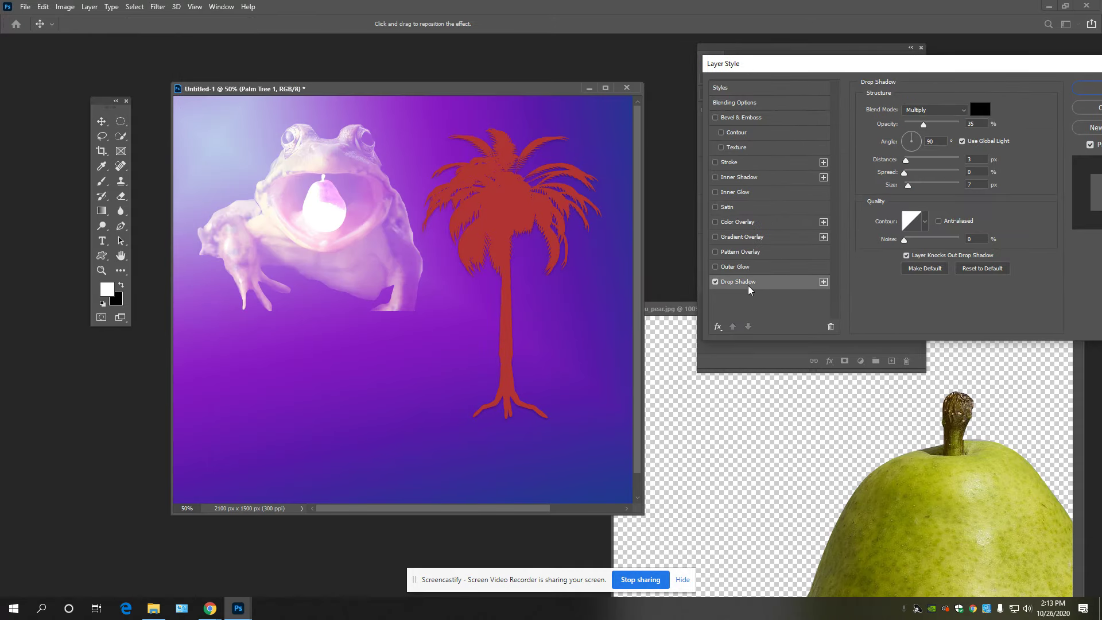
drag(906, 160, 913, 182)
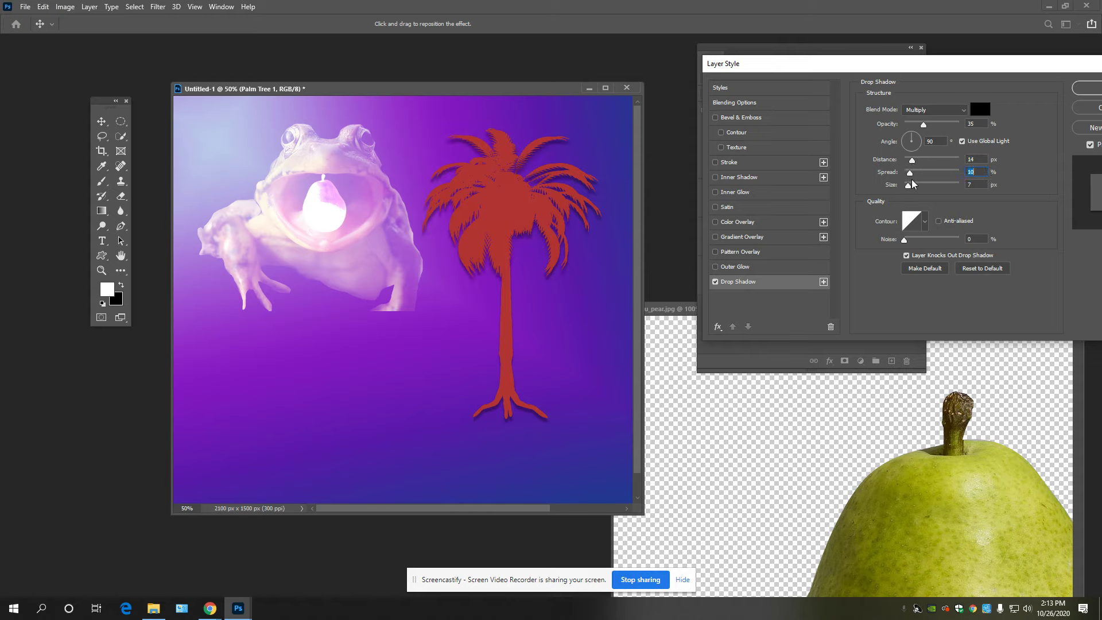
click(735, 119)
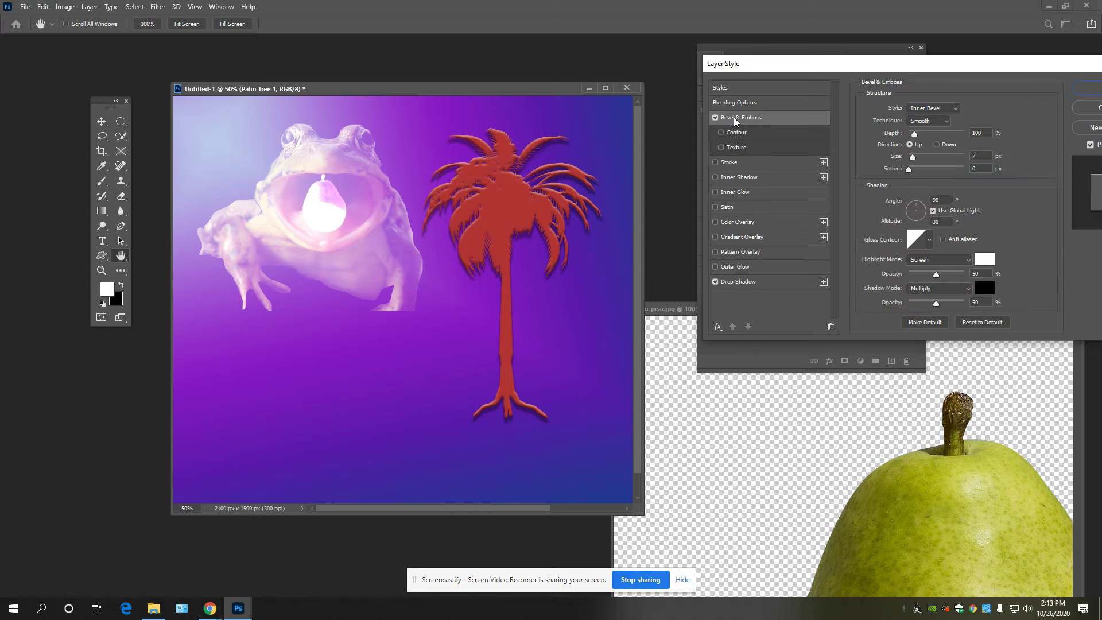
click(735, 253)
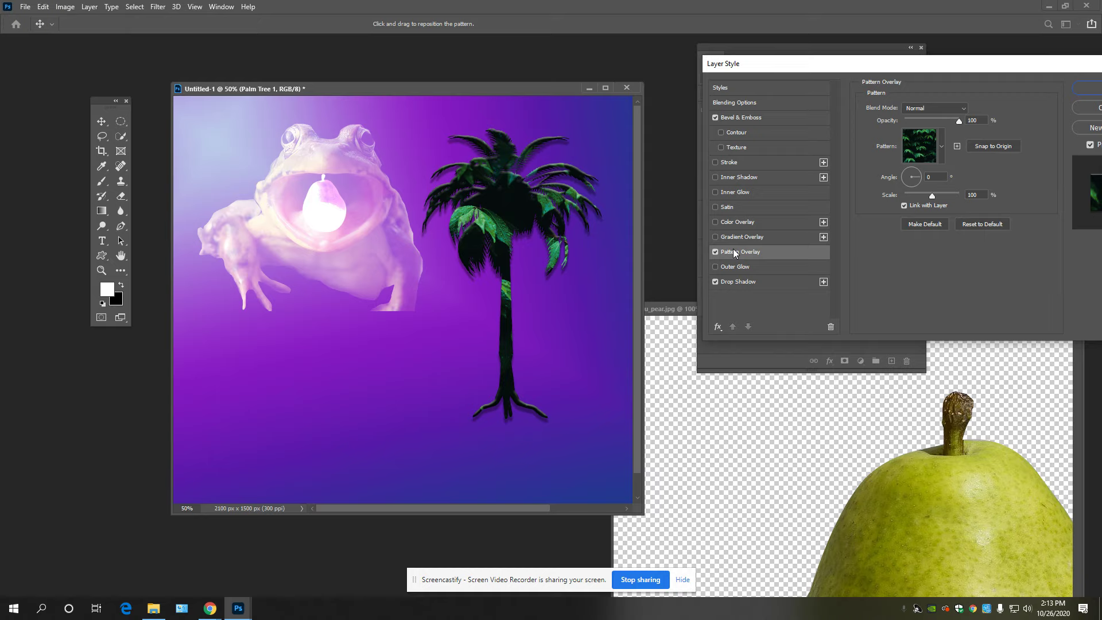
click(721, 148)
click(715, 252)
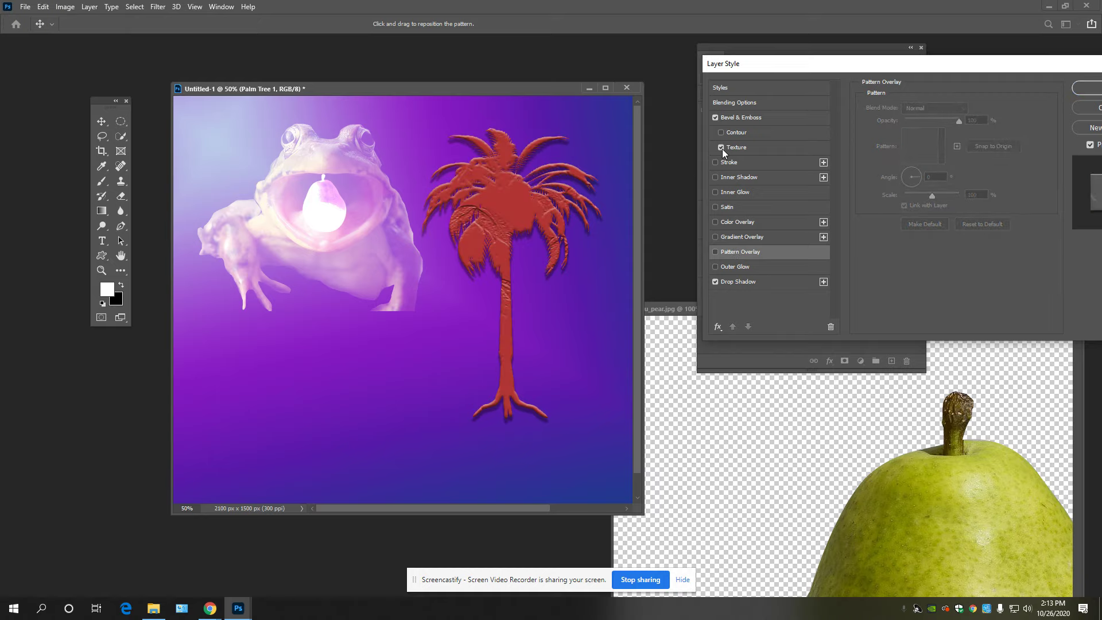
Step: Apply the first Grass pattern as the bevel's texture and confirm the layer style
click(771, 150)
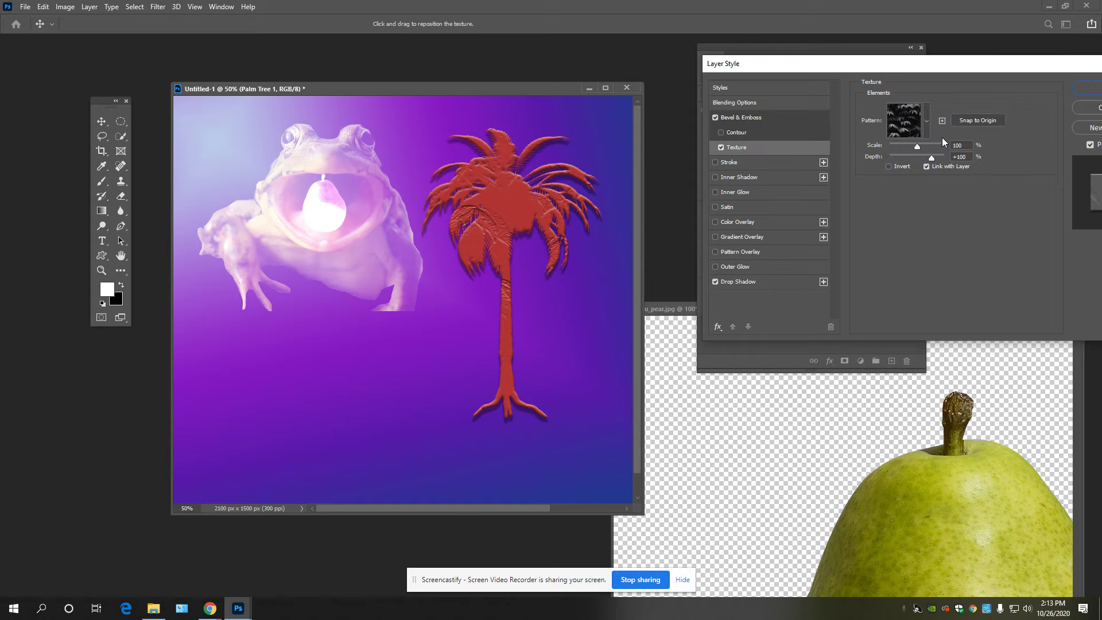
click(928, 121)
click(845, 171)
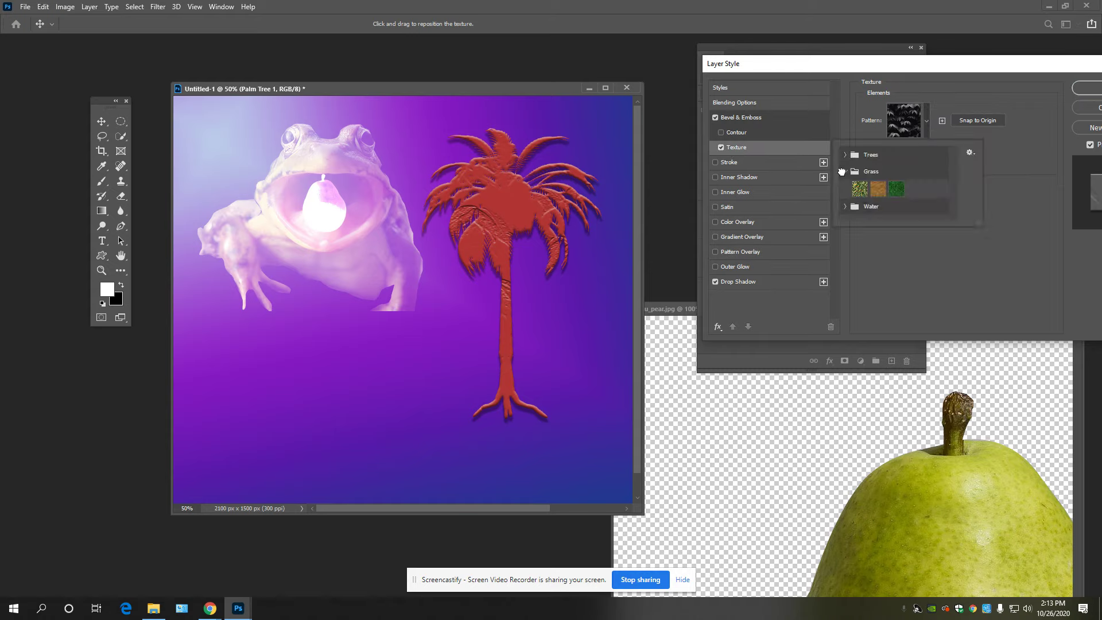
click(860, 189)
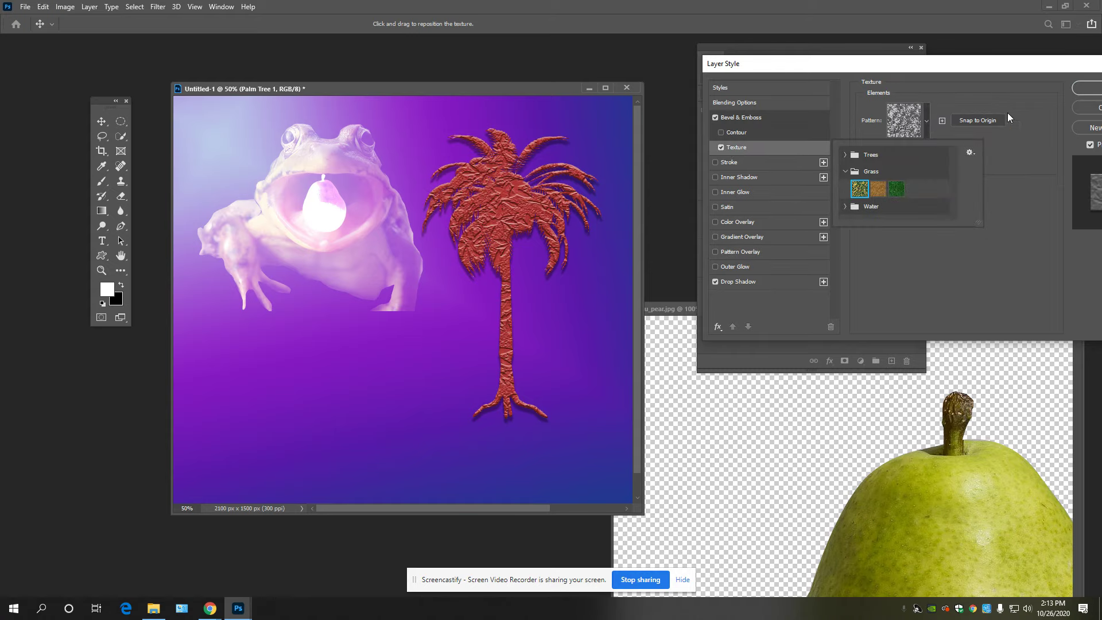
click(1093, 87)
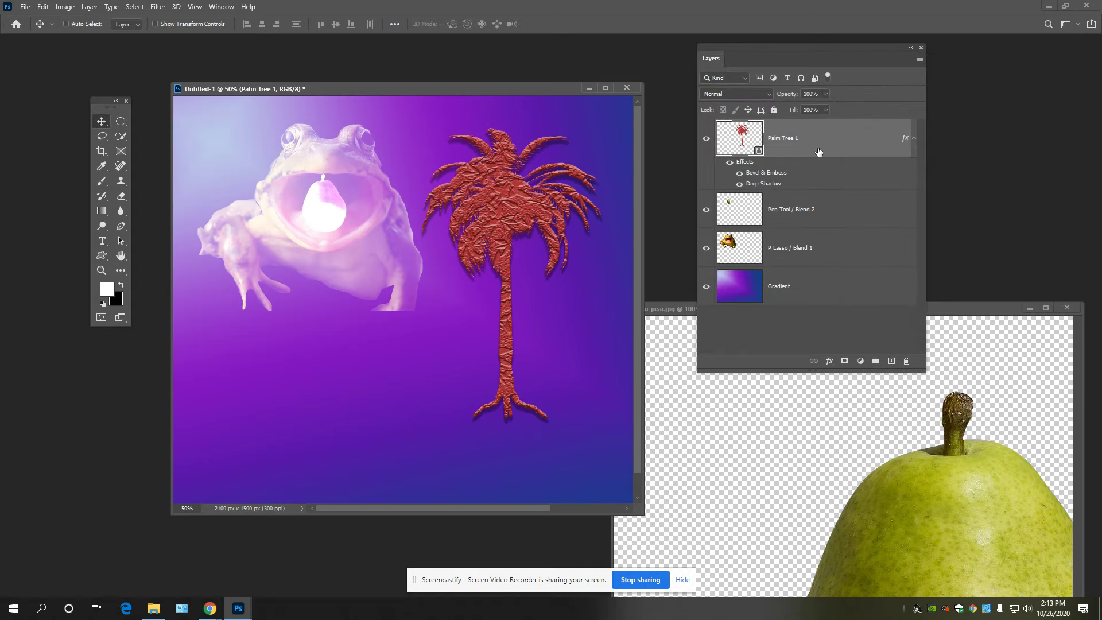
Step: Rename the Palm Tree 1 layer to 'Custom shape'
click(915, 141)
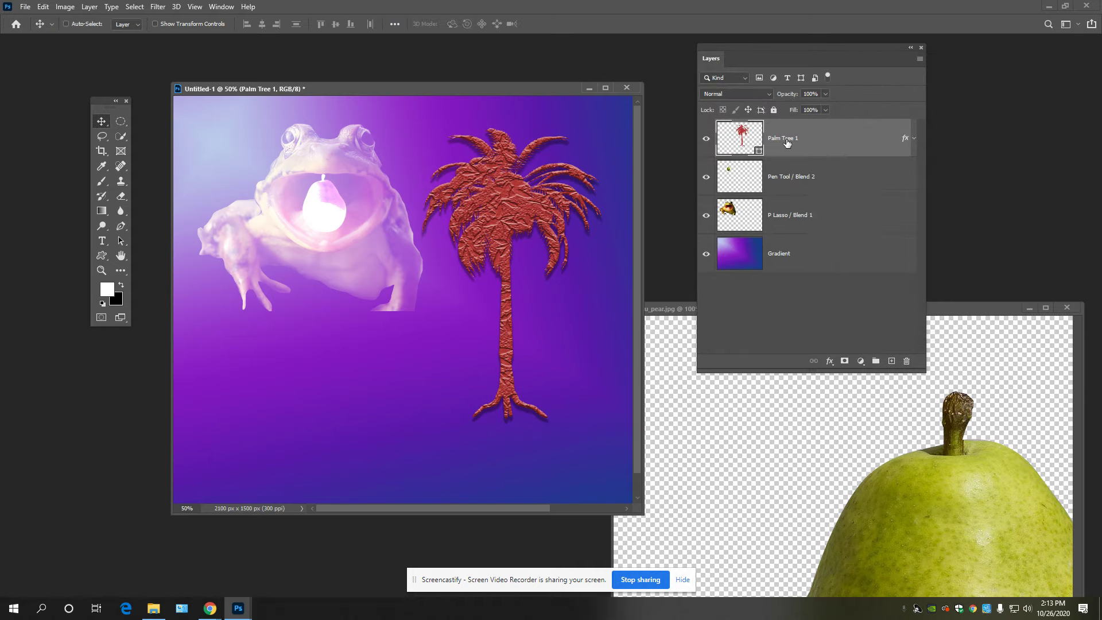
double_click(786, 141)
text(Custom shape)
key(Return)
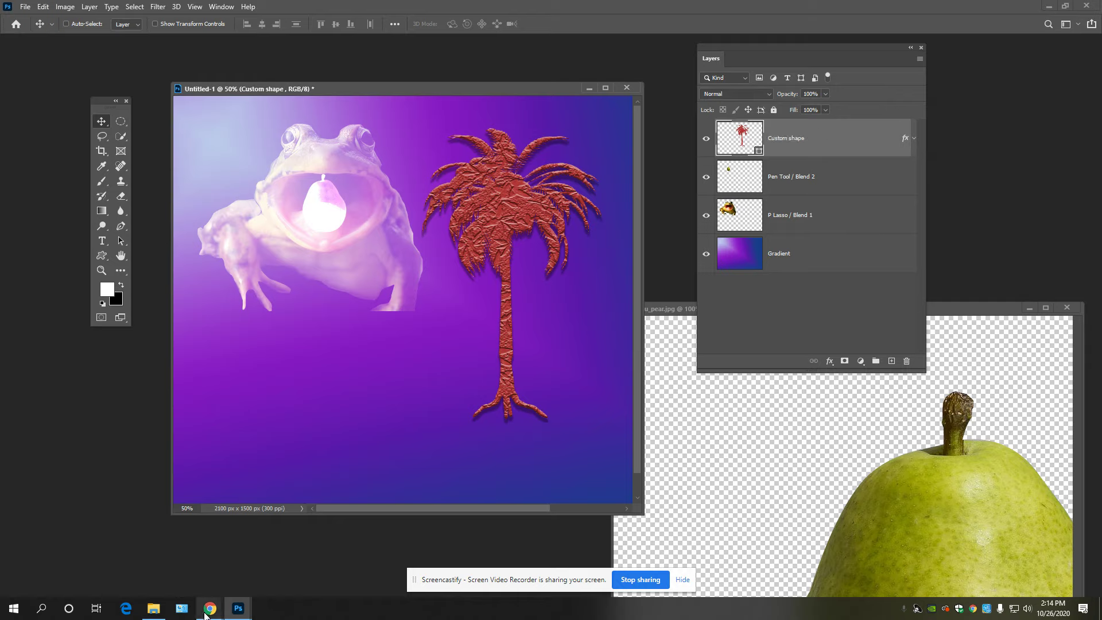
Step: In the PS Review 2020 document, open the text effects tutorial link, then close it
click(192, 568)
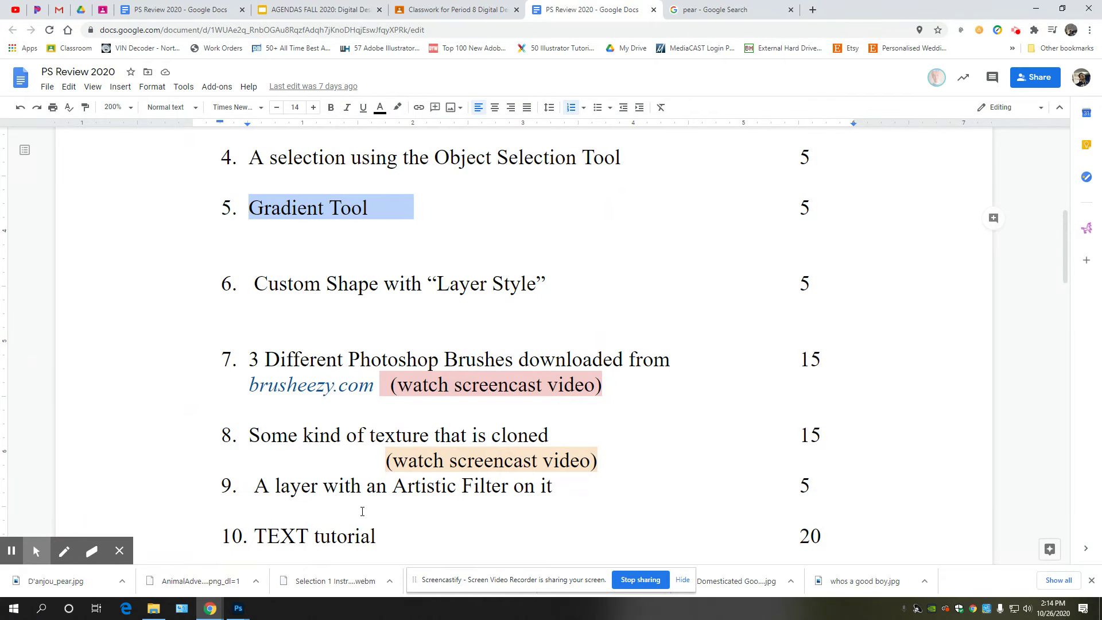
scroll(353, 505, down, 3)
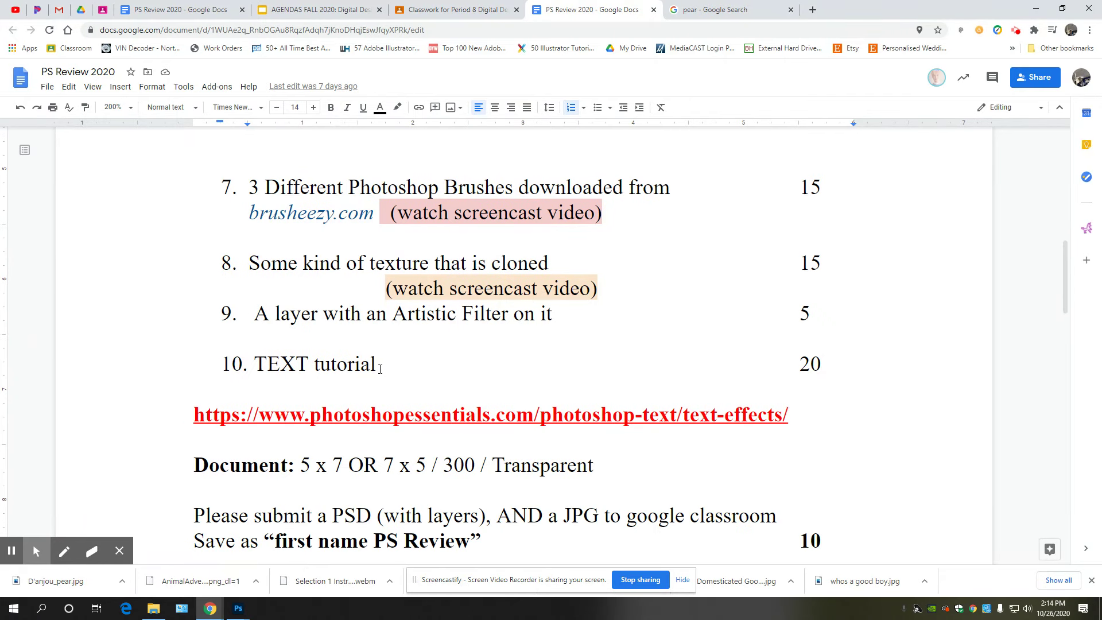
click(416, 422)
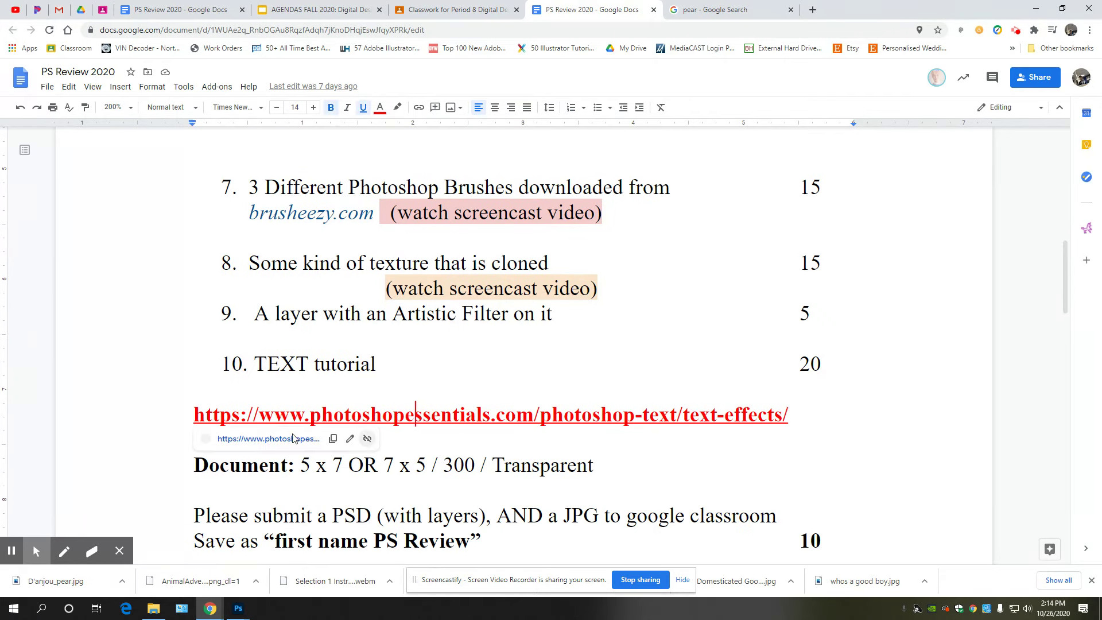
click(278, 443)
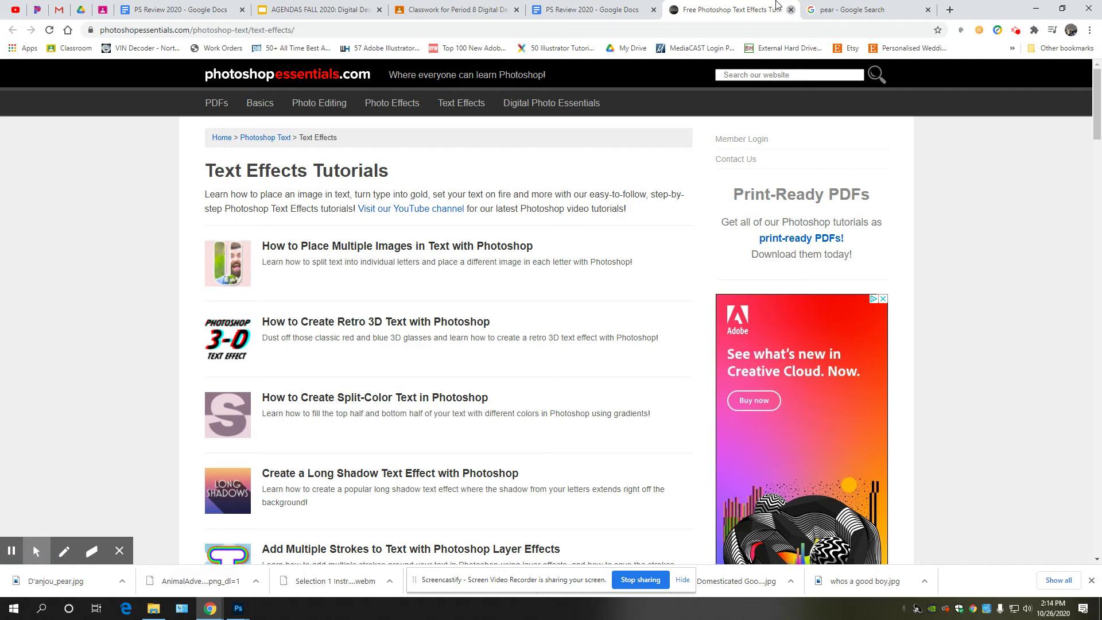
click(791, 10)
Step: Scroll the document to items 6–10 covering brushes, texture and the TEXT tutorial
scroll(452, 243, down, 1)
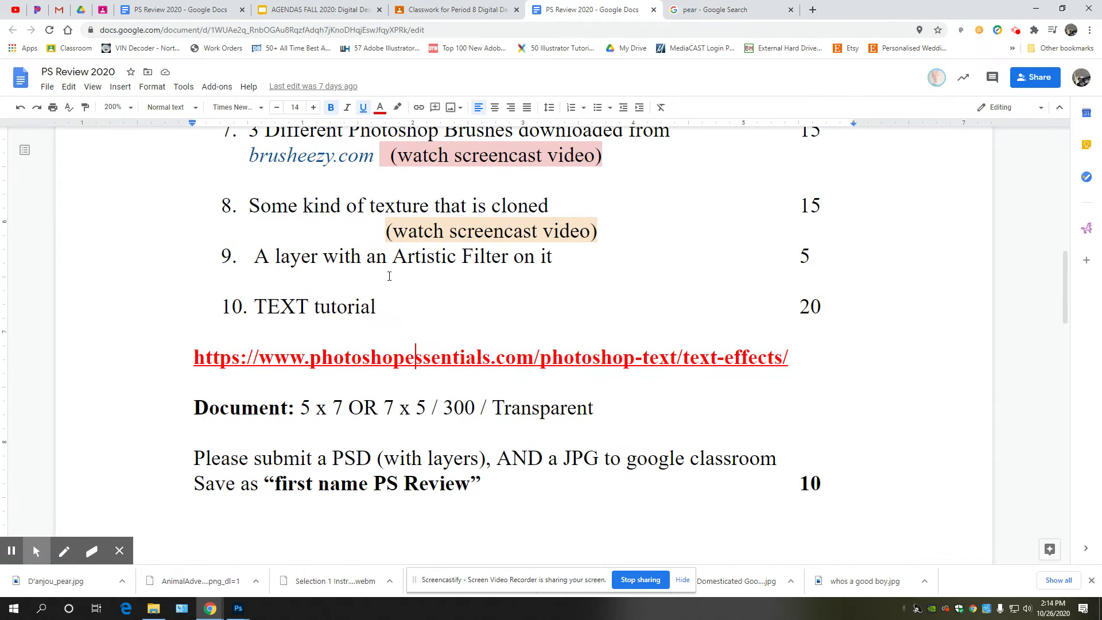
scroll(413, 403, up, 3)
scroll(436, 401, down, 2)
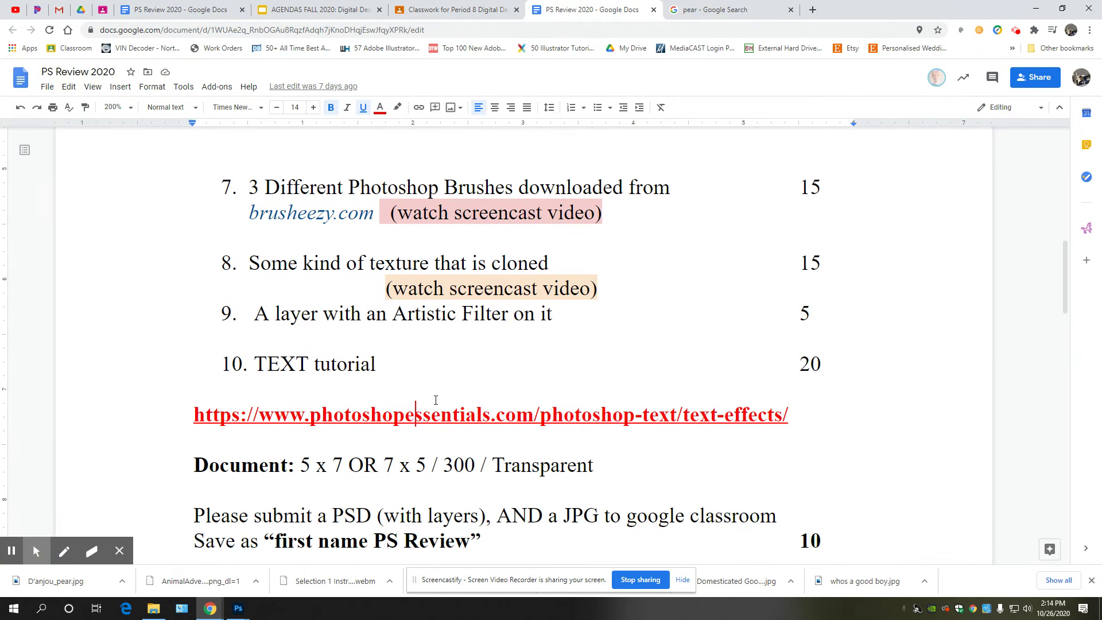
scroll(436, 438, down, 1)
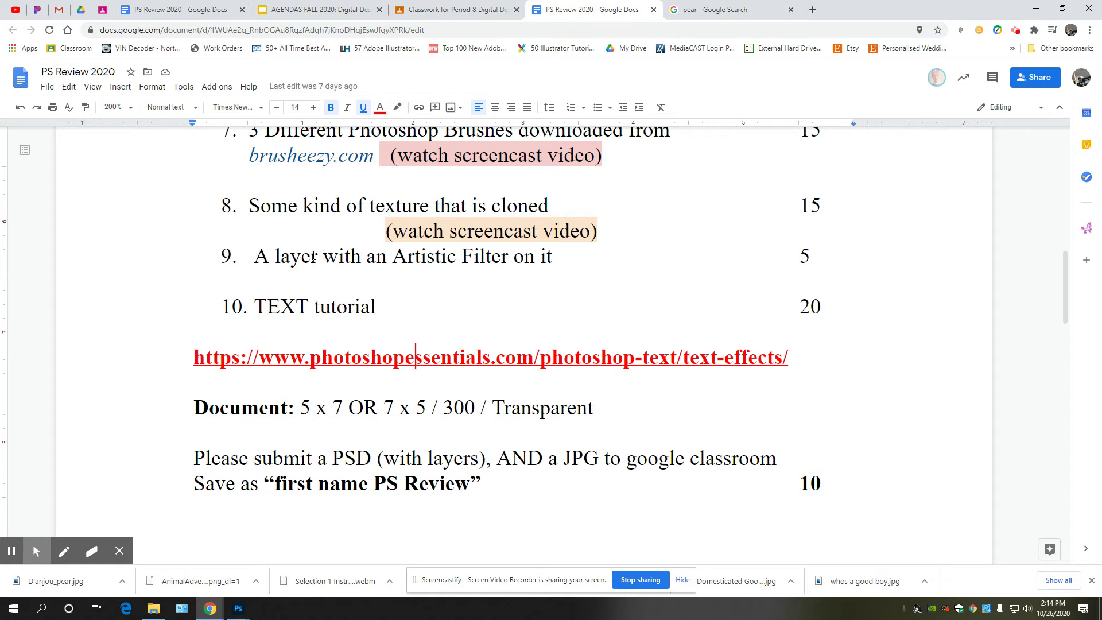
scroll(313, 257, up, 2)
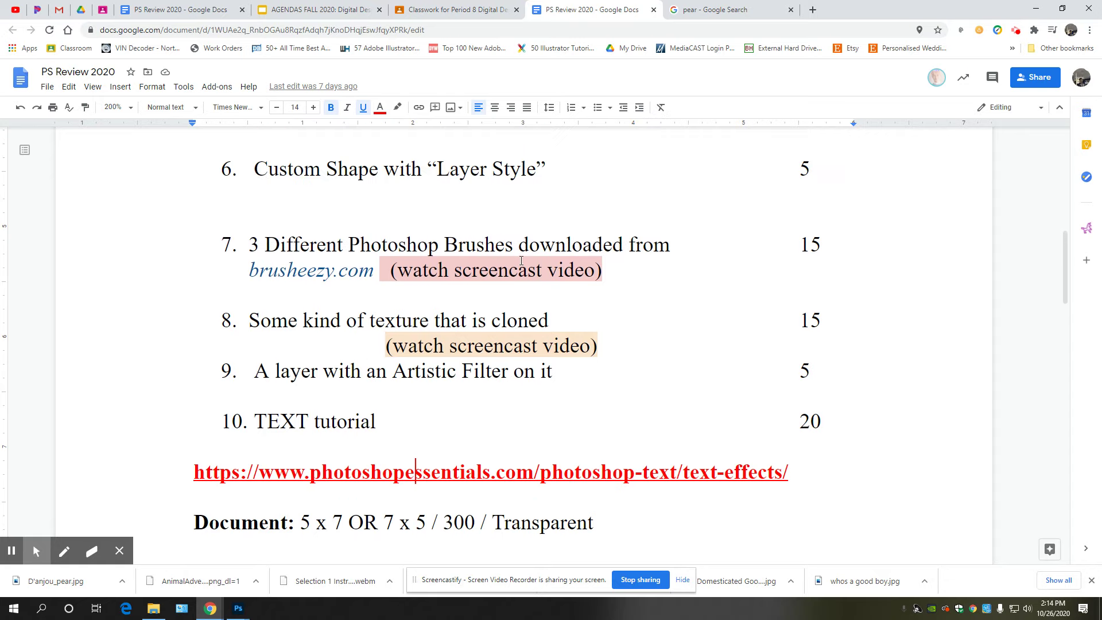
click(739, 12)
Step: Search brusheezy.com for 'fish' and download the free More Fish set as Ocean_Life_2.zip
click(493, 35)
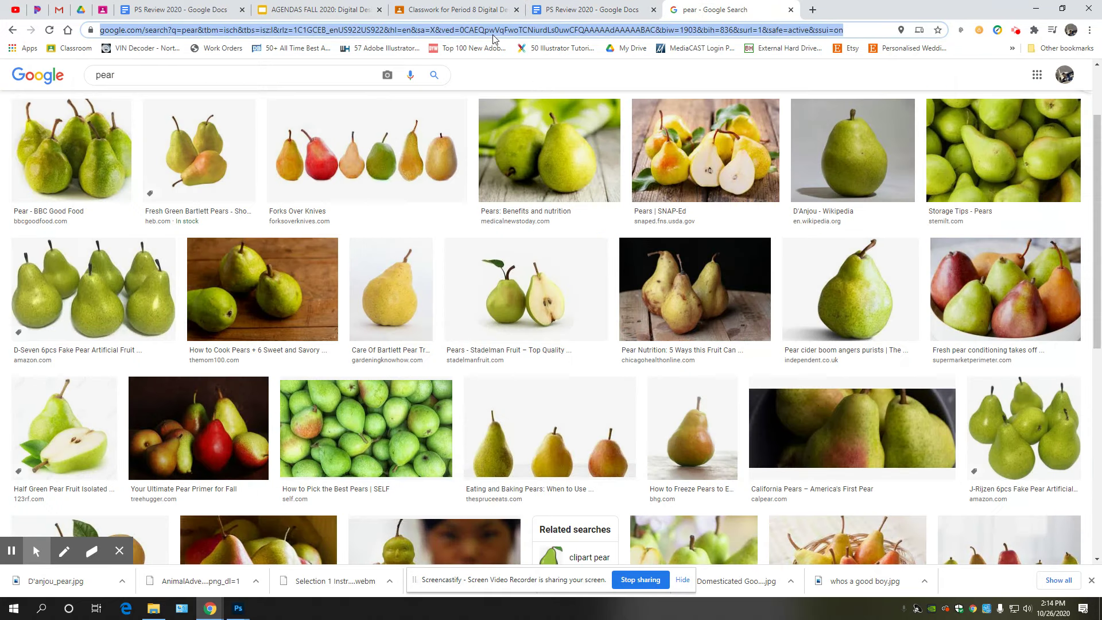
text(brusheezy.com)
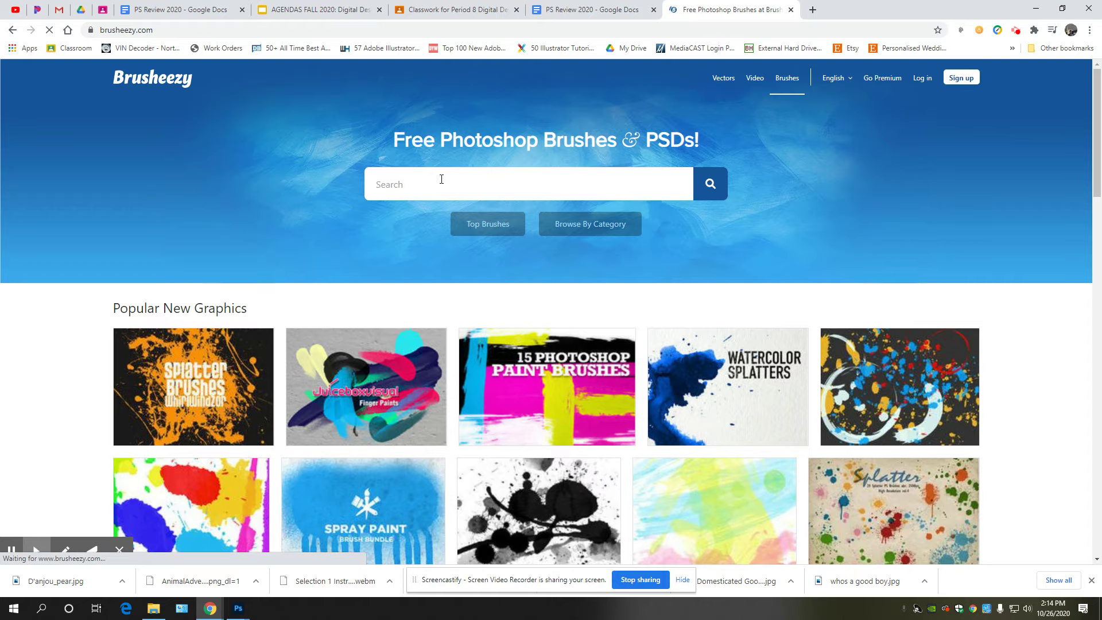
text(fish)
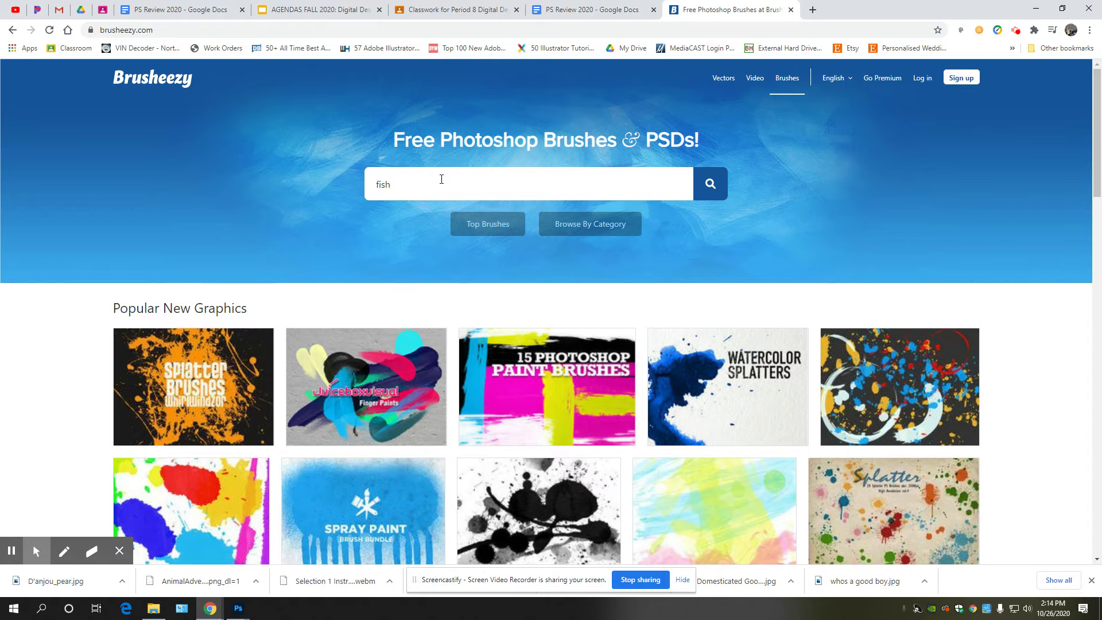
key(Return)
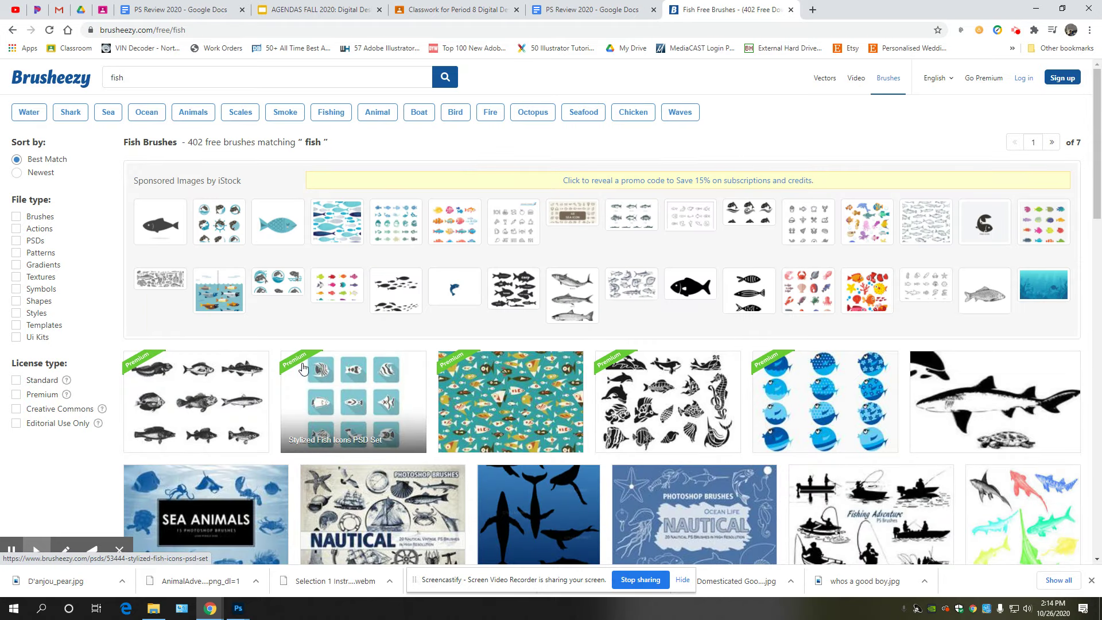
scroll(436, 366, down, 3)
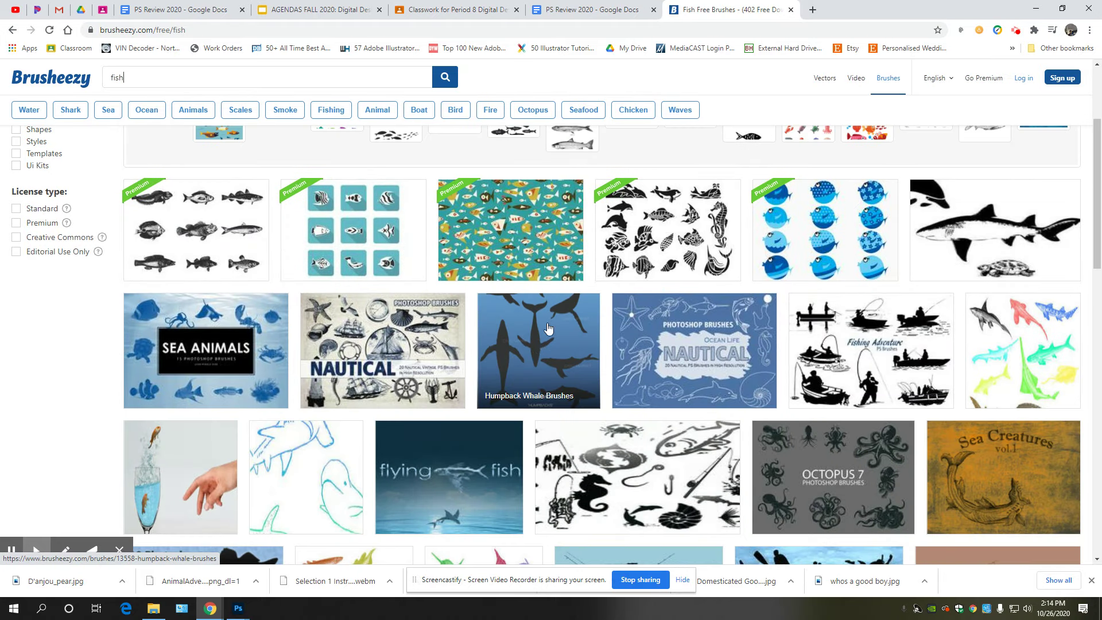
scroll(646, 384, down, 3)
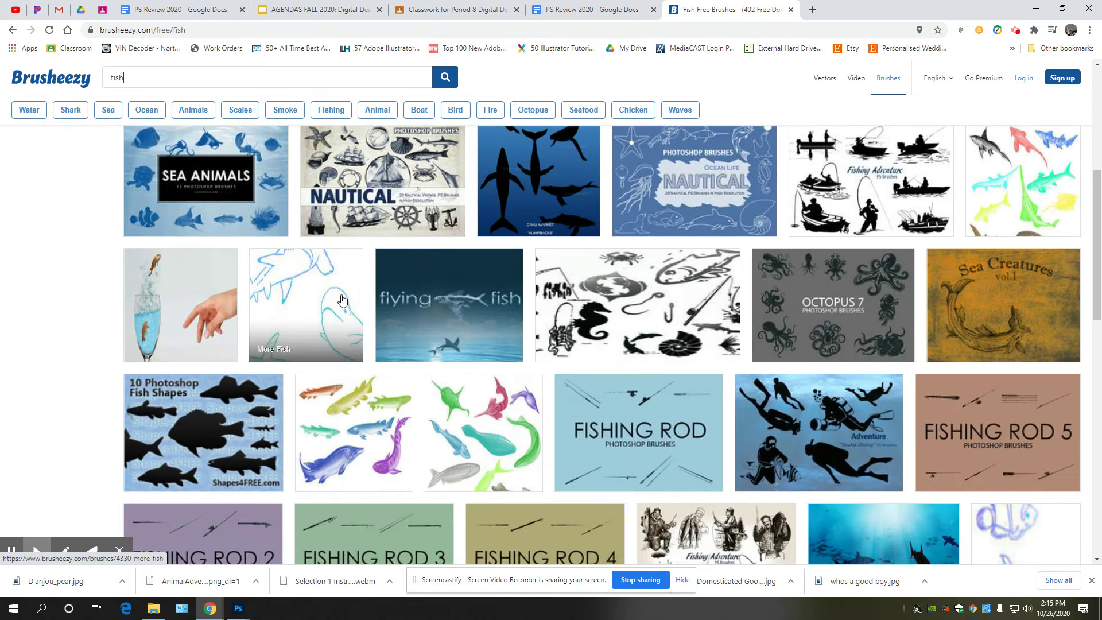
click(330, 313)
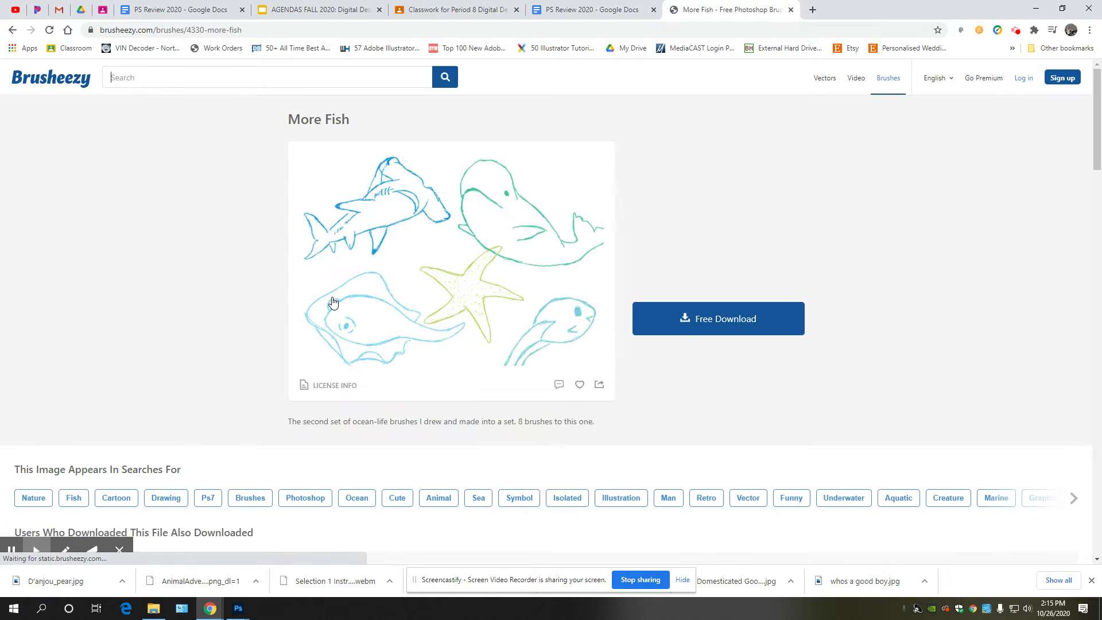
click(703, 331)
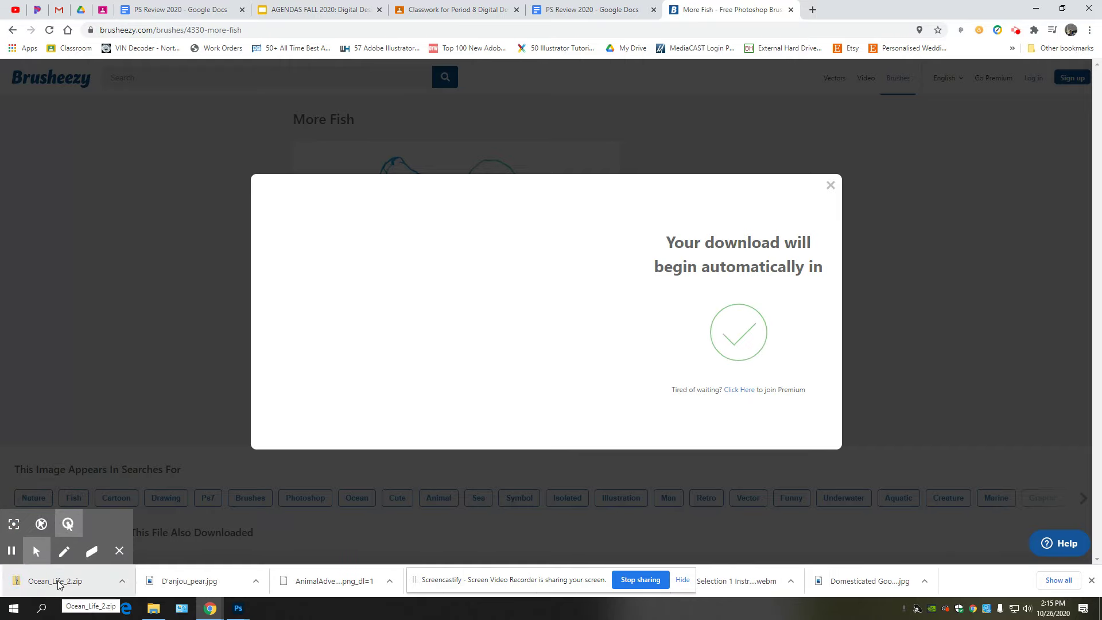
click(58, 581)
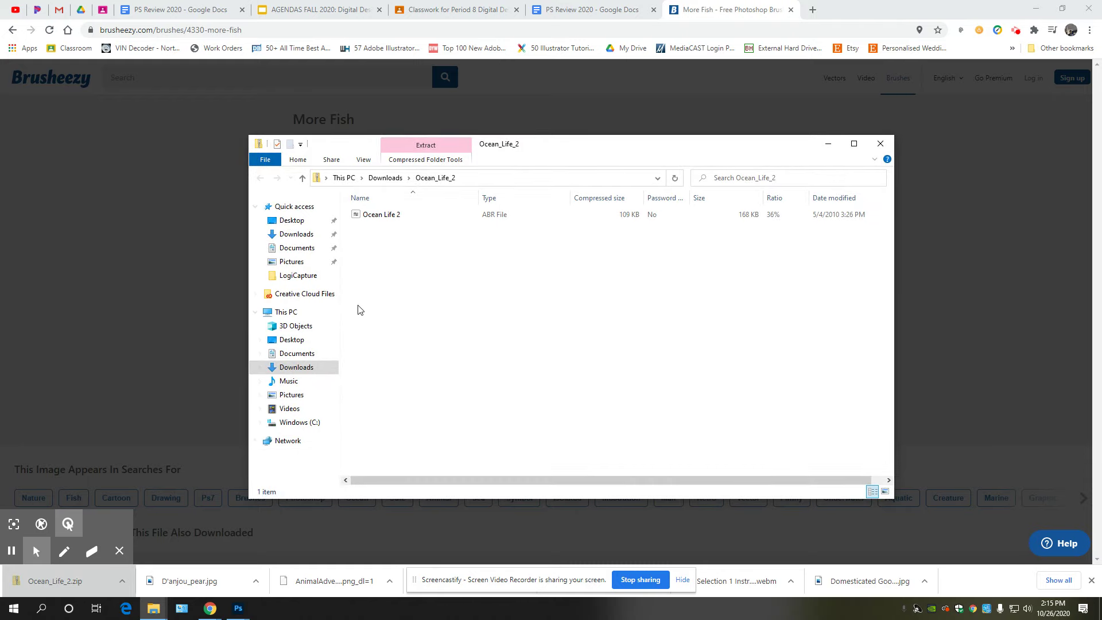
Step: Extract Ocean_Life_2.zip and open Ocean Life 2.abr with Adobe Photoshop 2020
click(426, 147)
click(438, 196)
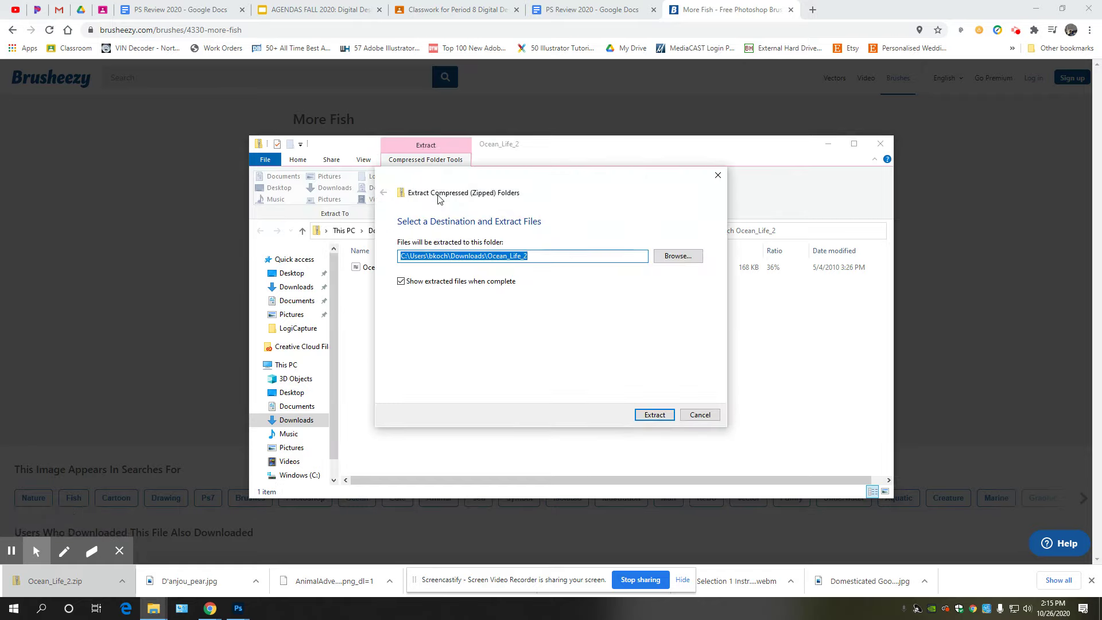
click(654, 414)
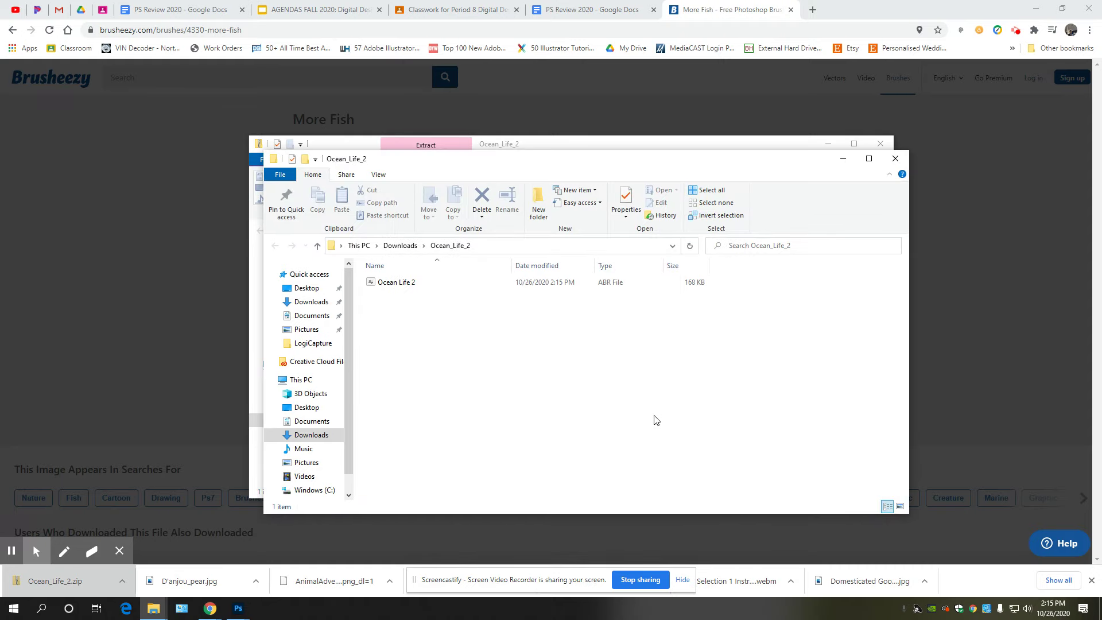
drag(433, 167, 400, 126)
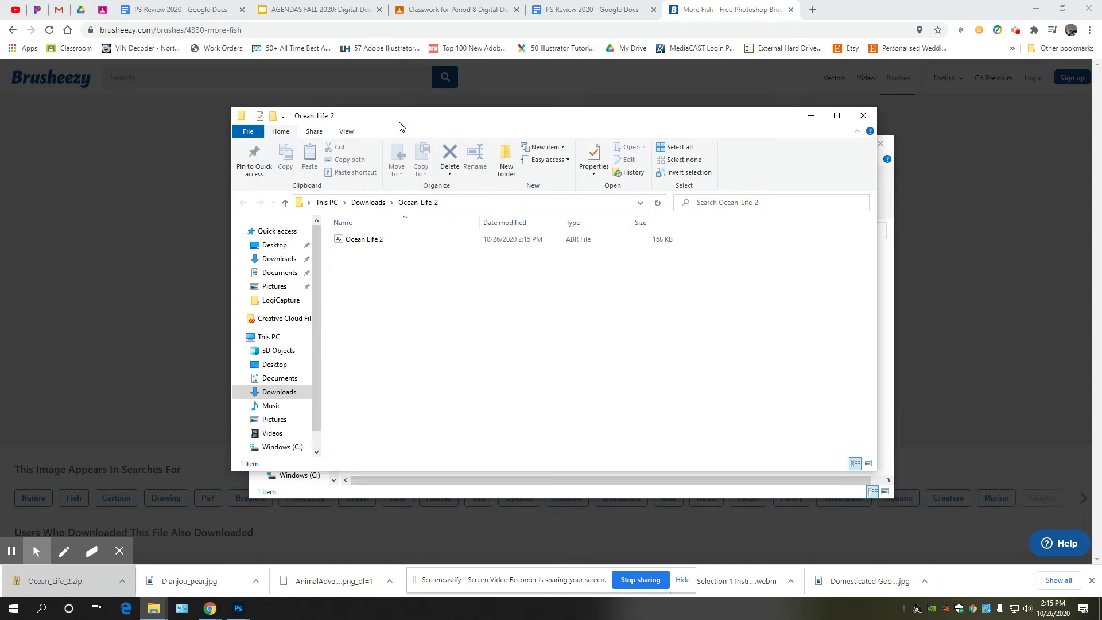
double_click(370, 241)
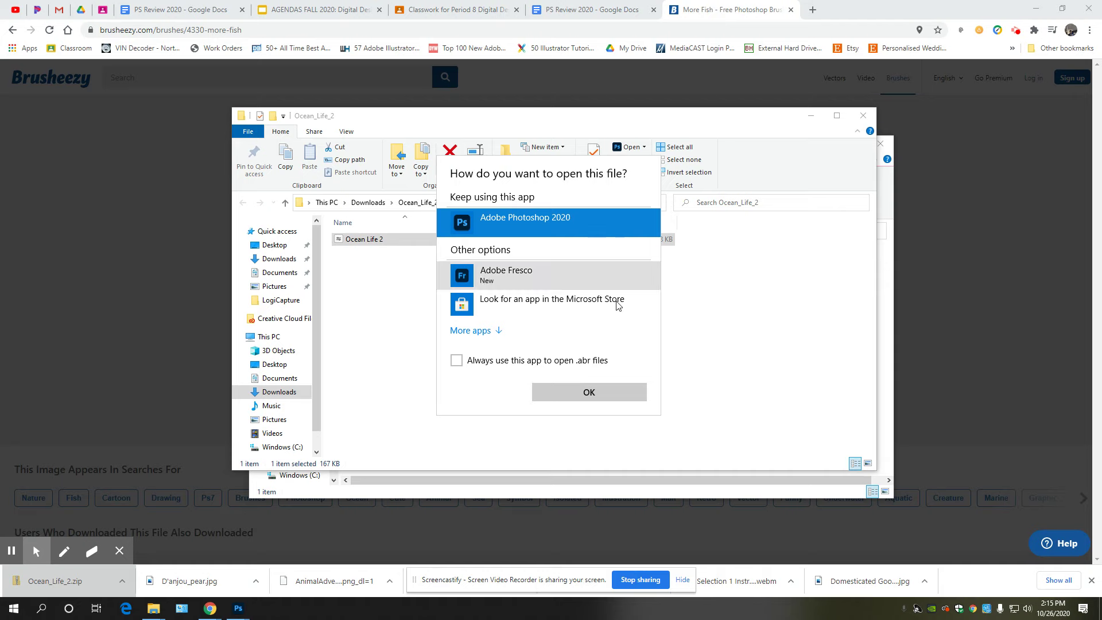
click(603, 391)
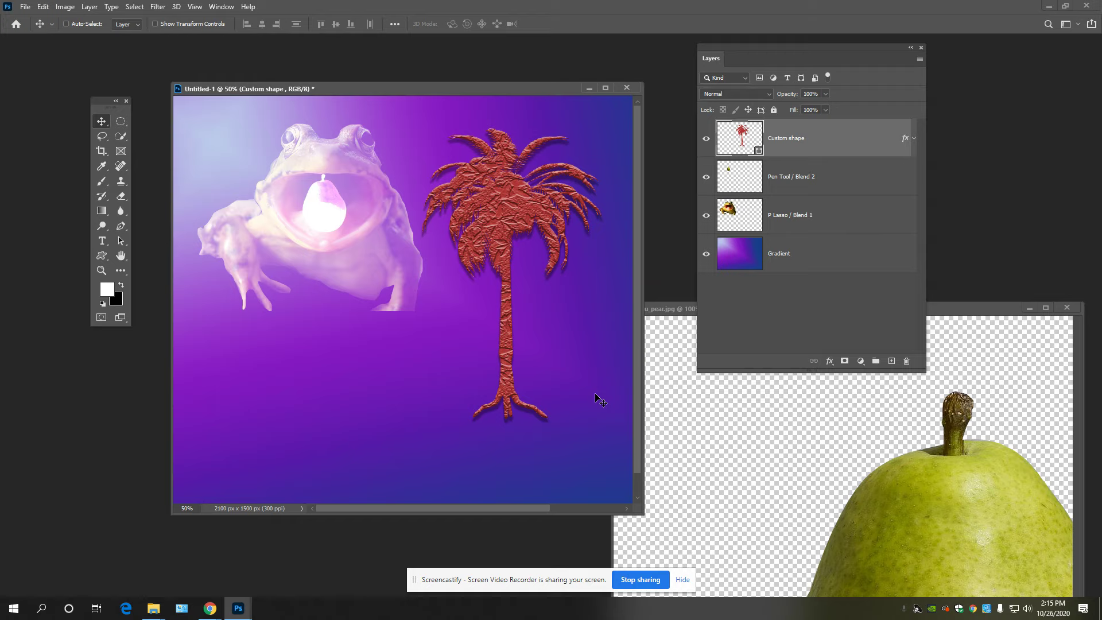
Step: Select the Brush tool and choose the Ocean Life 2 #4 fish brush at 346 px
key(b)
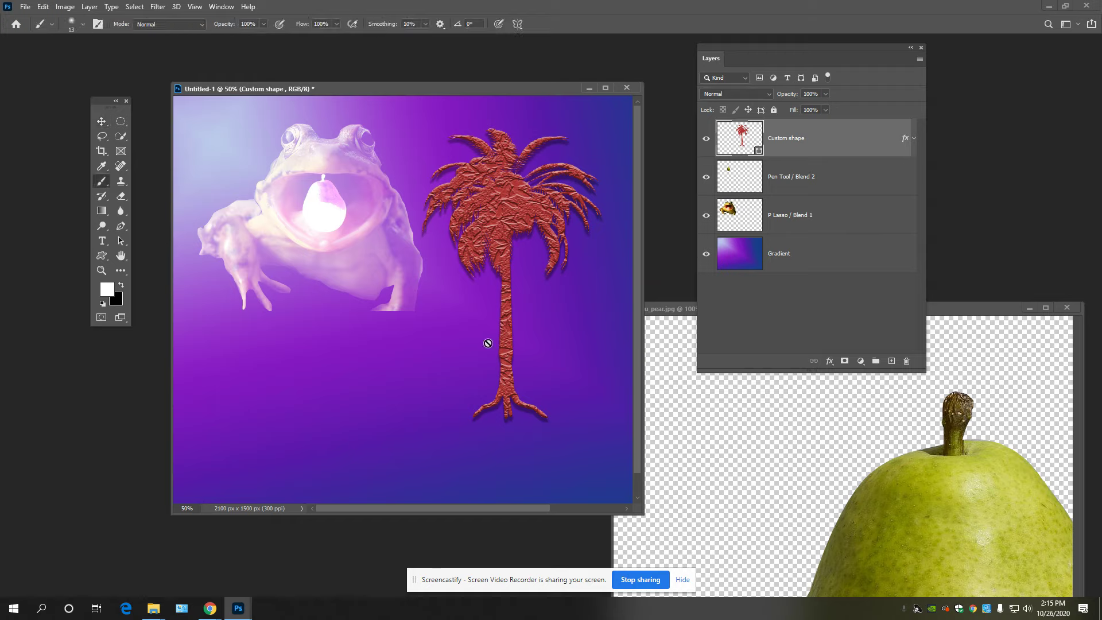
right_click(104, 182)
click(154, 181)
click(83, 25)
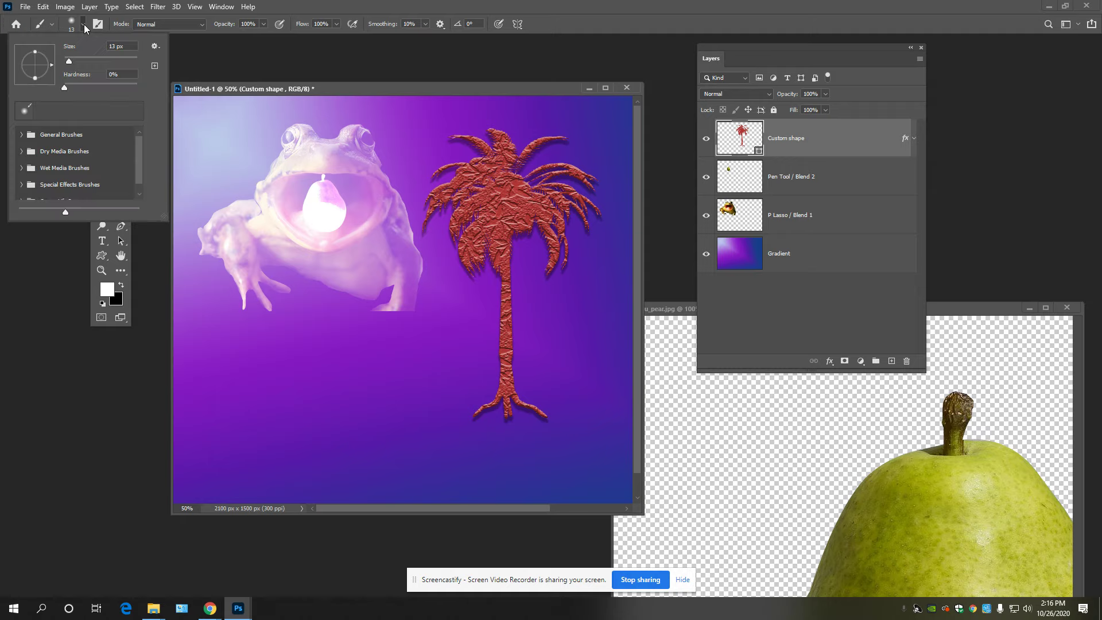
drag(139, 142, 135, 164)
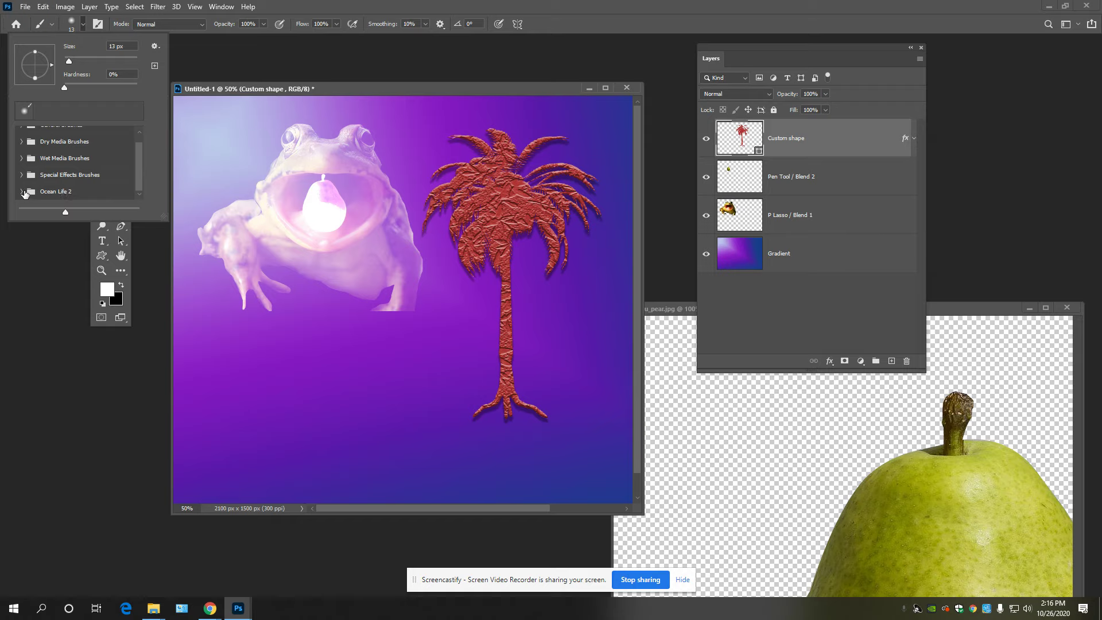
click(23, 192)
scroll(46, 185, down, 10)
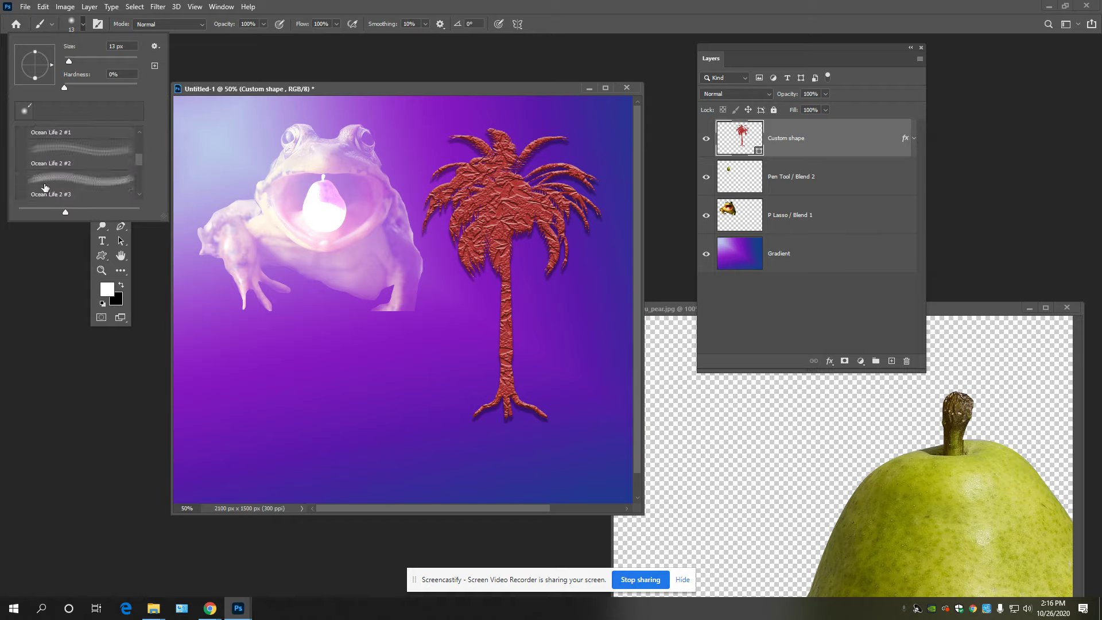
double_click(56, 164)
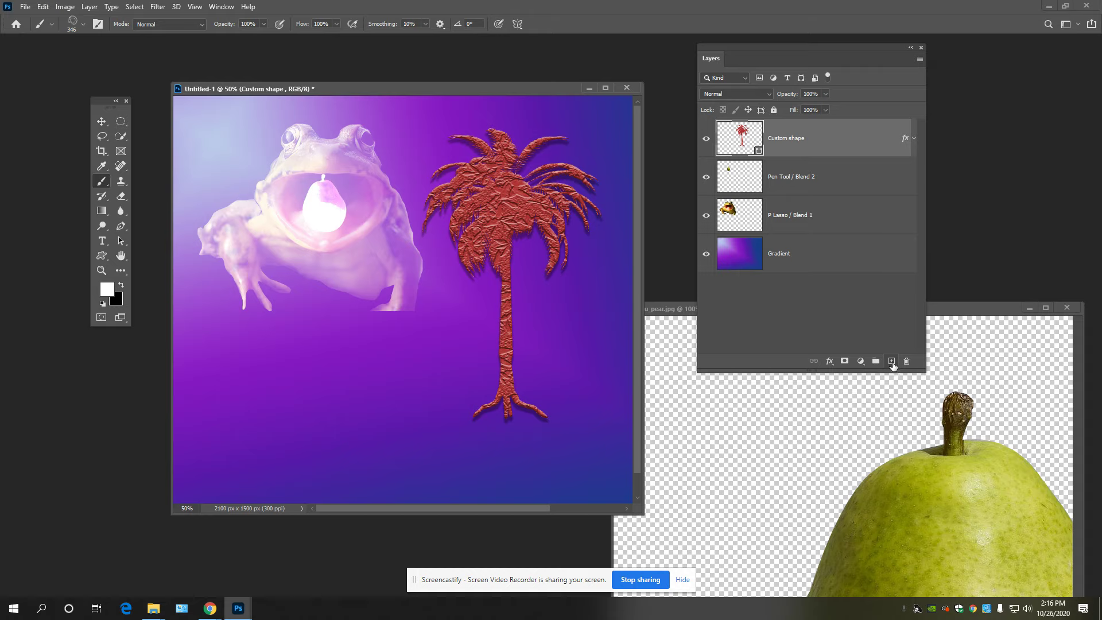
Step: Add a new layer named 'Brush 1'
click(892, 361)
double_click(777, 139)
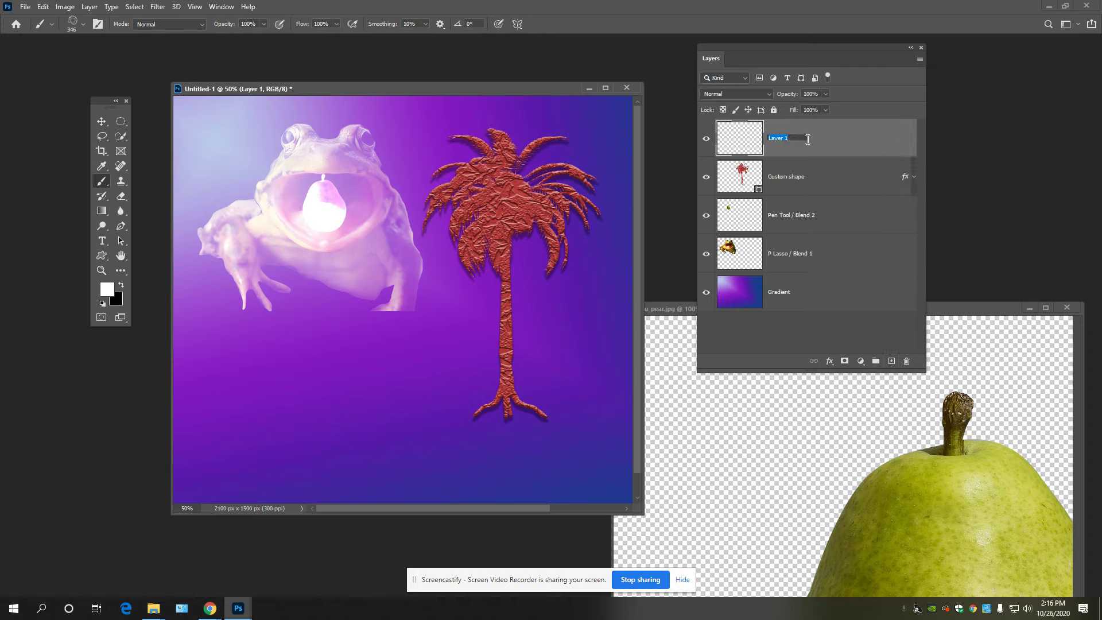
text(Brush 1)
key(Return)
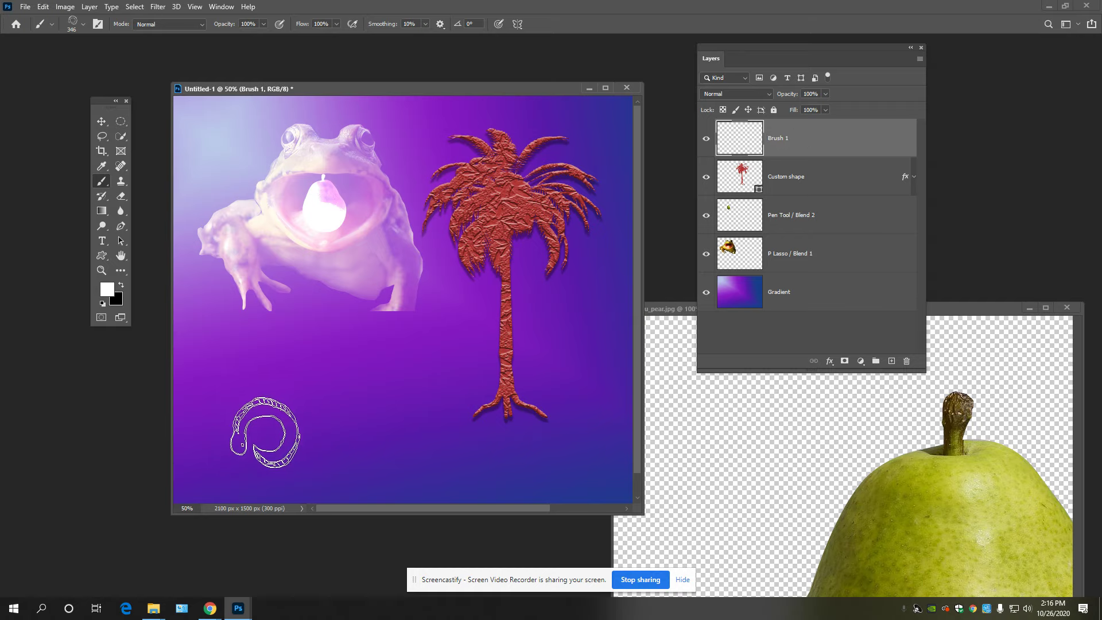
Step: Stamp the eel brush at lower left, enlarge it to about double and rotate it
click(266, 397)
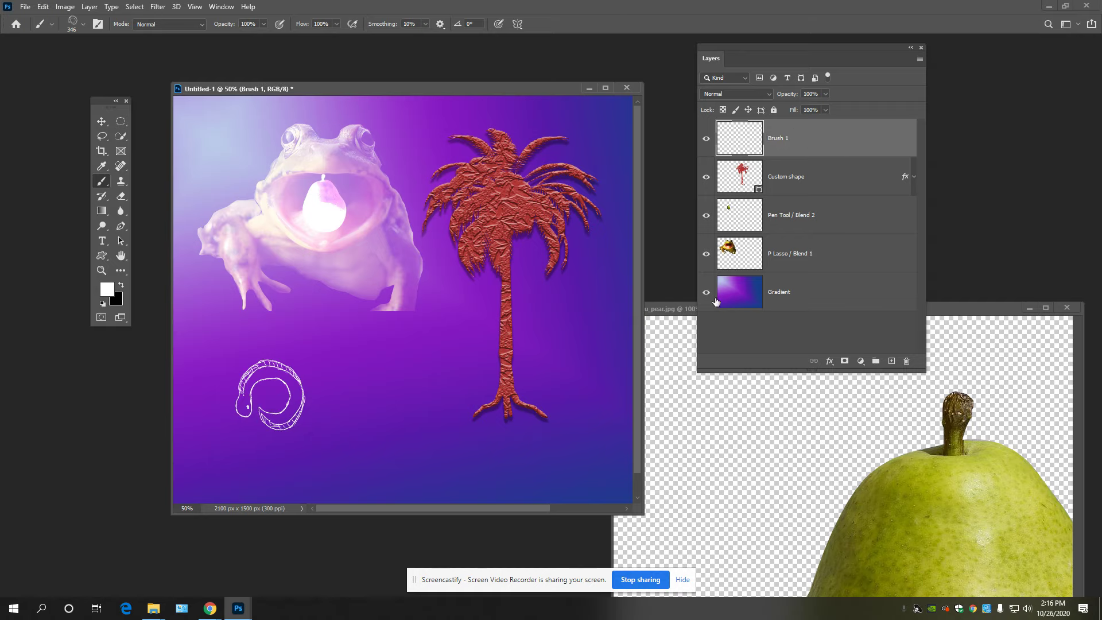
key(ctrl+t)
mouse_move(313, 357)
mouse_down()
mouse_move(433, 277)
mouse_move(379, 362)
mouse_move(223, 432)
mouse_up()
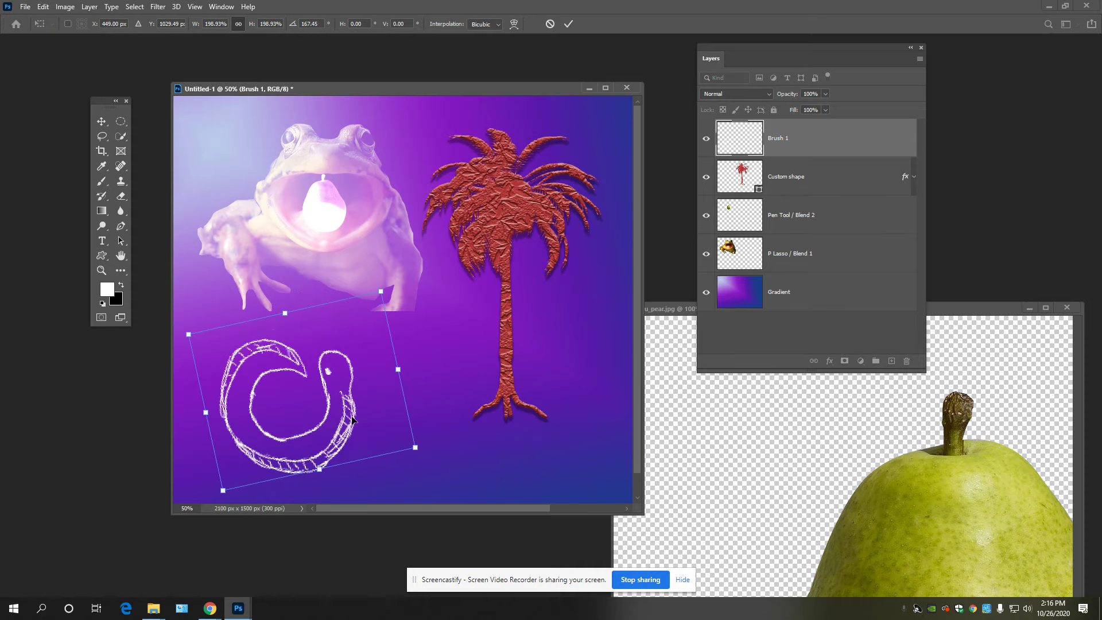
drag(353, 413, 337, 408)
key(Return)
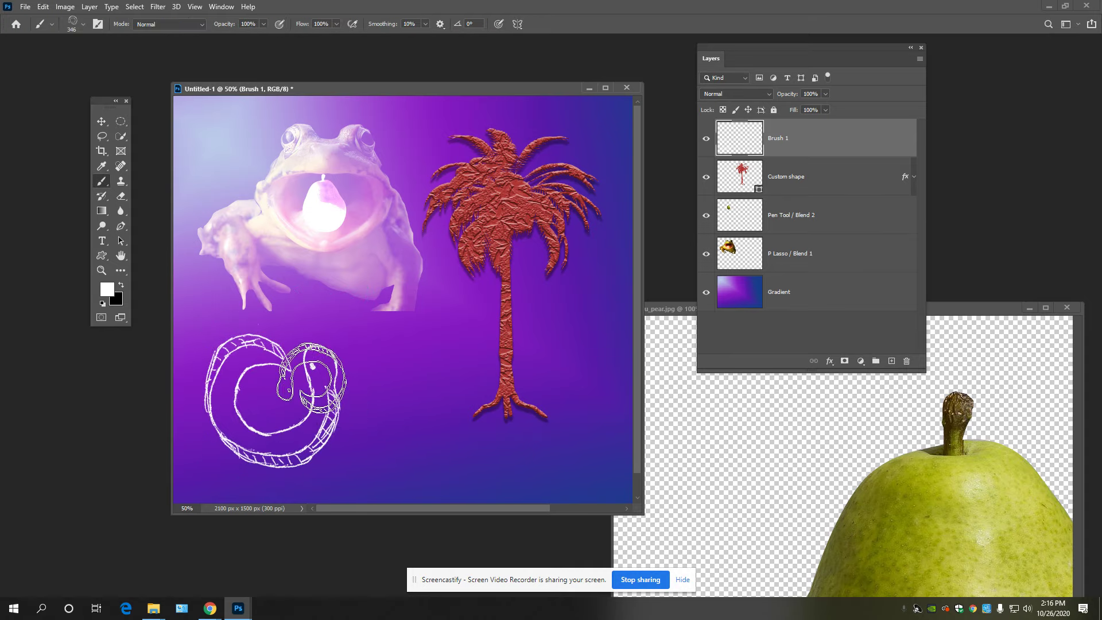
key(v)
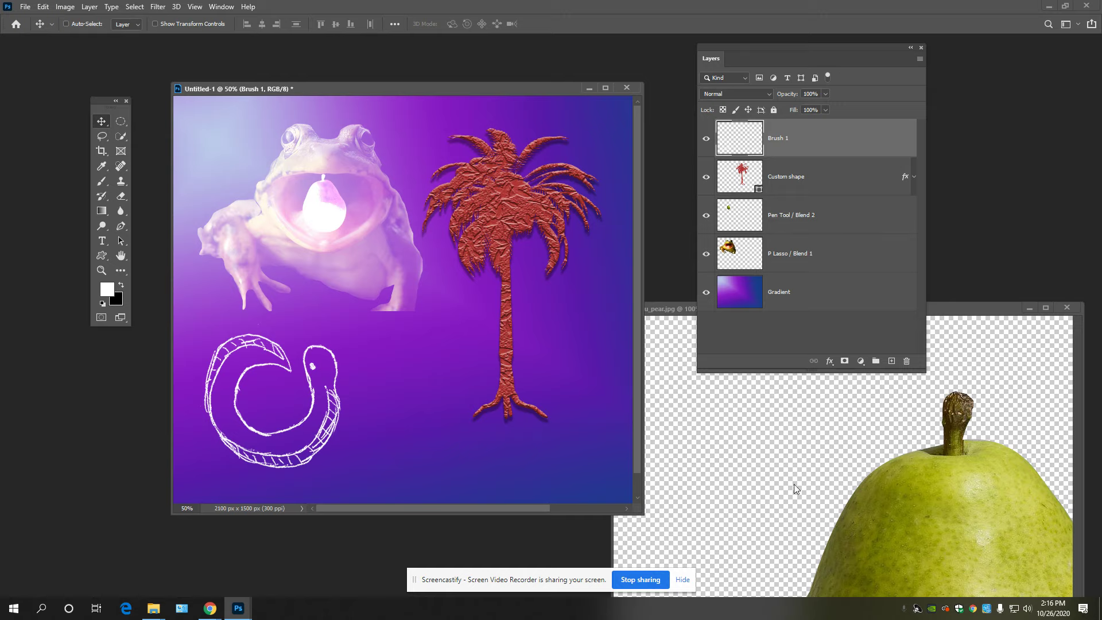
Step: Close the pear image without saving
click(902, 487)
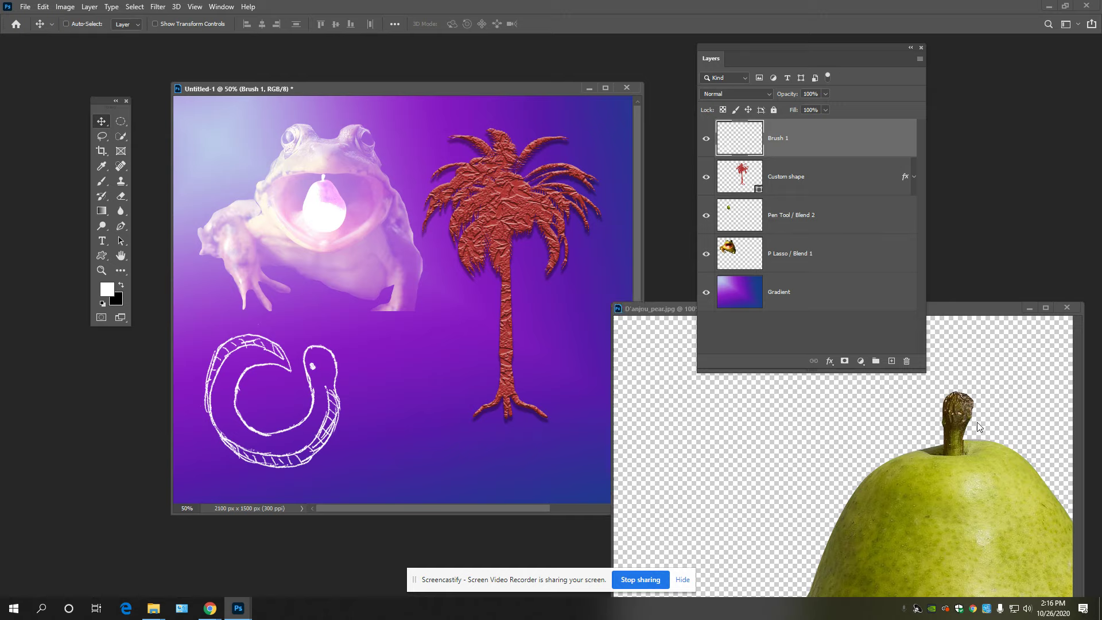
click(1067, 308)
click(567, 227)
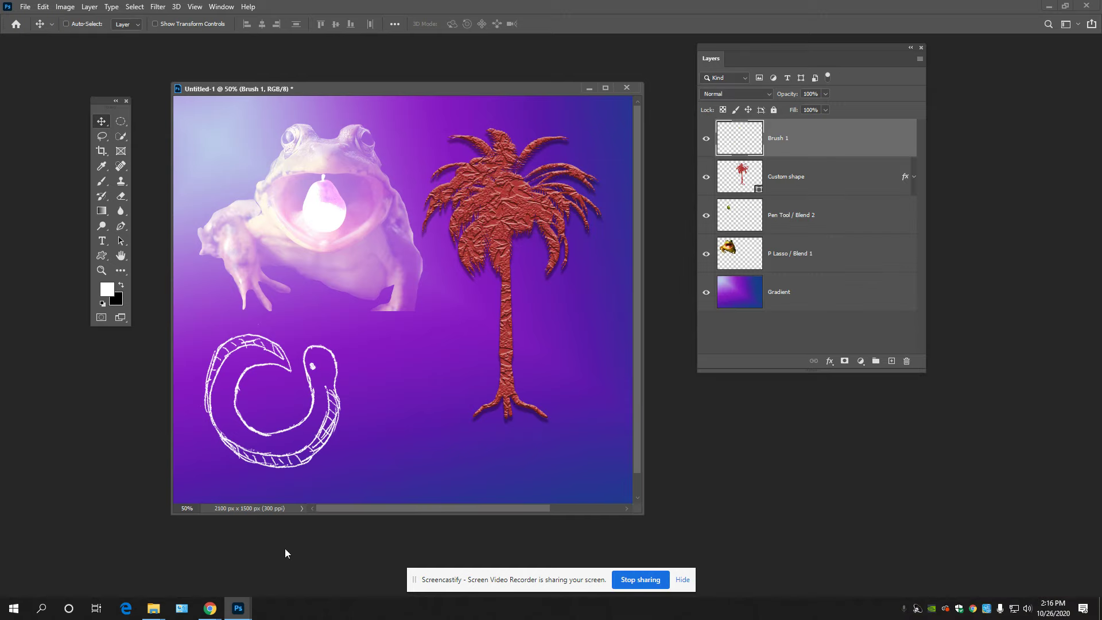
mouse_move(208, 610)
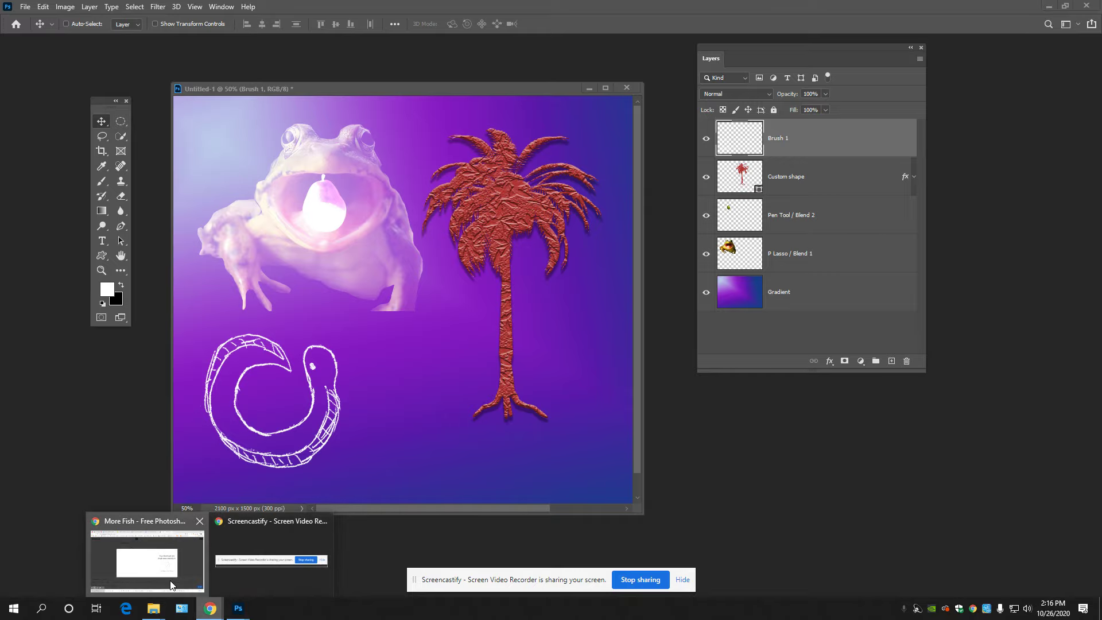
click(147, 560)
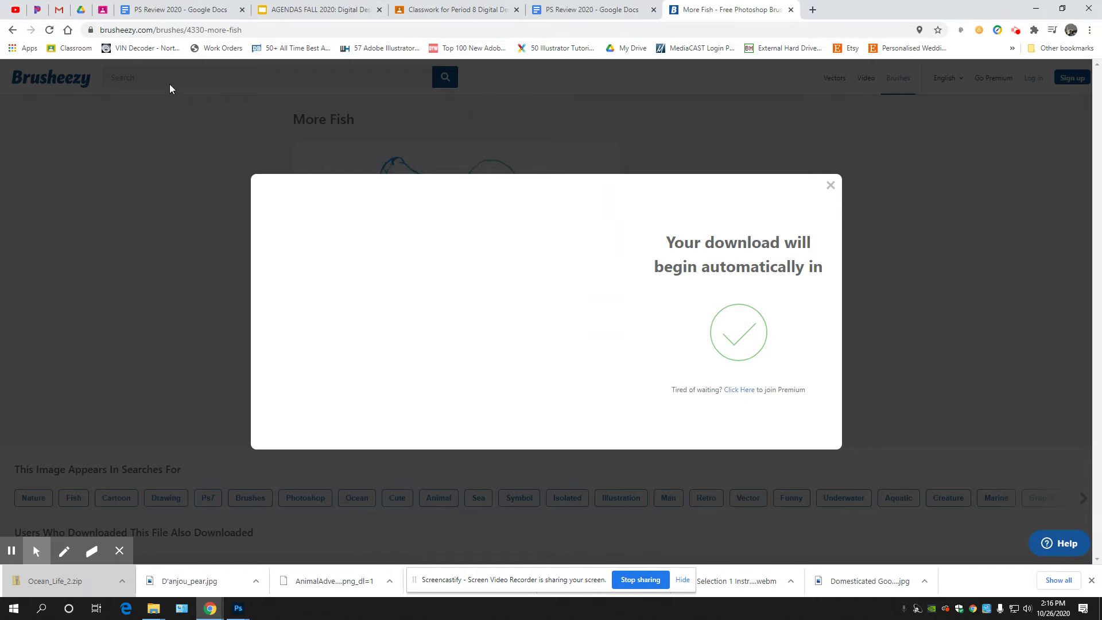
Step: Close the More Fish tab and search Brusheezy for 'orange', browsing the 435 results
click(791, 10)
click(675, 10)
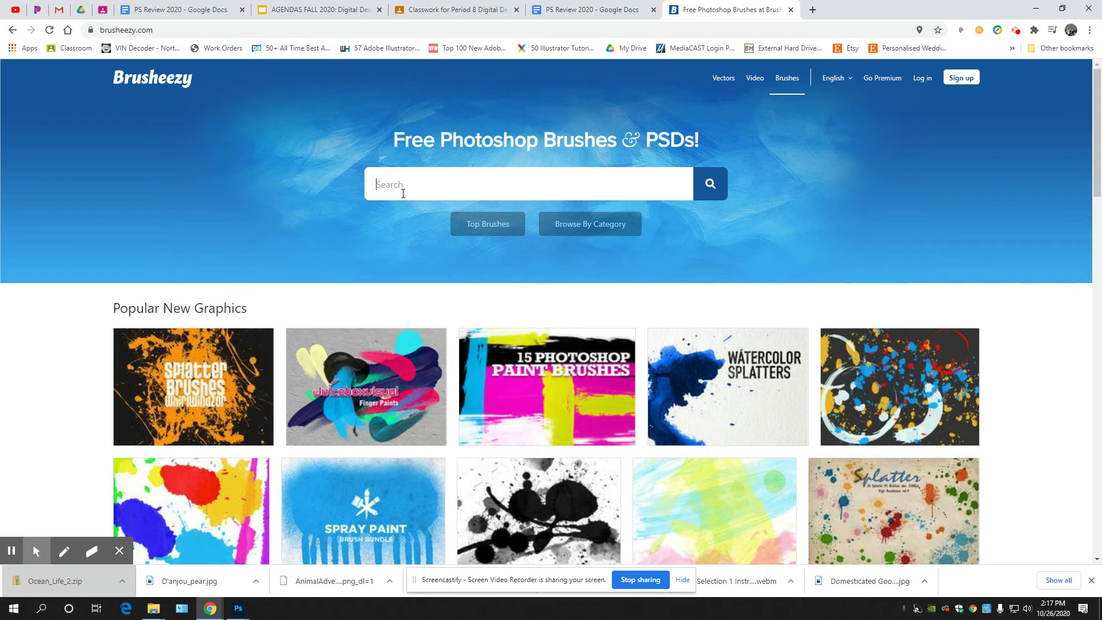
text(orange)
key(Return)
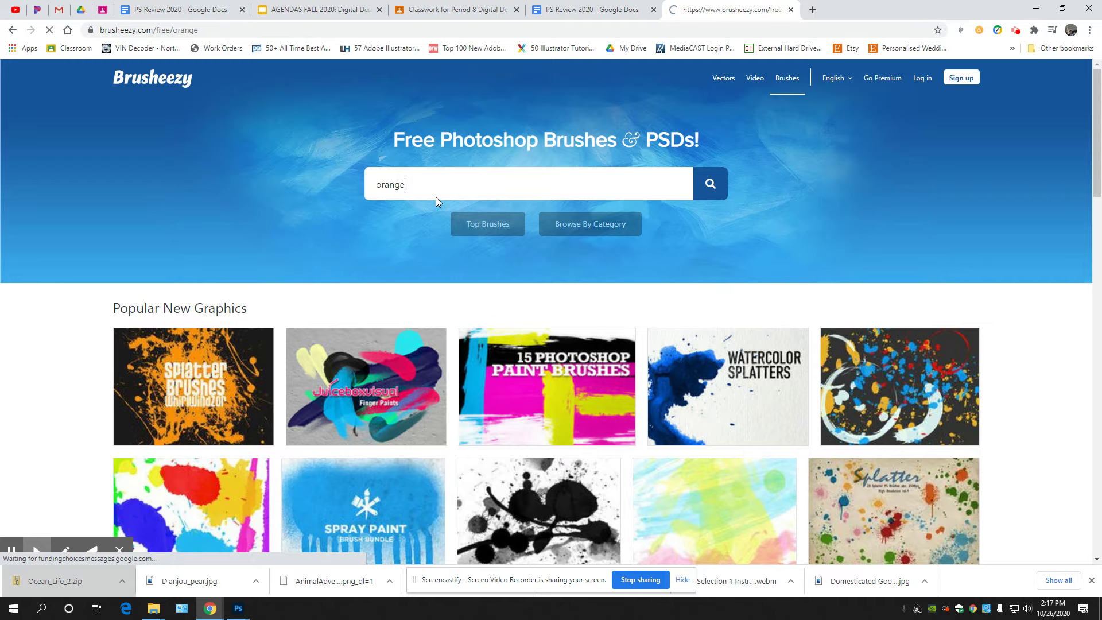
scroll(609, 272, down, 4)
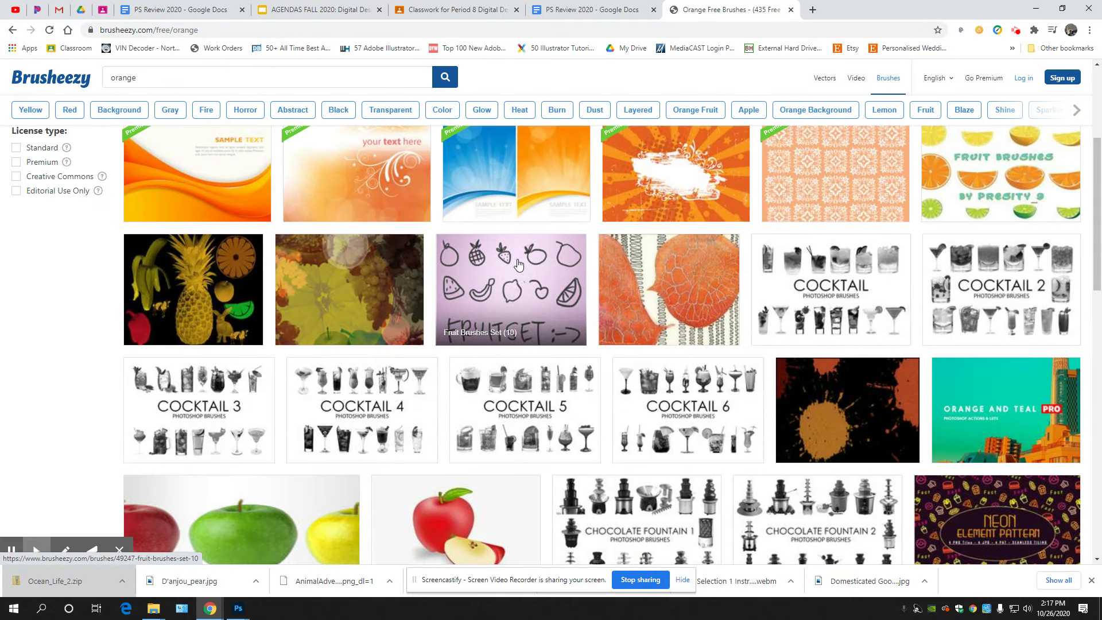
scroll(435, 248, down, 4)
scroll(435, 248, down, 4)
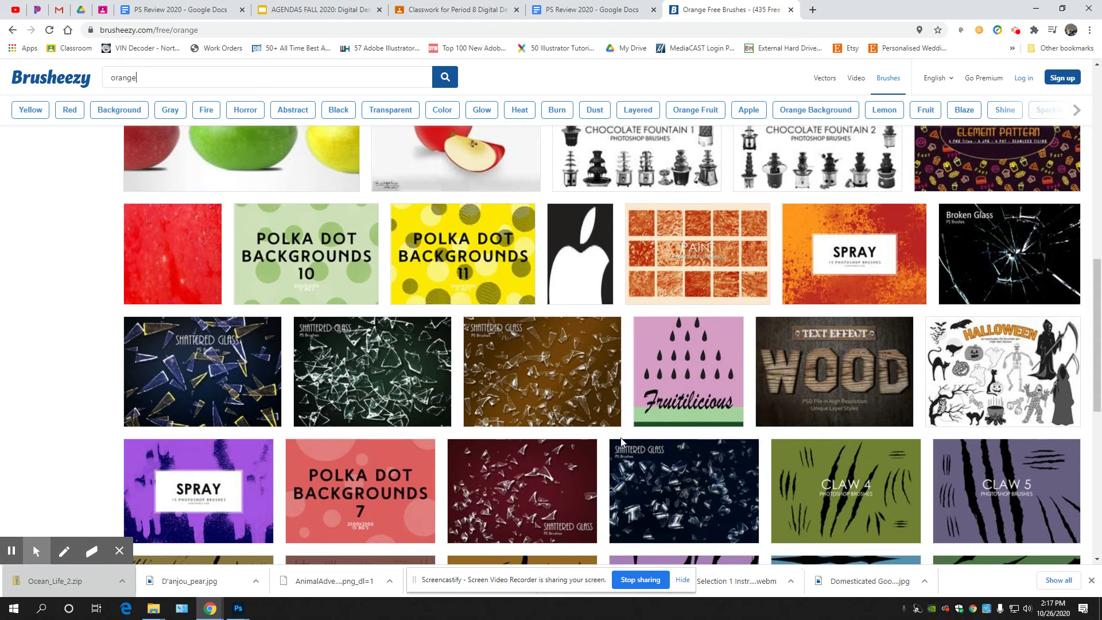
scroll(377, 450, up, 5)
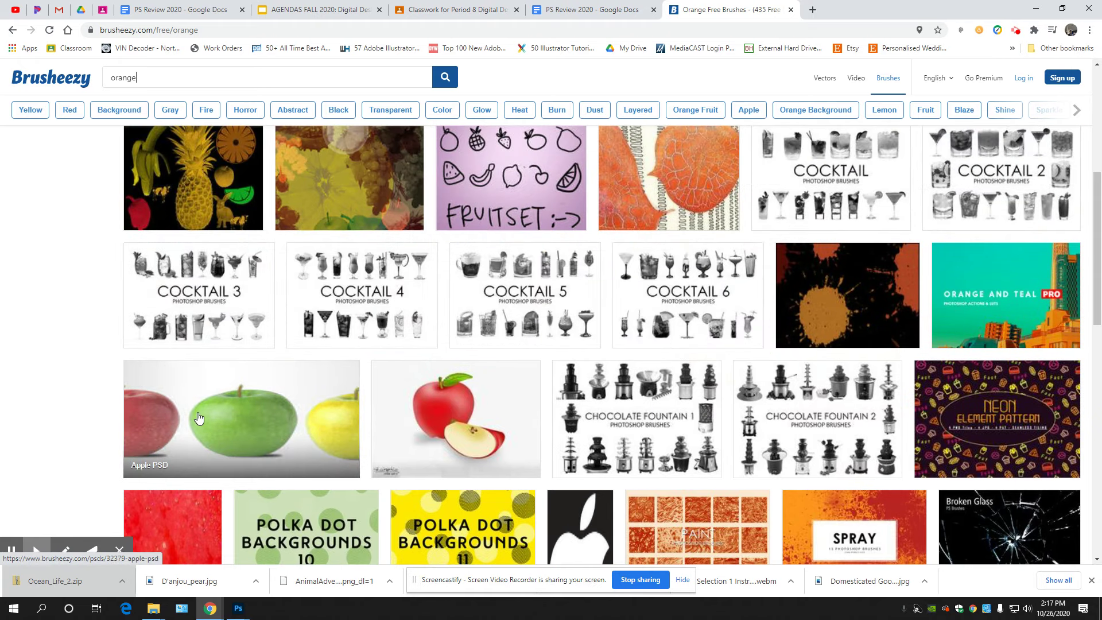
scroll(799, 266, down, 2)
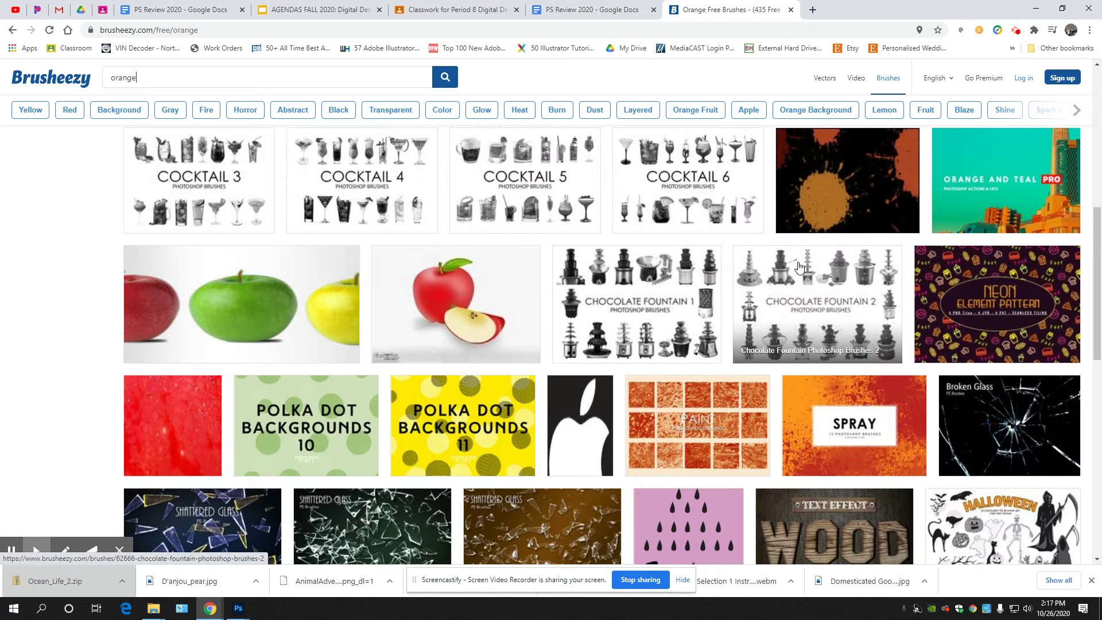
scroll(799, 266, down, 6)
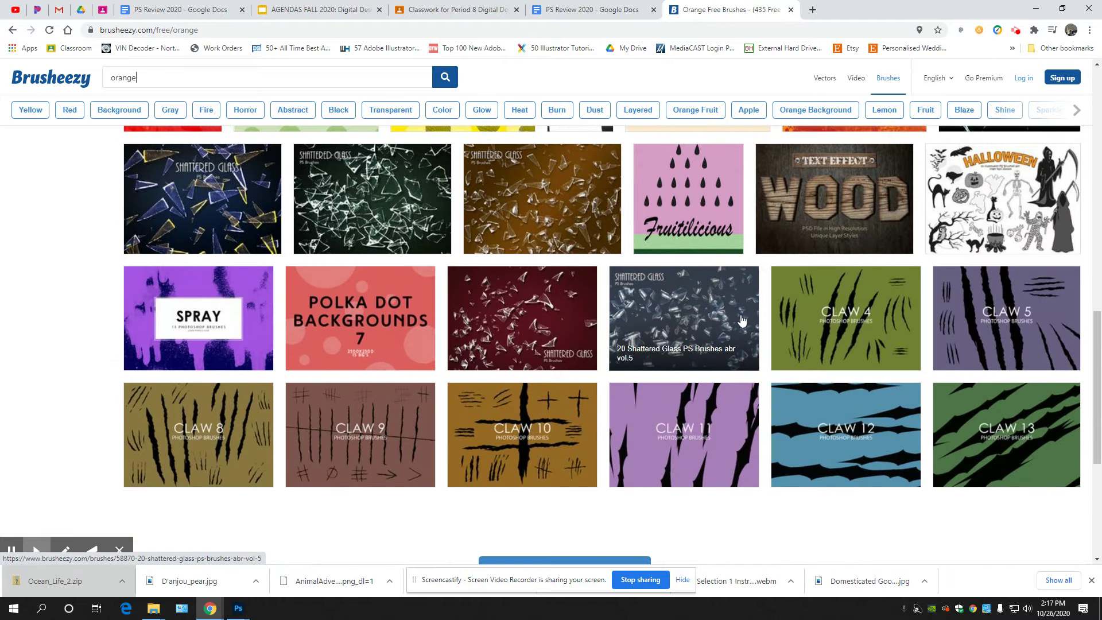
scroll(642, 301, up, 6)
scroll(641, 301, up, 8)
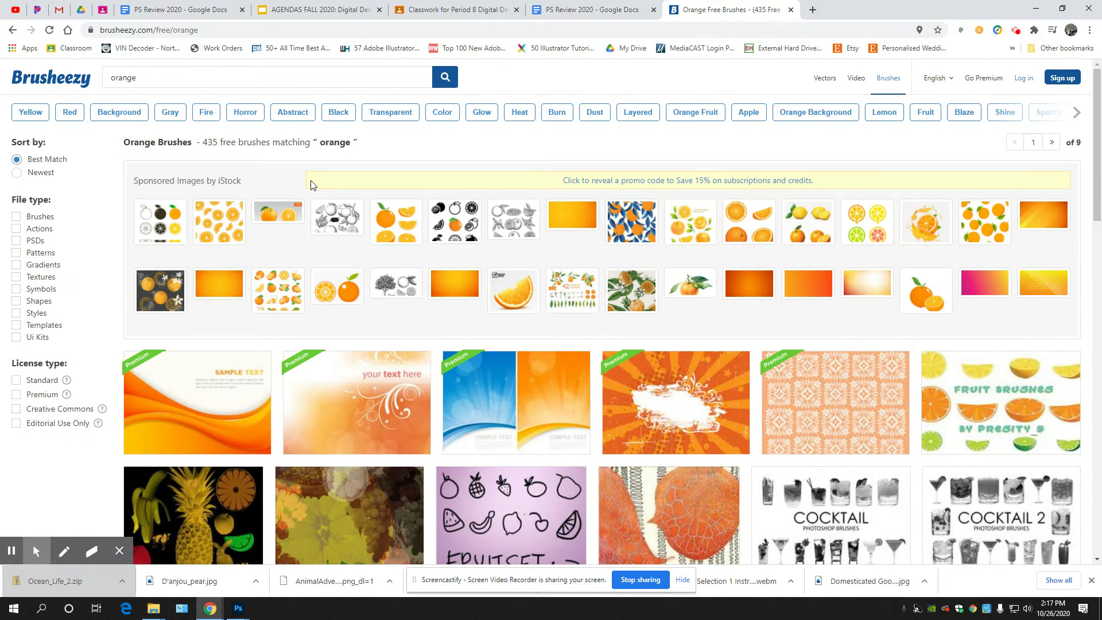
Step: Search Brusheezy for 'fruit' and download the free 18 Fruit Brushes For Photoshop CS3 set
key(BackSpace)
key(BackSpace)
key(BackSpace)
key(BackSpace)
key(BackSpace)
key(BackSpace)
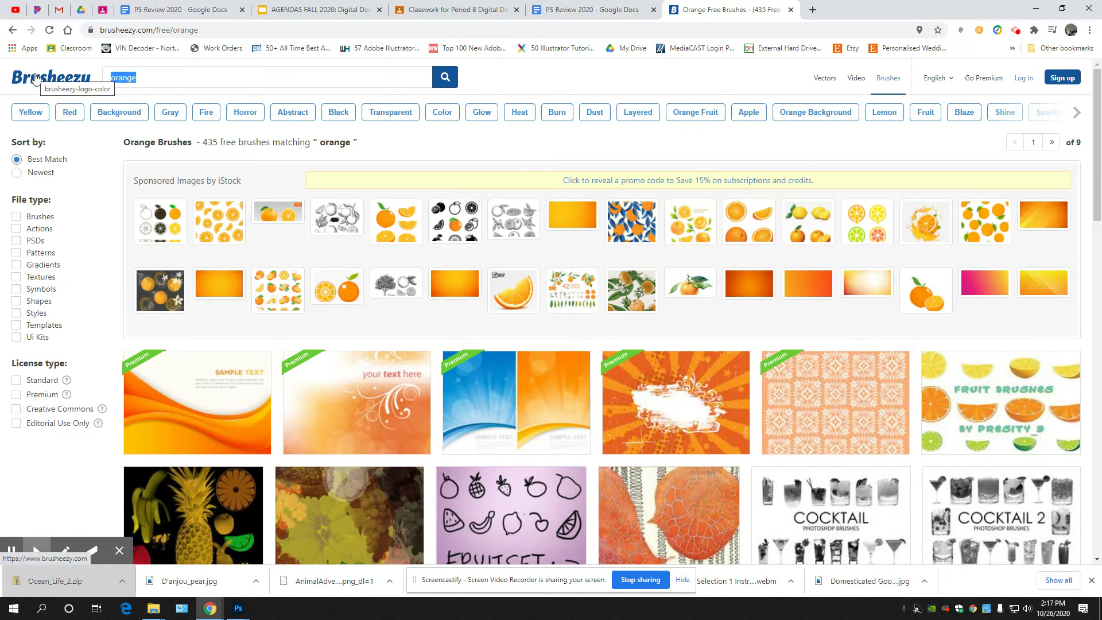
text(fruit)
key(Return)
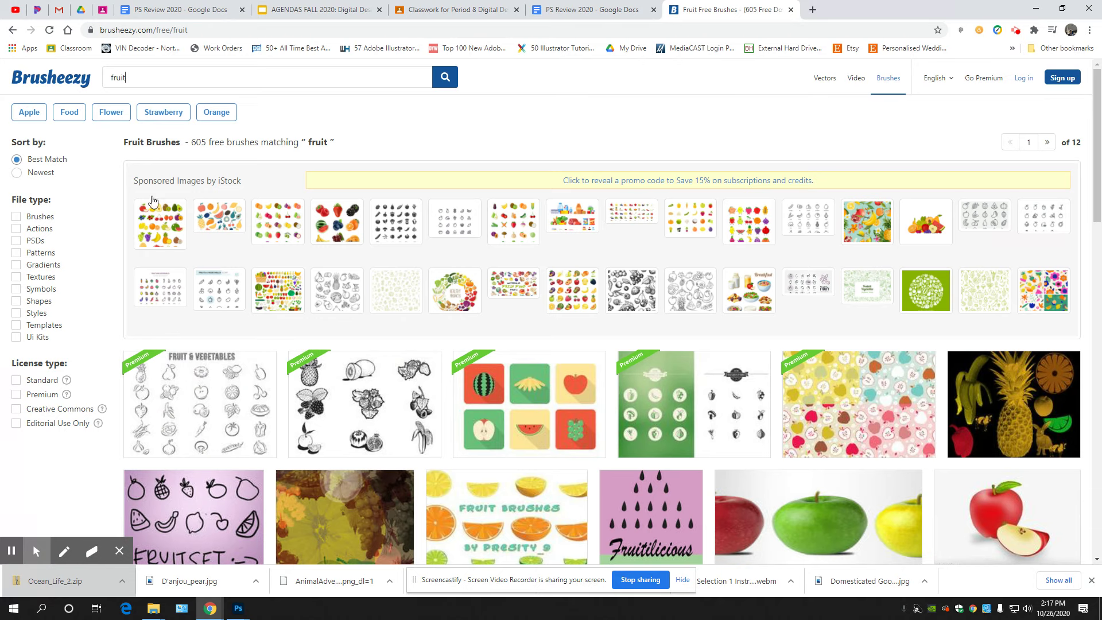
scroll(390, 413, down, 4)
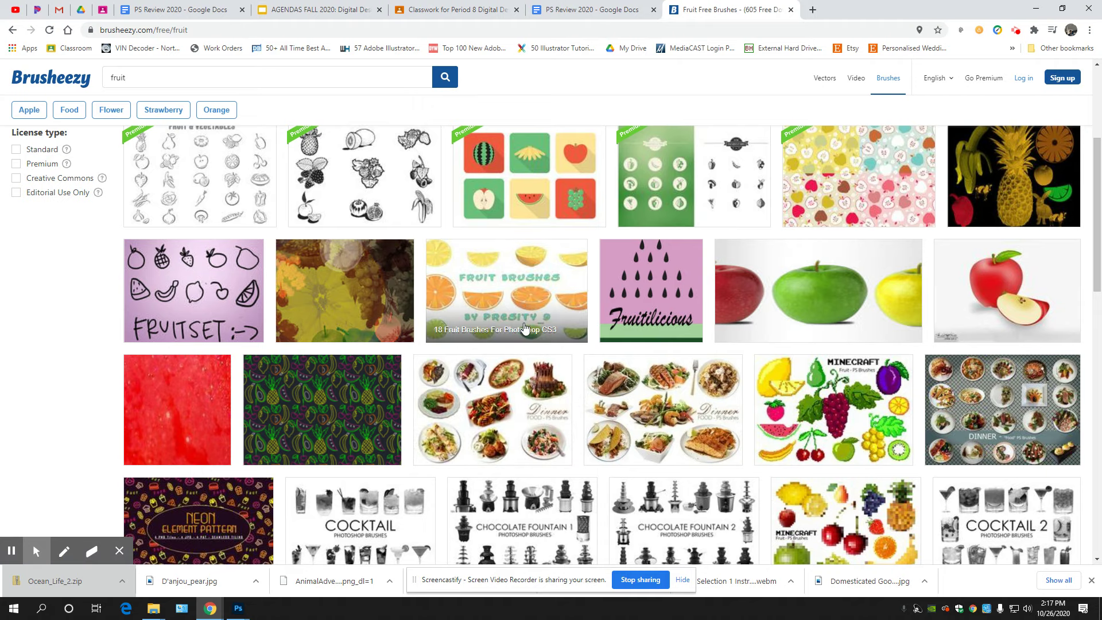
click(521, 295)
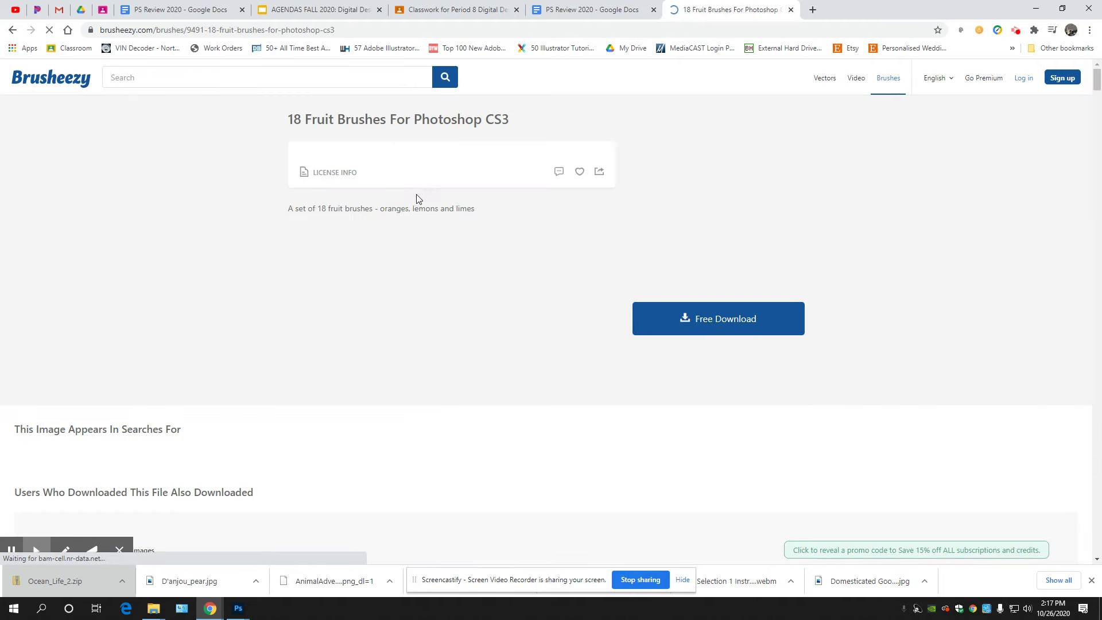
click(752, 325)
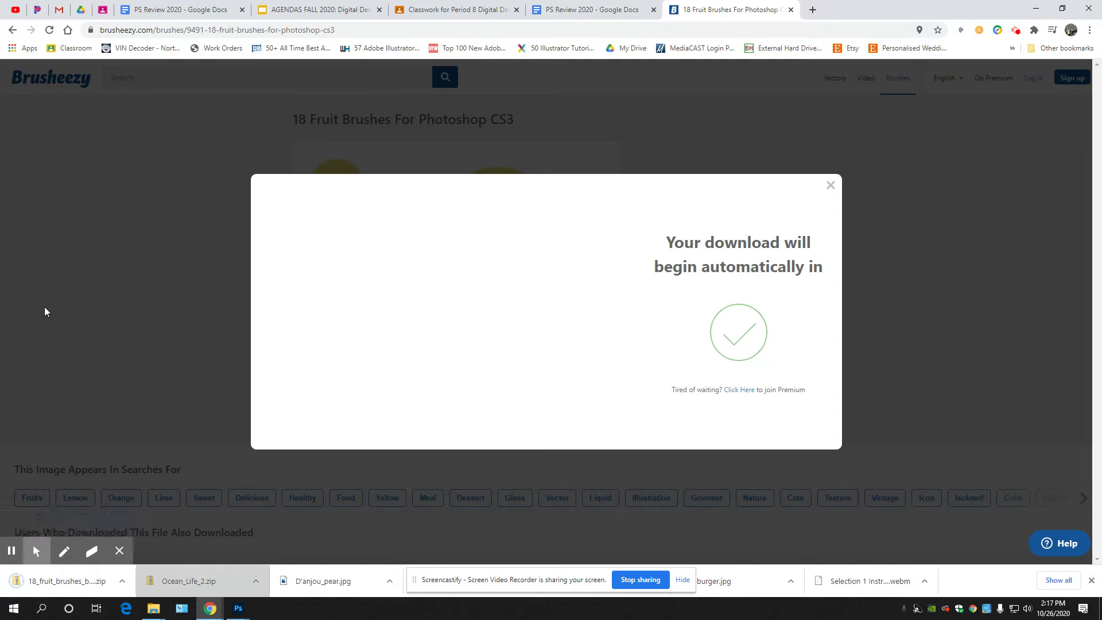
Step: Extract the 18_fruit_brushes_by_presity_9 zip into Downloads and load its ABR file into Photoshop
click(46, 581)
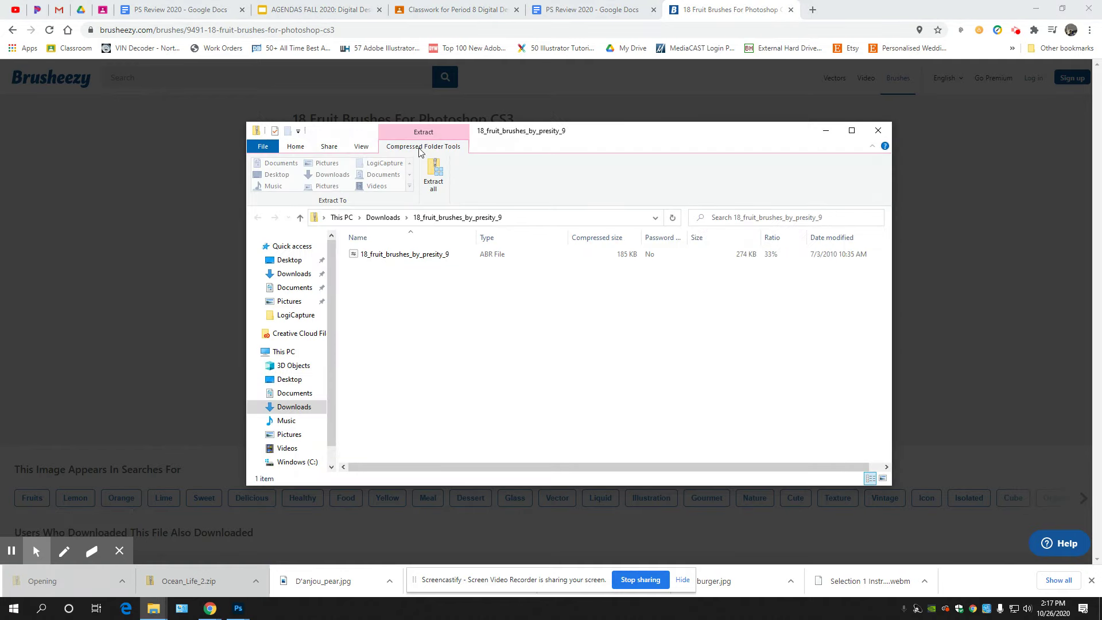
click(436, 170)
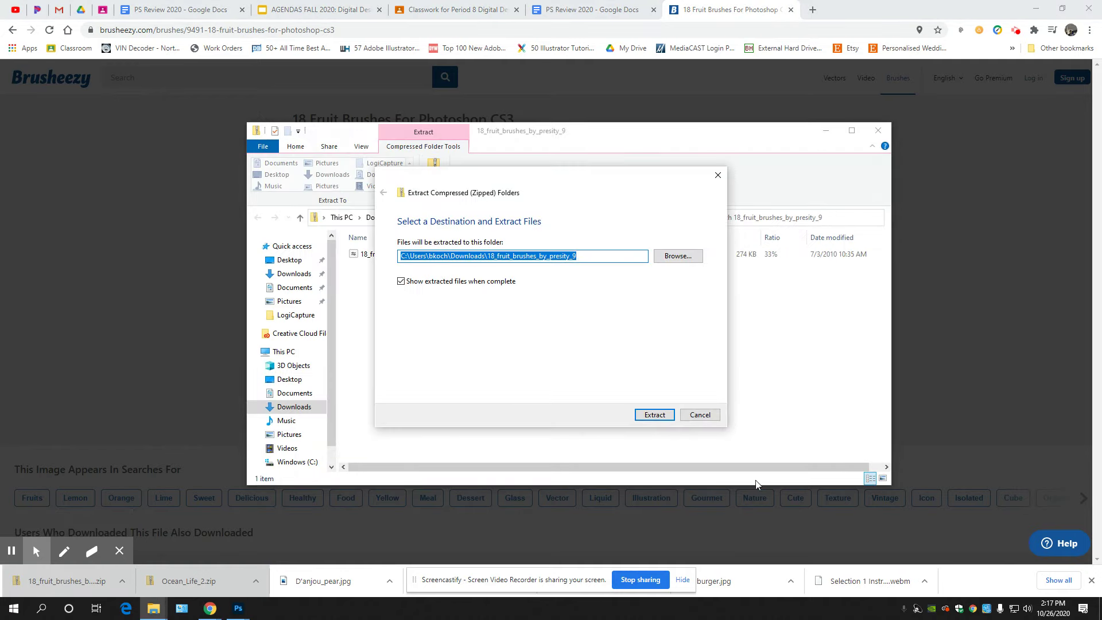
click(655, 415)
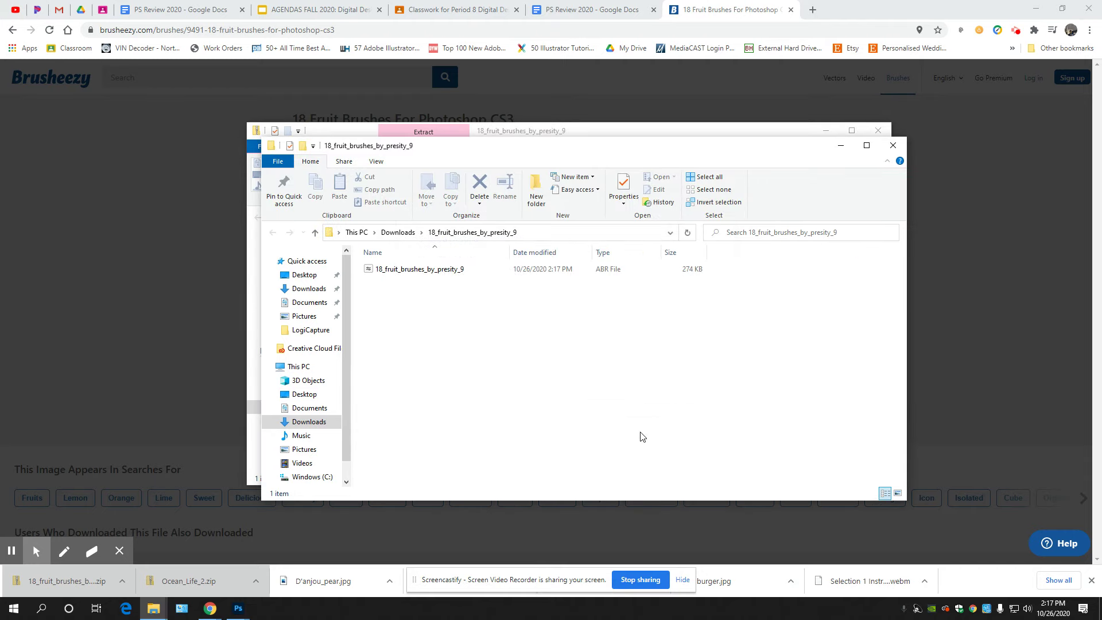
double_click(405, 271)
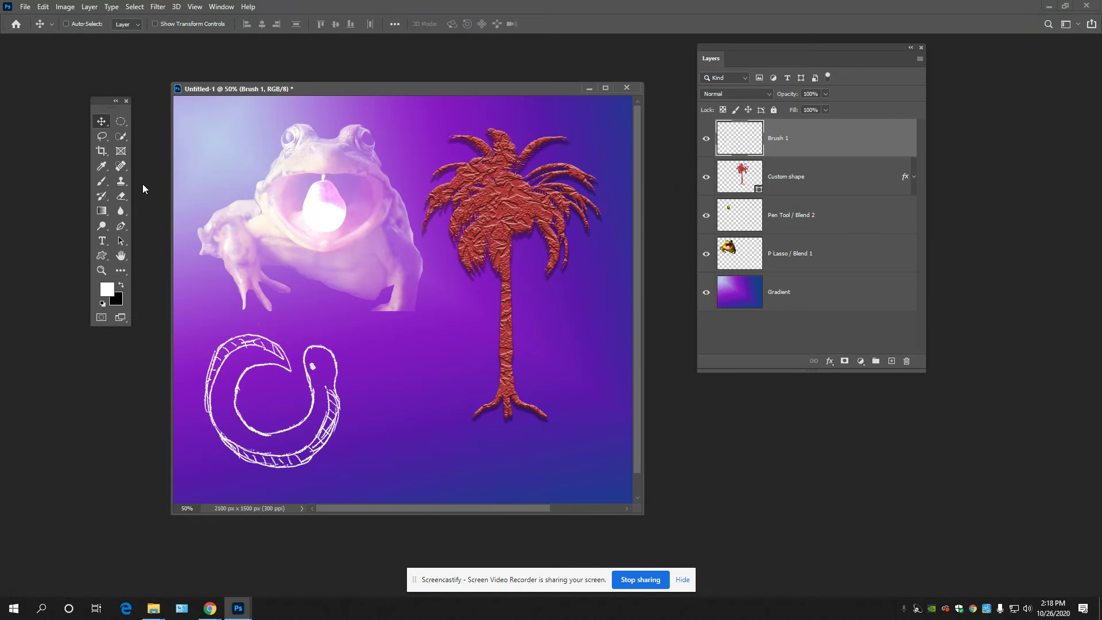
Step: Pick a large round brush from the fruit brushes group and paint a trial dab
key(b)
click(83, 24)
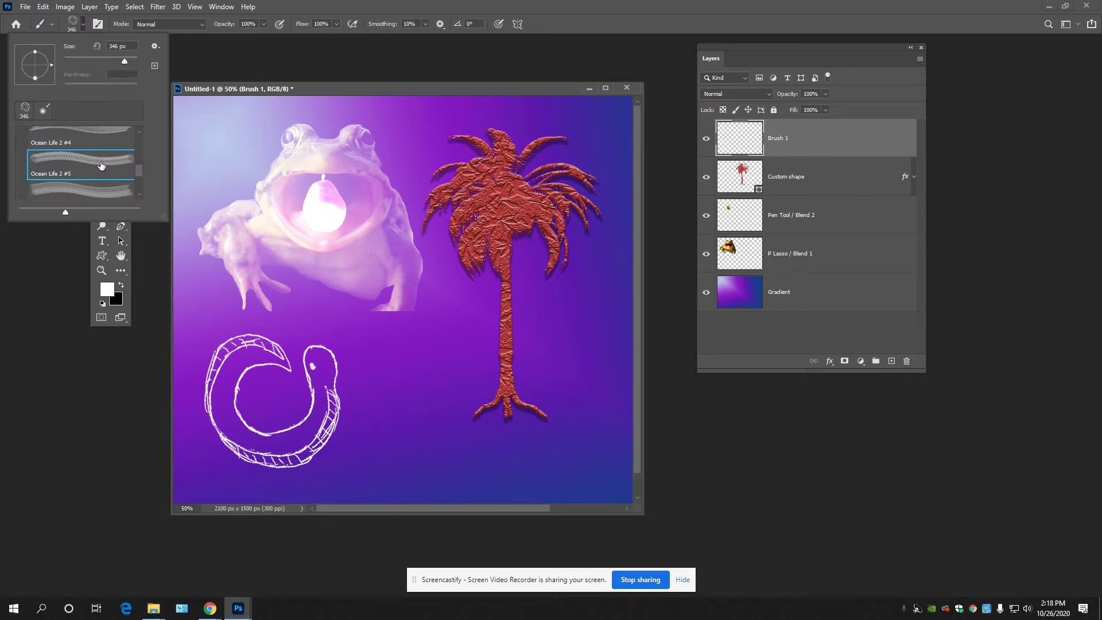
scroll(101, 166, down, 3)
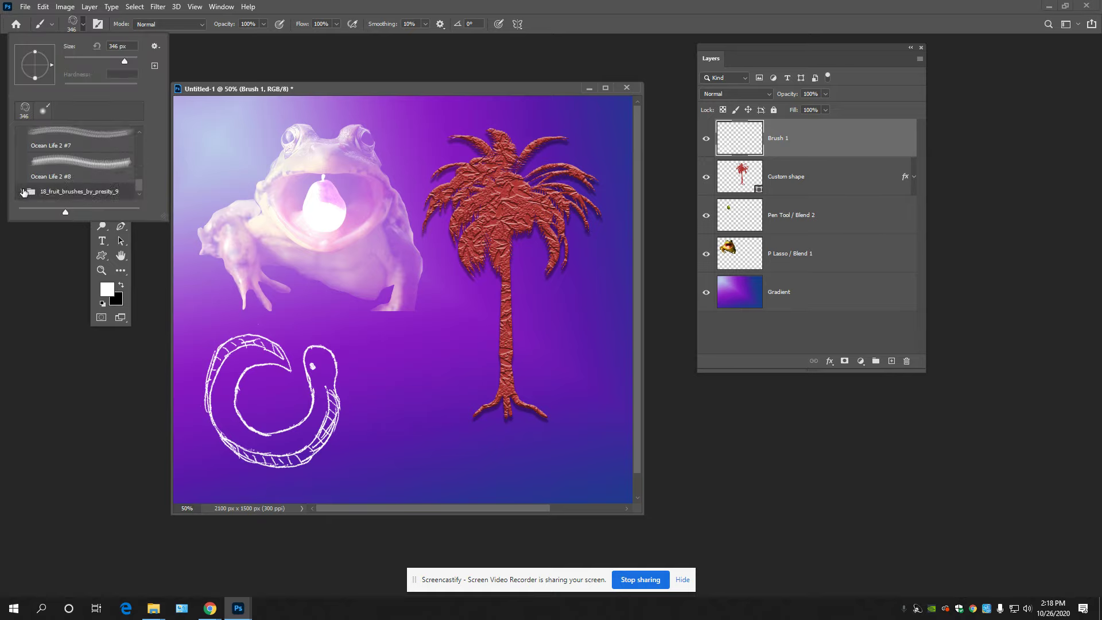
click(24, 192)
scroll(55, 183, down, 2)
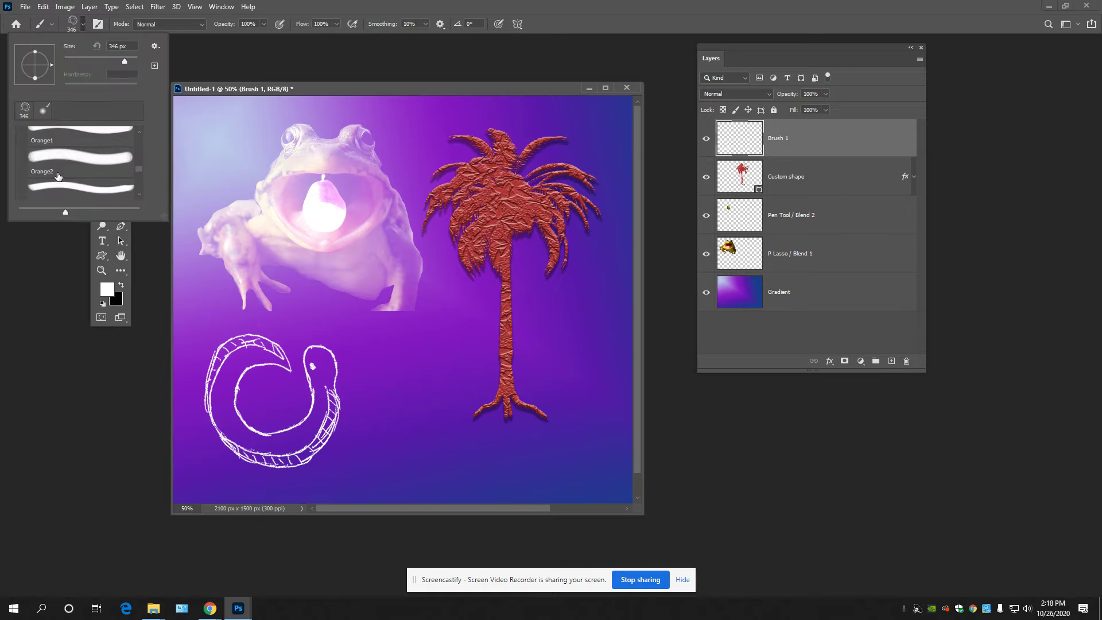
double_click(60, 149)
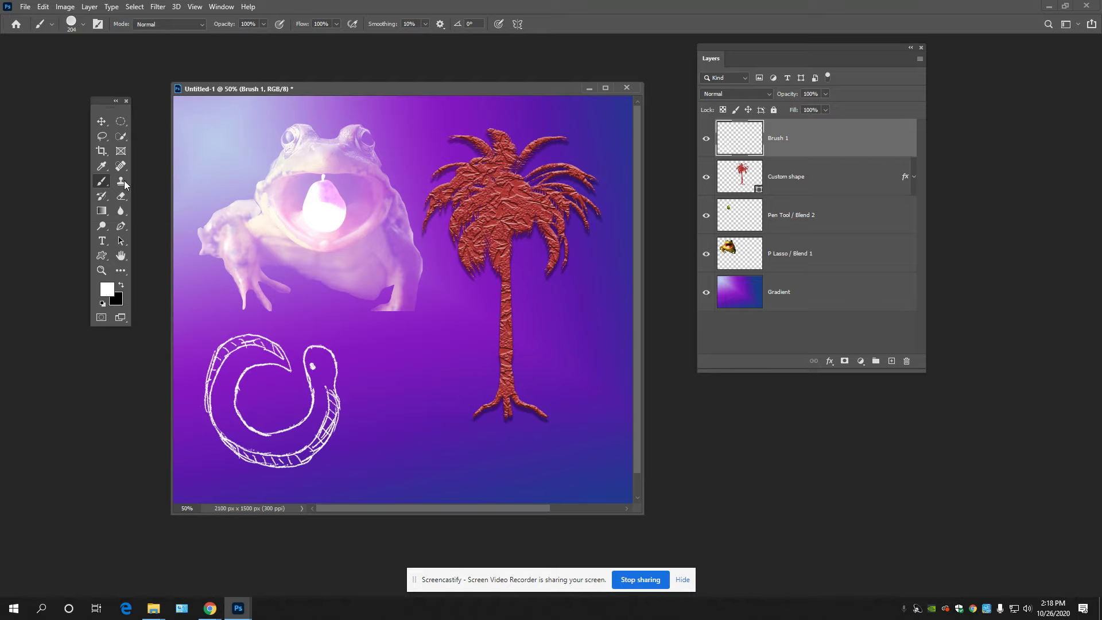
click(417, 387)
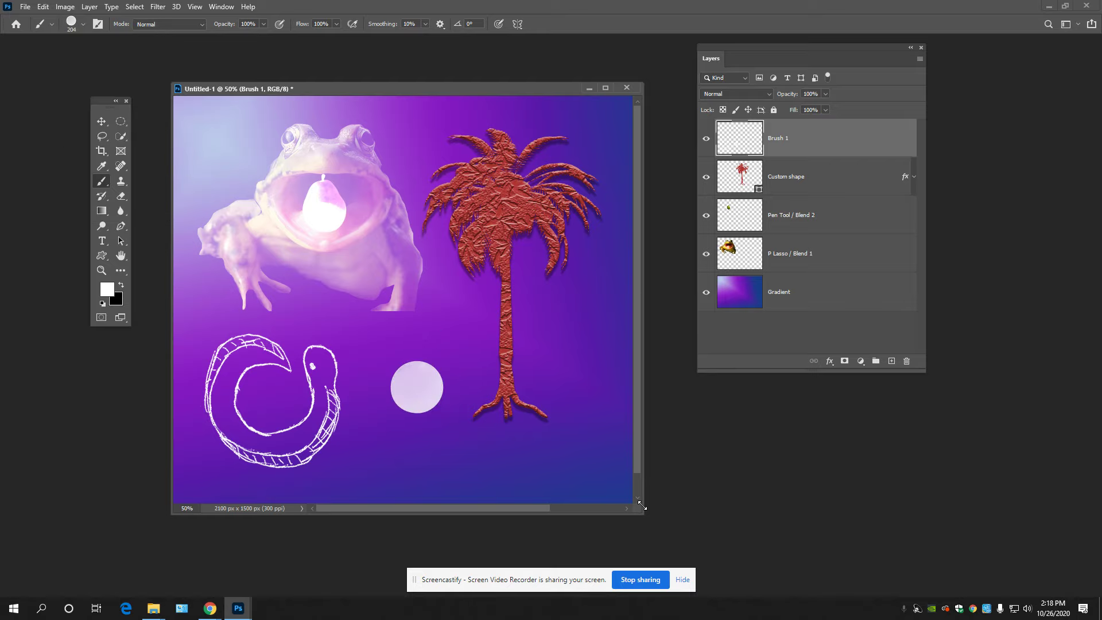
Step: Check the Brush 1 layer's visibility and undo the stray round dab
key(ctrl+t)
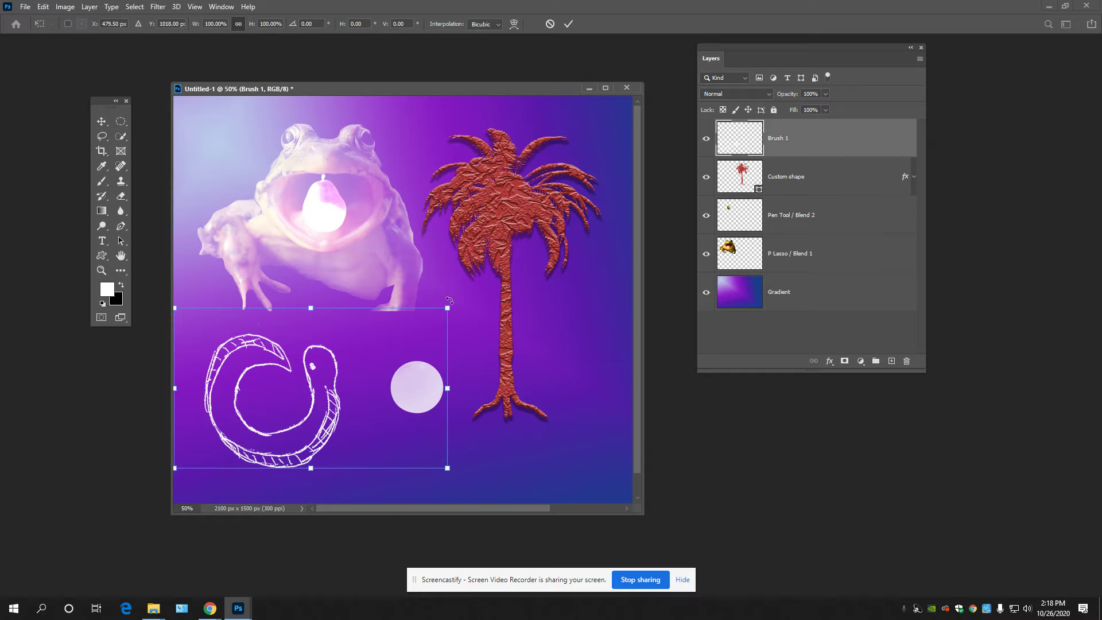
key(Return)
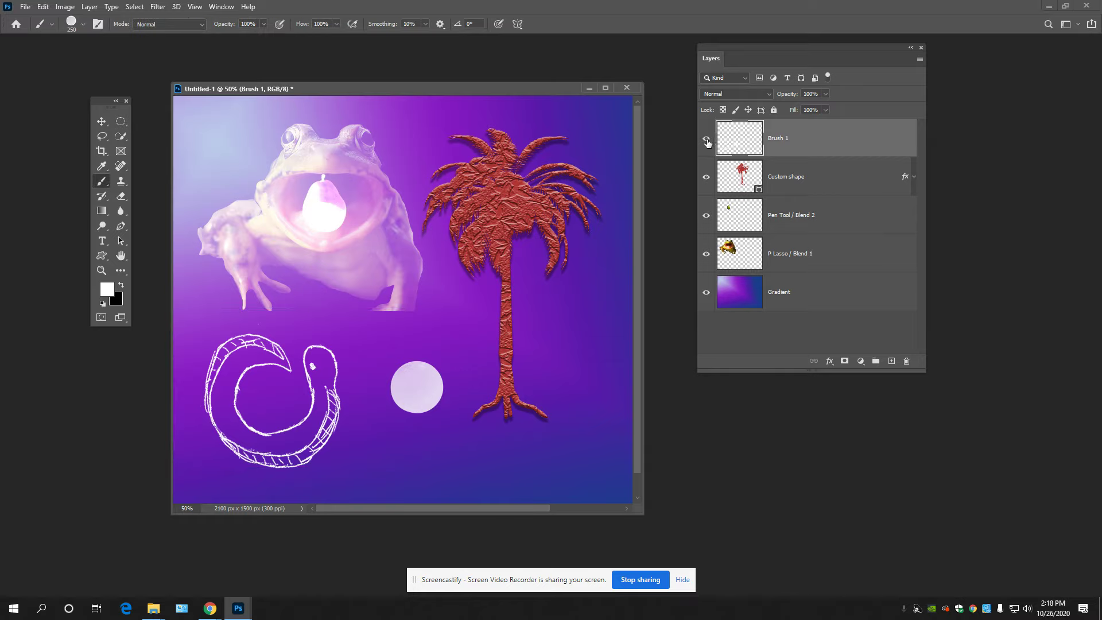
click(706, 140)
click(706, 140)
click(707, 140)
click(706, 139)
key(ctrl+comma)
key(ctrl+comma)
key(ctrl+comma)
key(ctrl+comma)
key(ctrl+z)
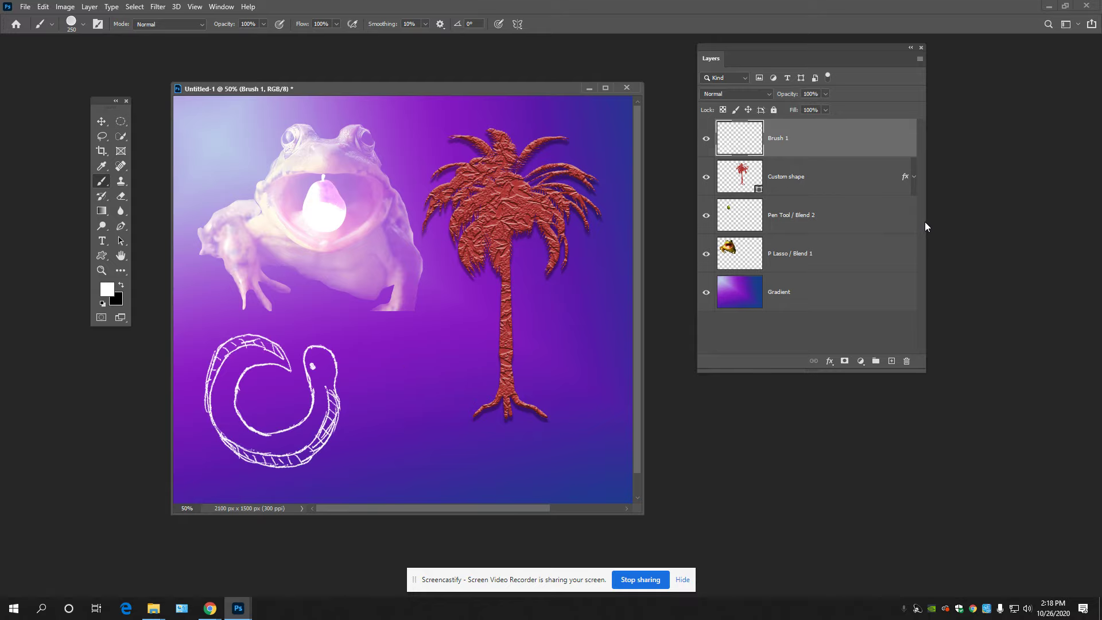
Step: Add a layer named 'brush 2', paint a white round dab and move it onto the frog's mouth
click(891, 361)
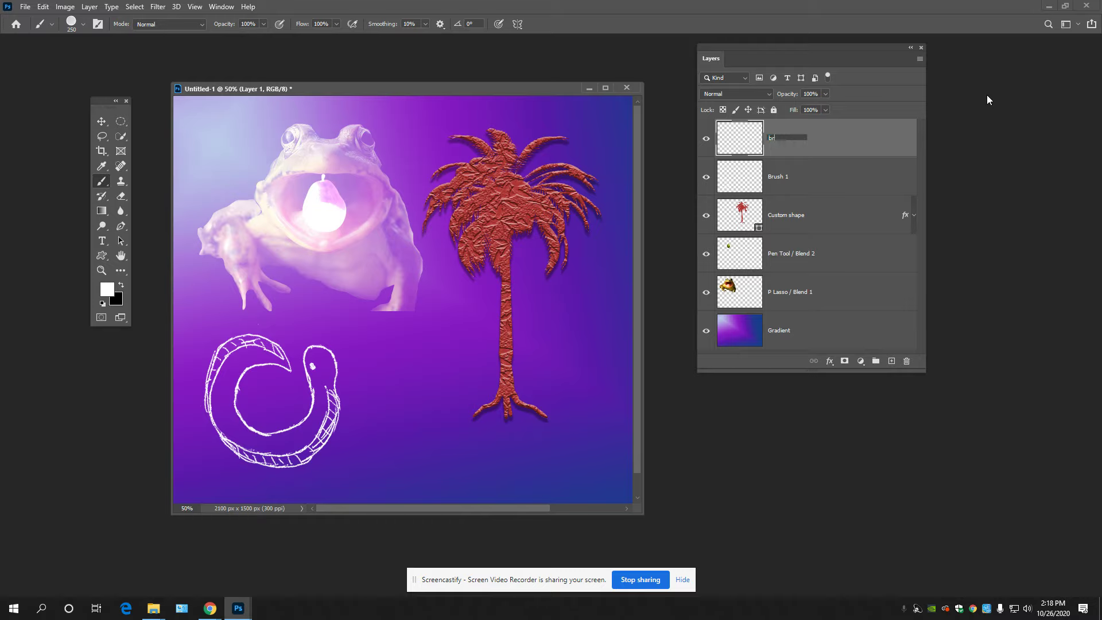
key(Return)
click(394, 395)
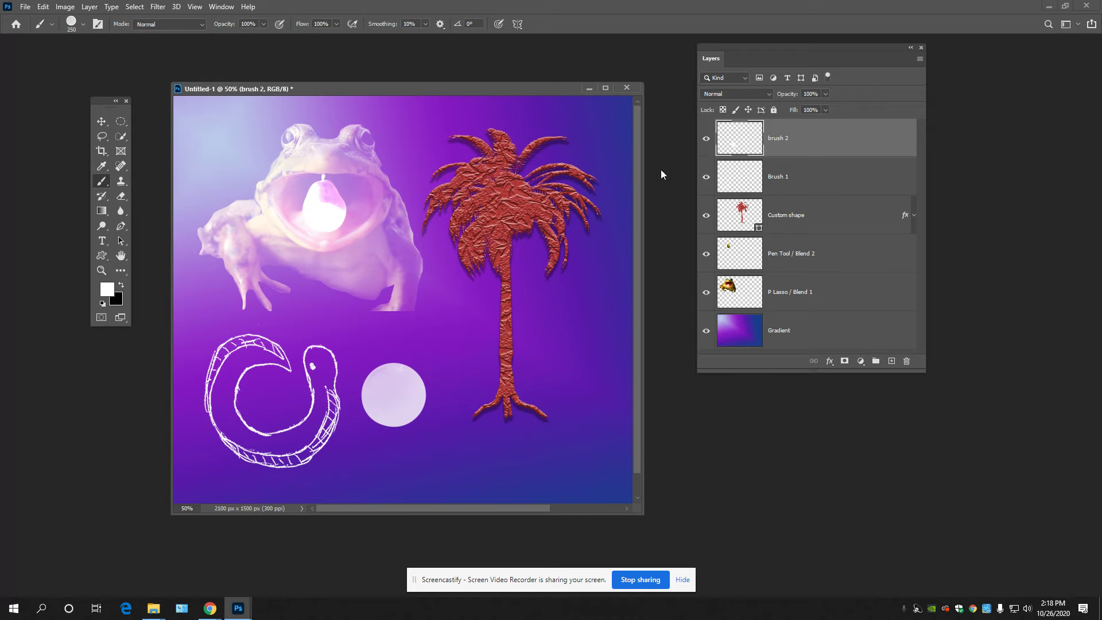
key(v)
mouse_move(409, 403)
mouse_down()
mouse_move(419, 201)
mouse_move(368, 189)
mouse_move(350, 141)
mouse_move(351, 214)
mouse_move(338, 222)
mouse_up()
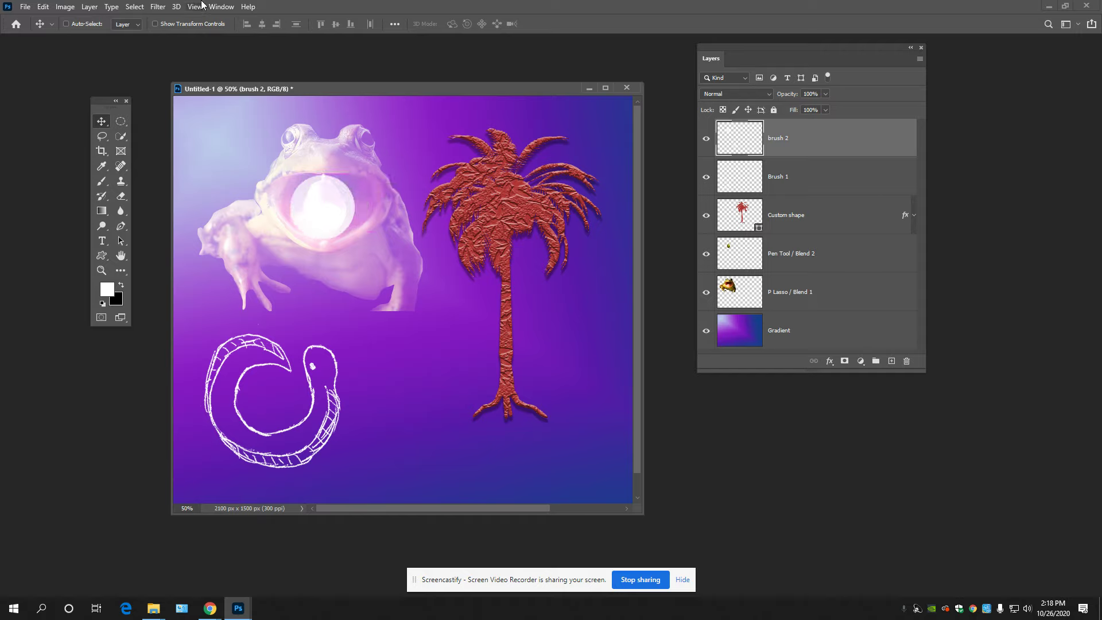
click(211, 613)
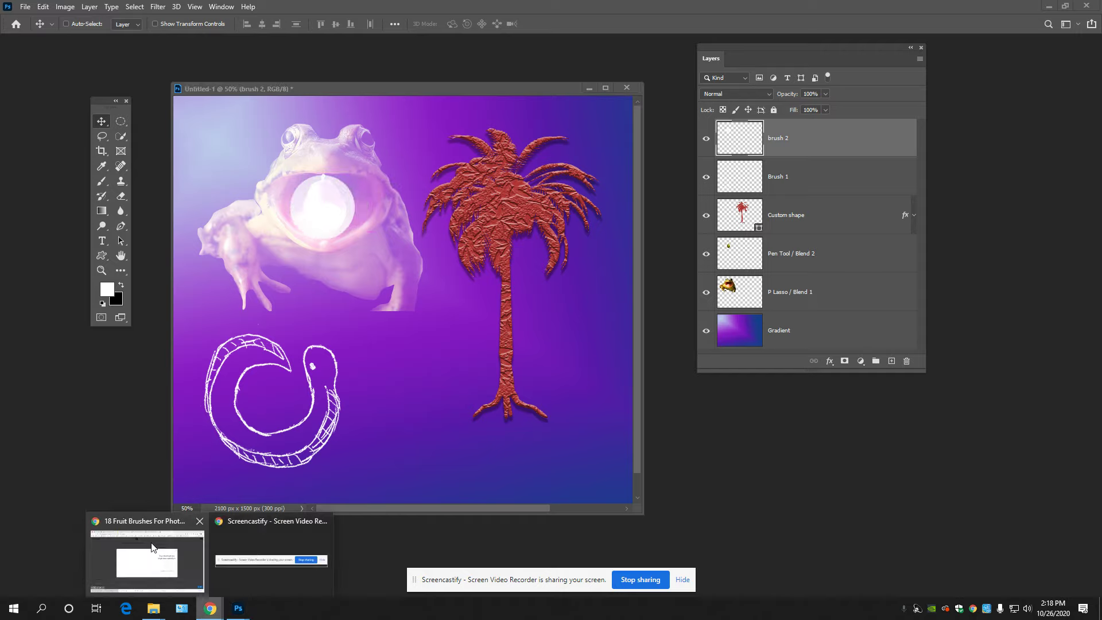
Step: Close the 18 Fruit Brushes download tab in Chrome
click(147, 559)
click(608, 9)
click(729, 9)
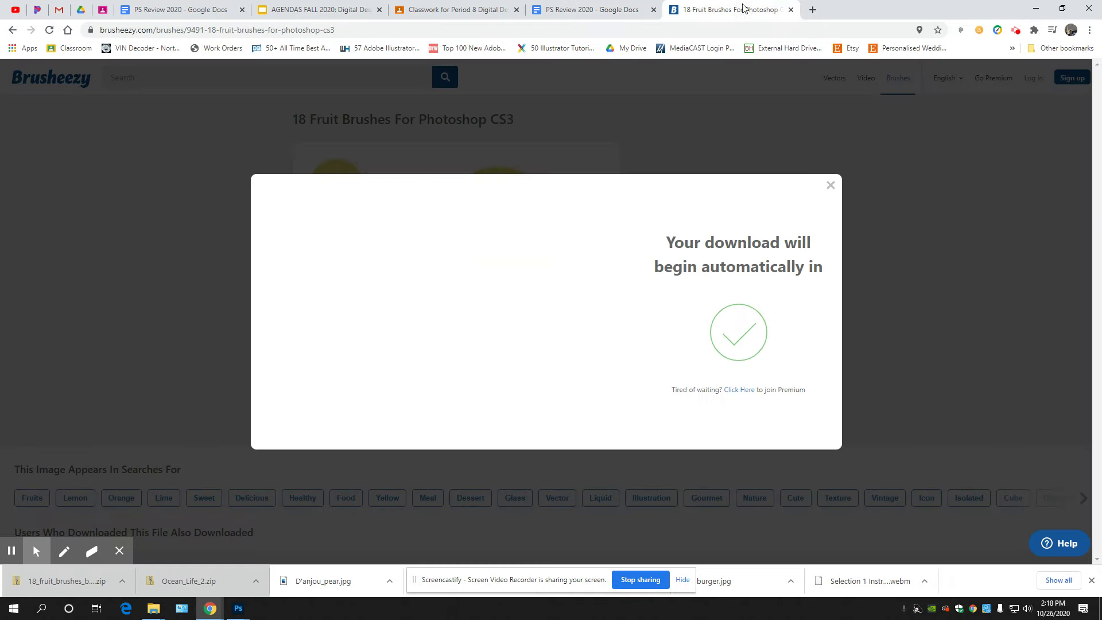
click(792, 10)
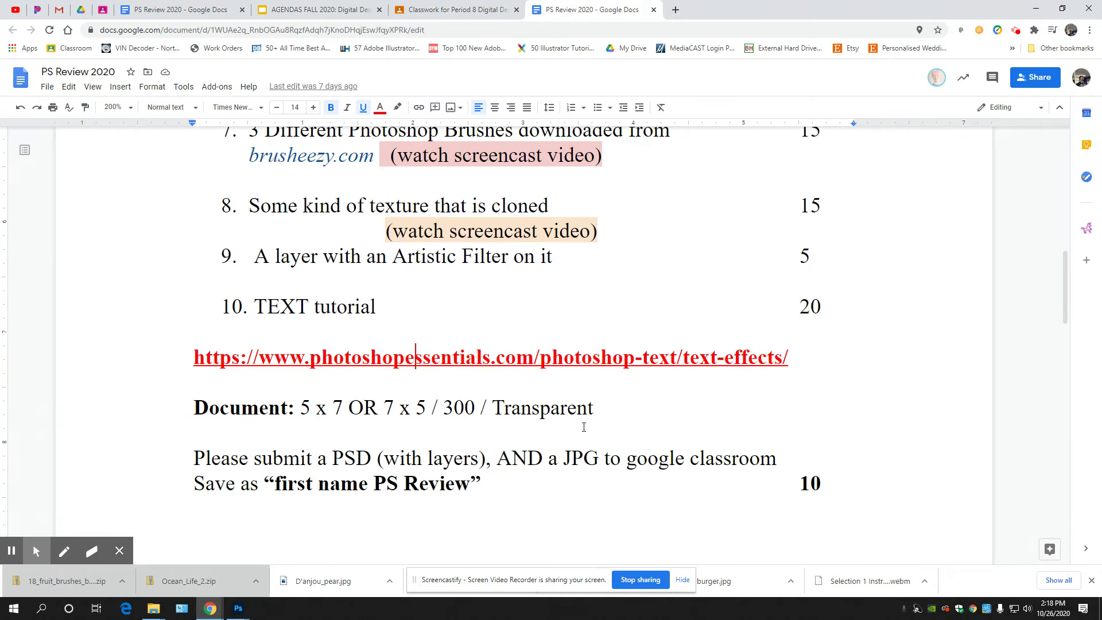
Step: Review the PS Review 2020 requirements list around the TEXT tutorial item
scroll(584, 427, up, 2)
scroll(566, 422, down, 3)
scroll(438, 346, up, 2)
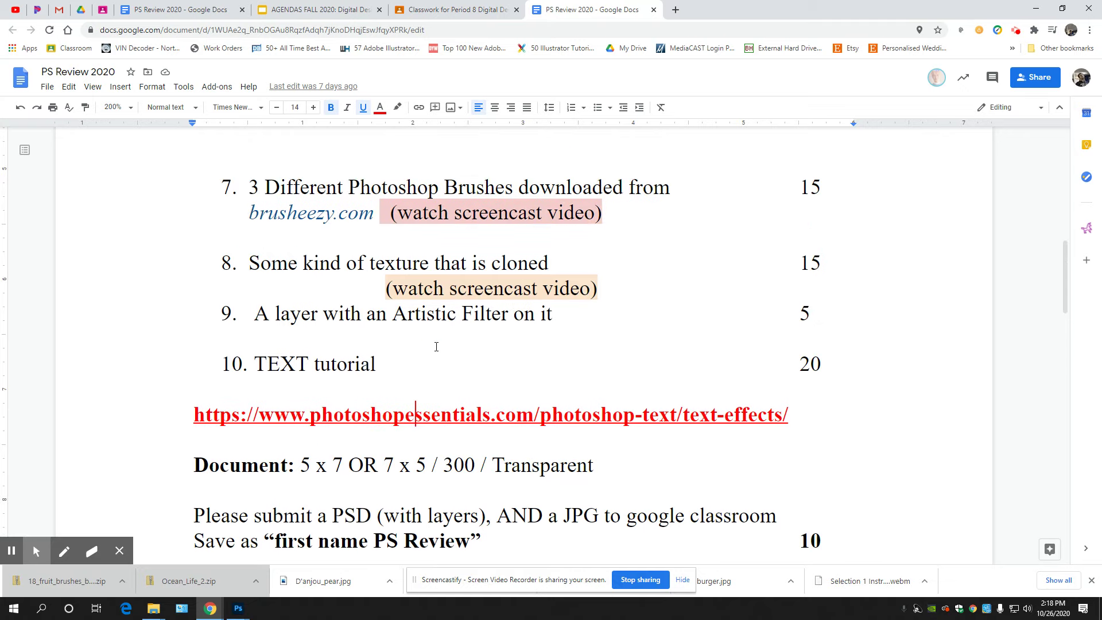
click(433, 377)
click(399, 365)
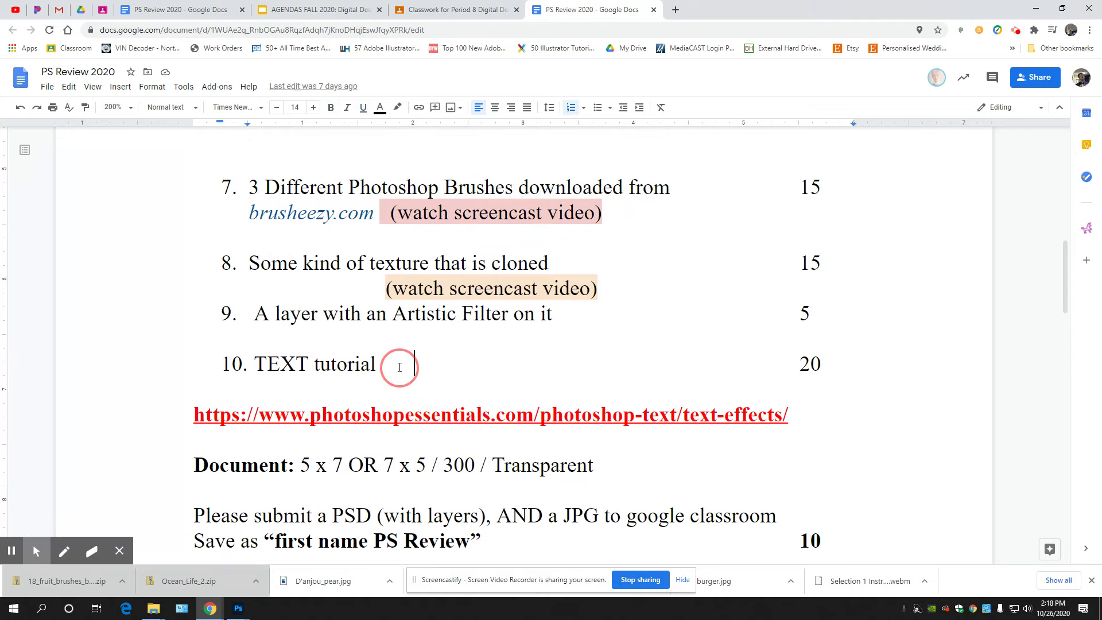
scroll(414, 360, down, 3)
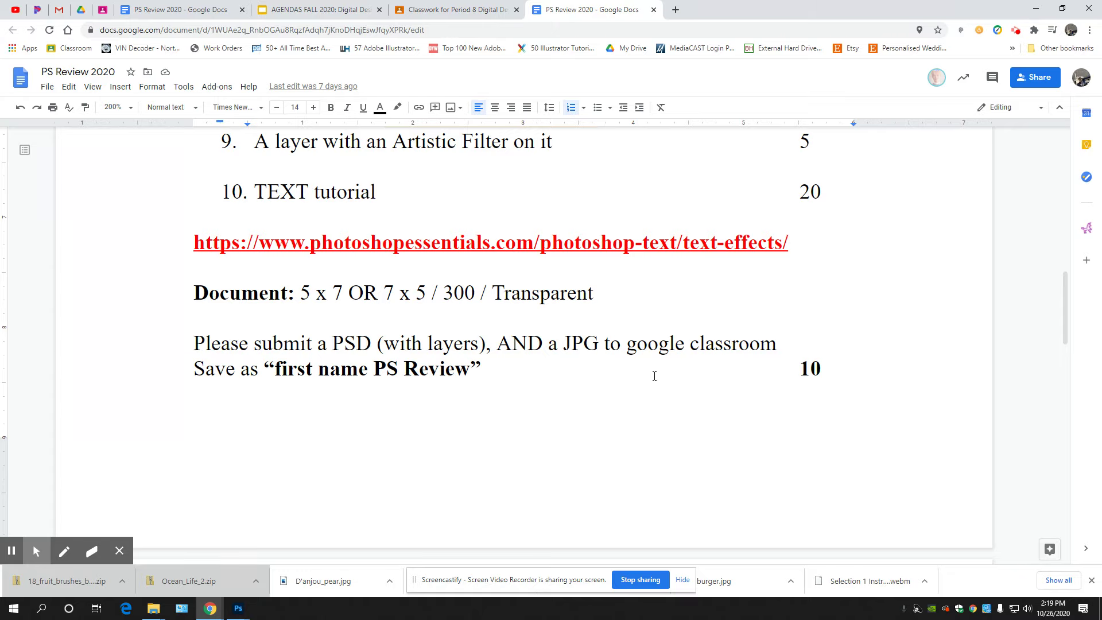
scroll(651, 376, up, 3)
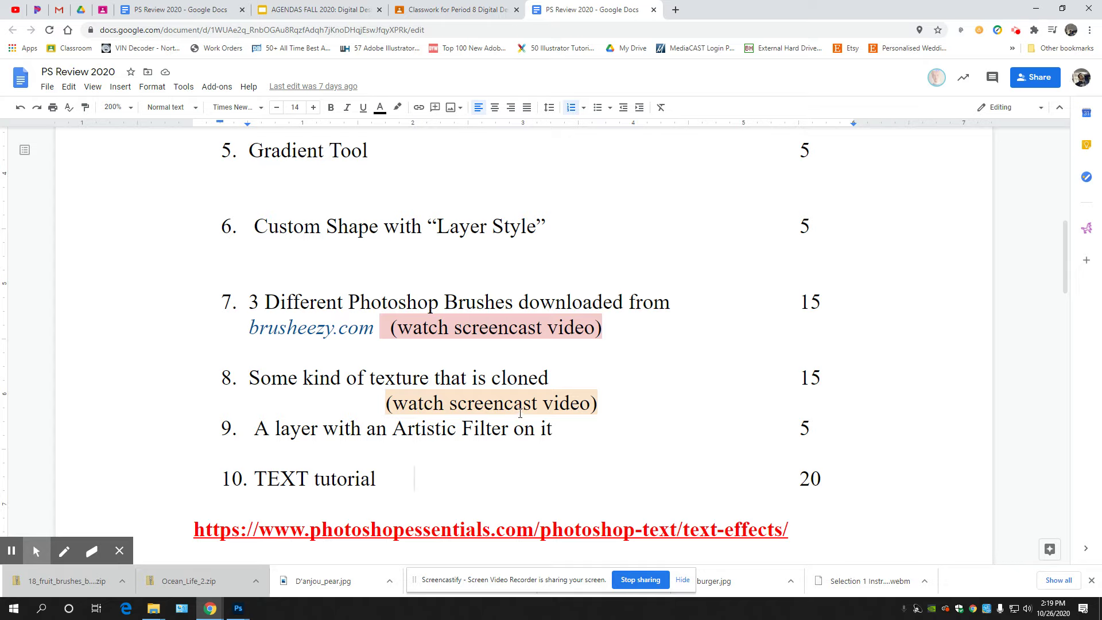
scroll(520, 412, up, 4)
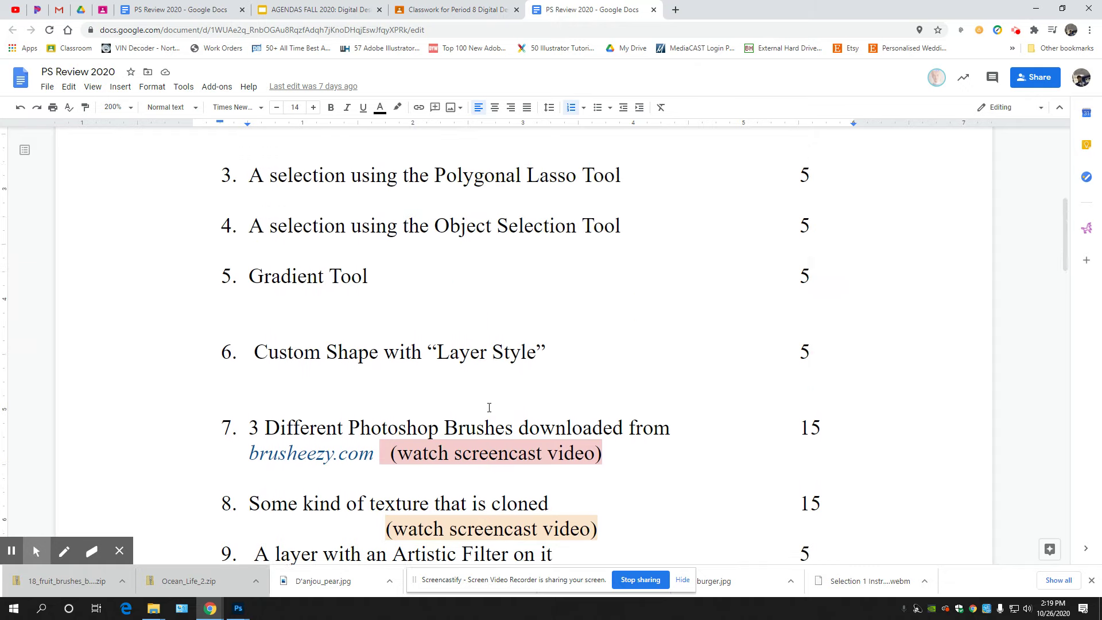
scroll(486, 284, up, 2)
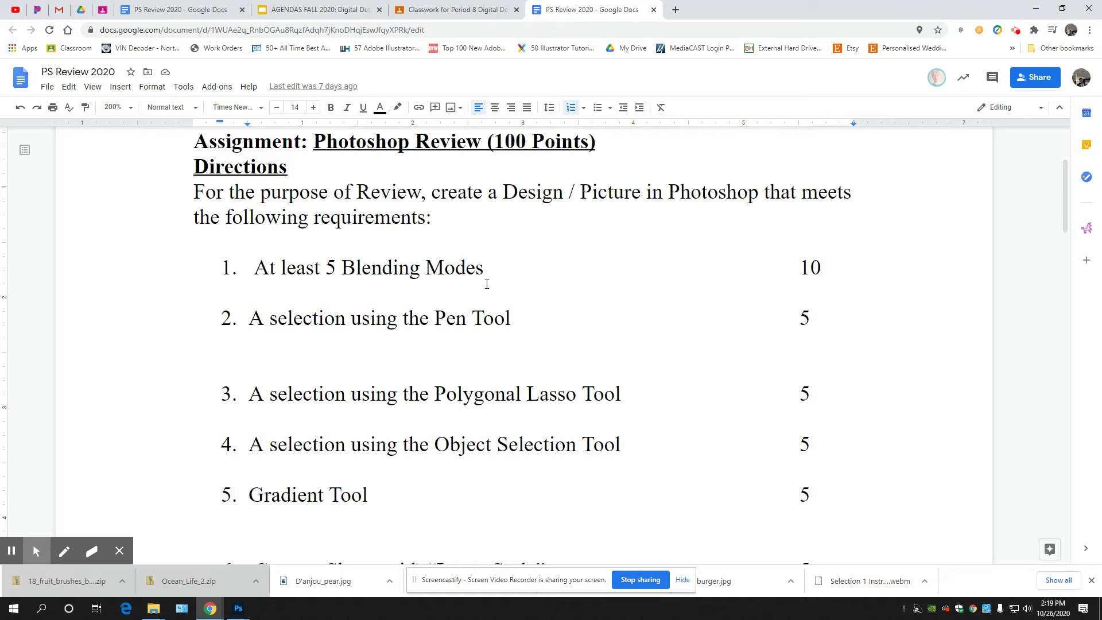
scroll(486, 282, up, 3)
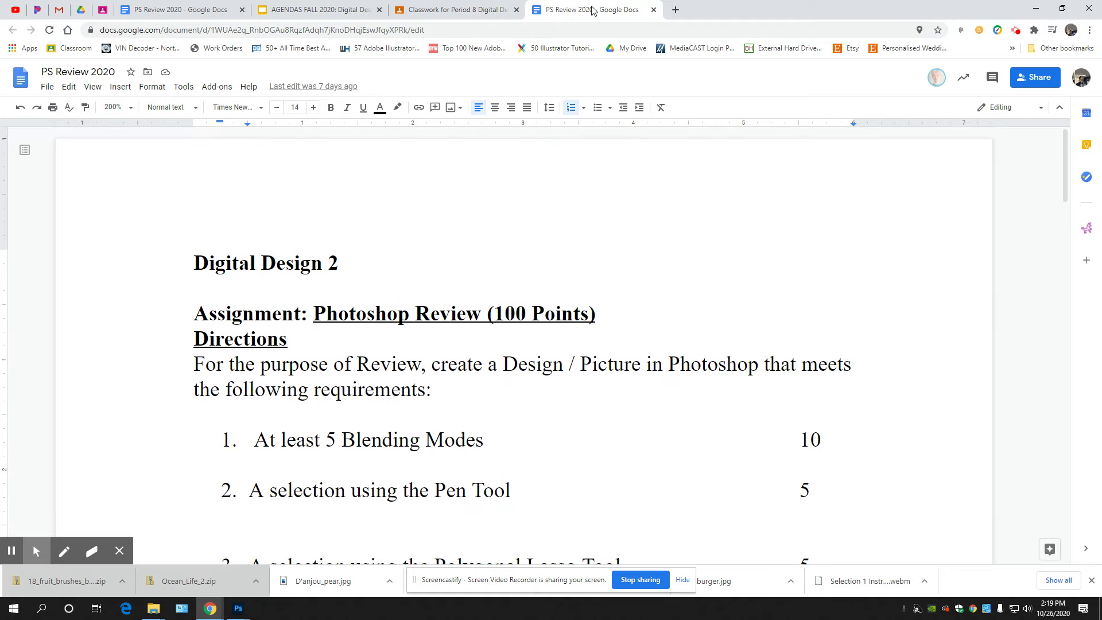
click(676, 10)
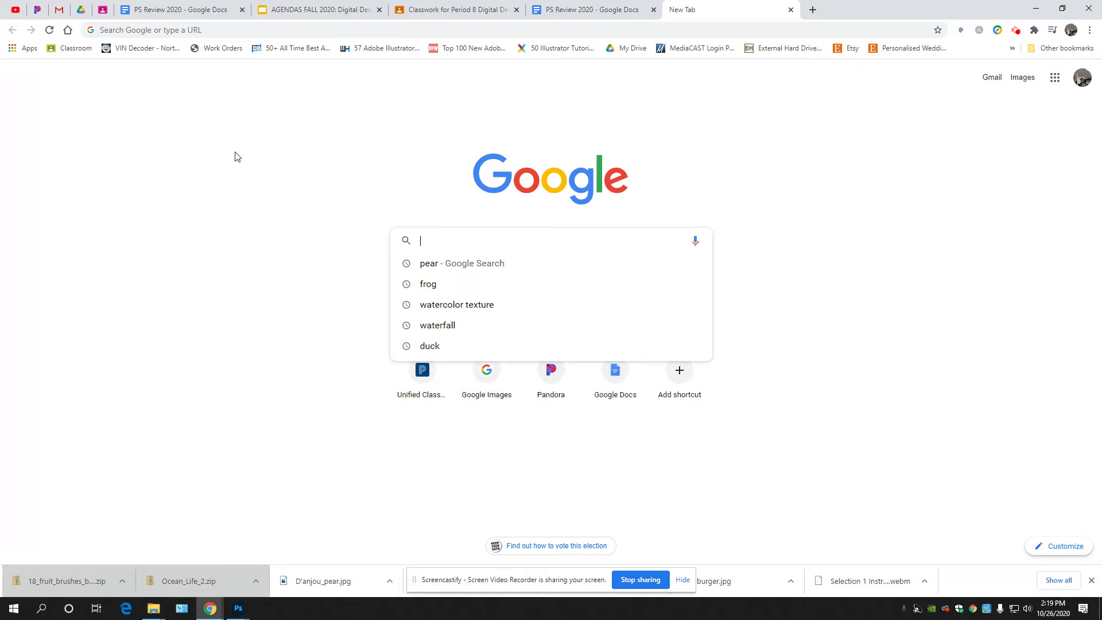
Step: Search Google Images for 'bubbles' and filter the results to medium-sized images
text(bubbles)
key(Return)
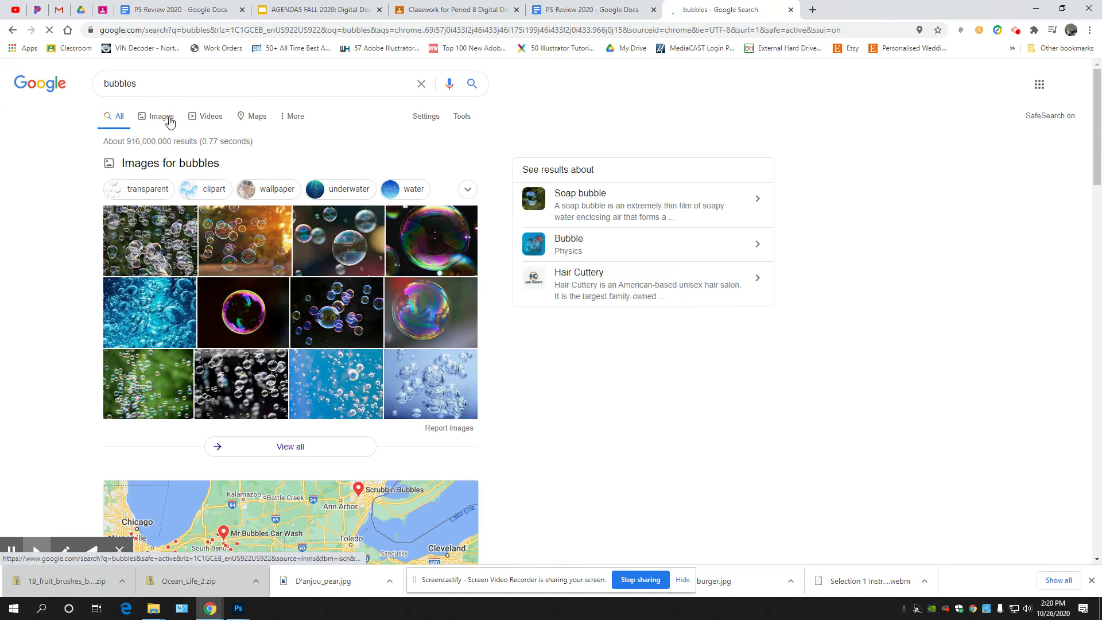
click(169, 120)
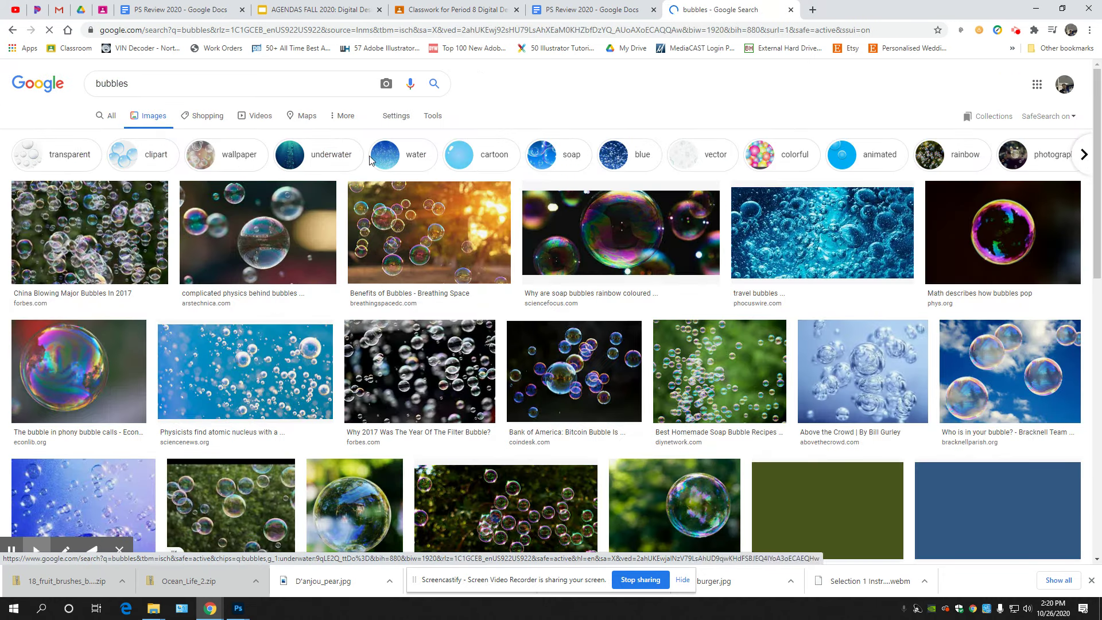
click(434, 117)
click(107, 138)
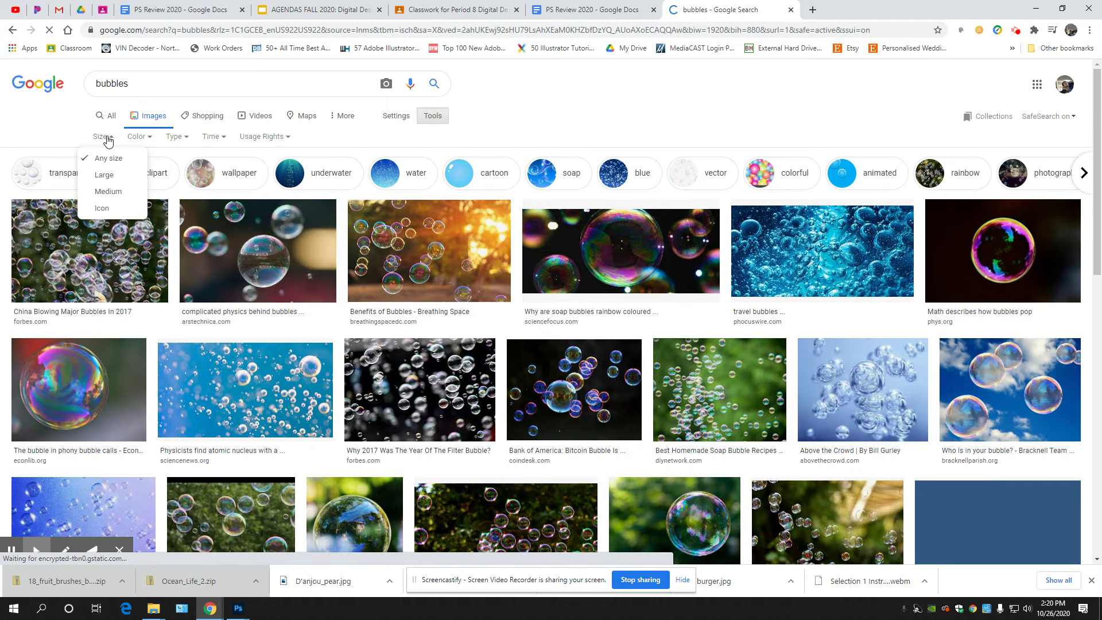
click(106, 176)
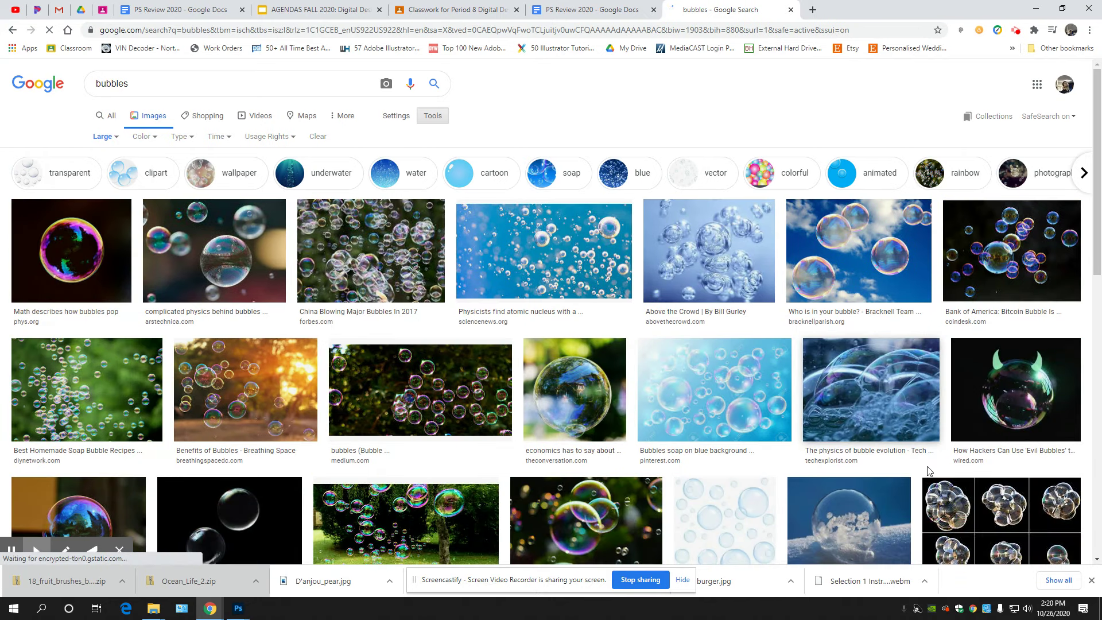
click(103, 136)
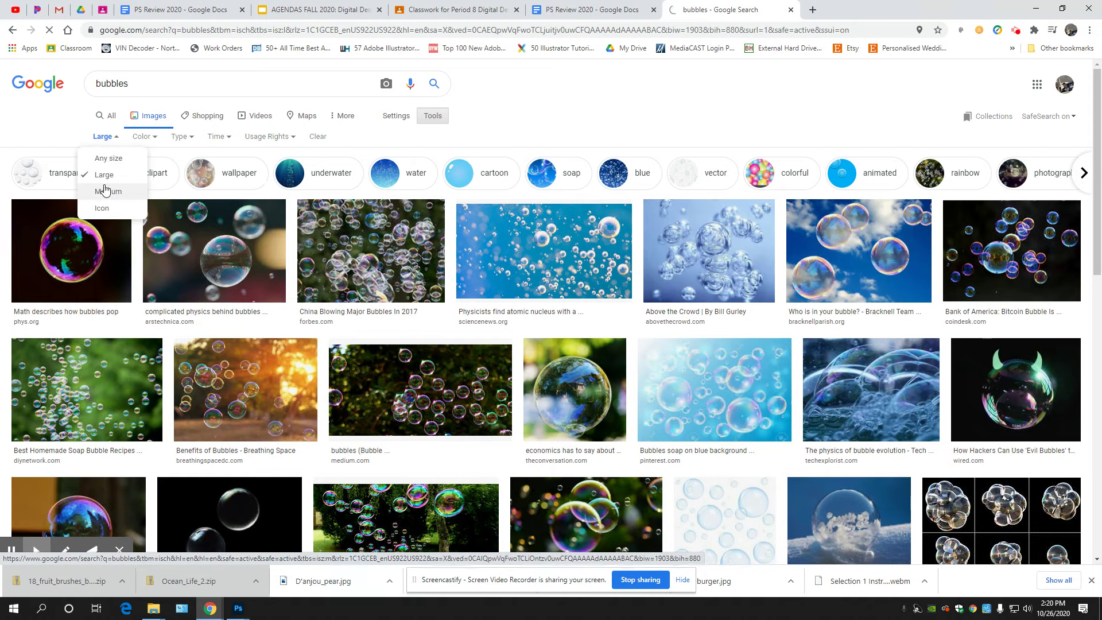
click(106, 192)
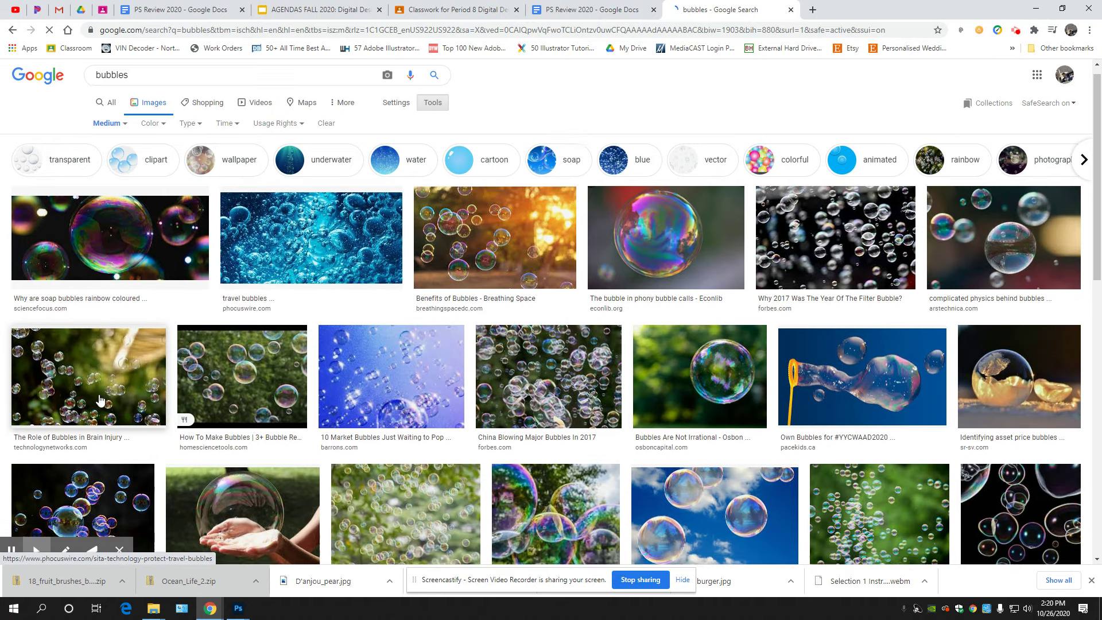
Step: Save the blue 'Bubbles and Conformal Coating' photo to Downloads as Bubbles-OCT18
scroll(931, 280, down, 2)
click(409, 422)
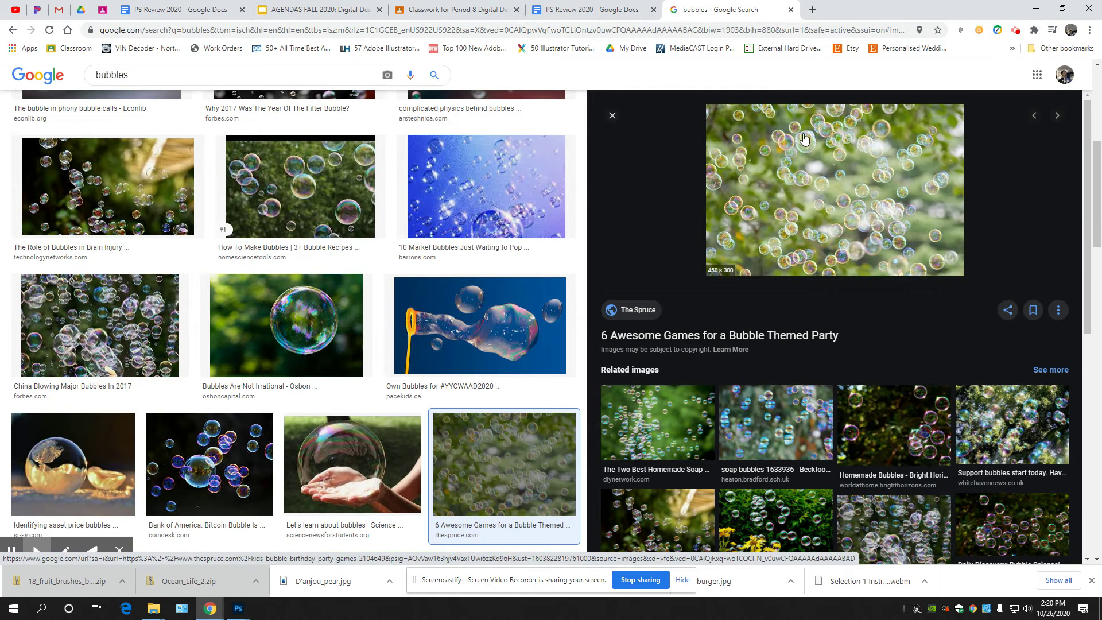
click(612, 117)
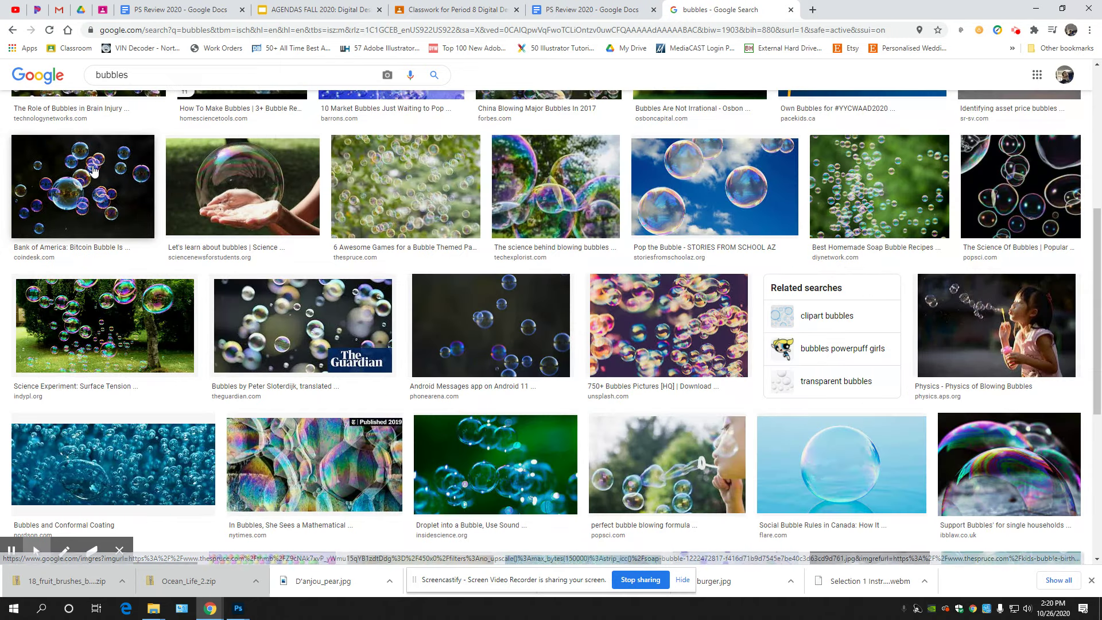
click(130, 476)
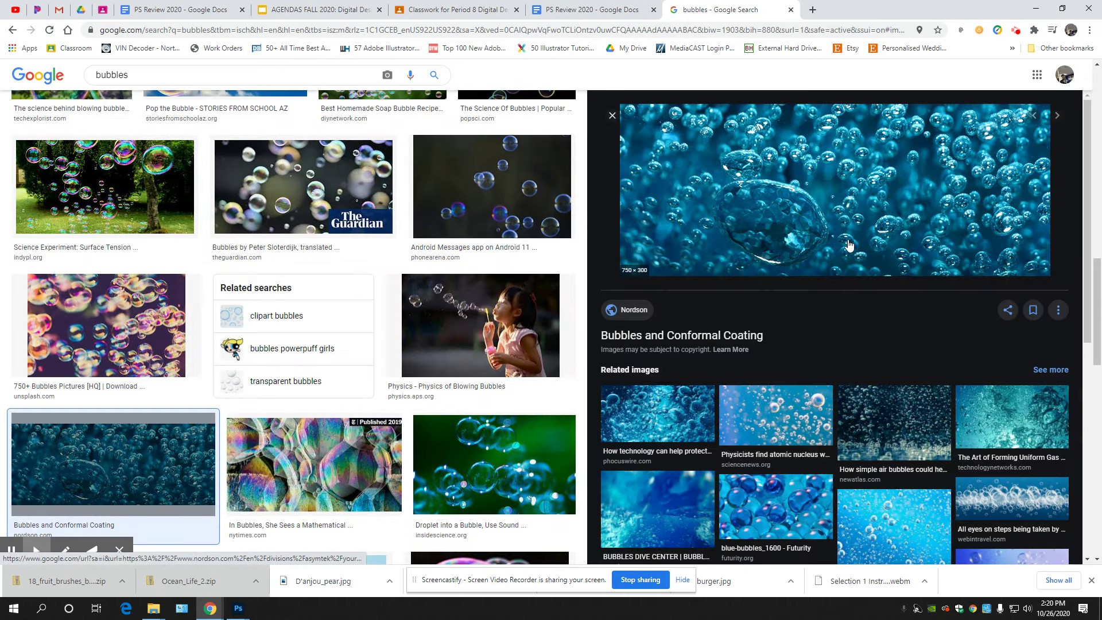
right_click(856, 149)
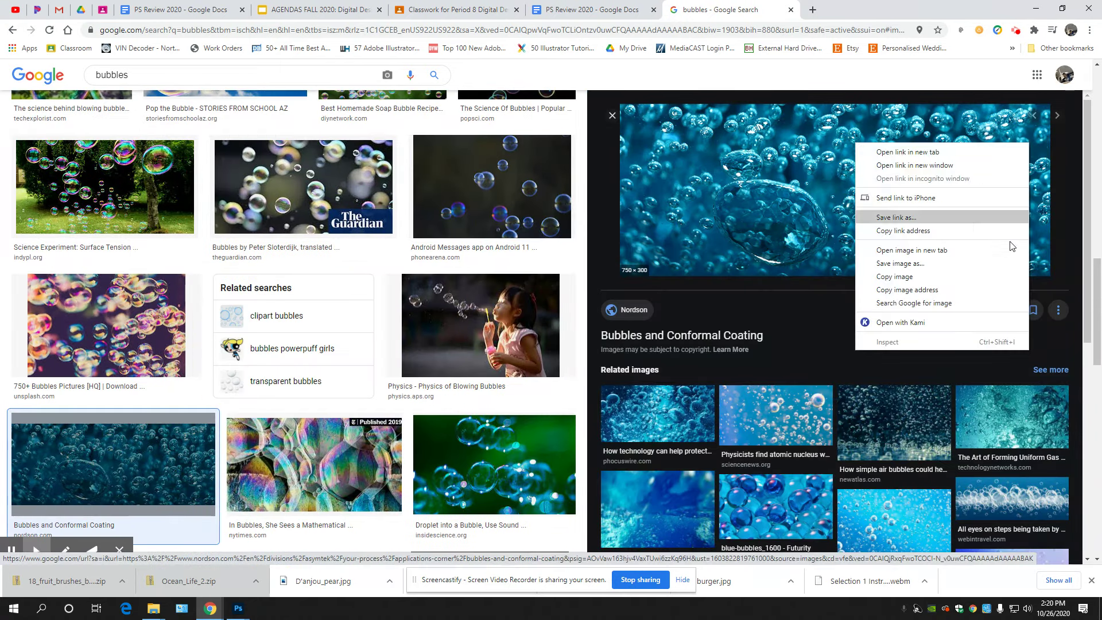
click(962, 269)
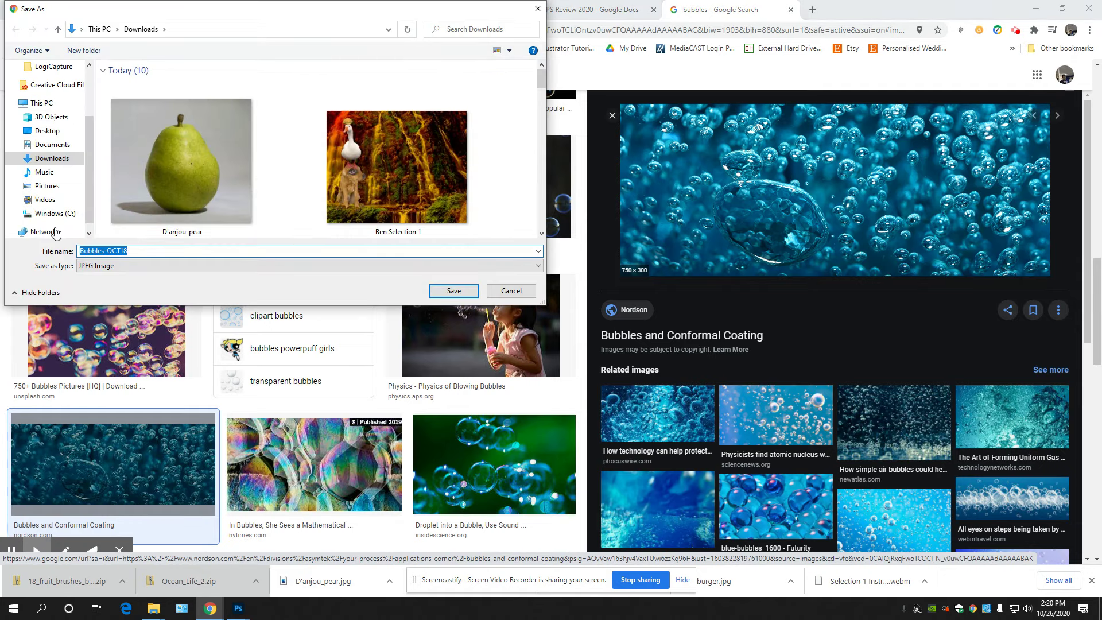
click(453, 291)
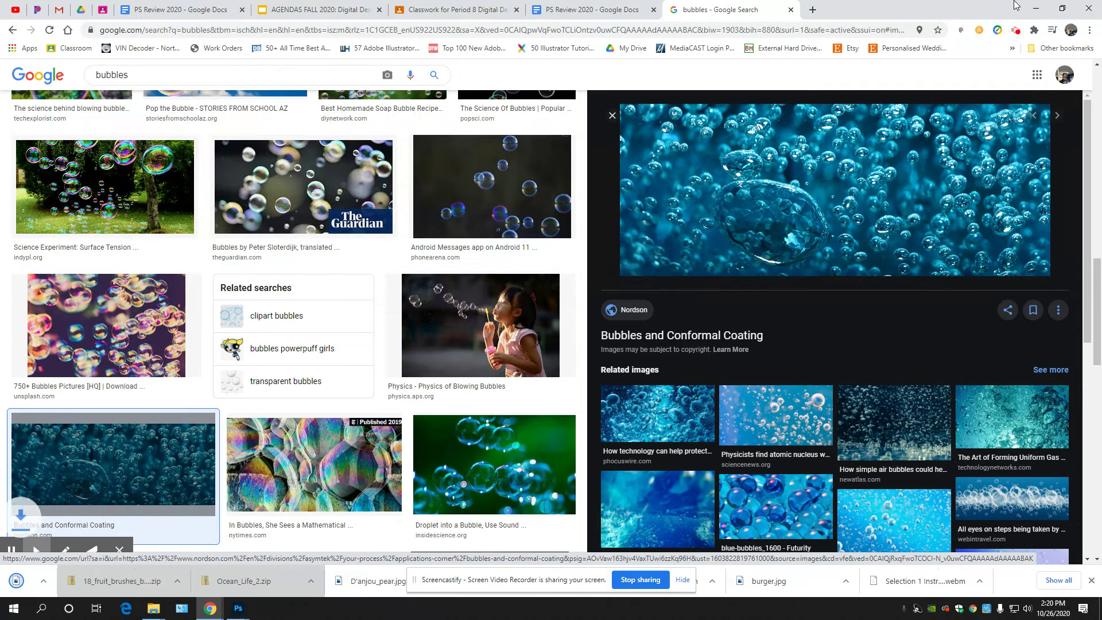
Step: Back in Photoshop, add a new empty layer named CLONE at the top of the stack
key(alt+Tab)
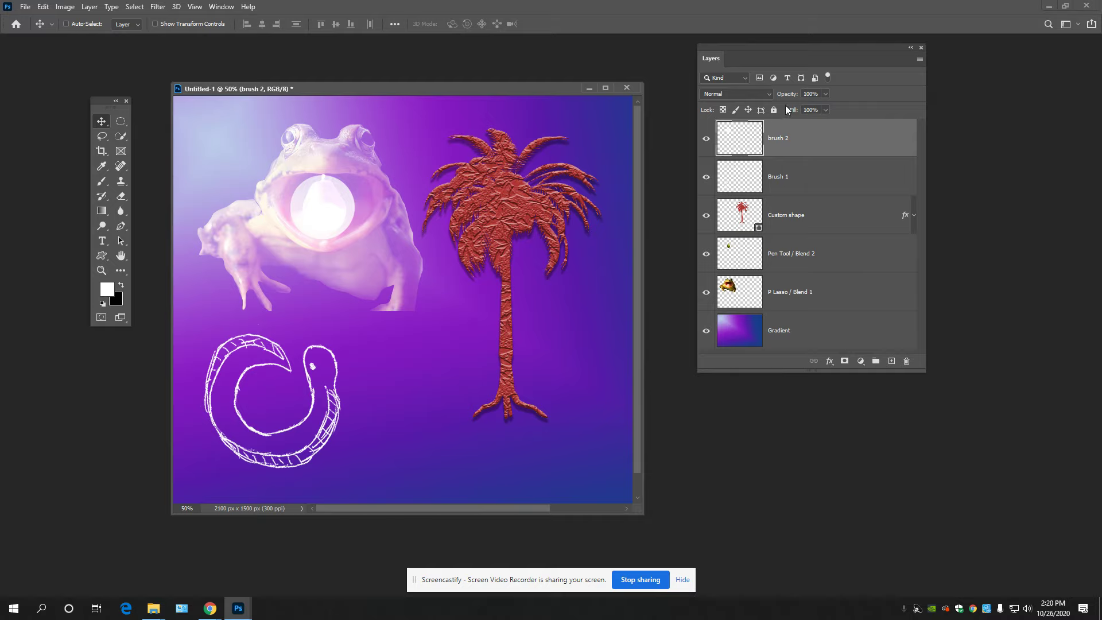
click(891, 361)
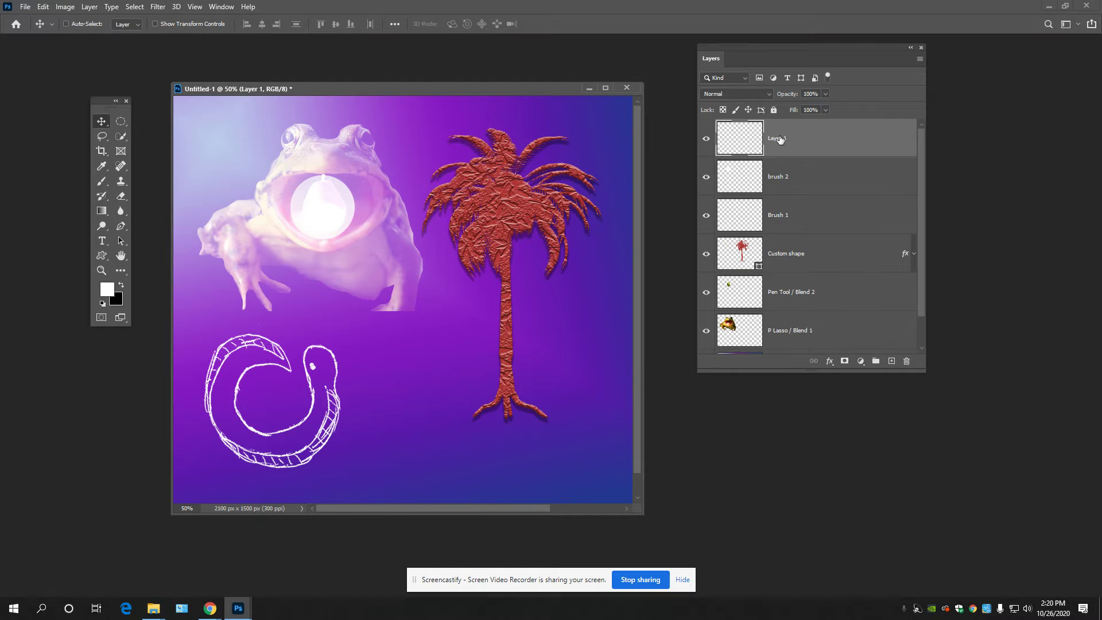
double_click(782, 138)
text(CLONE)
key(Return)
Step: Switch to full-screen view and move the Layers panel away from the artwork
key(f)
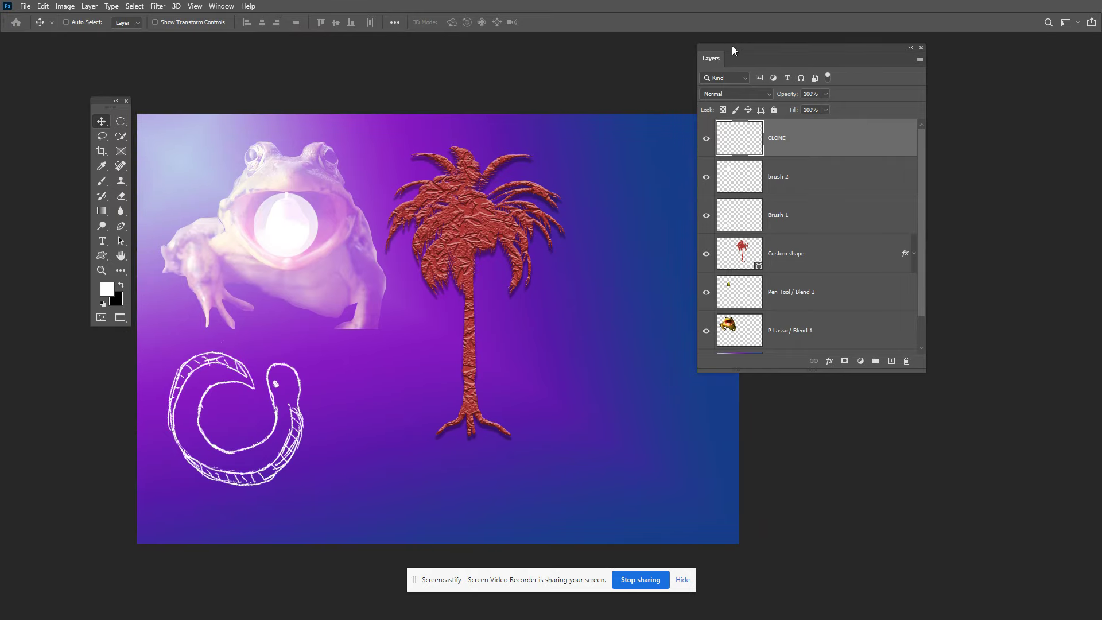
drag(599, 366, 631, 317)
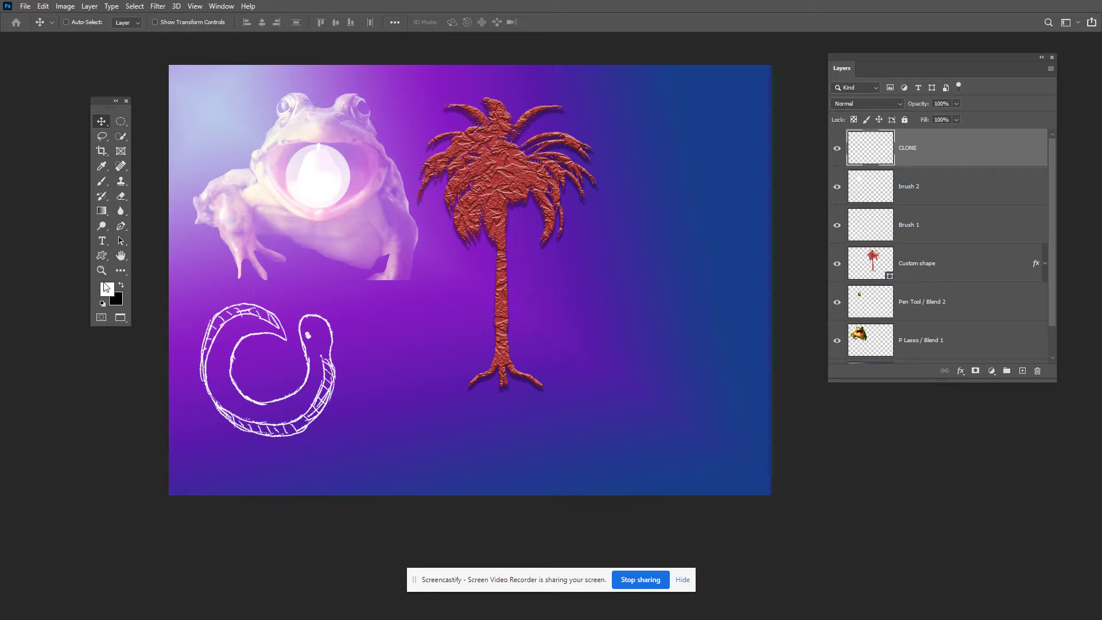
click(102, 255)
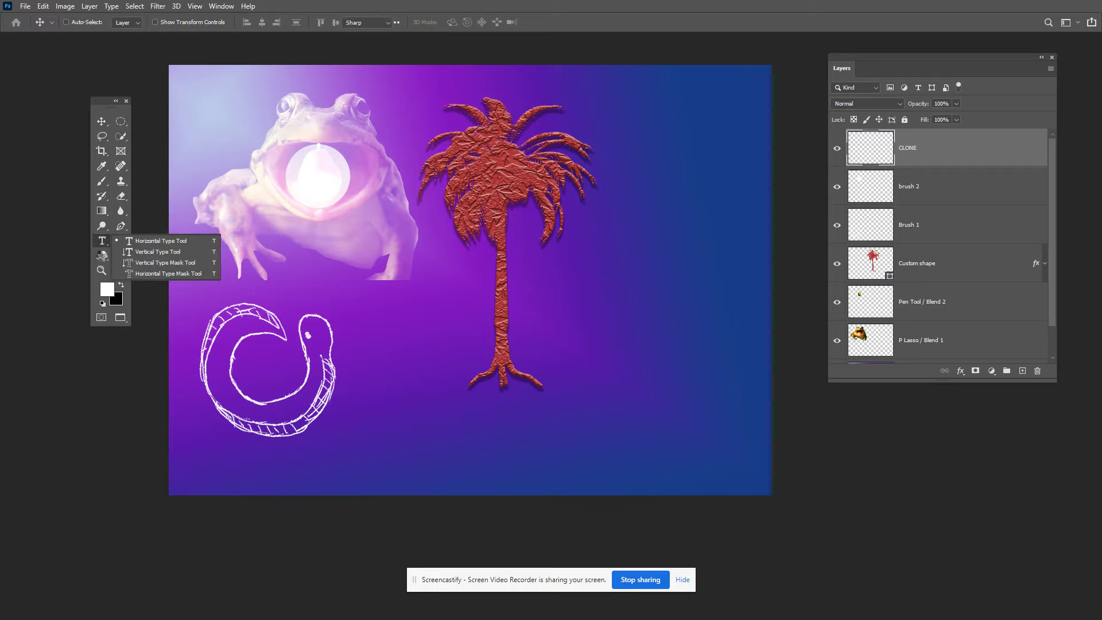
Step: Choose the Custom Shape Tool with the submarine shape from the Boats collection
click(105, 260)
right_click(103, 256)
click(147, 307)
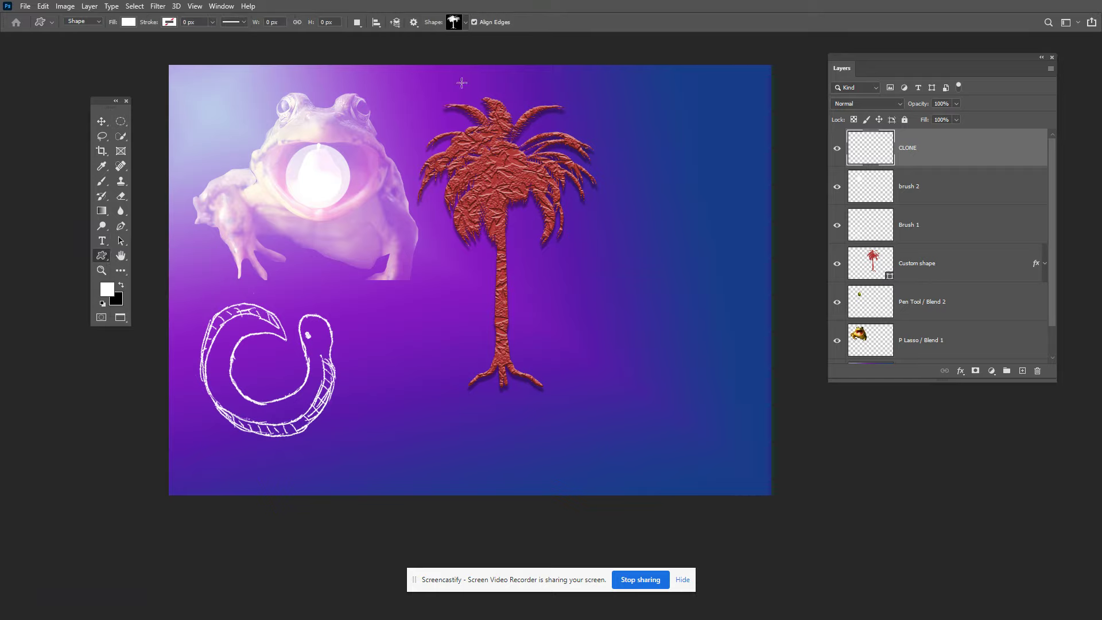
click(466, 24)
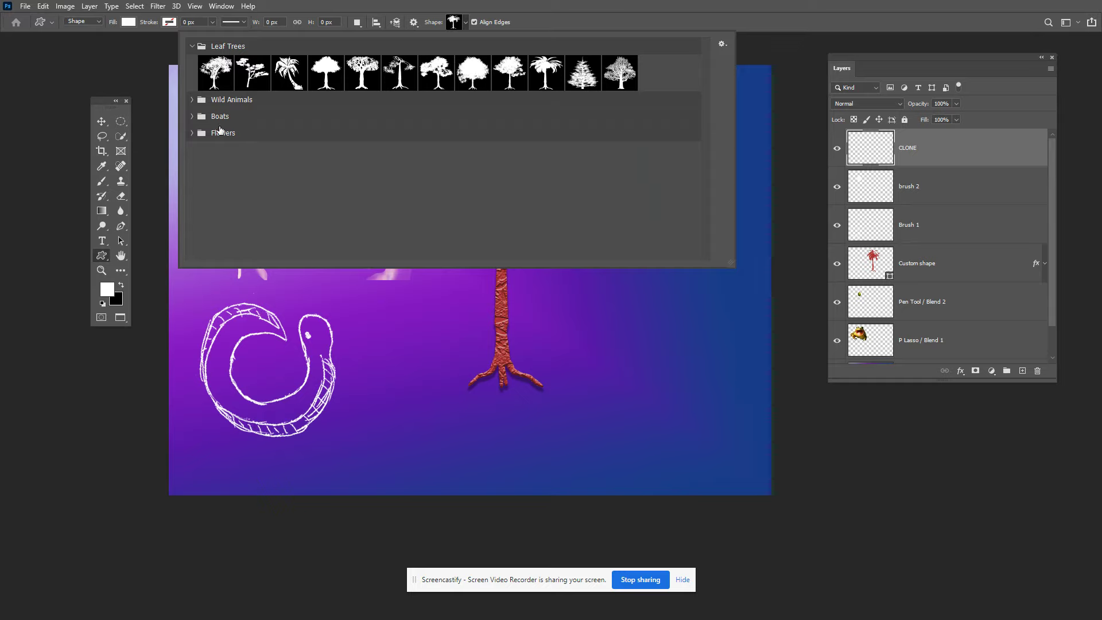
click(192, 117)
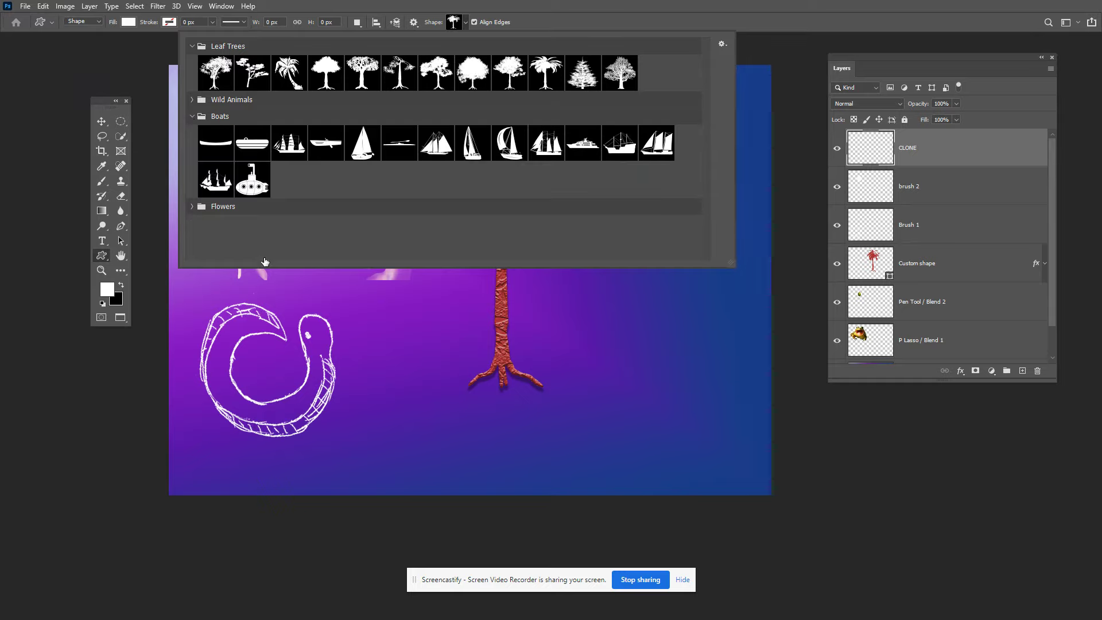
click(248, 187)
key(Return)
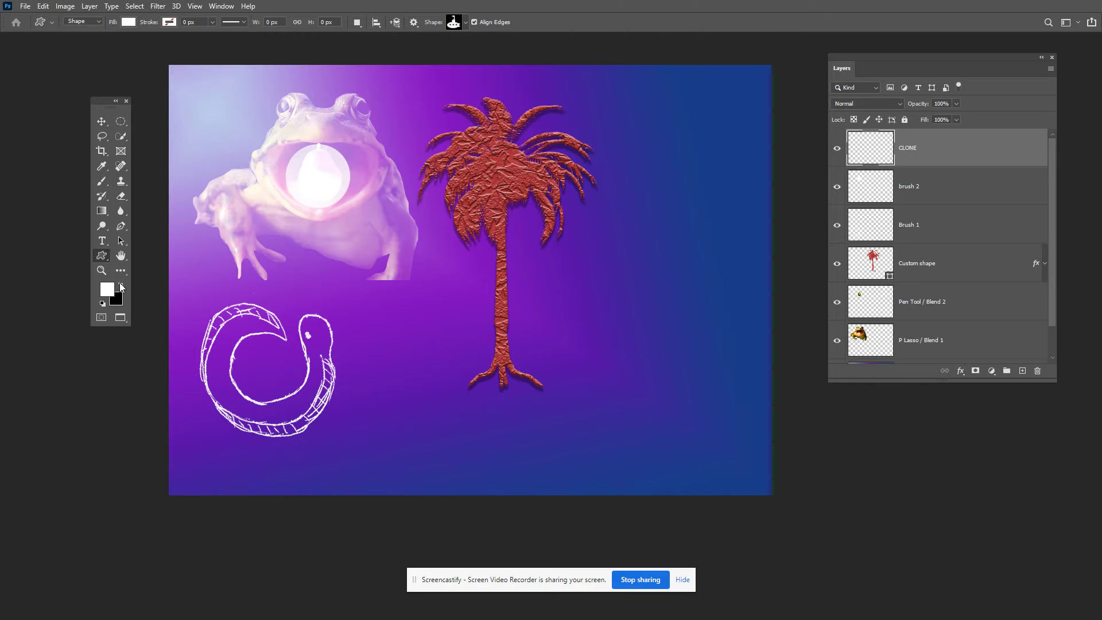
Step: Draw the white submarine right of the palm tree and nudge it upward
mouse_move(581, 403)
mouse_down()
mouse_move(738, 226)
mouse_move(739, 239)
mouse_up()
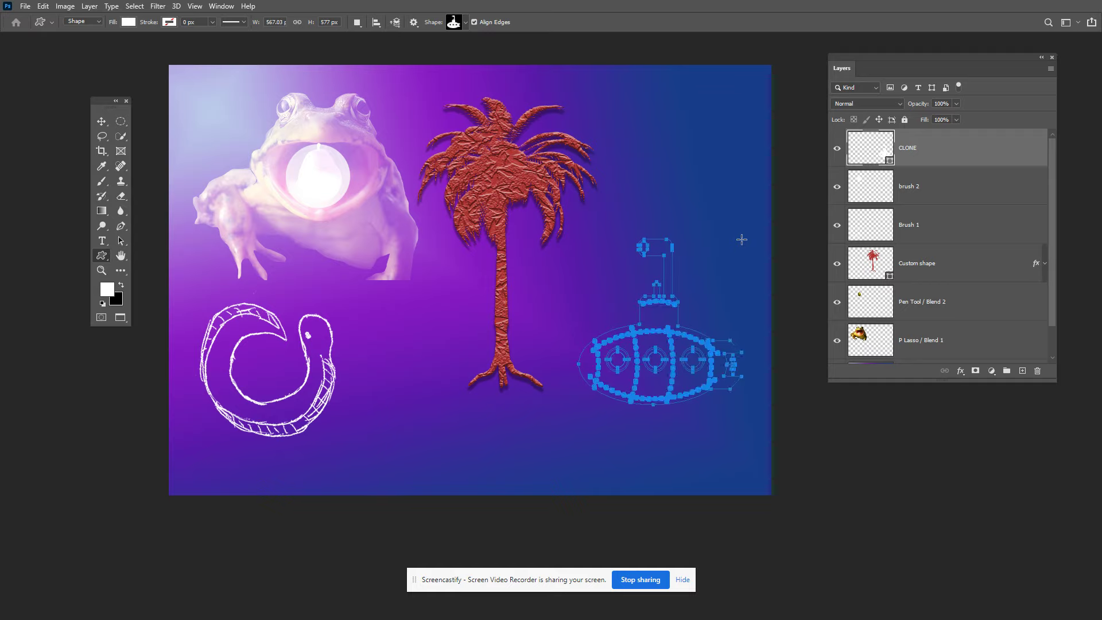
click(923, 189)
click(922, 152)
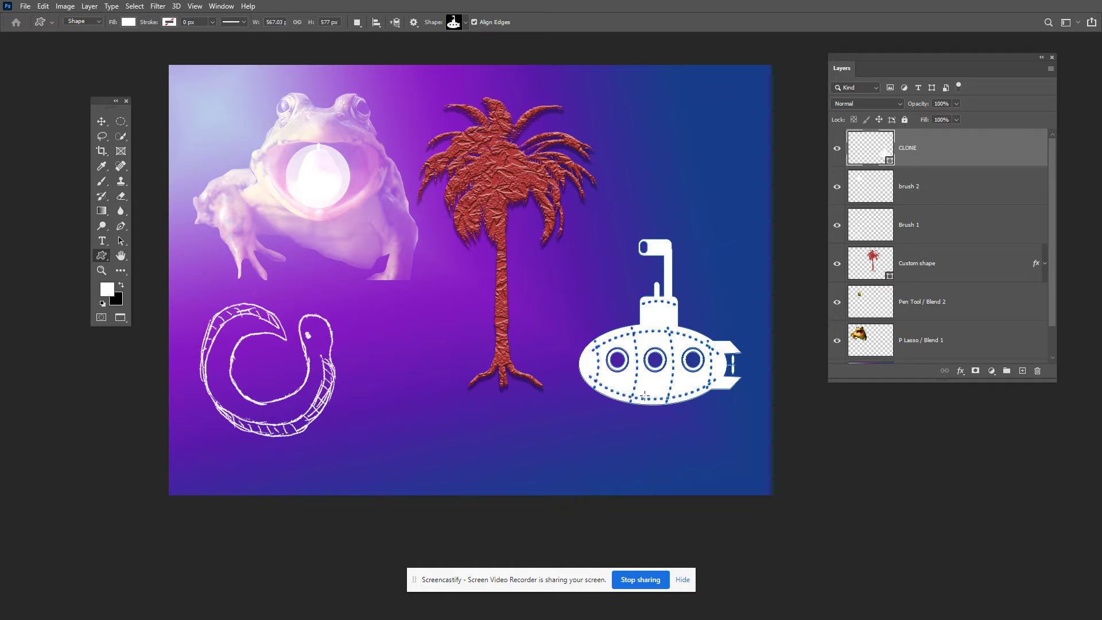
key(v)
drag(645, 395, 644, 338)
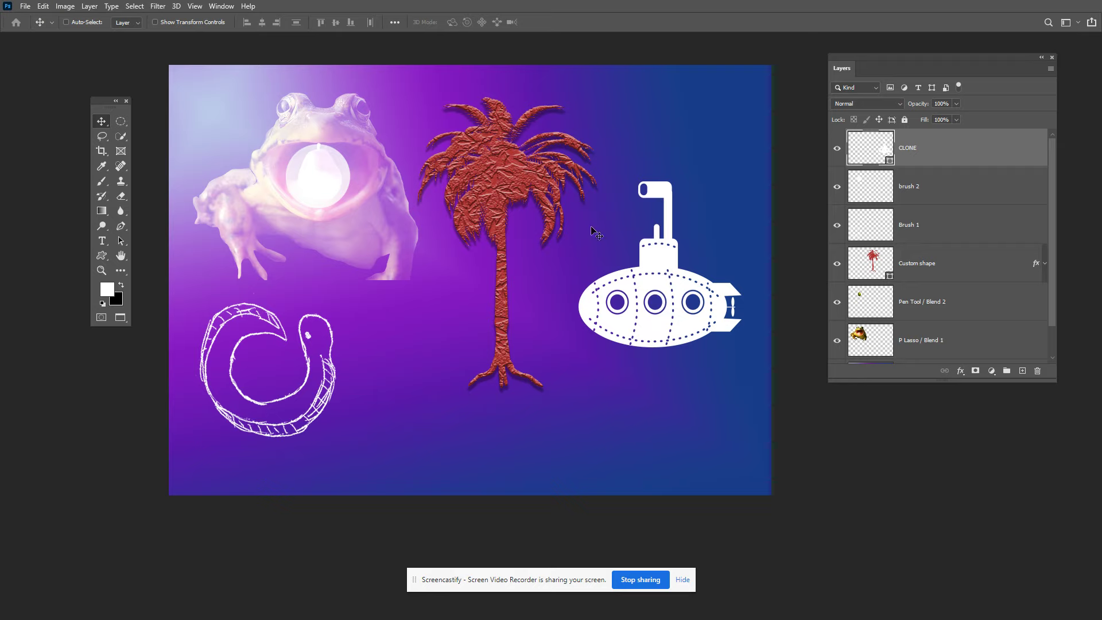
Step: Exit full screen and open Bubbles-OCT18.jpg in a floating window beside the composition
key(f)
key(f)
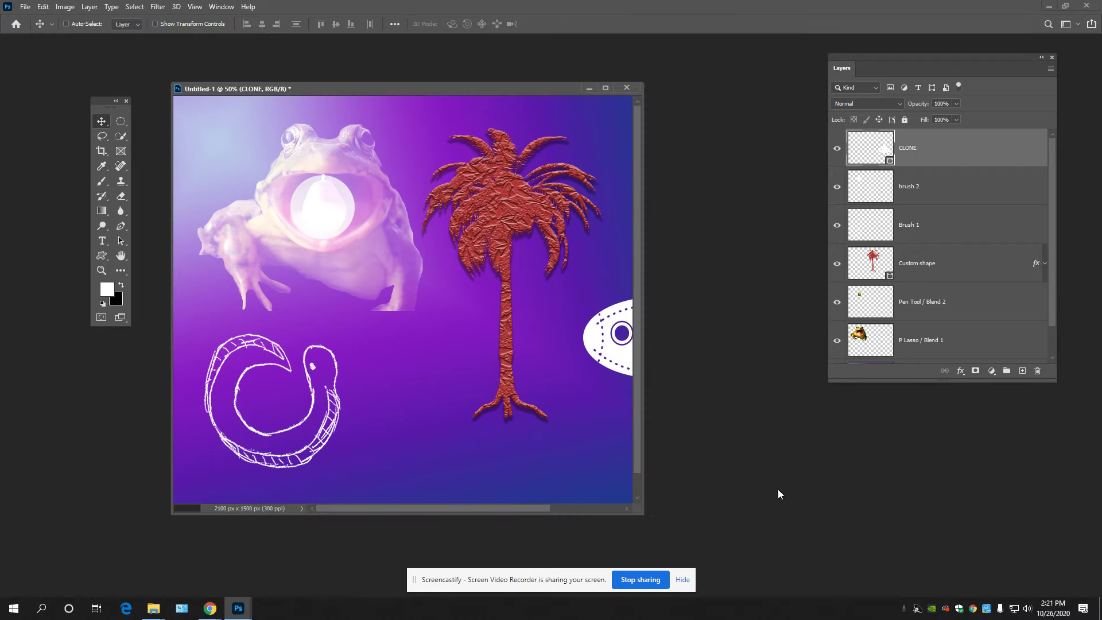
key(ctrl+o)
double_click(198, 191)
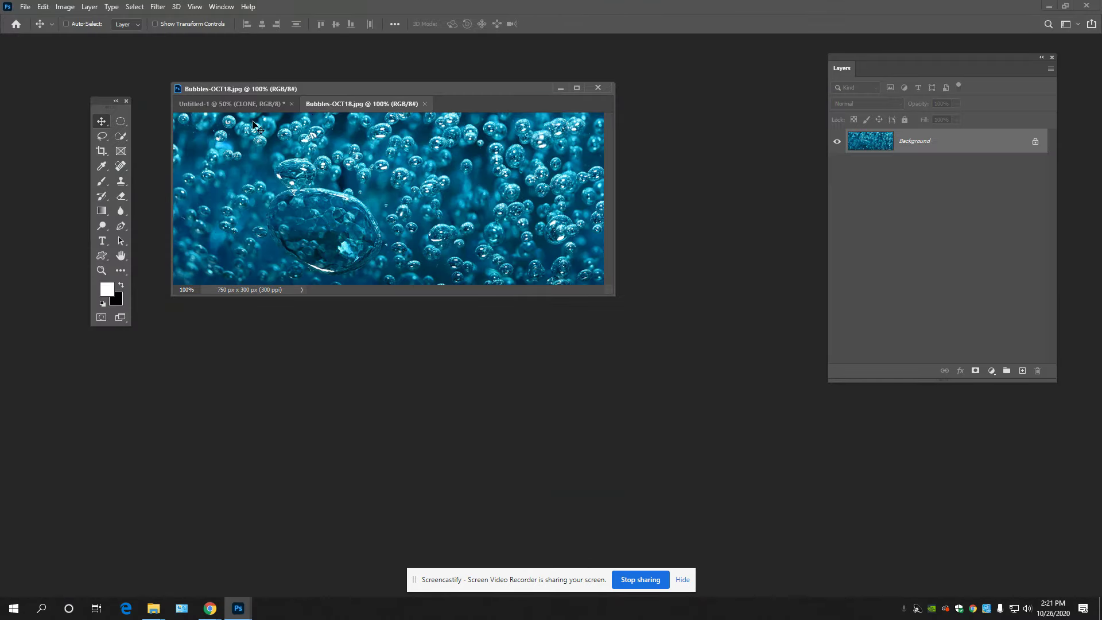
drag(374, 106, 631, 184)
drag(422, 95, 384, 109)
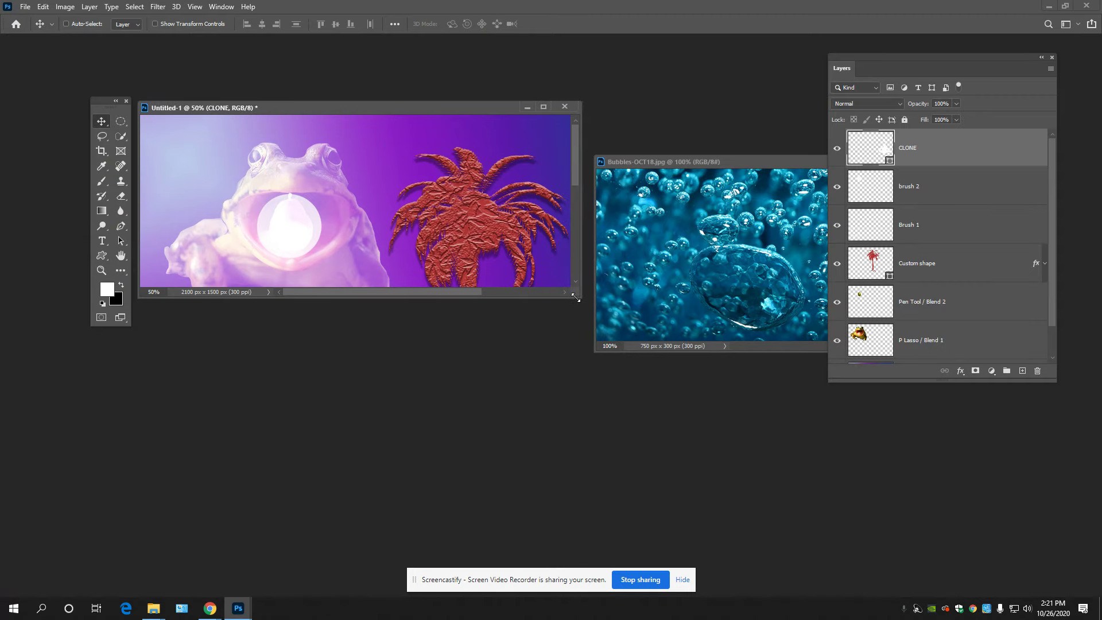
Step: Enlarge the composition window, move the submarine down beside the eel, and load its outline as a selection
mouse_move(593, 298)
mouse_down()
mouse_move(591, 544)
mouse_move(703, 543)
mouse_up()
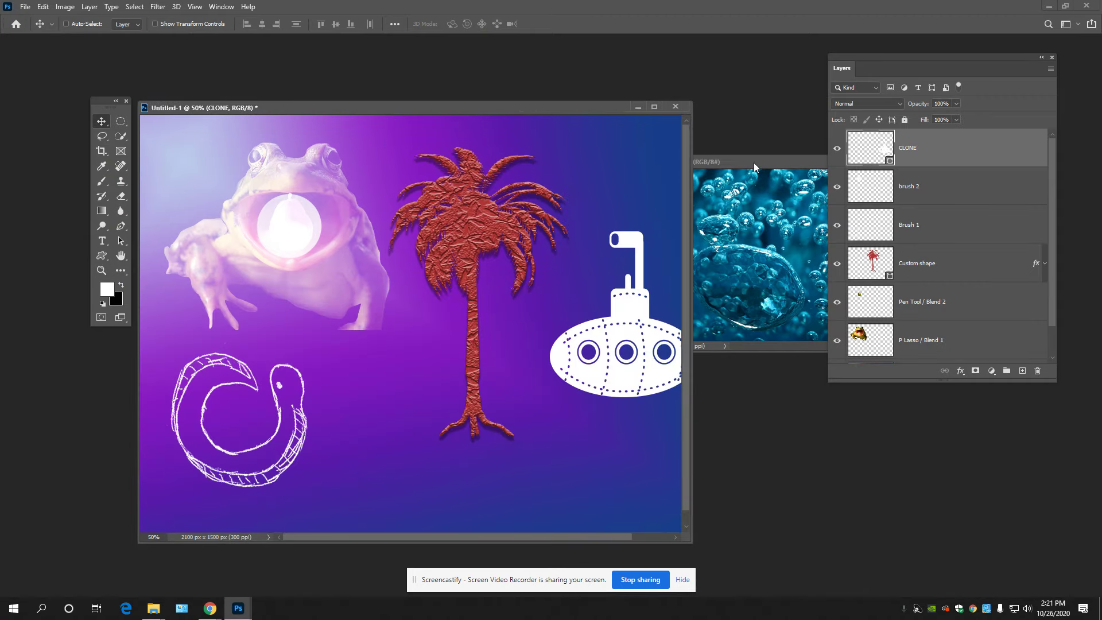
drag(754, 162, 766, 386)
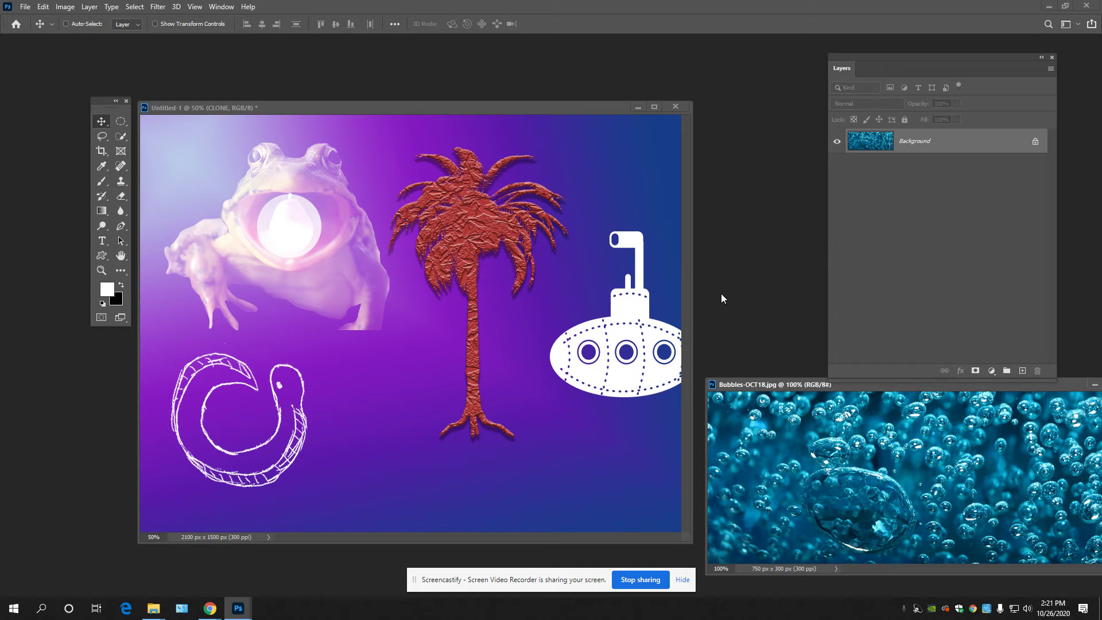
click(641, 363)
mouse_move(621, 363)
mouse_down()
mouse_move(597, 392)
mouse_move(443, 444)
mouse_move(396, 472)
mouse_up()
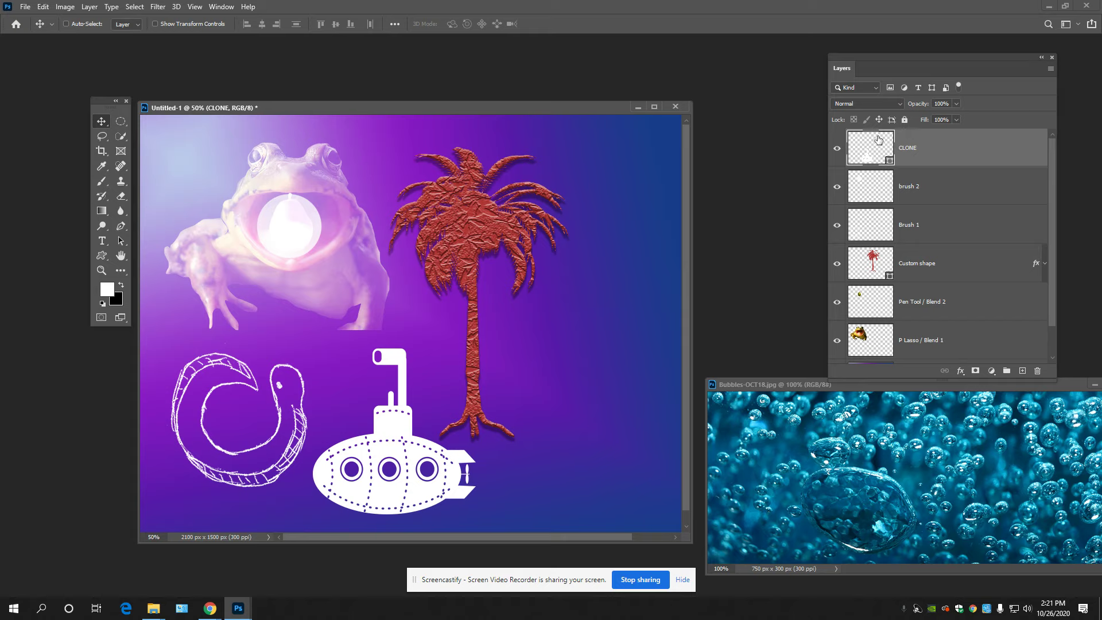
ctrl+click(865, 154)
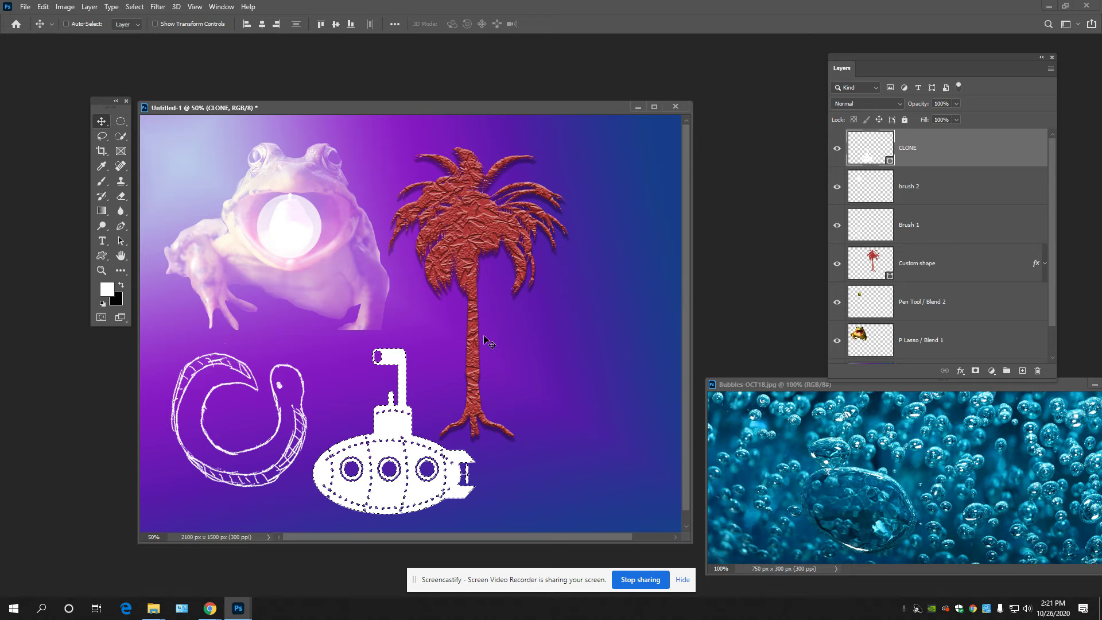
Step: Select the Clone Stamp Tool with brush opacity kept at 100%
key(s)
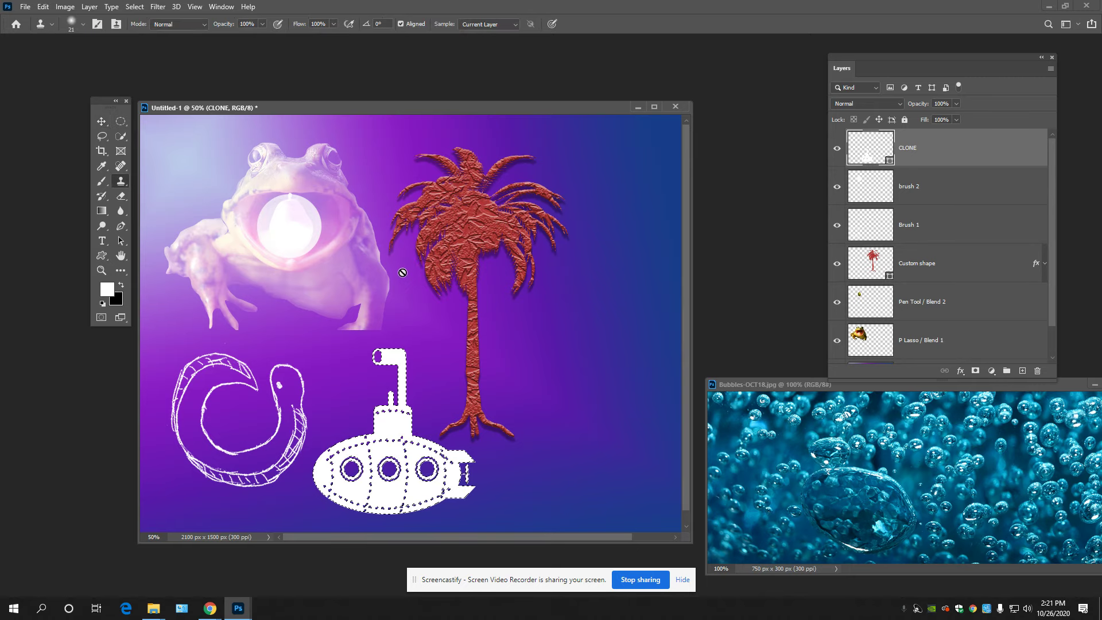
right_click(122, 182)
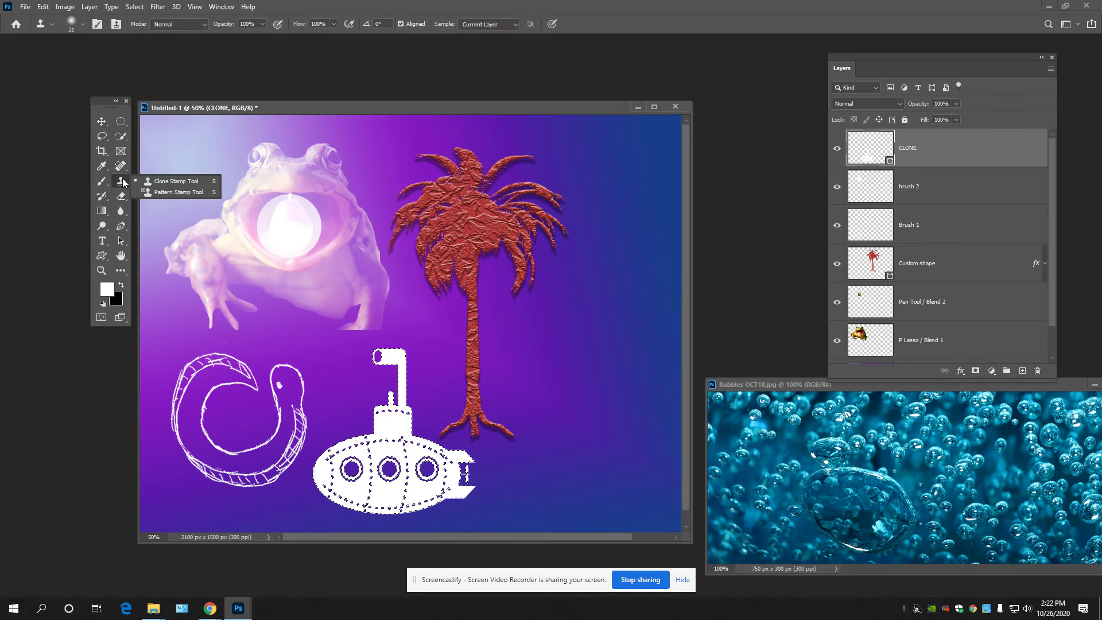
click(168, 181)
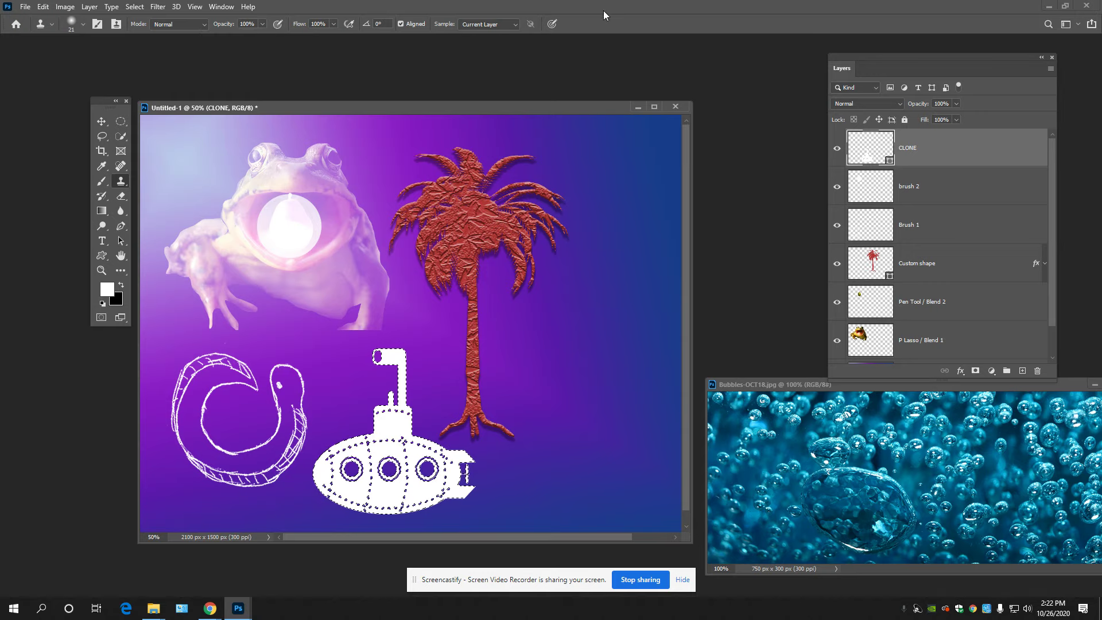
click(263, 23)
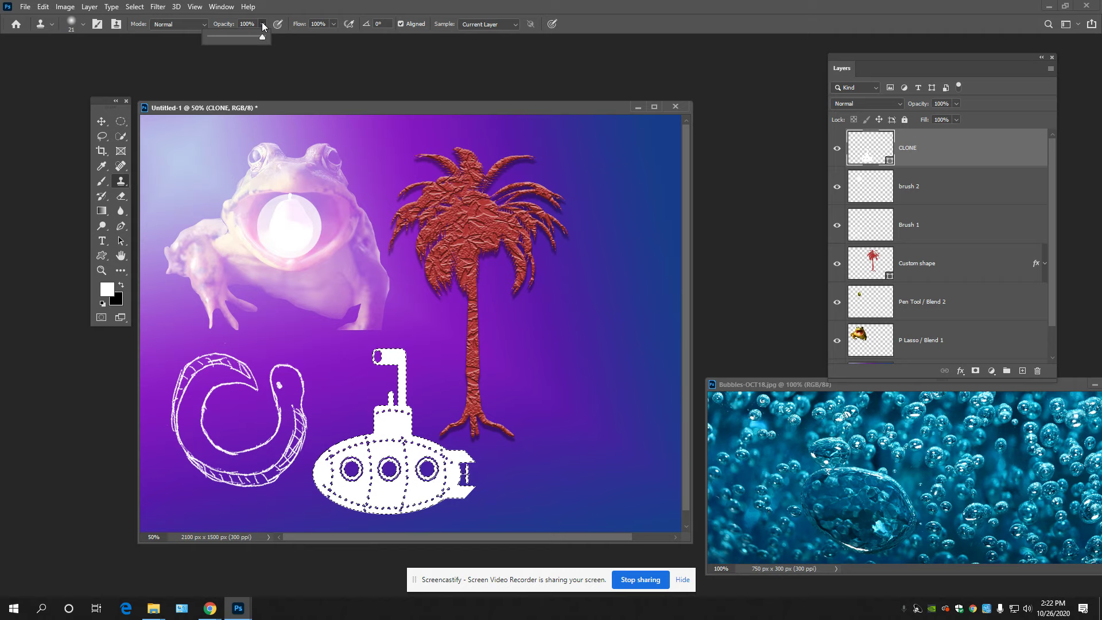
click(261, 22)
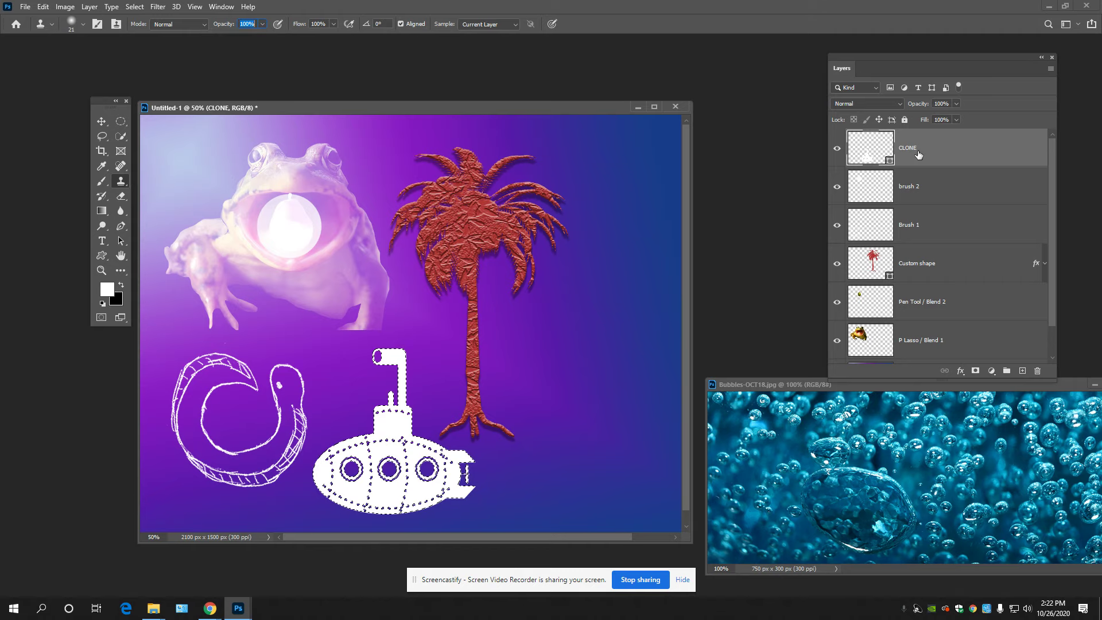
Step: Bring the bubbles photo over the composition, set a 100 px brush, and sample bubbles as the source
click(849, 460)
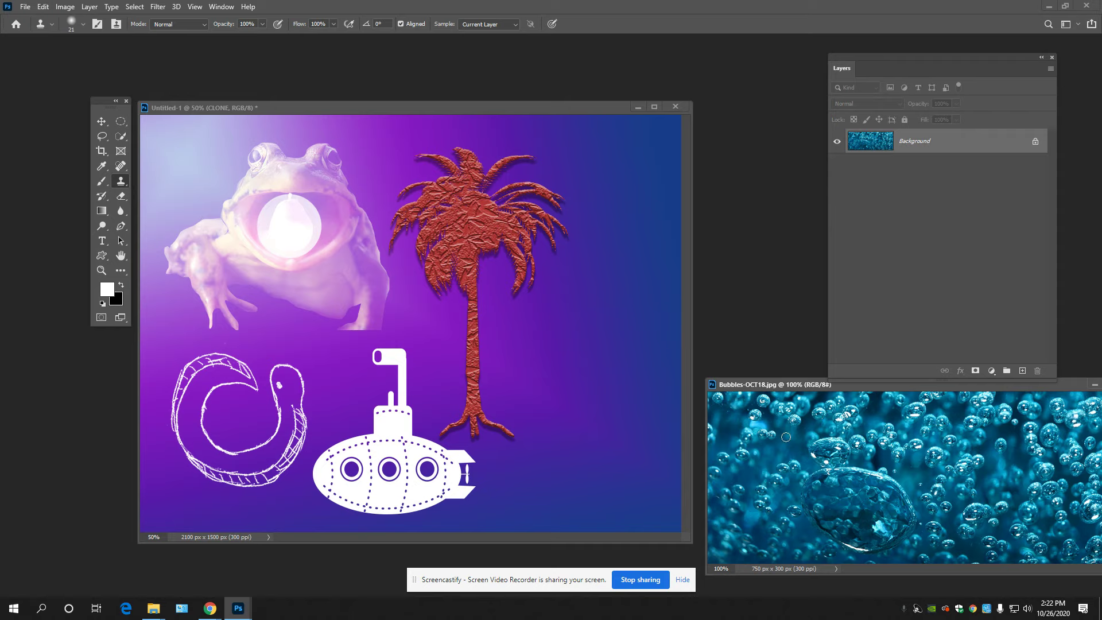
drag(777, 390, 514, 211)
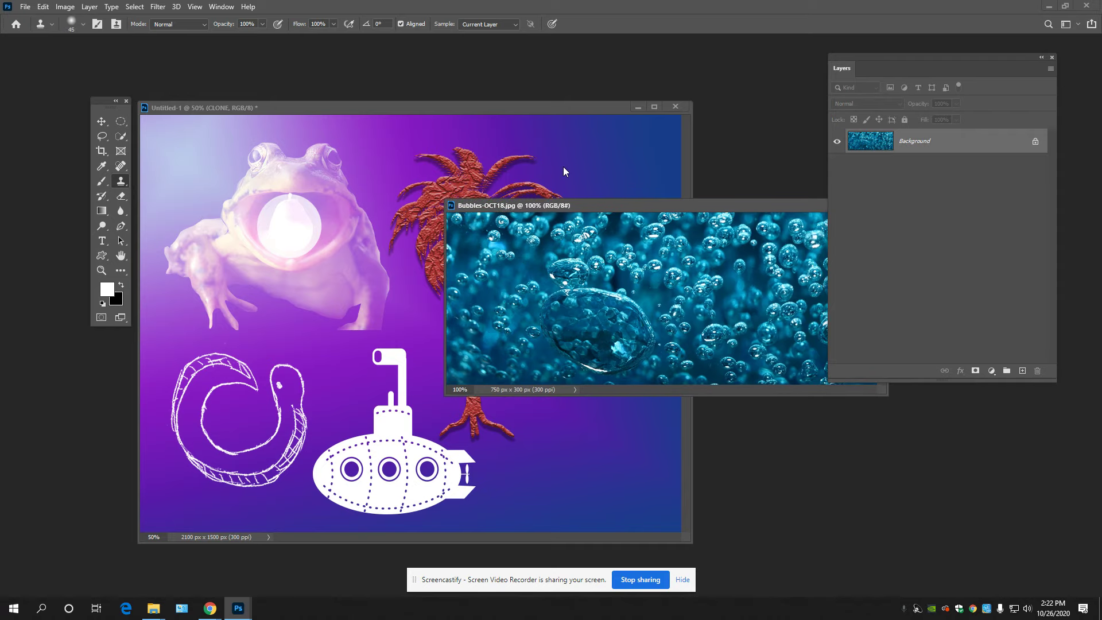
key(bracketright)
key(bracketright)
key(bracketright)
key(bracketright)
key(bracketleft)
key(bracketleft)
key(bracketleft)
key(bracketleft)
key(bracketleft)
key(bracketleft)
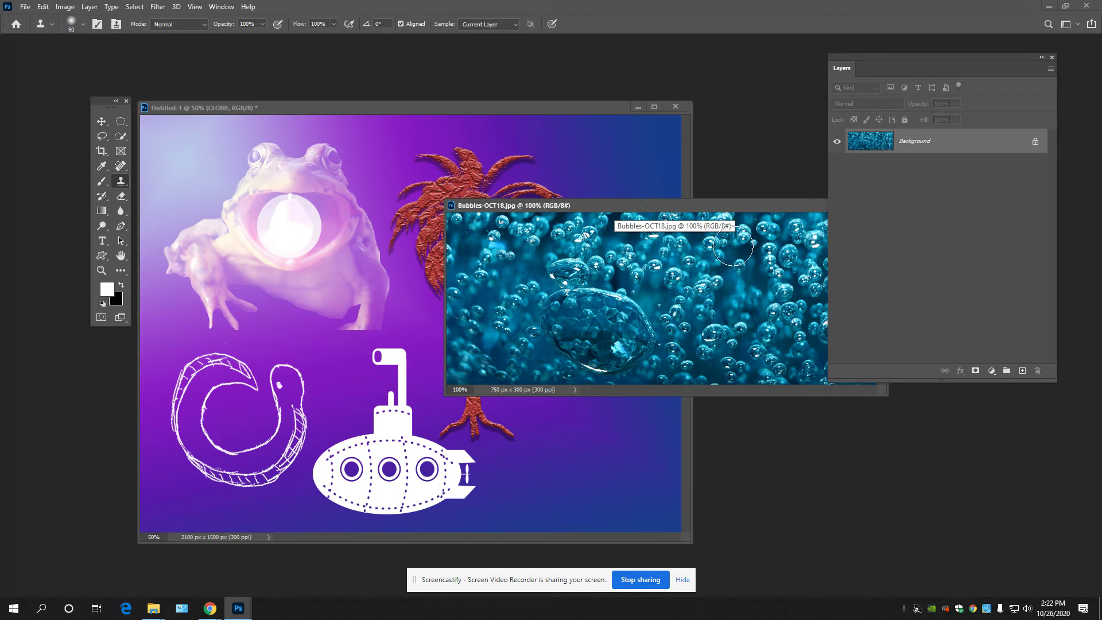
key(bracketright)
key(bracketright)
key(bracketright)
key(bracketright)
key(bracketright)
key(bracketright)
key(bracketright)
key(bracketright)
key(bracketright)
key(bracketleft)
key(bracketleft)
key(bracketleft)
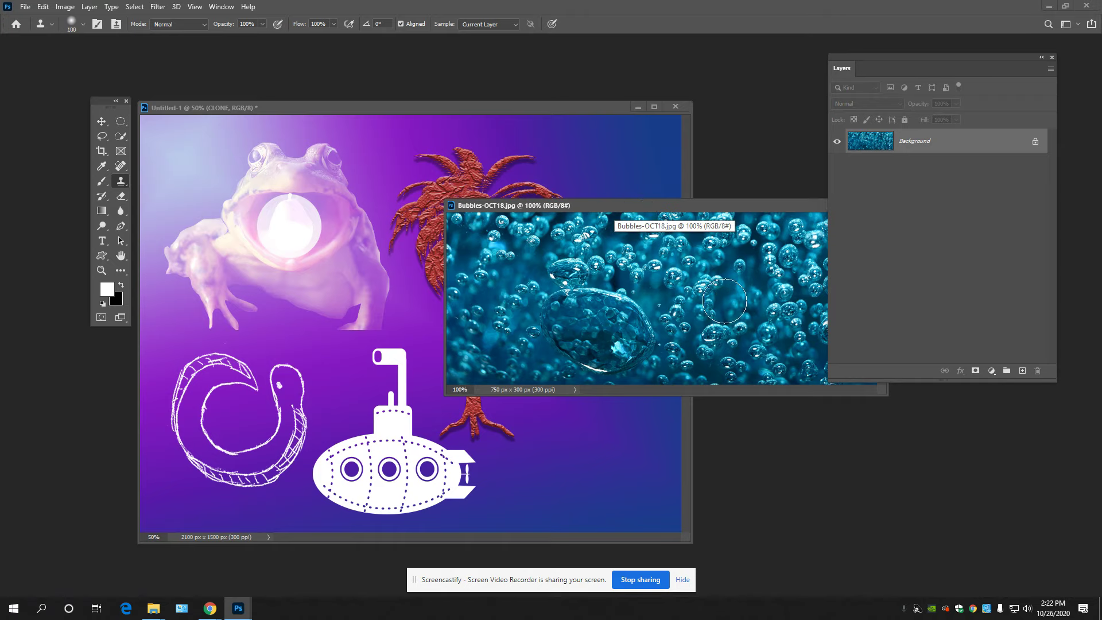
alt+click(680, 275)
Step: Rasterize the shape layer and clone bubbles over the submarine's body and portholes
click(351, 470)
drag(351, 469, 354, 471)
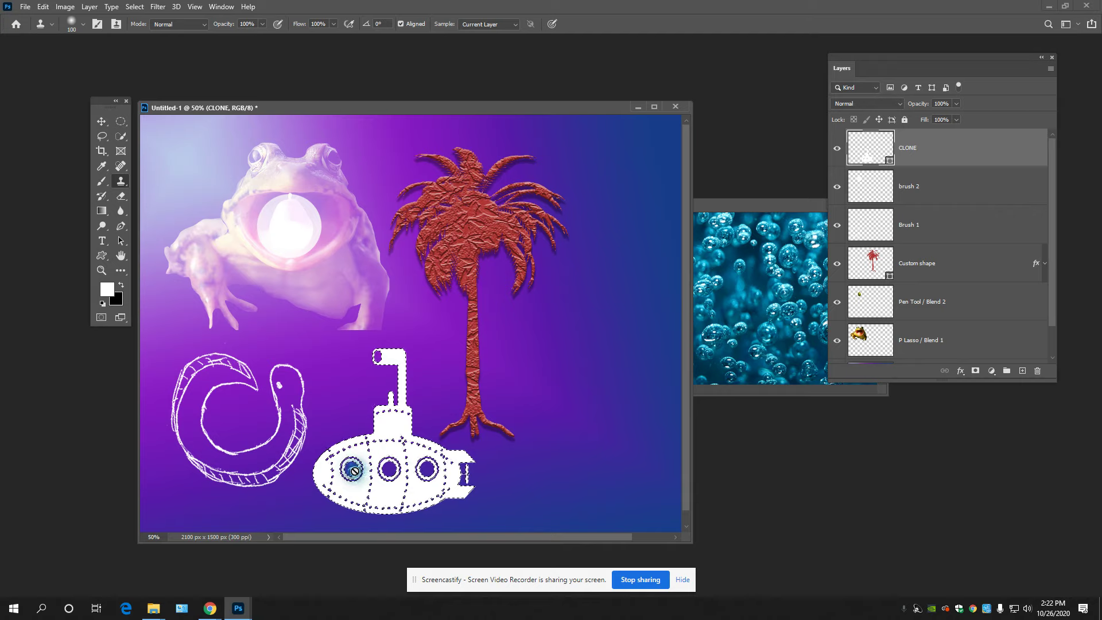
click(396, 452)
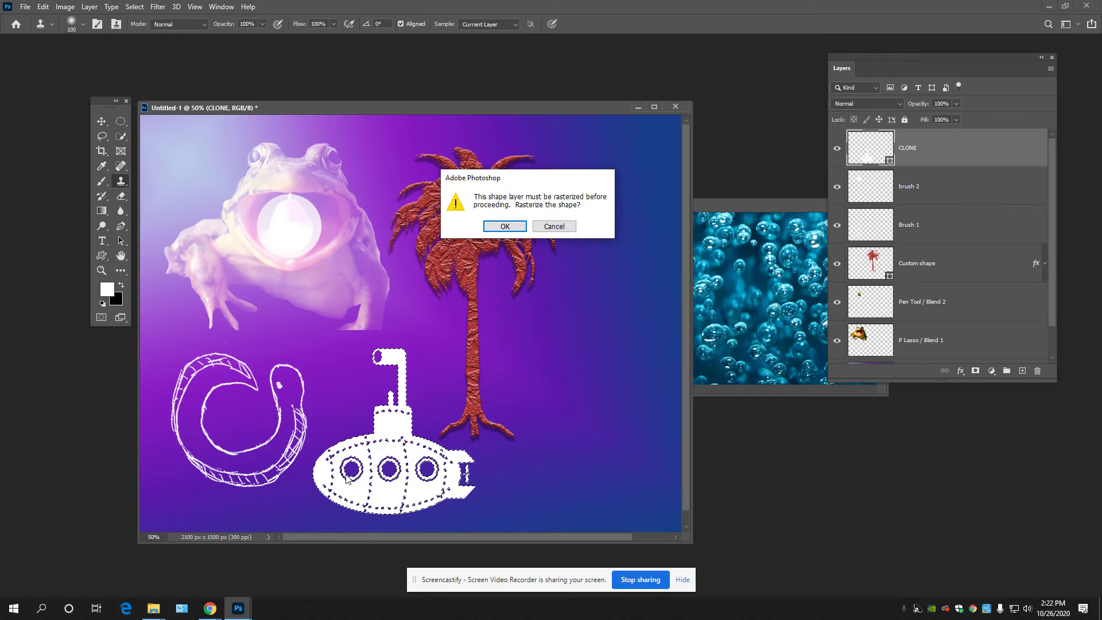
click(500, 227)
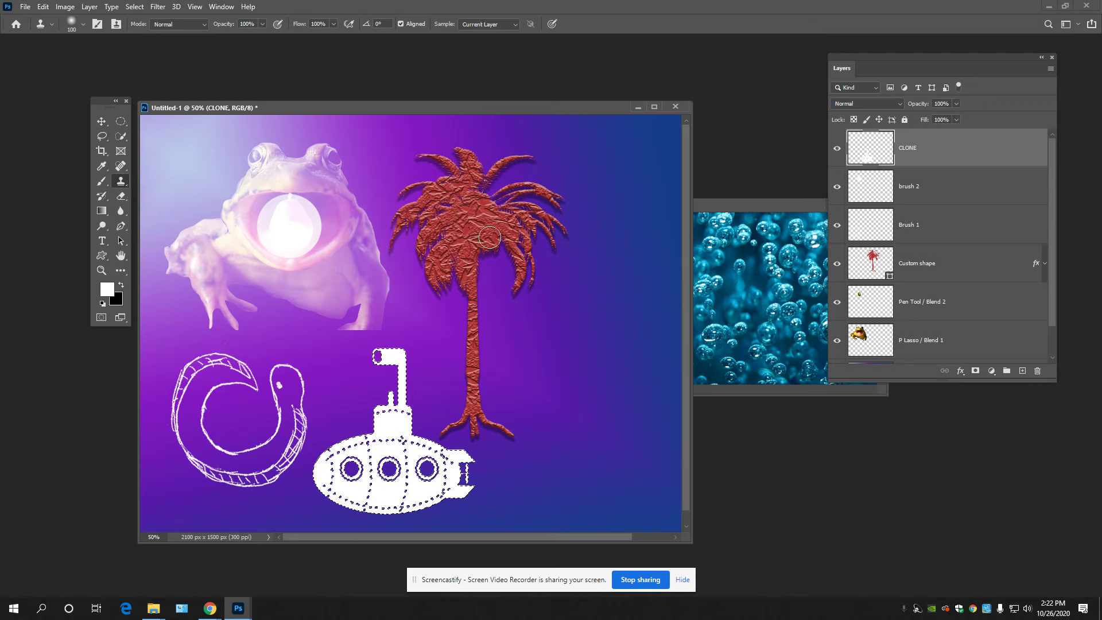
mouse_move(410, 467)
mouse_down()
mouse_move(406, 438)
mouse_move(353, 463)
mouse_move(399, 465)
mouse_move(350, 477)
mouse_move(415, 474)
mouse_move(342, 487)
mouse_move(411, 491)
mouse_move(342, 499)
mouse_move(416, 503)
mouse_move(340, 504)
mouse_move(451, 491)
mouse_move(382, 492)
mouse_move(373, 484)
mouse_move(450, 476)
mouse_move(388, 471)
mouse_move(305, 497)
mouse_move(477, 492)
mouse_move(450, 475)
mouse_move(448, 460)
mouse_move(479, 505)
mouse_move(460, 442)
mouse_up()
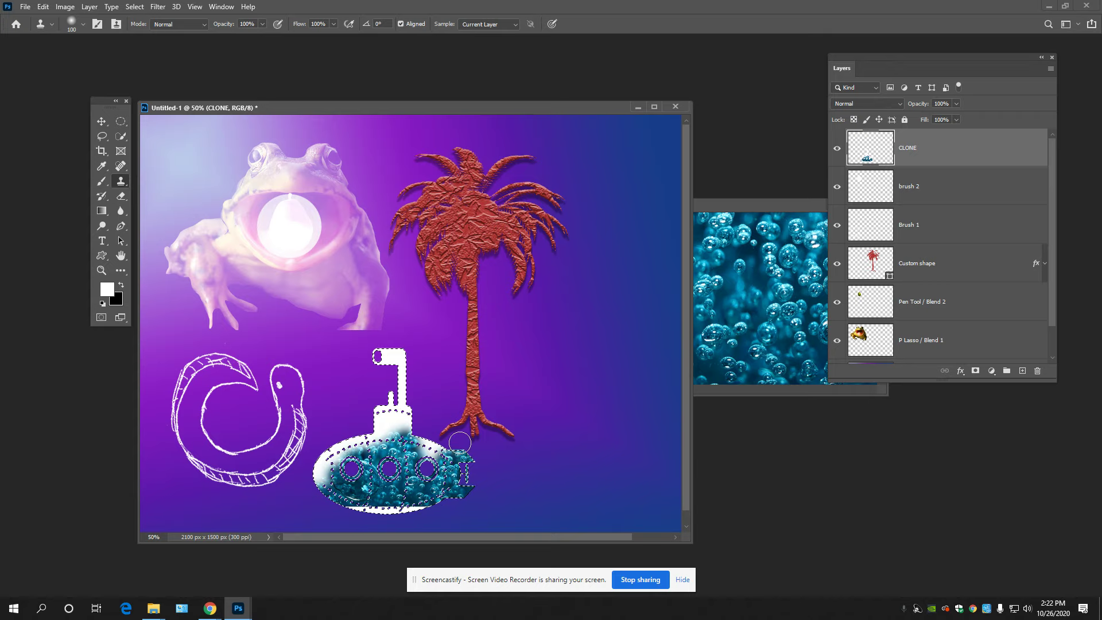
mouse_move(319, 440)
mouse_down()
mouse_move(404, 423)
mouse_move(320, 423)
mouse_move(426, 431)
mouse_move(314, 464)
mouse_move(336, 445)
mouse_move(313, 491)
mouse_up()
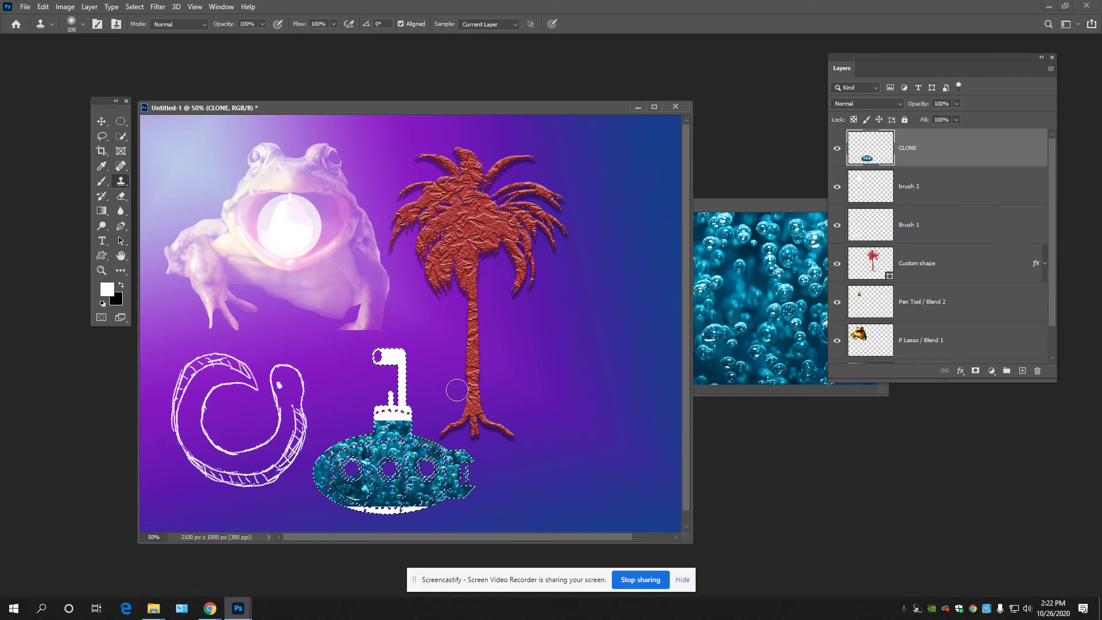
Step: Resample the bubbles photo and clone bubble texture onto the submarine's tower
click(746, 258)
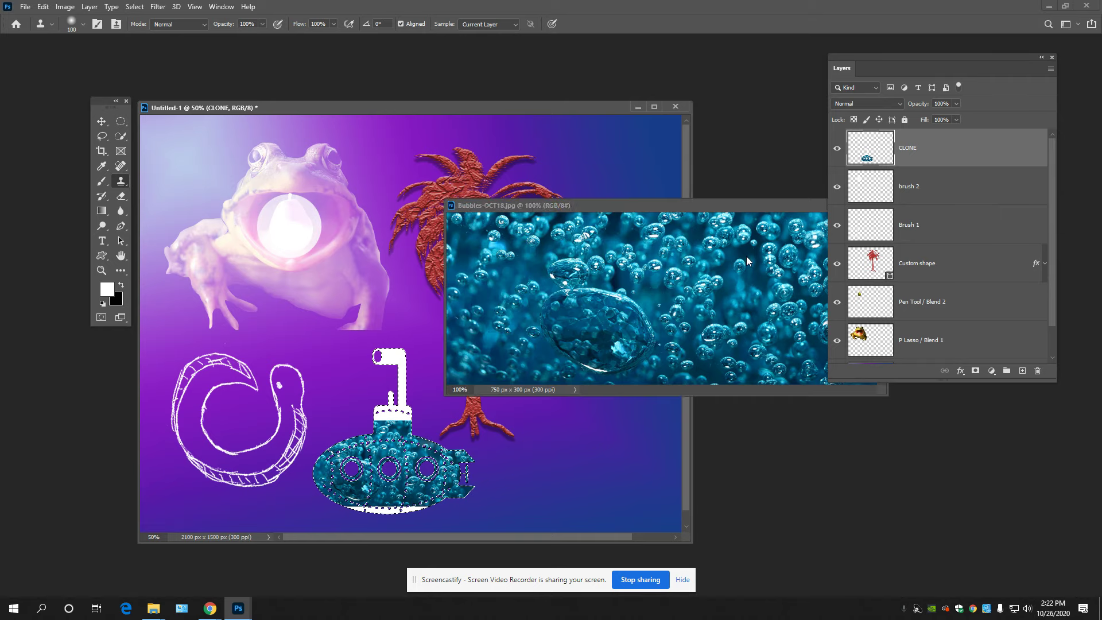
alt+click(504, 264)
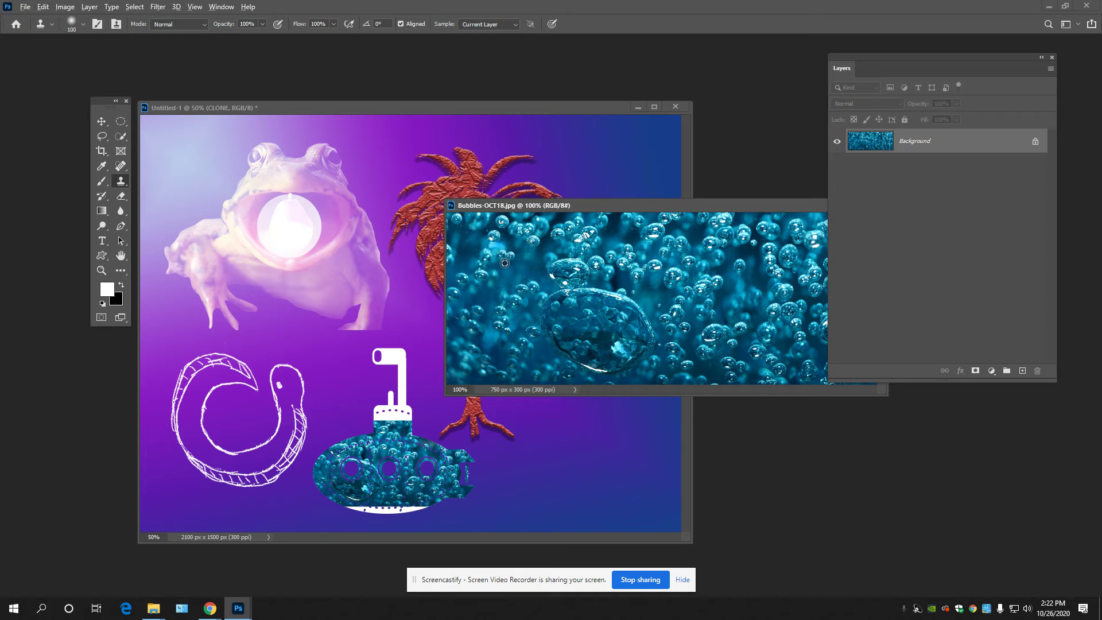
click(426, 433)
mouse_move(376, 422)
mouse_down()
mouse_move(411, 423)
mouse_move(371, 406)
mouse_move(409, 394)
mouse_move(406, 374)
mouse_move(411, 404)
mouse_up()
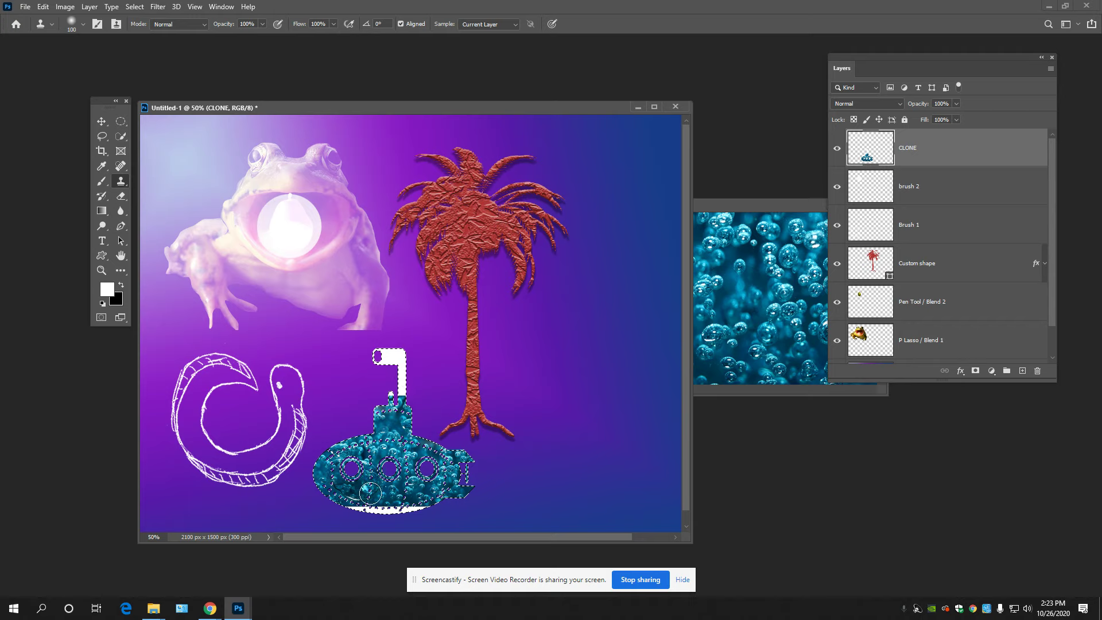
Step: Resample bubbles and fill the periscope, including its white gap, then move the photo window aside
click(706, 302)
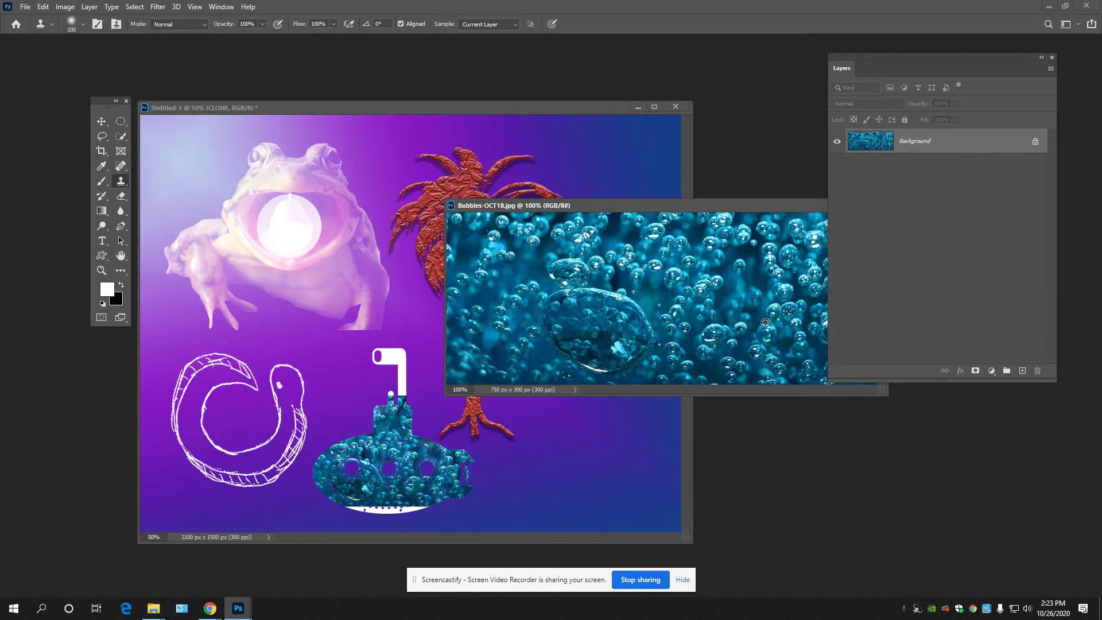
click(454, 503)
click(763, 337)
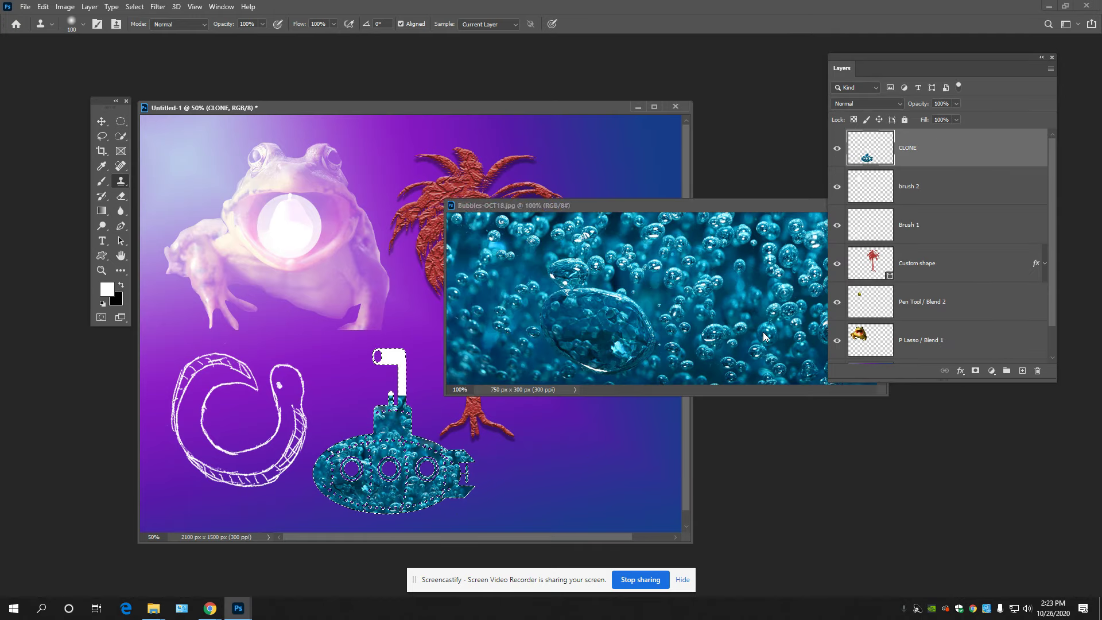
alt+click(763, 337)
click(403, 385)
mouse_move(379, 356)
mouse_down()
mouse_move(410, 356)
mouse_move(402, 379)
mouse_up()
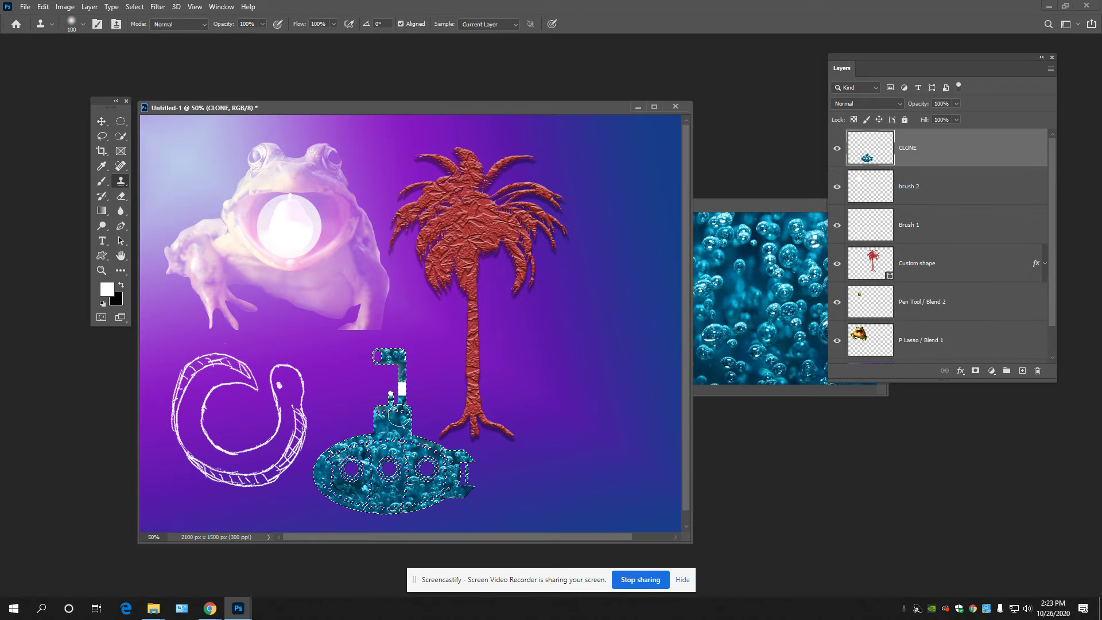
click(755, 336)
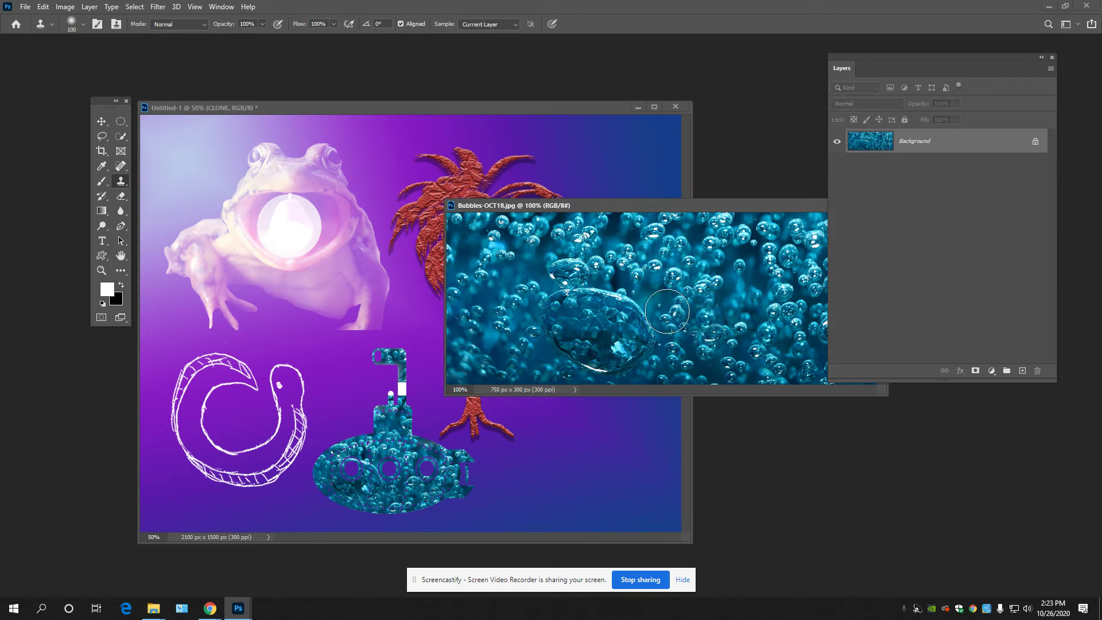
click(432, 415)
drag(402, 380, 402, 396)
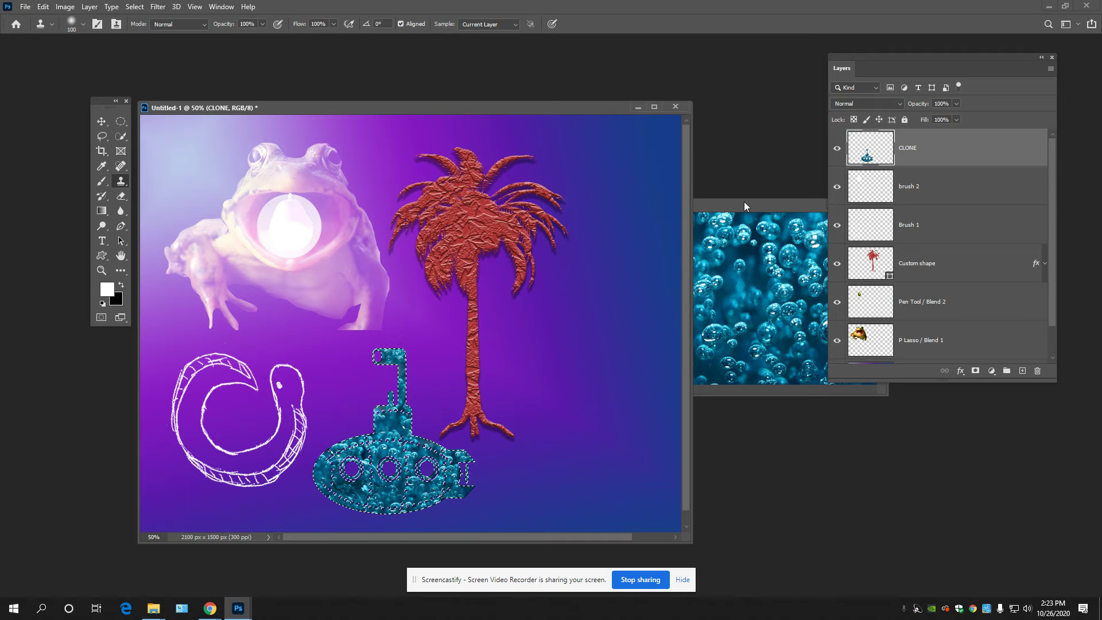
drag(744, 205, 633, 225)
Step: Close the bubbles photo, deselect the submarine, and undo an accidental crop
click(761, 224)
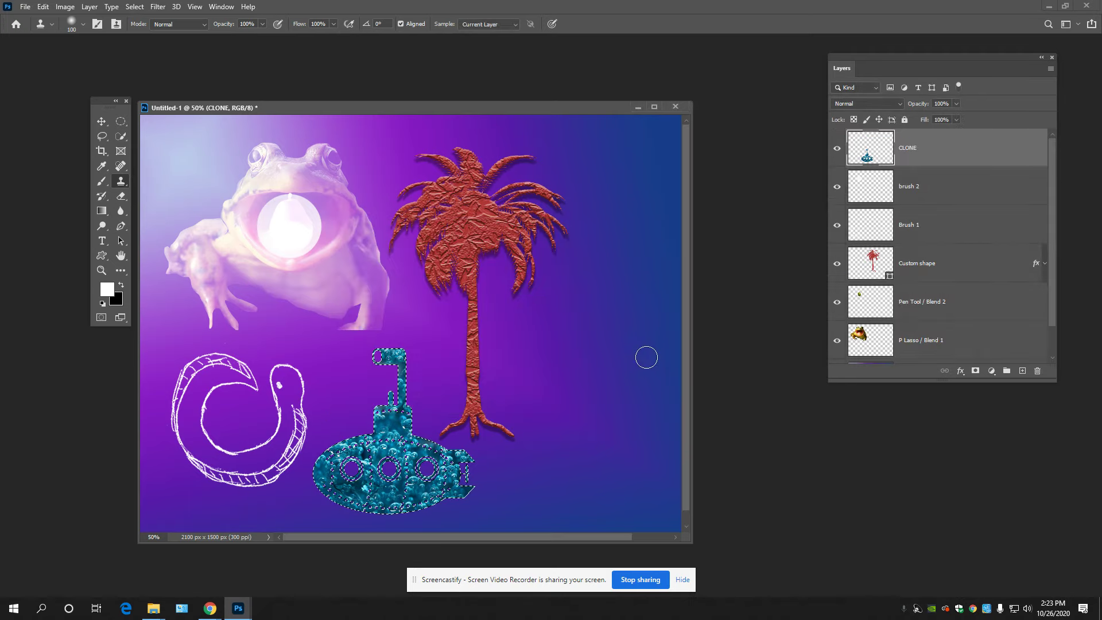
key(ctrl+d)
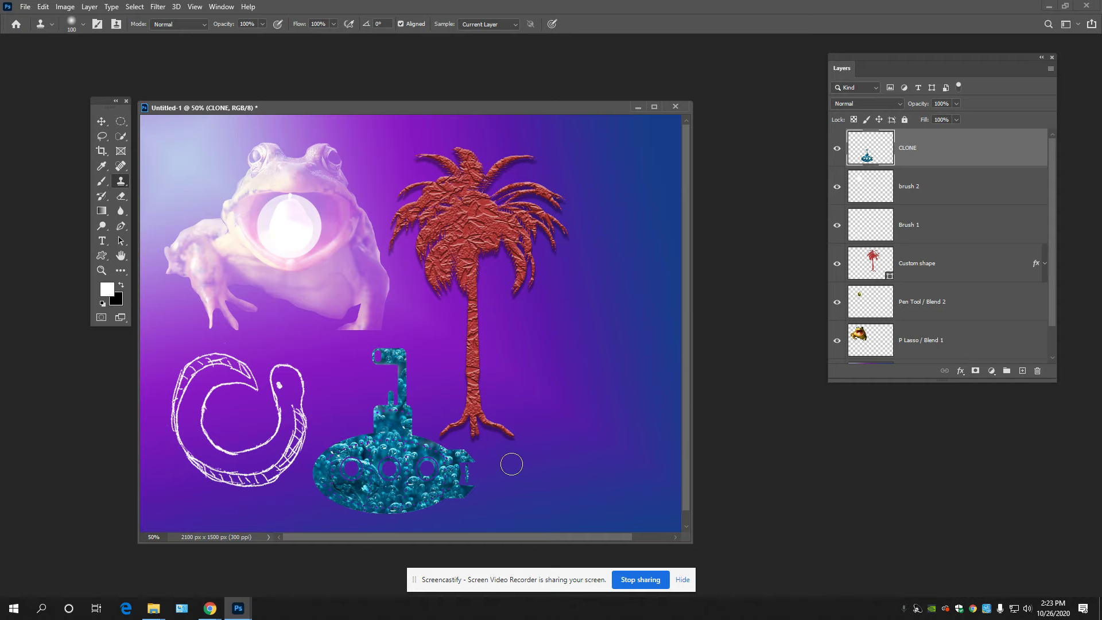
key(c)
drag(422, 485, 593, 409)
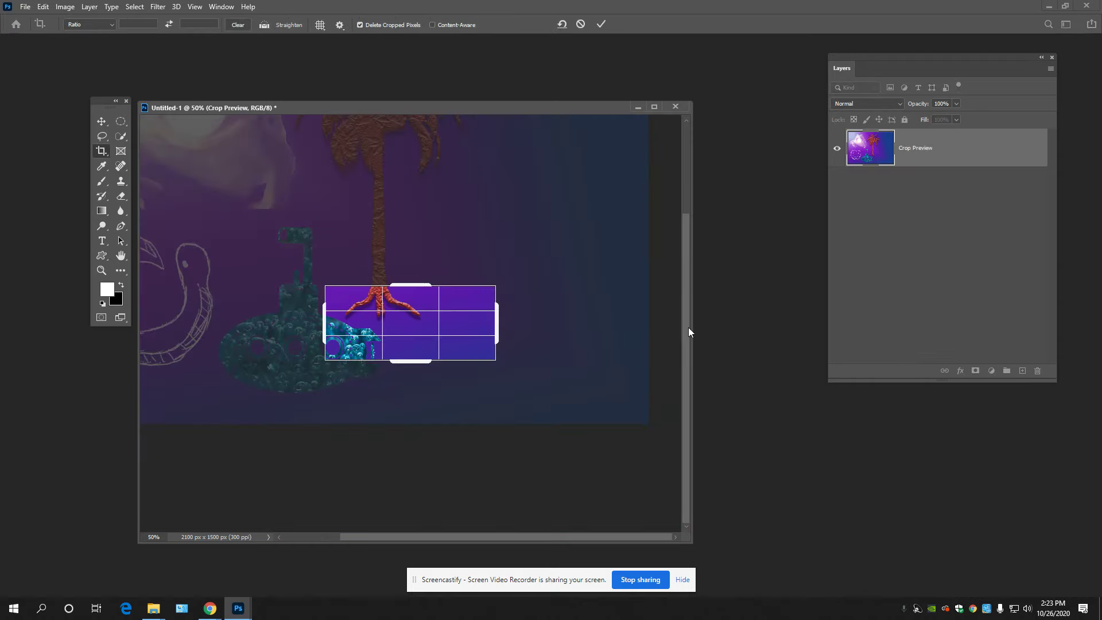
key(Return)
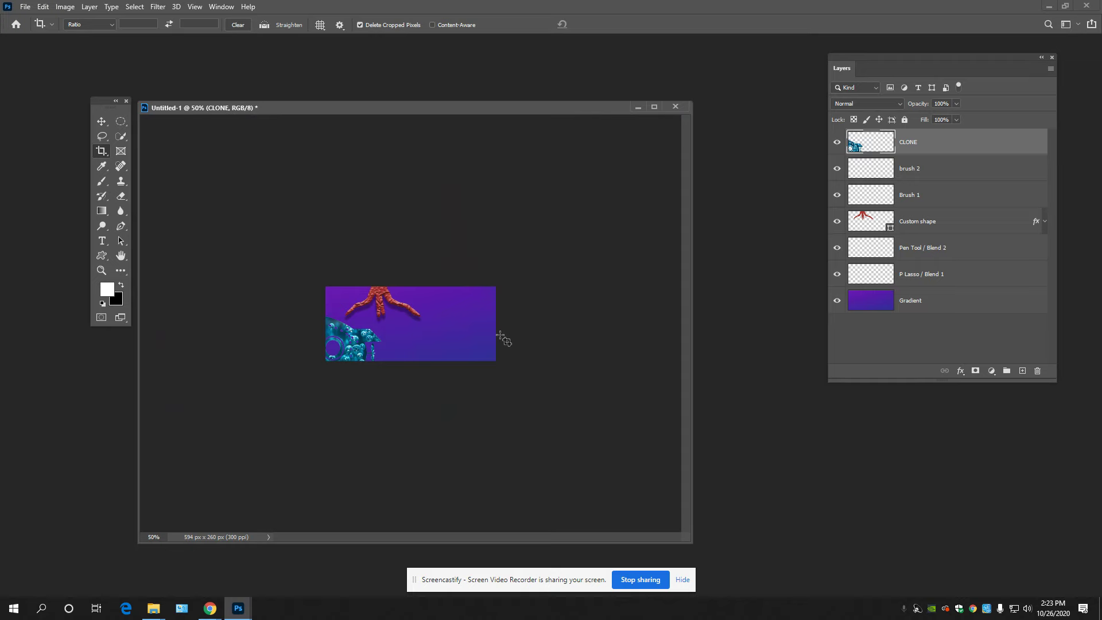
key(ctrl+z)
Step: Move the submarine up beside the palm trunk and rename its layer 'CLONE / Blend 3'
key(v)
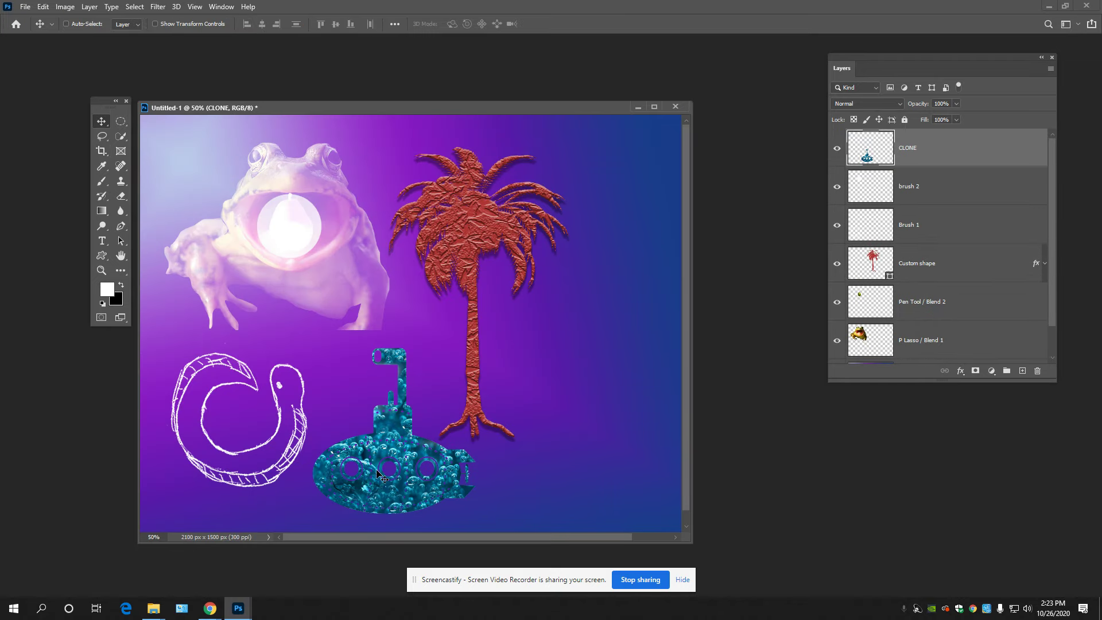
mouse_move(377, 473)
mouse_down()
mouse_move(552, 386)
mouse_move(572, 408)
mouse_move(559, 385)
mouse_move(583, 364)
mouse_move(571, 364)
mouse_up()
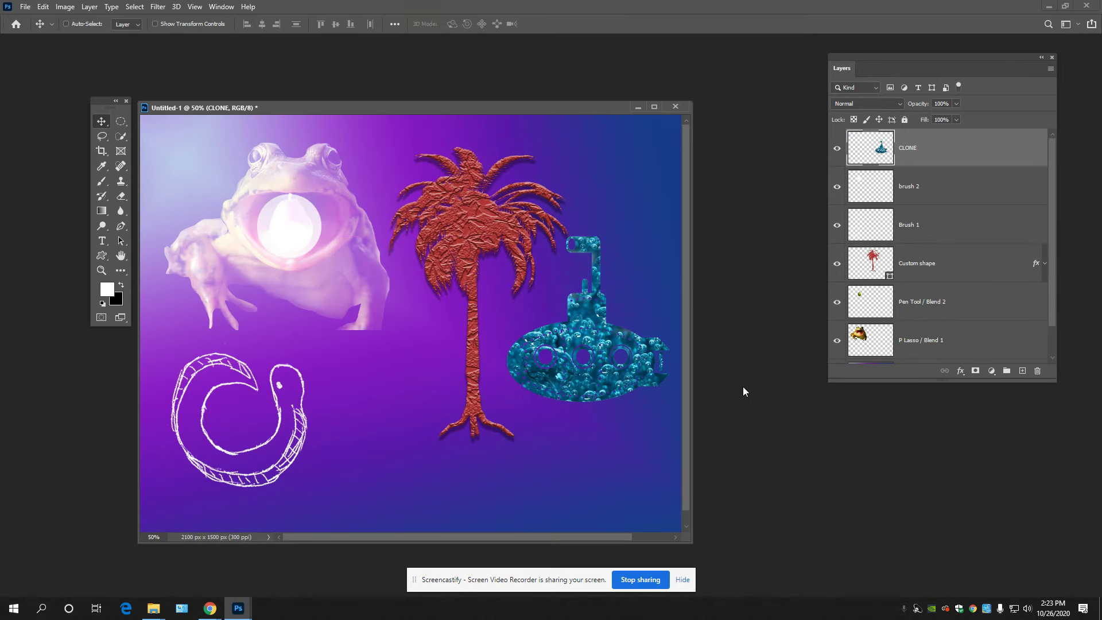
double_click(920, 151)
key(Return)
Step: Set the submarine layer to Luminosity blending and add a drop shadow at 98% opacity
click(867, 103)
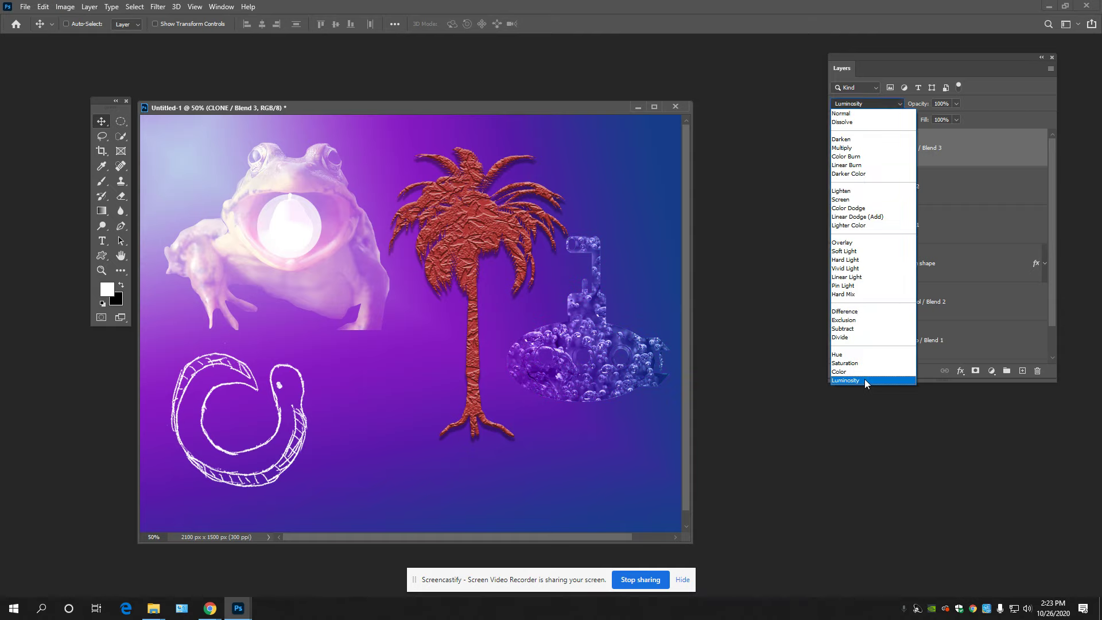
click(865, 381)
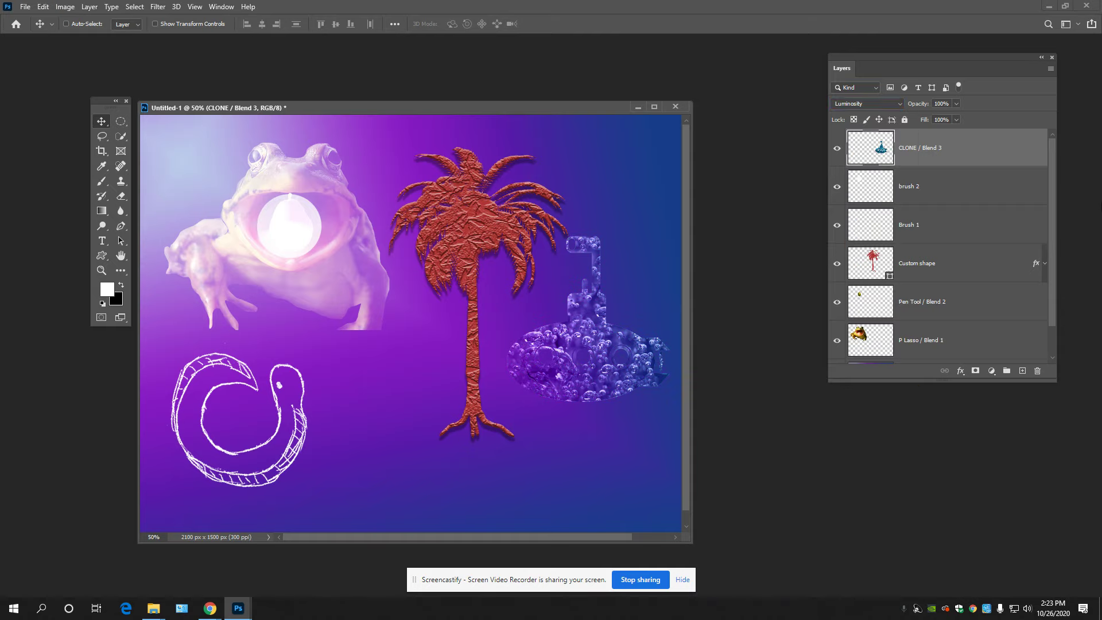
double_click(1033, 149)
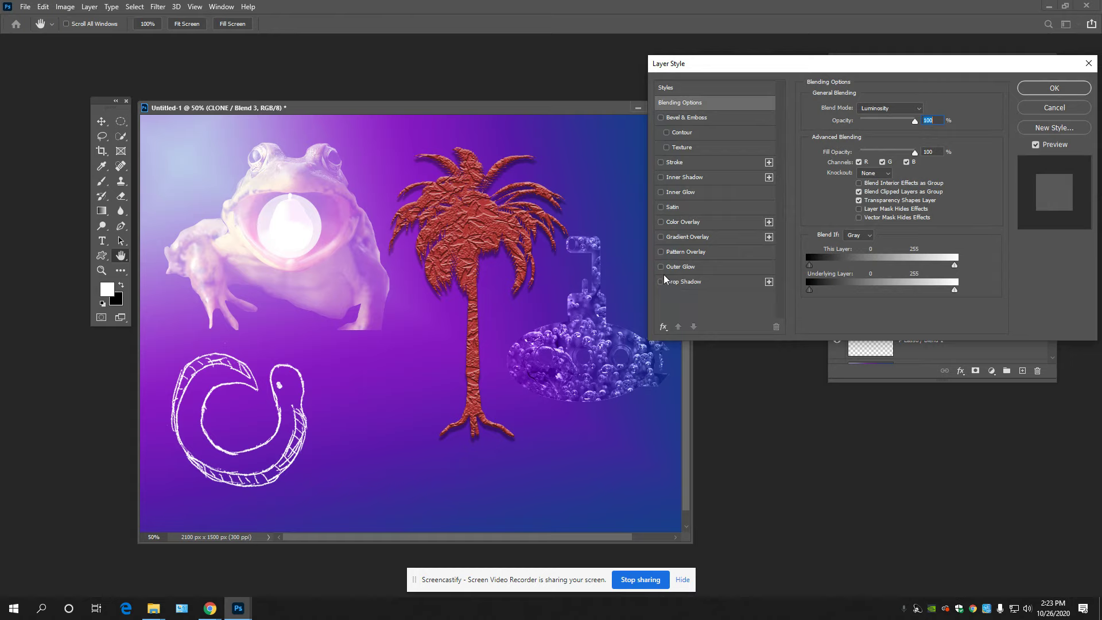
click(676, 282)
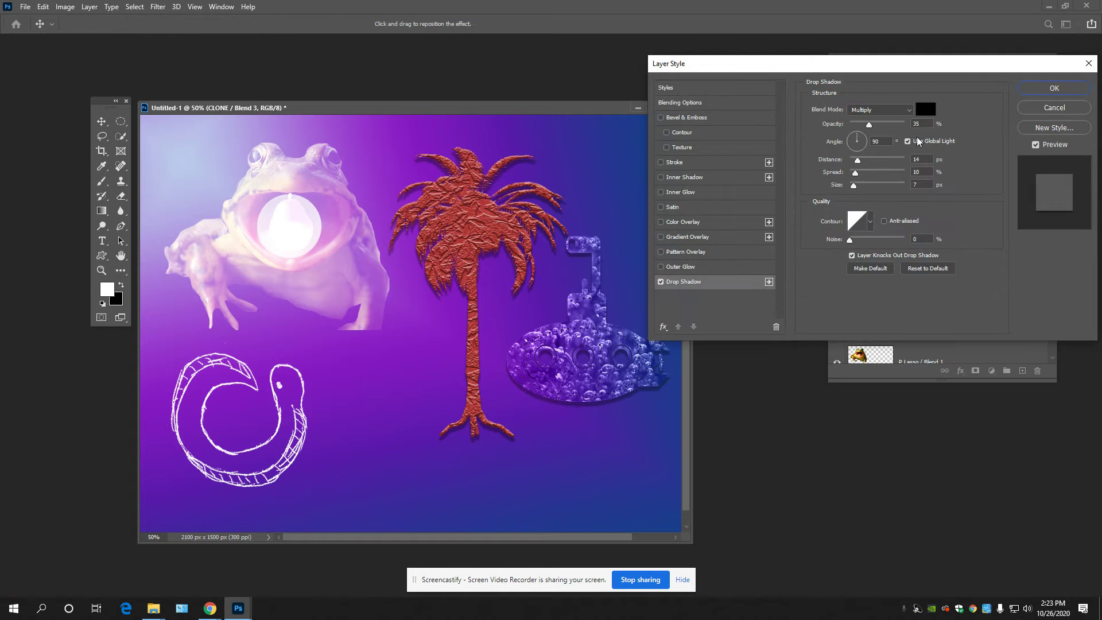
click(882, 125)
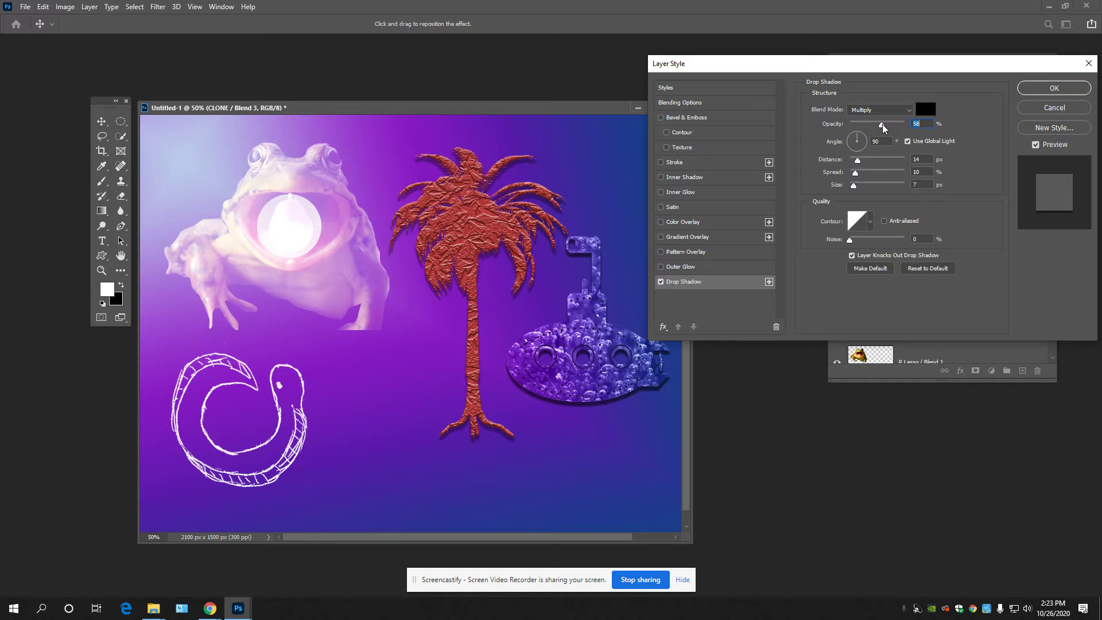
drag(883, 126, 904, 122)
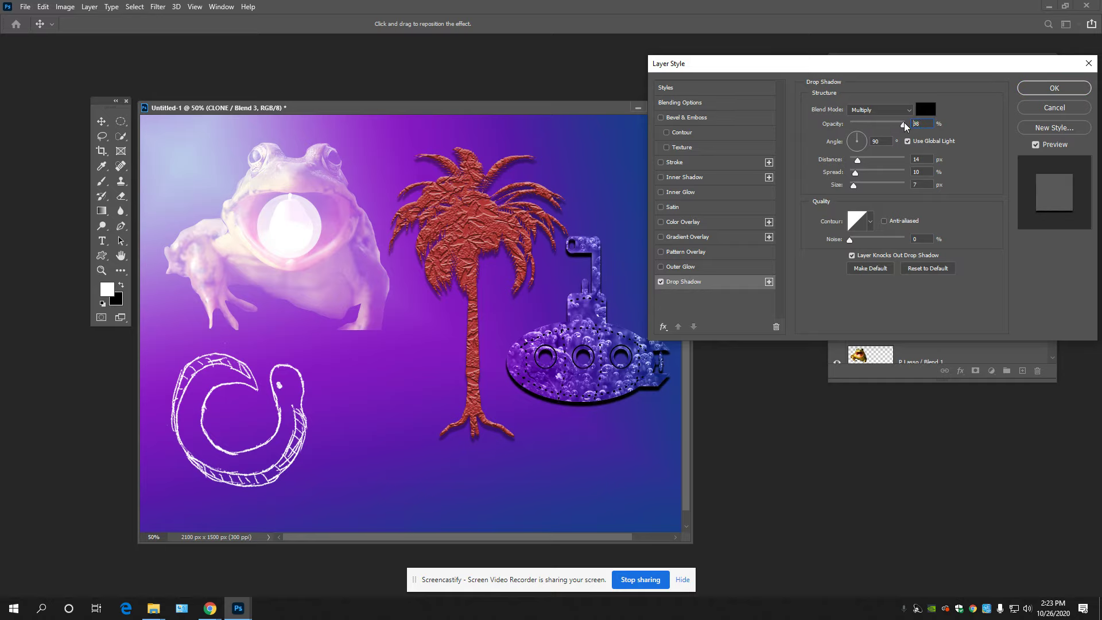
click(1040, 86)
Step: In full-screen view, fit the canvas, then pan and zoom in on the purple submarine
key(f)
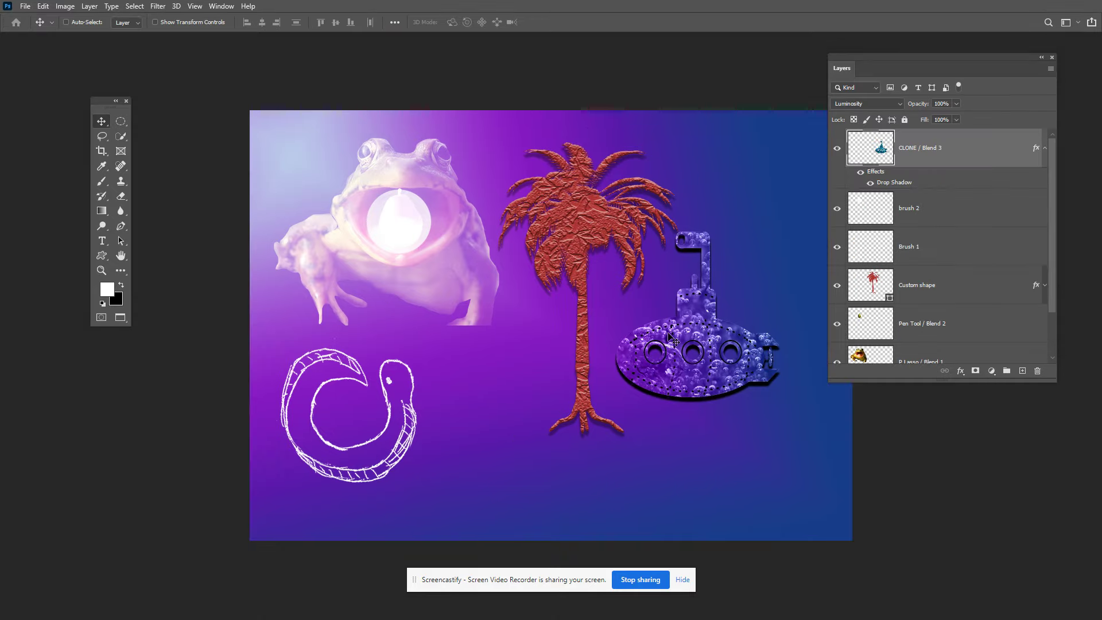
key(ctrl+0)
drag(701, 499, 347, 494)
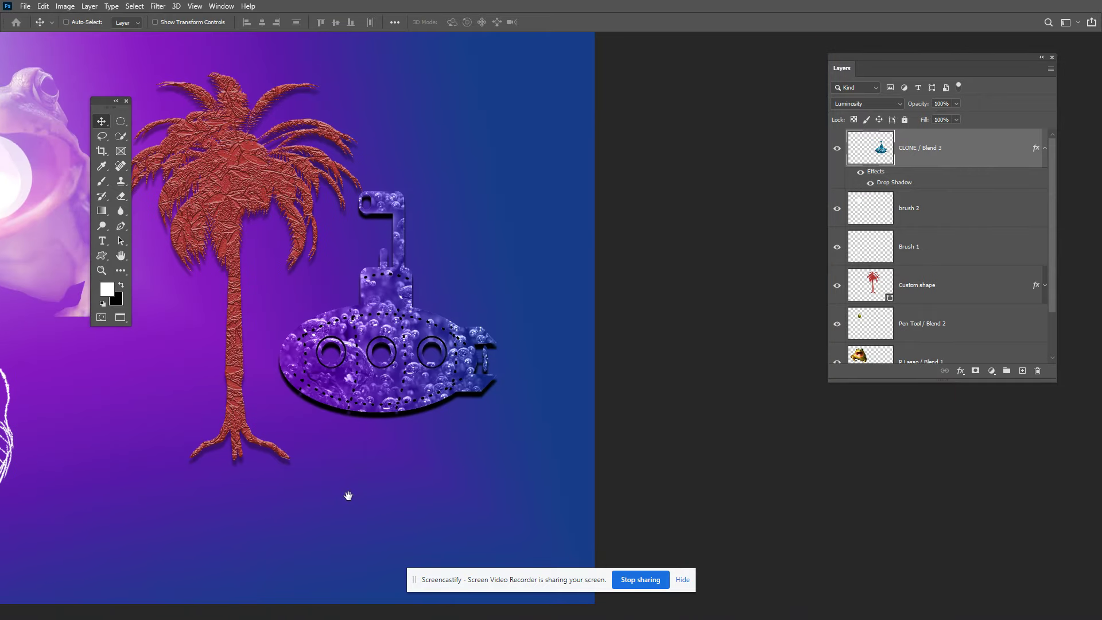
key(ctrl+plus)
key(ctrl+plus)
key(ctrl+plus)
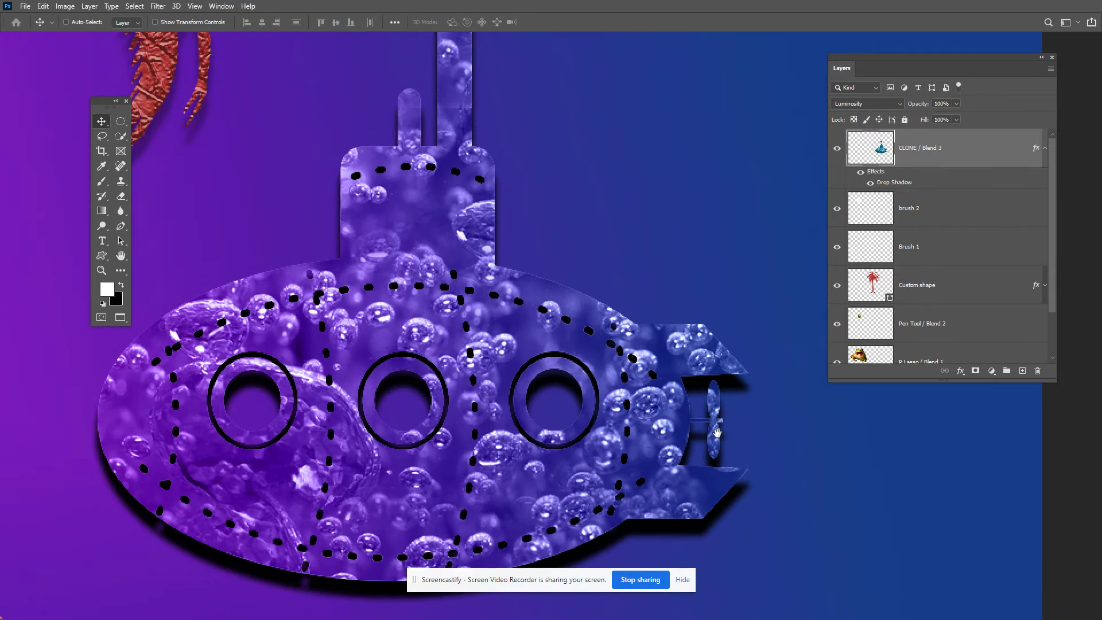